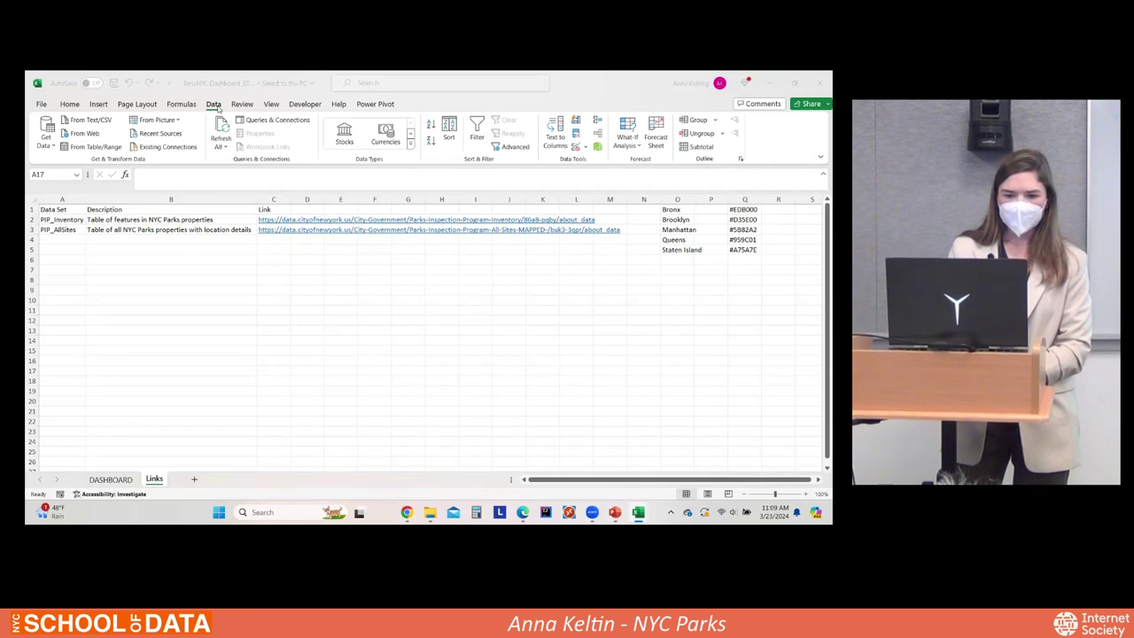
Step: Show the workbook's queries and connections and preview the columns of the PIP_AllSites query
{"action": "left_click", "coordinate": [268, 121]}
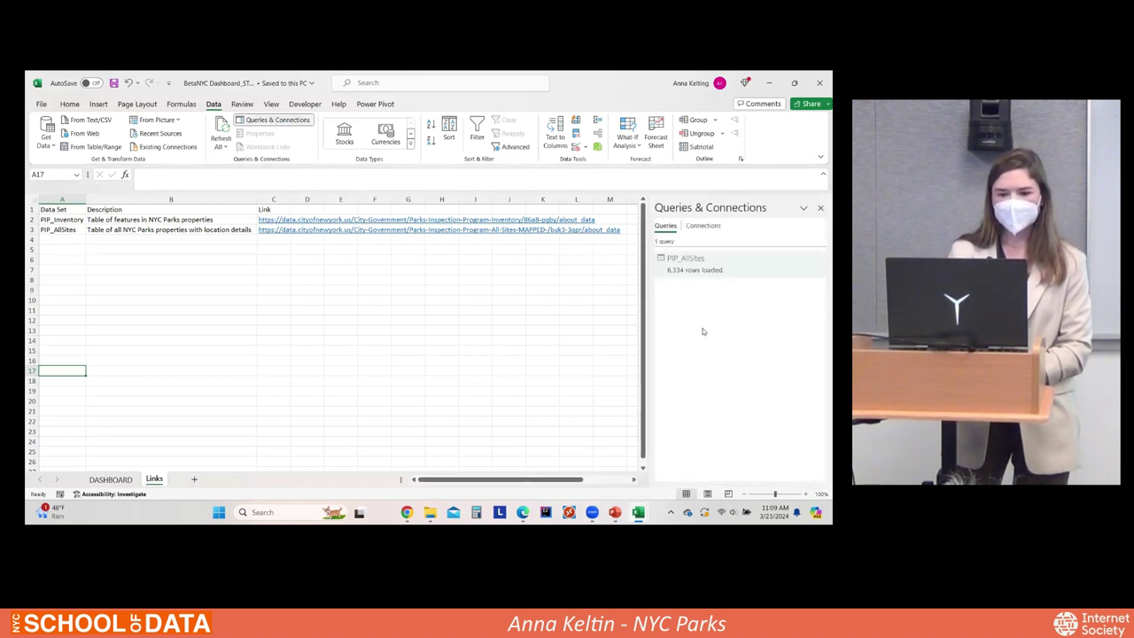
{"action": "mouse_move", "coordinate": [720, 268]}
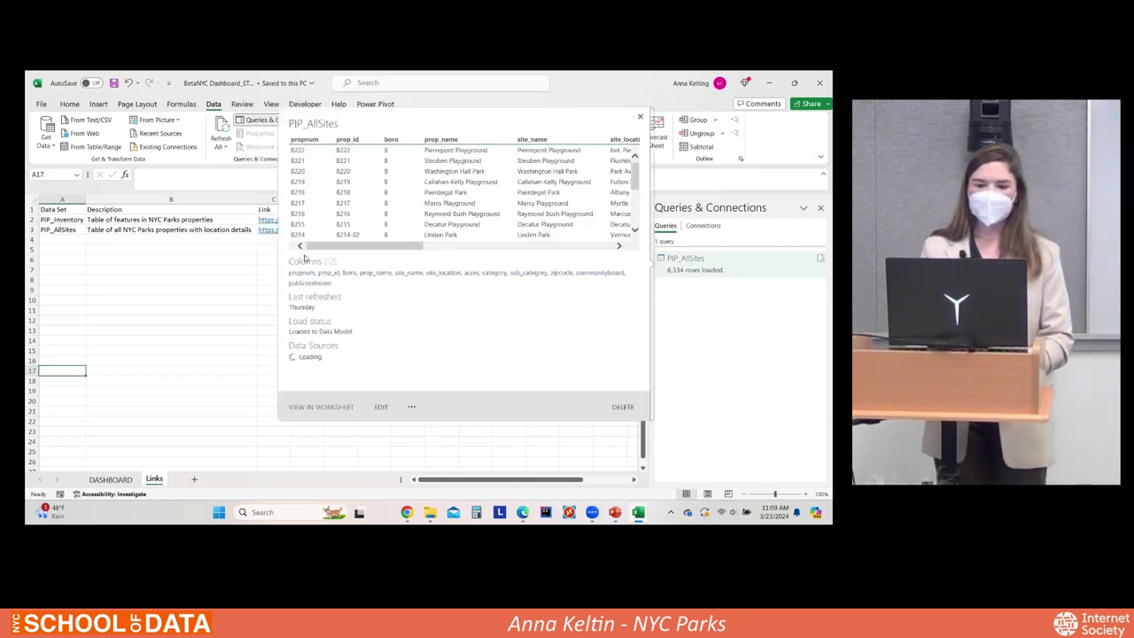
{"action": "left_click_drag", "start_coordinate": [357, 246], "coordinate": [321, 236]}
{"action": "left_click", "coordinate": [129, 270]}
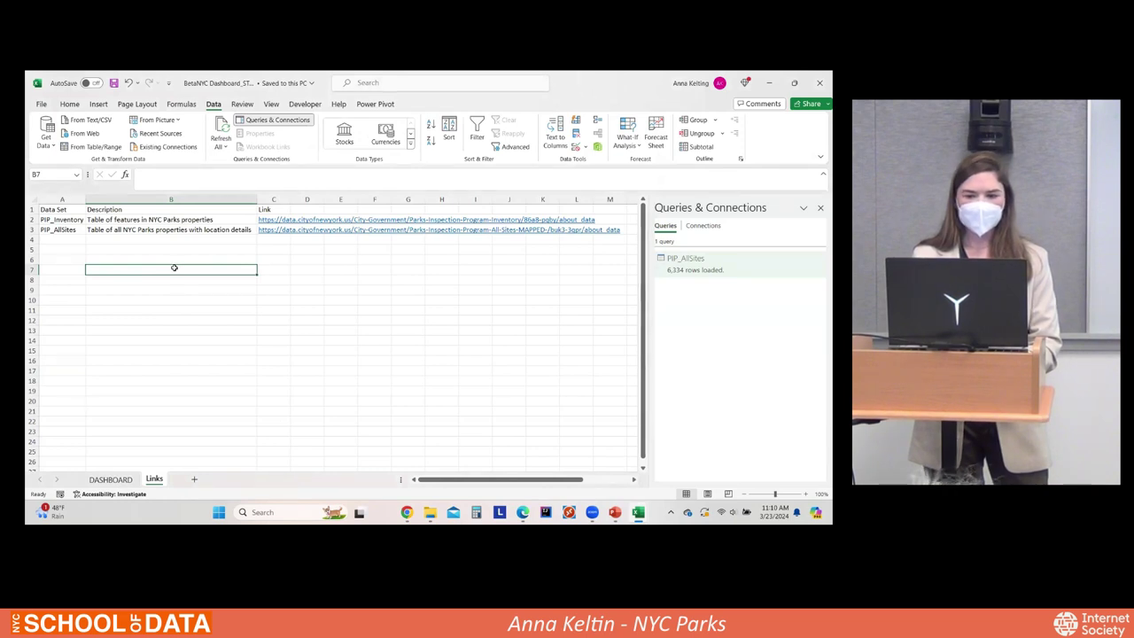
Step: Open the PIP_Inventory dataset link from the Links sheet and check when the dataset was updated
{"action": "left_click", "coordinate": [276, 222]}
{"action": "left_click", "coordinate": [276, 223]}
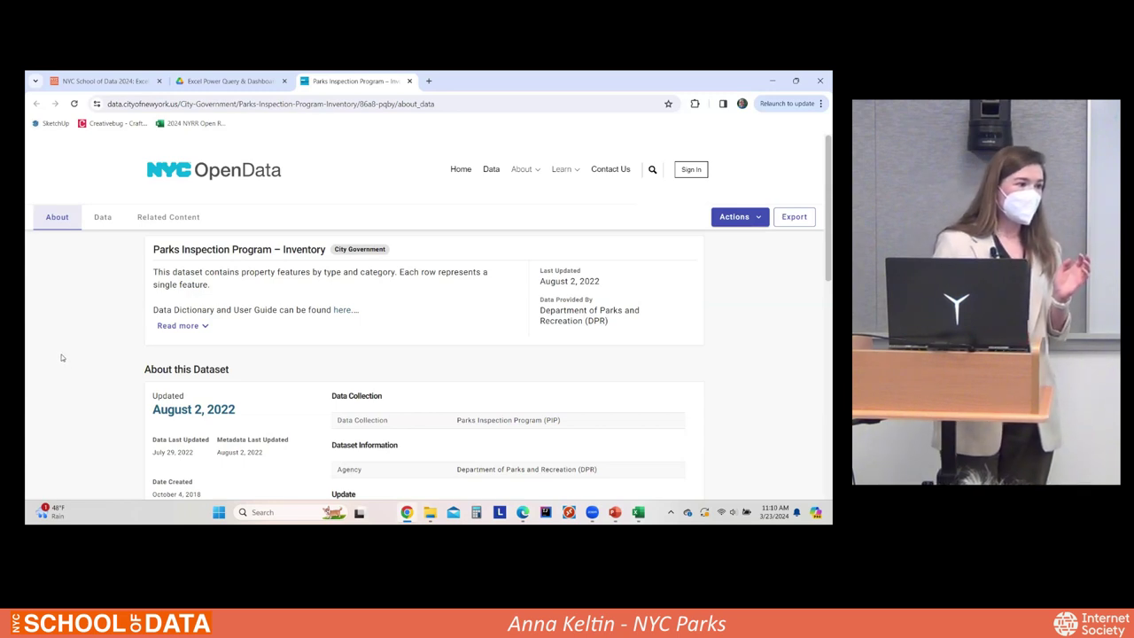
{"action": "left_click_drag", "start_coordinate": [240, 417], "coordinate": [154, 414]}
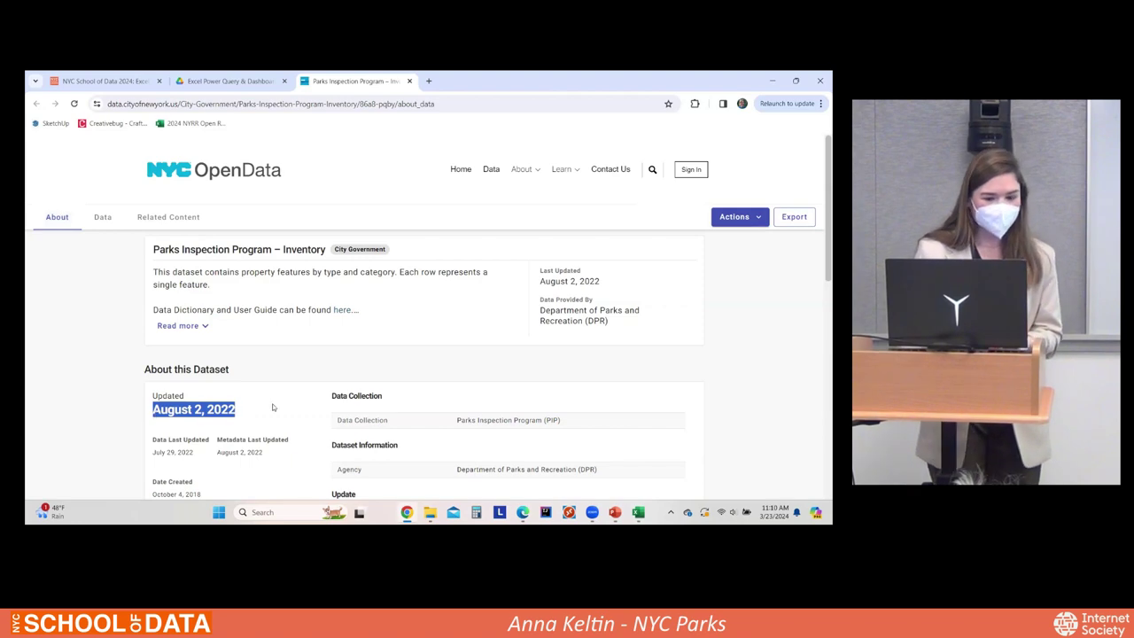
{"action": "left_click", "coordinate": [275, 409]}
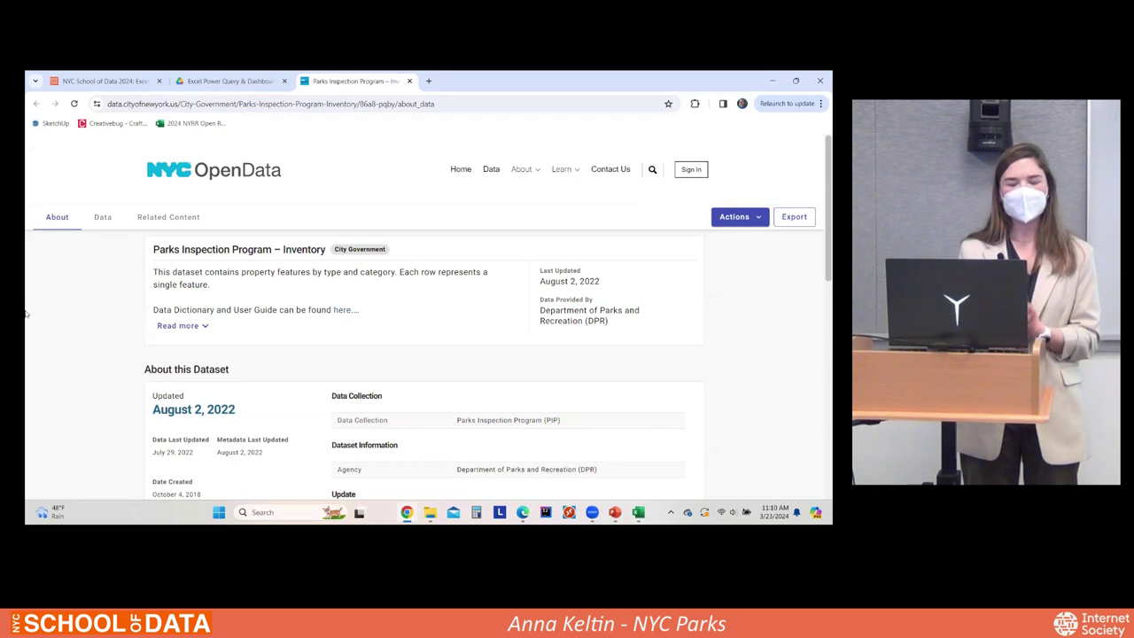
Step: Preview the rows and columns of the Parks Inspection Program – Inventory dataset, then return to its overview
{"action": "left_click", "coordinate": [106, 220]}
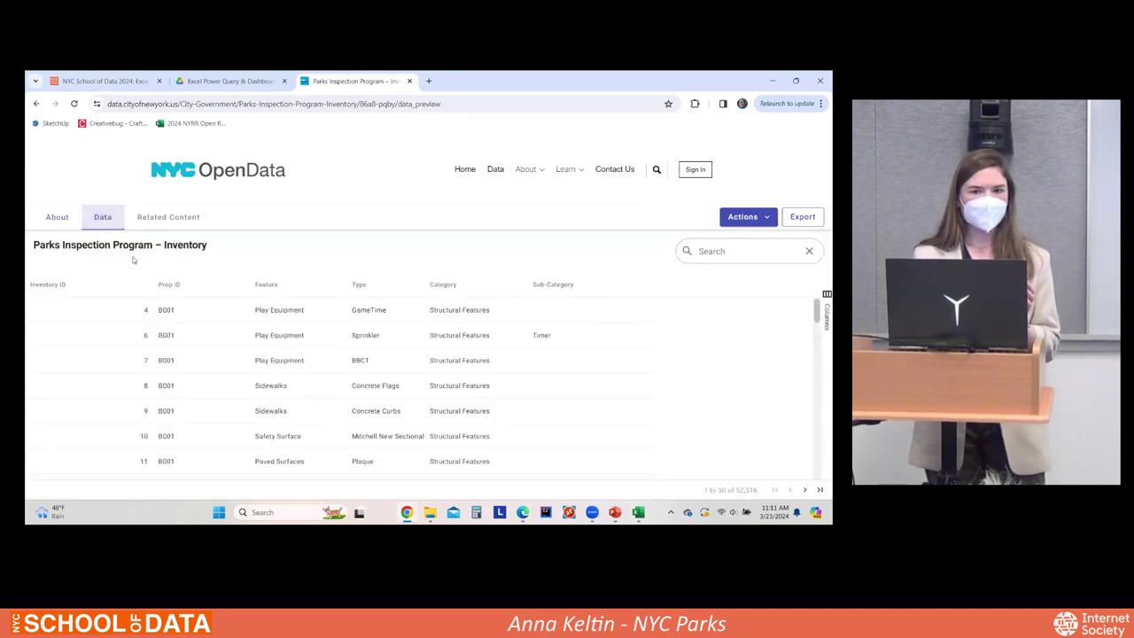
{"action": "scroll", "coordinate": [633, 374], "scroll_direction": "down", "scroll_amount": 1}
{"action": "scroll", "coordinate": [634, 375], "scroll_direction": "up", "scroll_amount": 1}
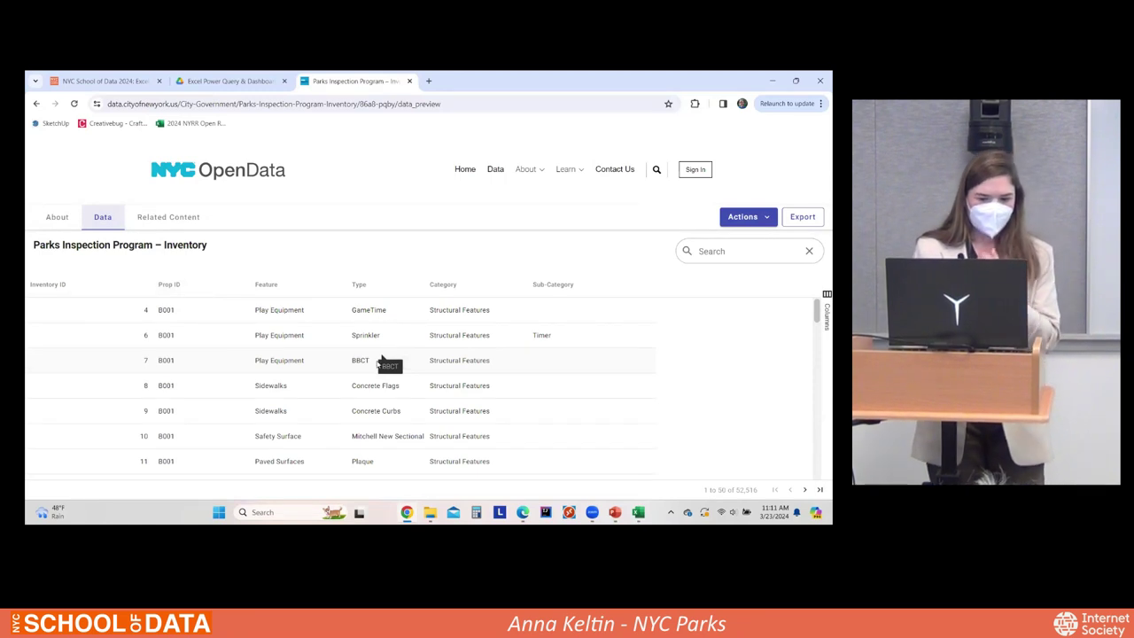
{"action": "scroll", "coordinate": [381, 362], "scroll_direction": "down", "scroll_amount": 3}
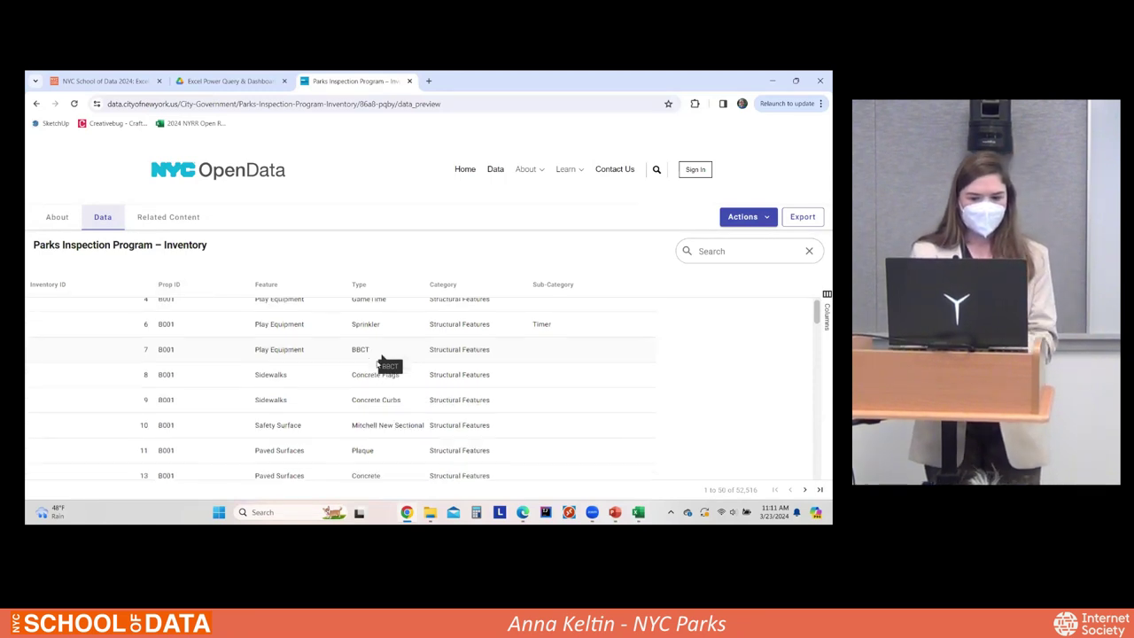
{"action": "left_click", "coordinate": [56, 217]}
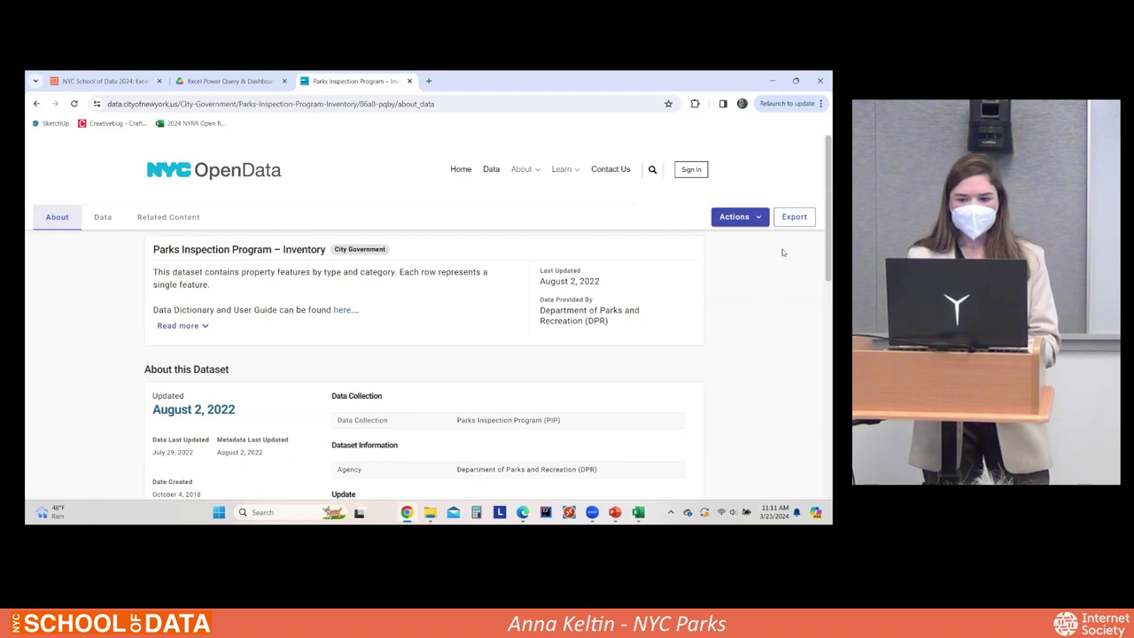
Step: Open the Inventory dataset's export options and review the available file download formats
{"action": "left_click", "coordinate": [748, 218]}
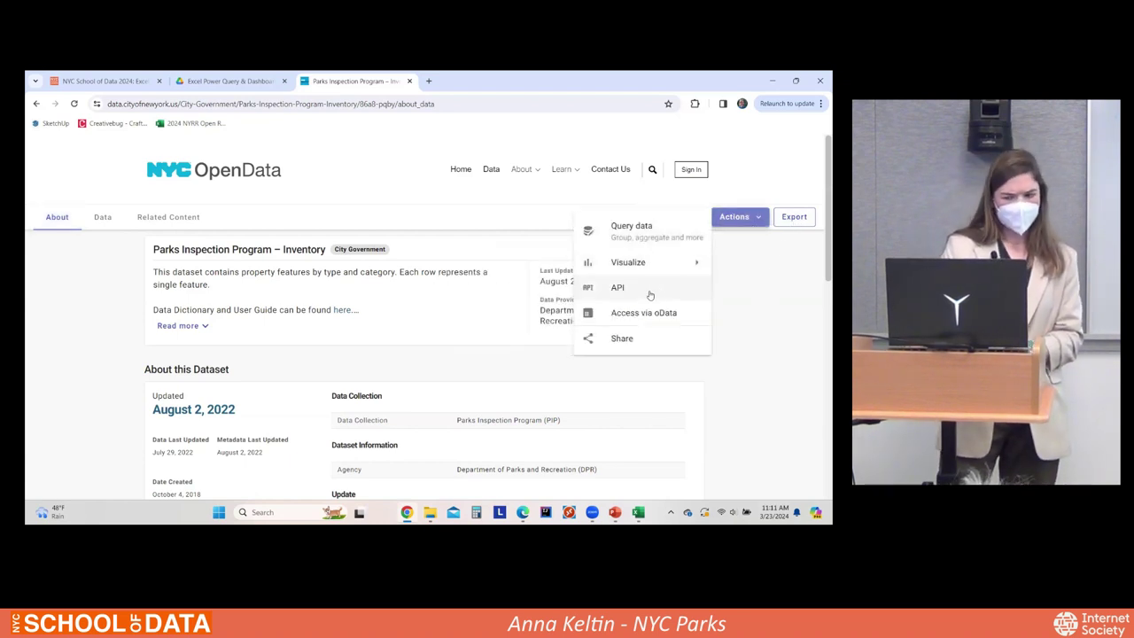
{"action": "left_click", "coordinate": [795, 218]}
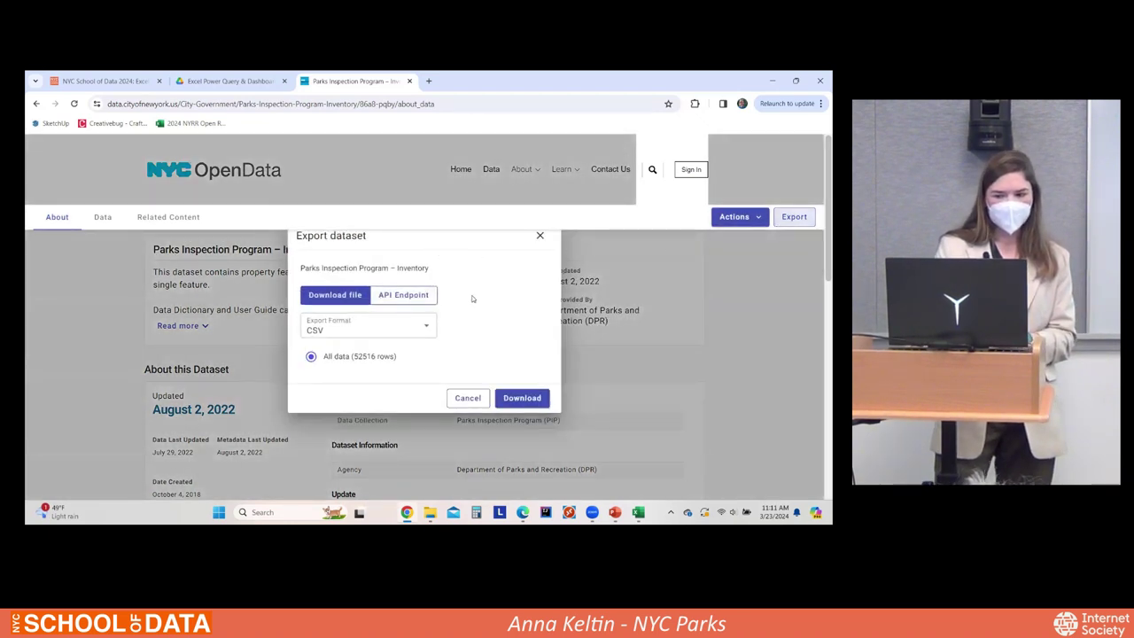
{"action": "left_click", "coordinate": [423, 327]}
{"action": "scroll", "coordinate": [367, 372], "scroll_direction": "down", "scroll_amount": 3}
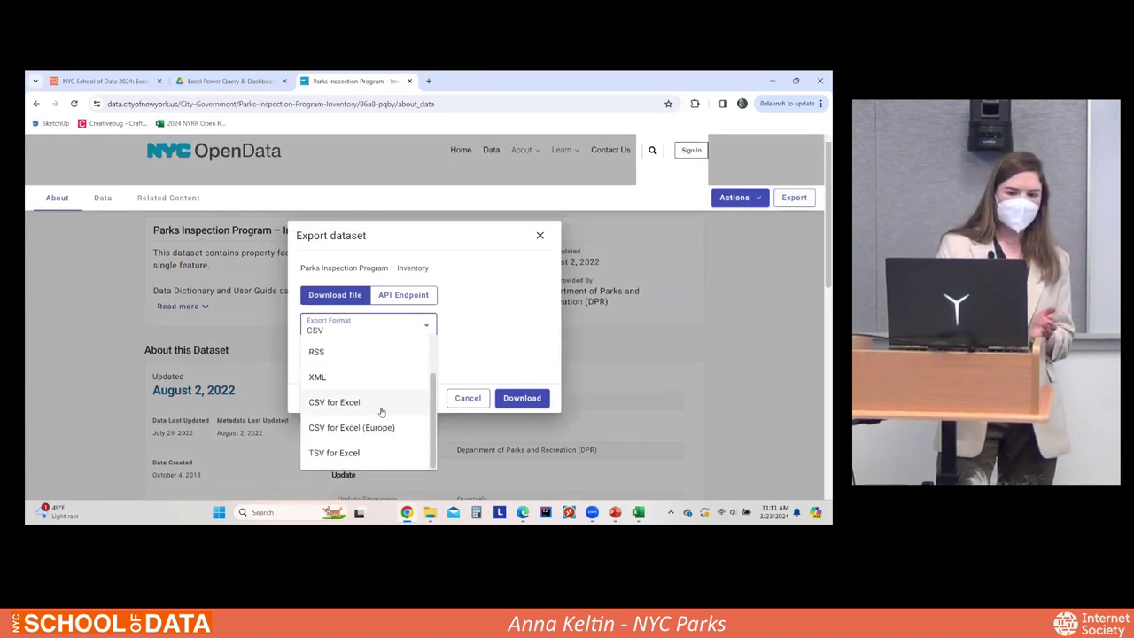
{"action": "scroll", "coordinate": [389, 398], "scroll_direction": "up", "scroll_amount": 3}
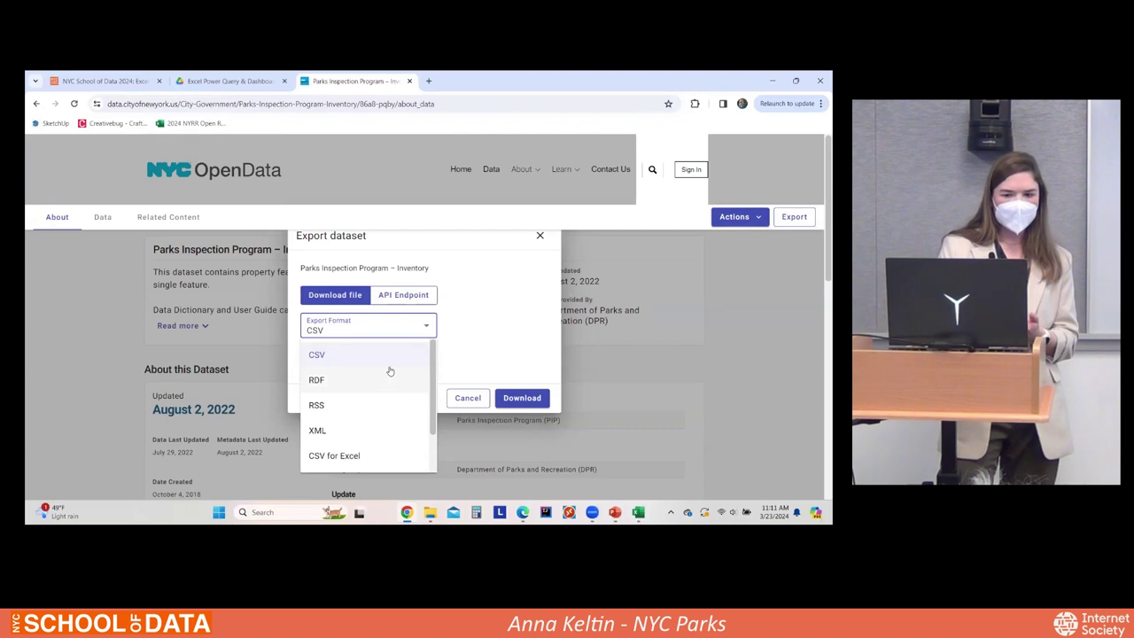
{"action": "left_click", "coordinate": [463, 305]}
Step: Set the export to an API endpoint in CSV format and copy the endpoint URL
{"action": "left_click", "coordinate": [412, 301]}
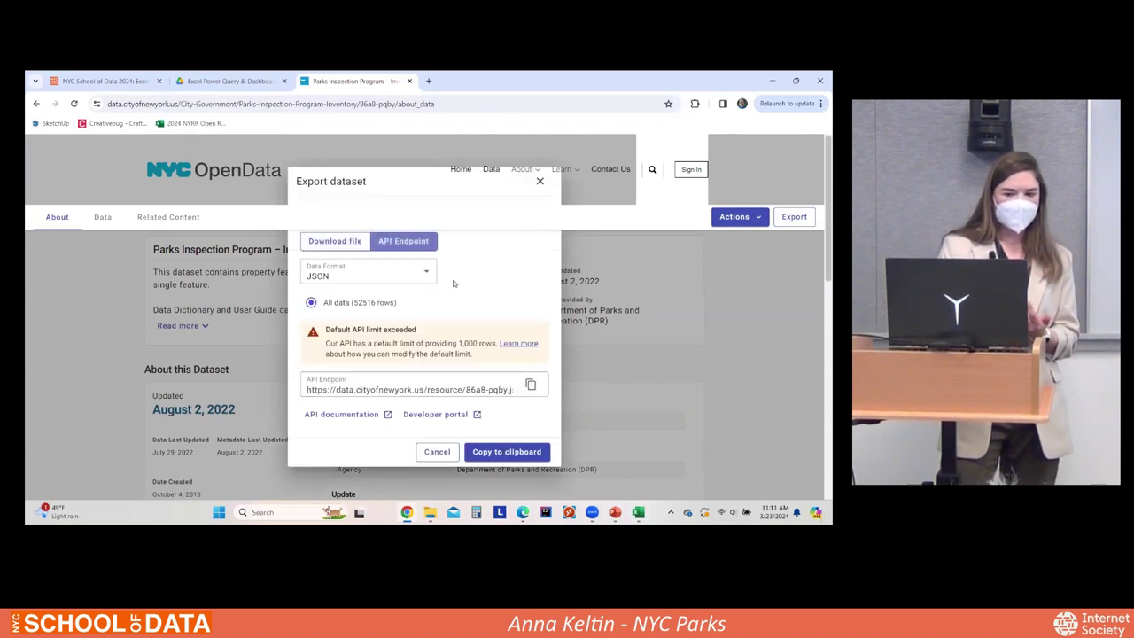
{"action": "left_click", "coordinate": [391, 280]}
{"action": "left_click", "coordinate": [389, 300]}
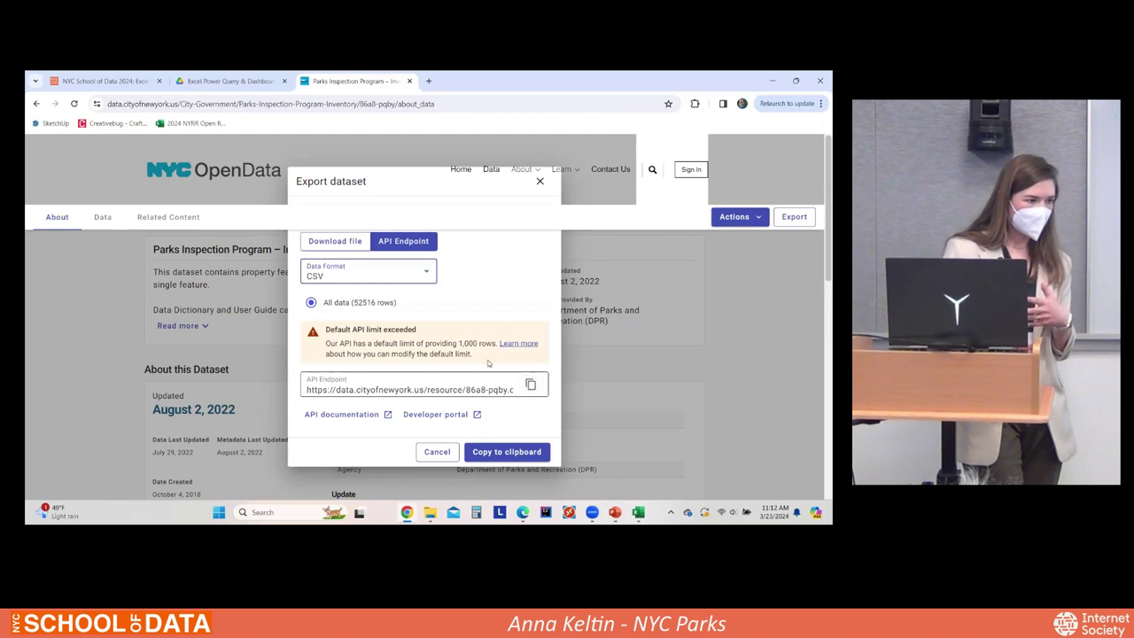
{"action": "left_click", "coordinate": [531, 384]}
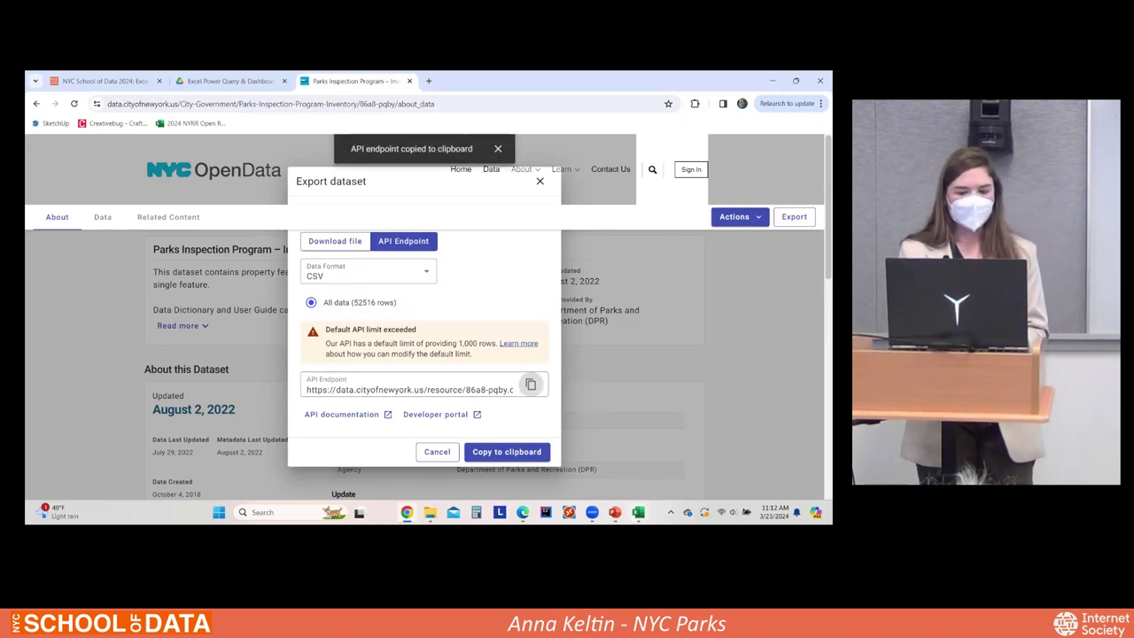
Step: Switch to Excel, close the BetaNYC Dashboard_END workbook and return to the BetaNYC Dashboard_START workbook
{"action": "mouse_move", "coordinate": [638, 511]}
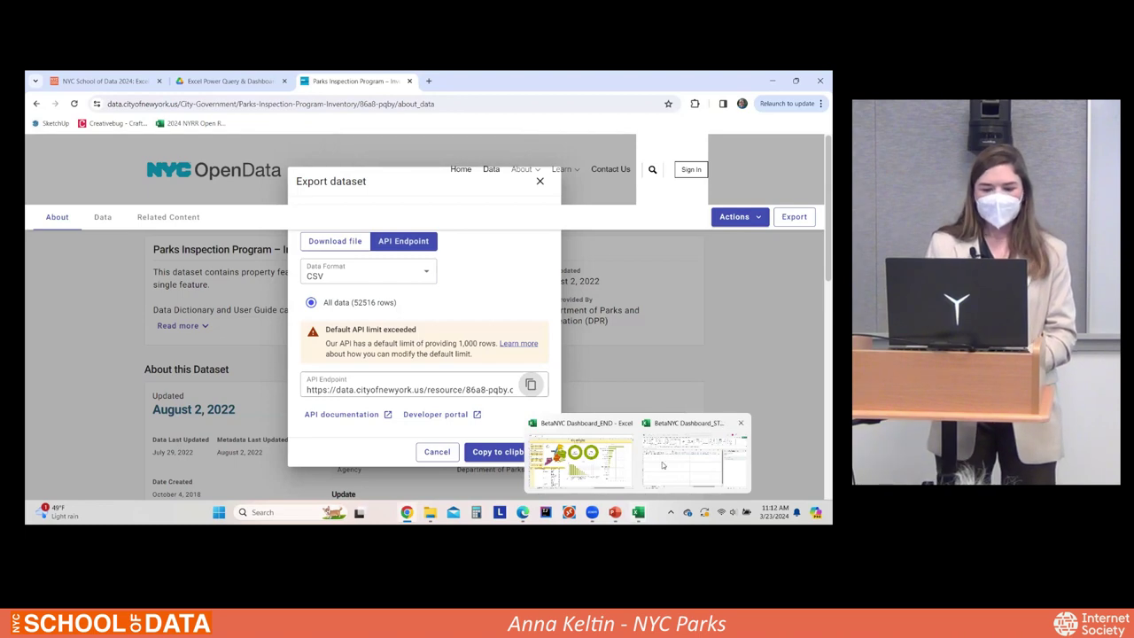
{"action": "left_click", "coordinate": [569, 453]}
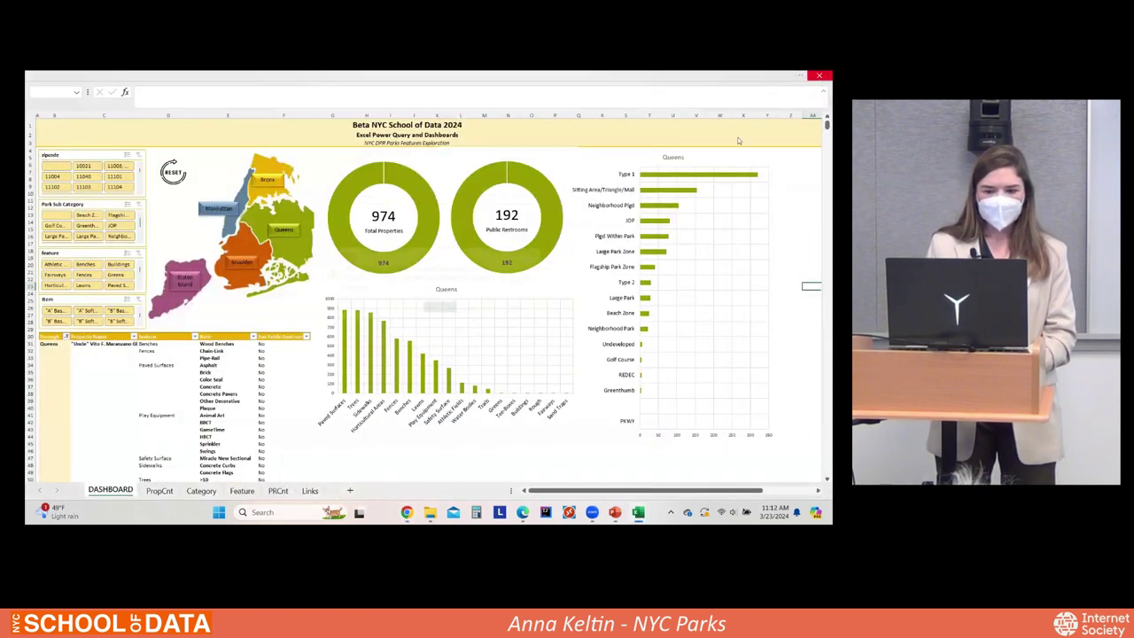
{"action": "left_click", "coordinate": [819, 78]}
{"action": "left_click", "coordinate": [486, 306]}
{"action": "mouse_move", "coordinate": [638, 512]}
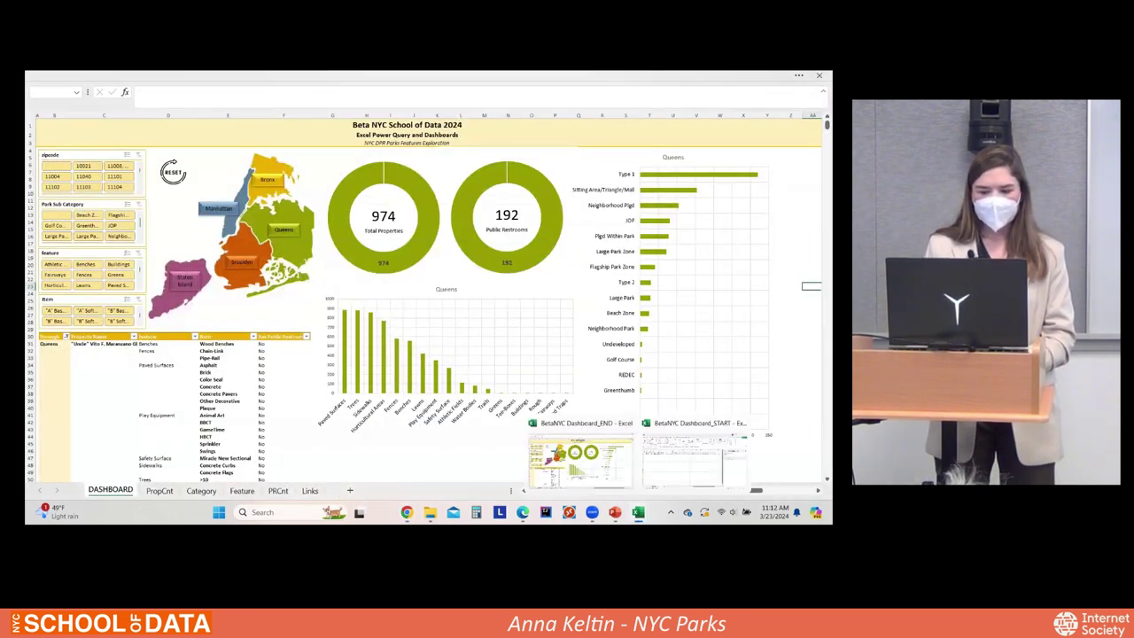
{"action": "left_click", "coordinate": [695, 461]}
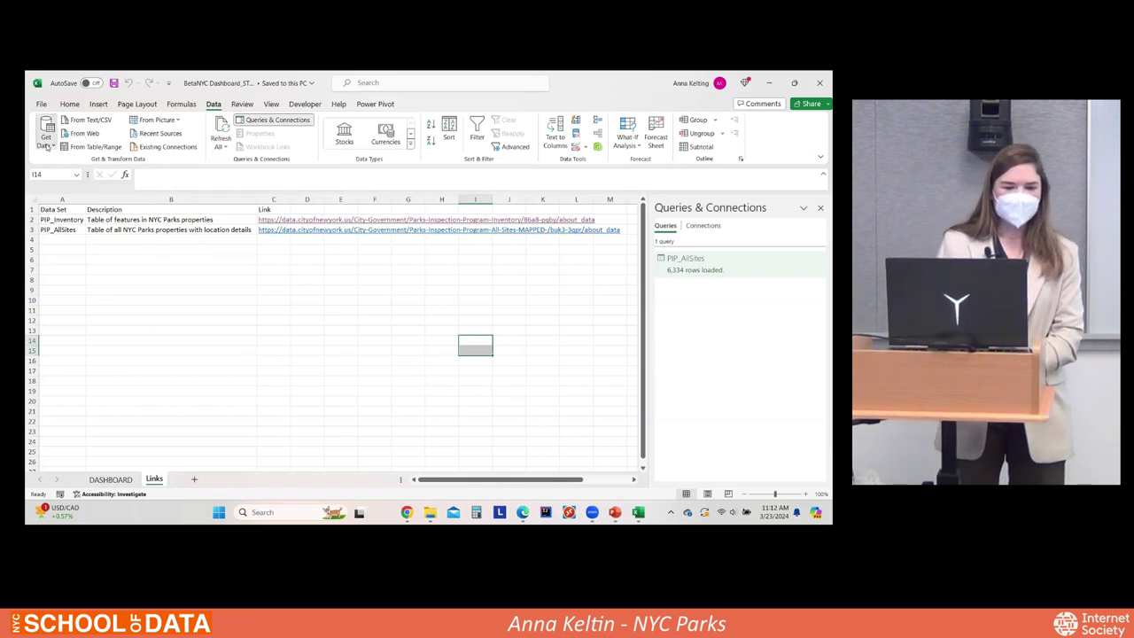
{"action": "left_click", "coordinate": [46, 135]}
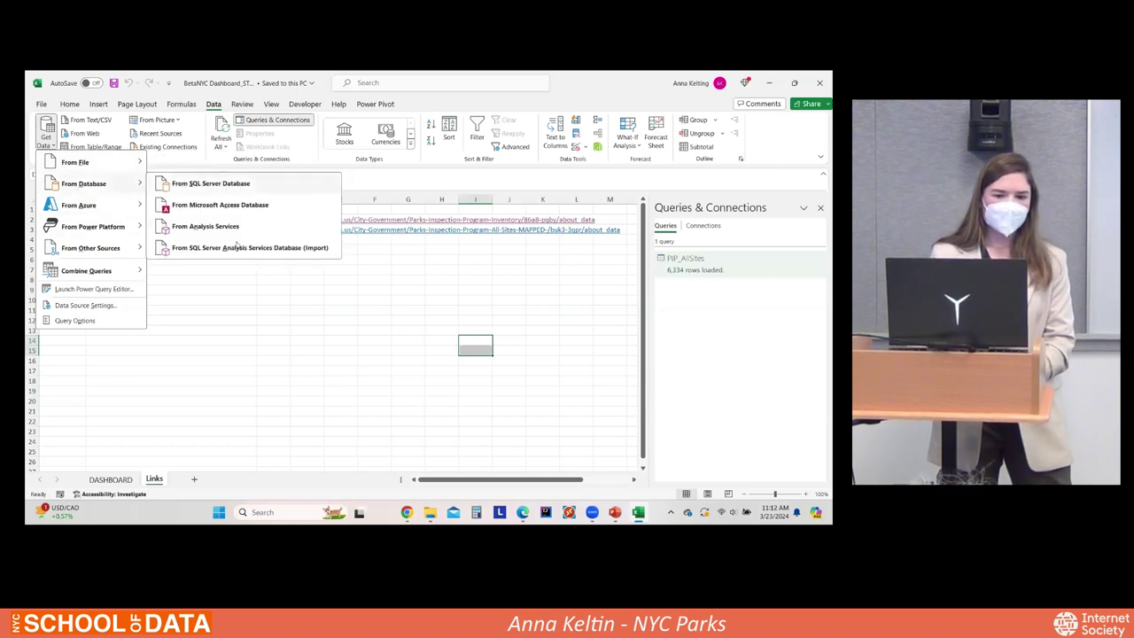
{"action": "mouse_move", "coordinate": [81, 205]}
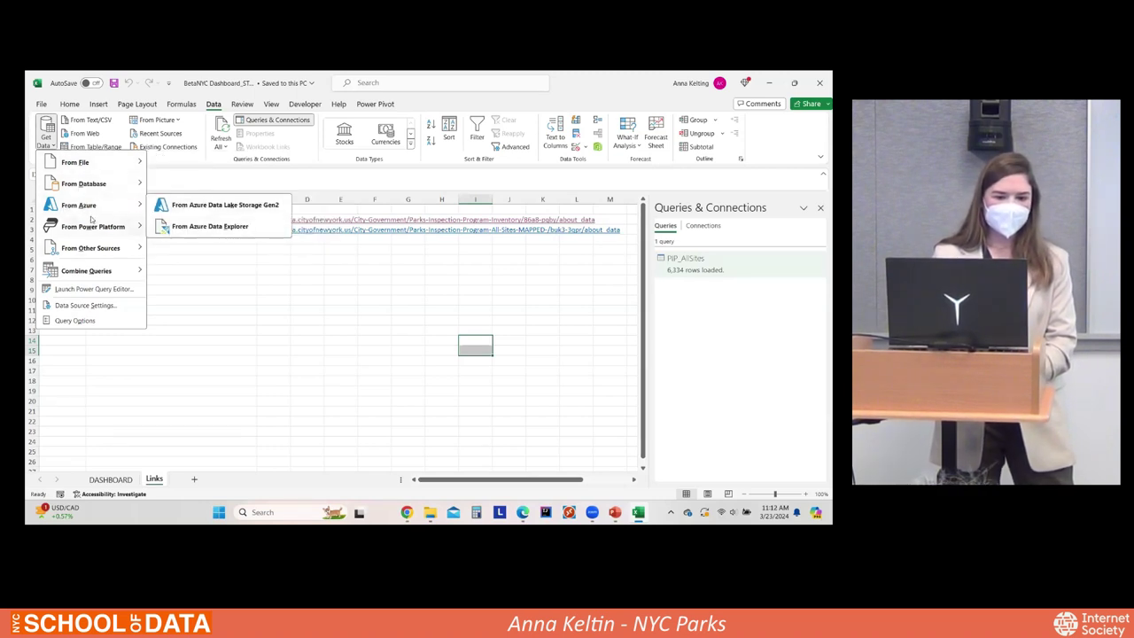
{"action": "mouse_move", "coordinate": [84, 247]}
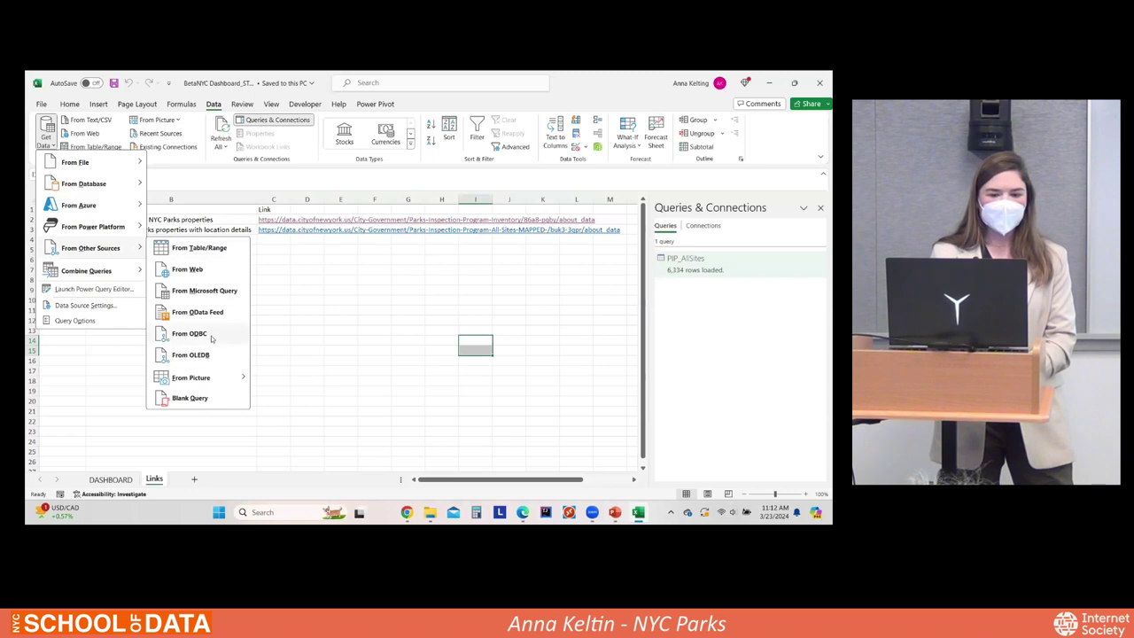
{"action": "left_click", "coordinate": [192, 273]}
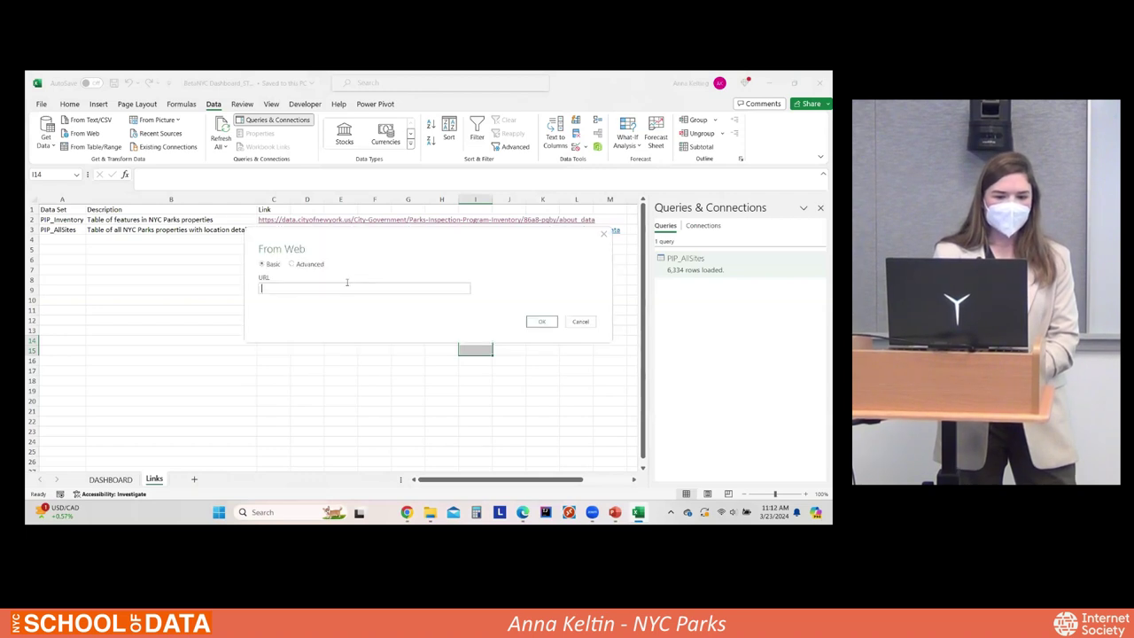
{"action": "key", "text": "ctrl+v"}
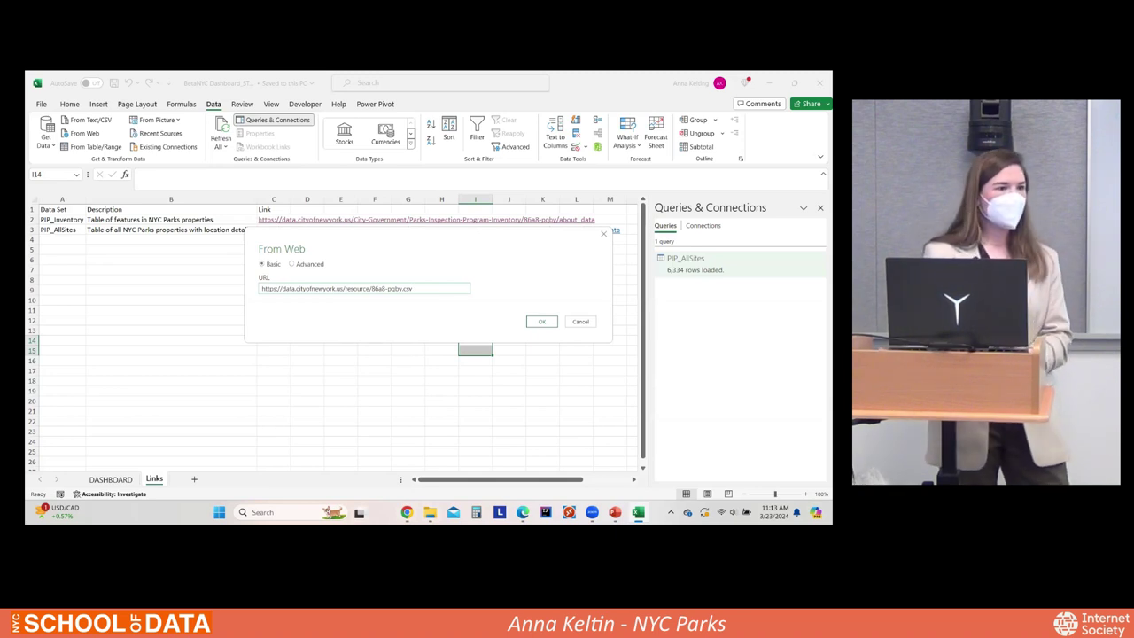
Step: Append ?$limit=55000 to the source URL, connect to it and open the data for transformation in the Power Query Editor
{"action": "type", "text": "?"}
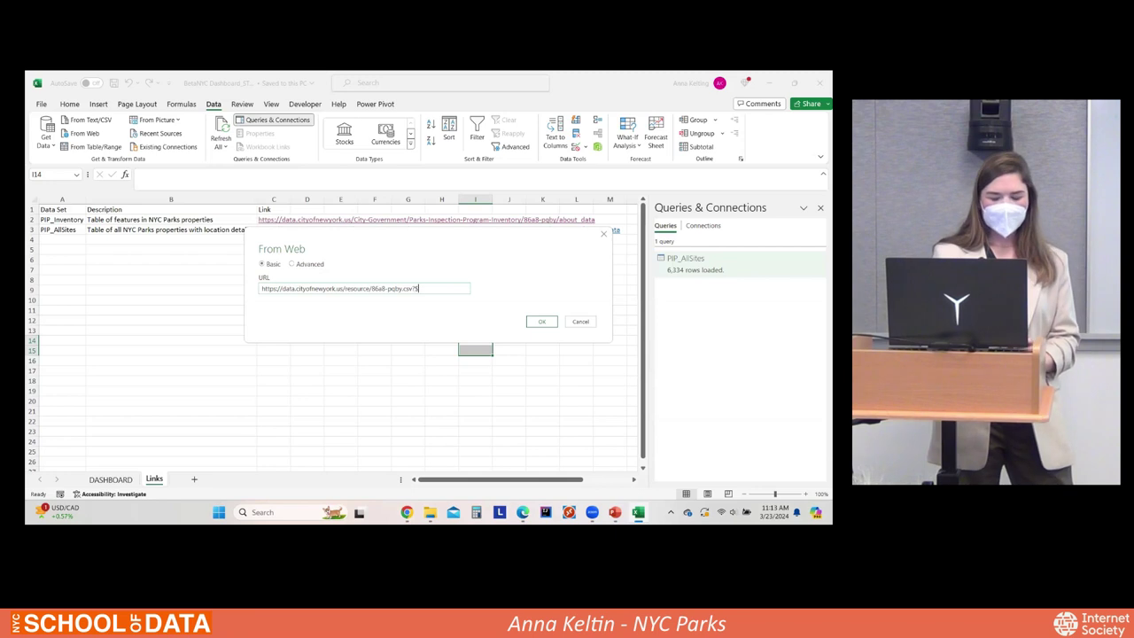
{"action": "type", "text": "$limit="}
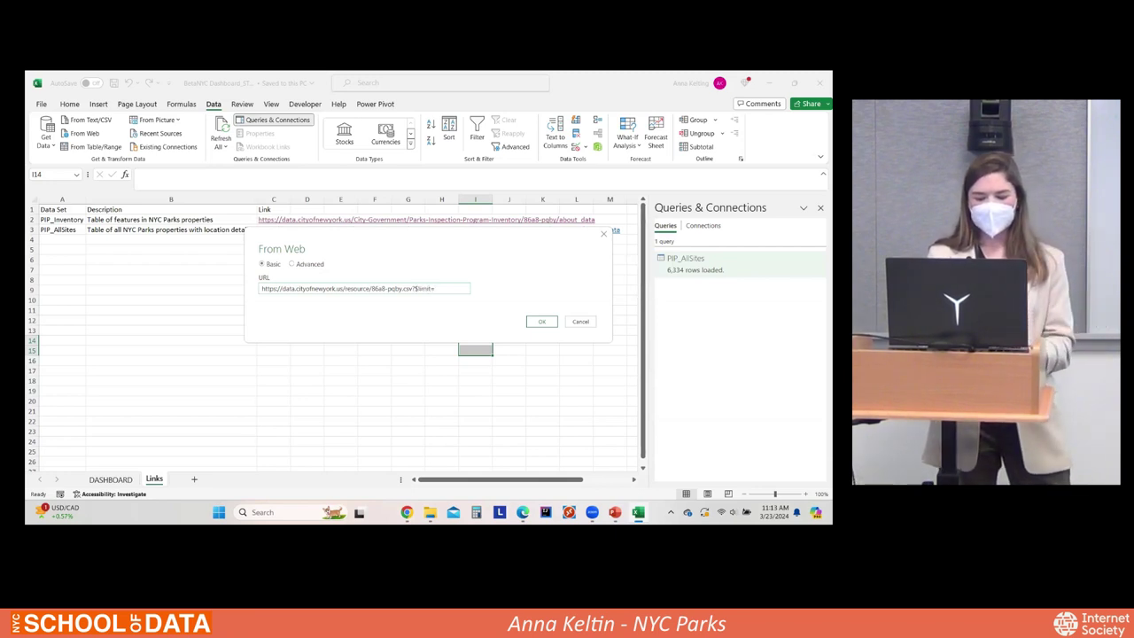
{"action": "type", "text": "55000"}
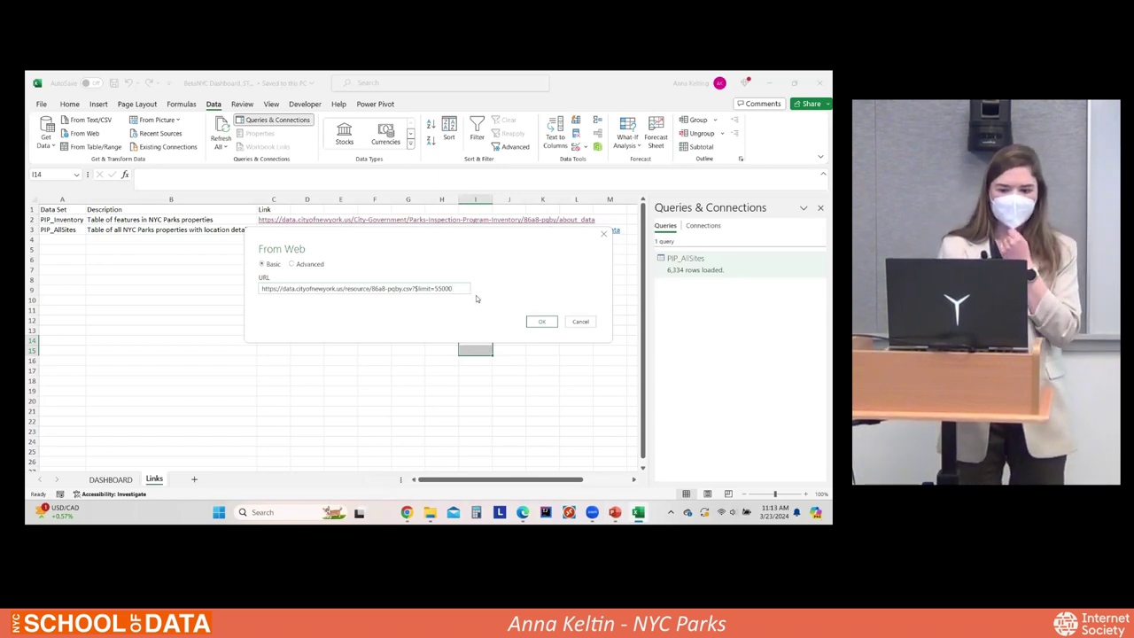
{"action": "left_click", "coordinate": [543, 323]}
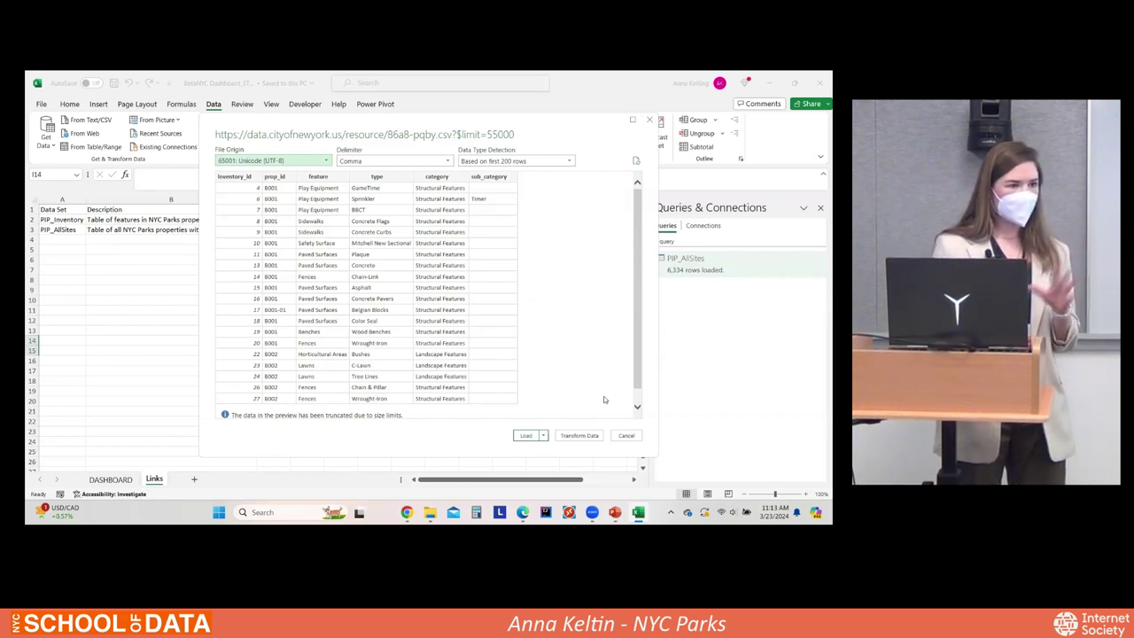
{"action": "left_click", "coordinate": [580, 435]}
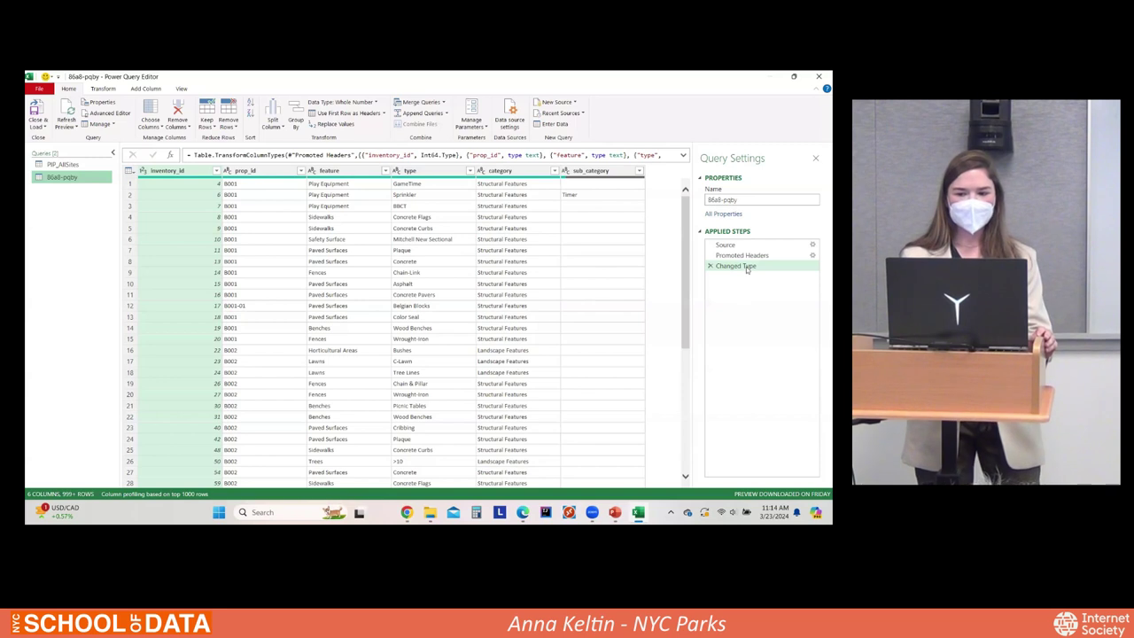
Step: Examine the Source, Promoted Headers and Changed Type steps of the 86a8-pqby query, including the row limit in the source formula
{"action": "left_click", "coordinate": [728, 246]}
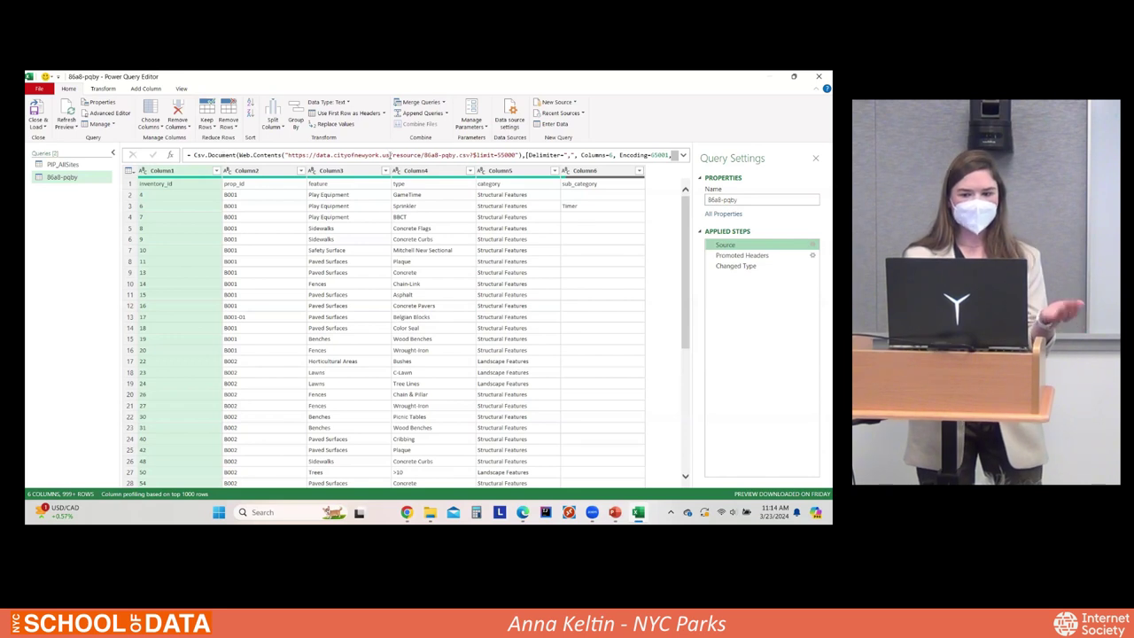
{"action": "left_click_drag", "start_coordinate": [517, 155], "coordinate": [460, 157]}
{"action": "left_click", "coordinate": [511, 155]}
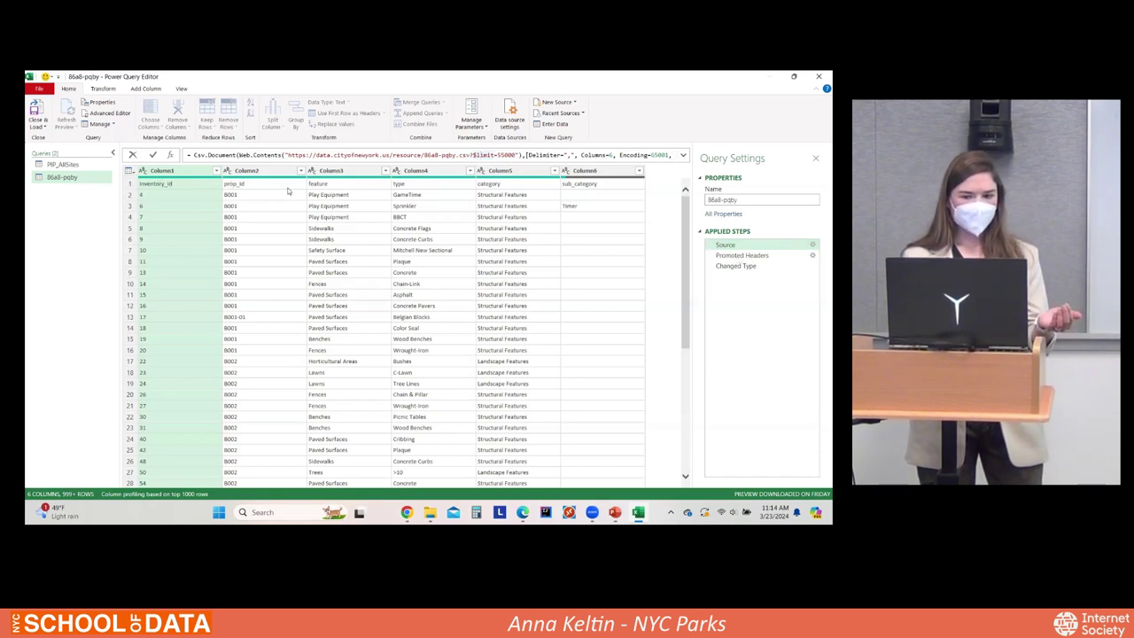
{"action": "left_click", "coordinate": [744, 256]}
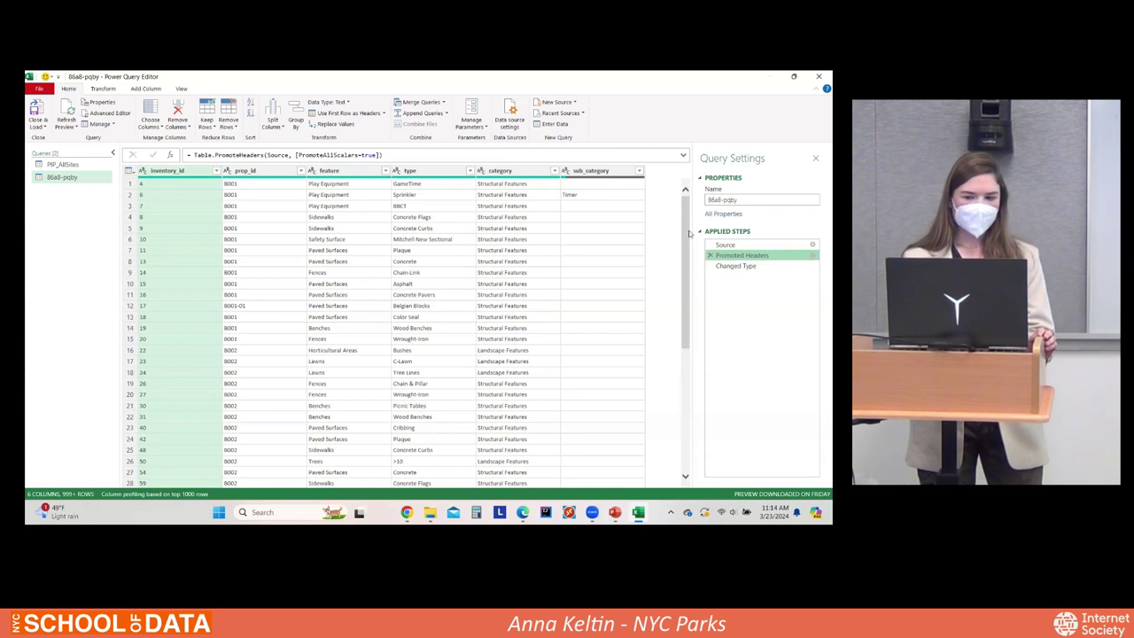
{"action": "left_click", "coordinate": [740, 267]}
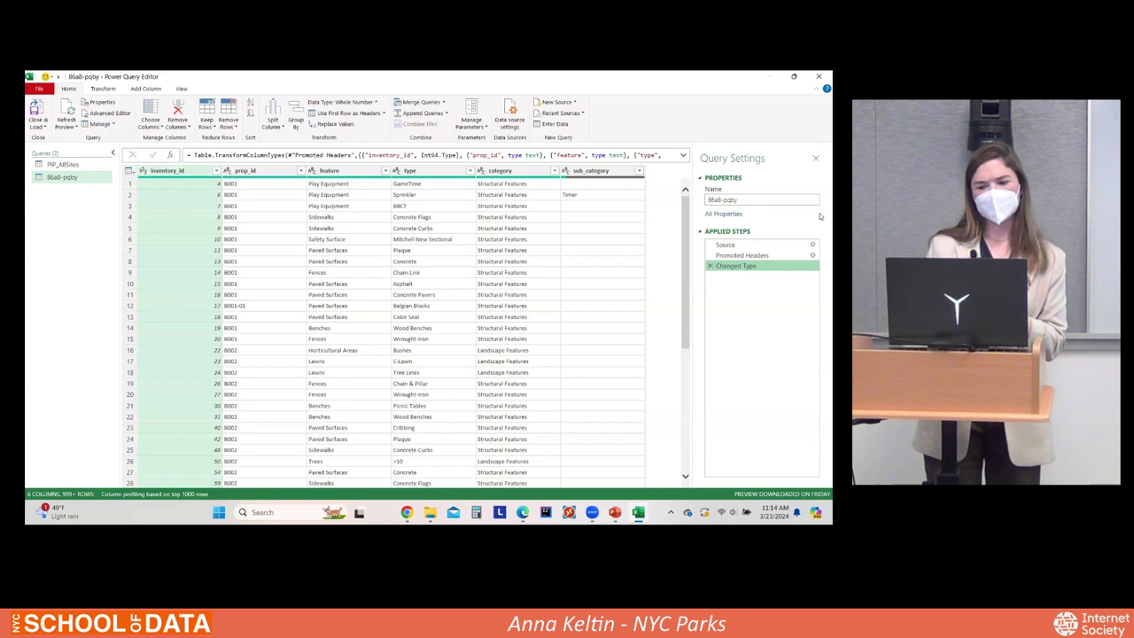
Step: Compare the Promoted Headers and Changed Type steps of the 86a8-pqby query and delete the Changed Type step
{"action": "left_click", "coordinate": [765, 256]}
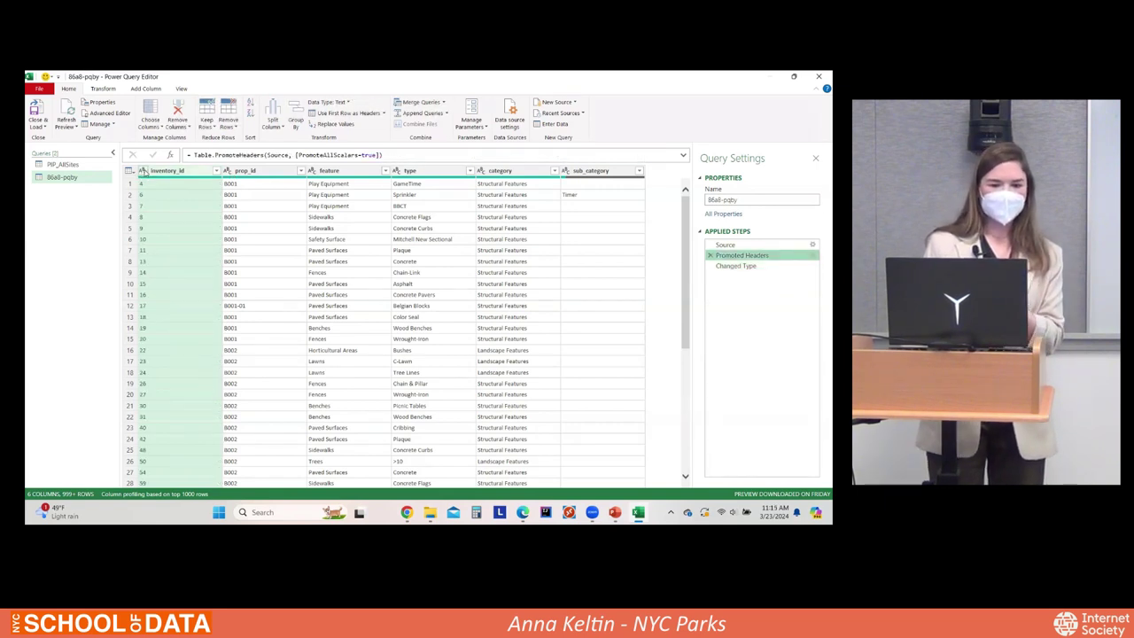
{"action": "left_click", "coordinate": [760, 266]}
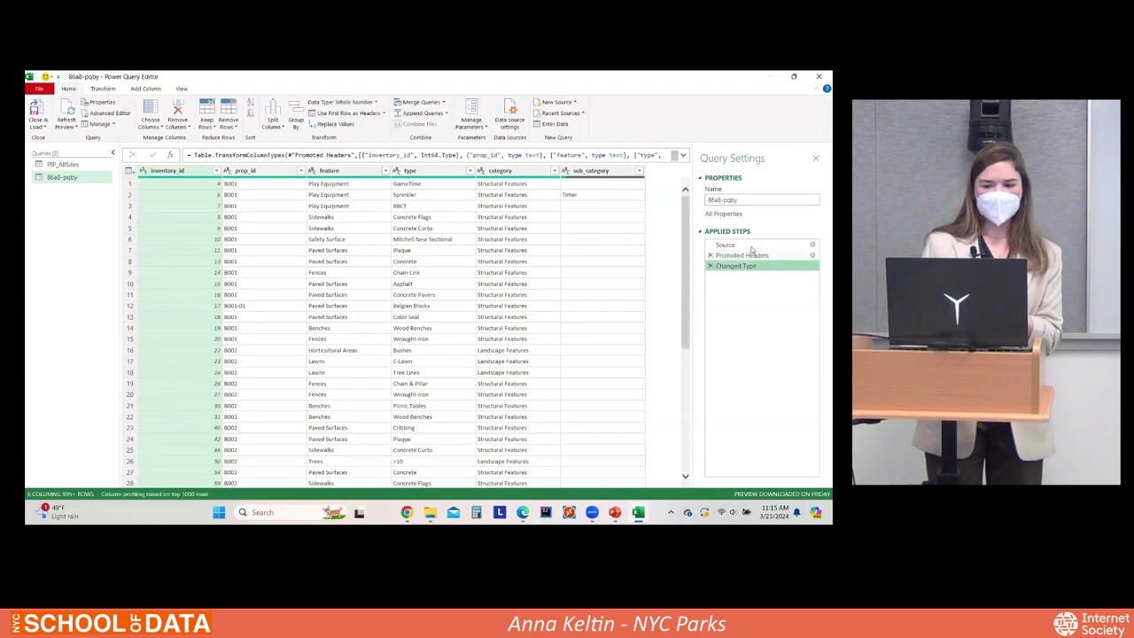
{"action": "left_click", "coordinate": [710, 268]}
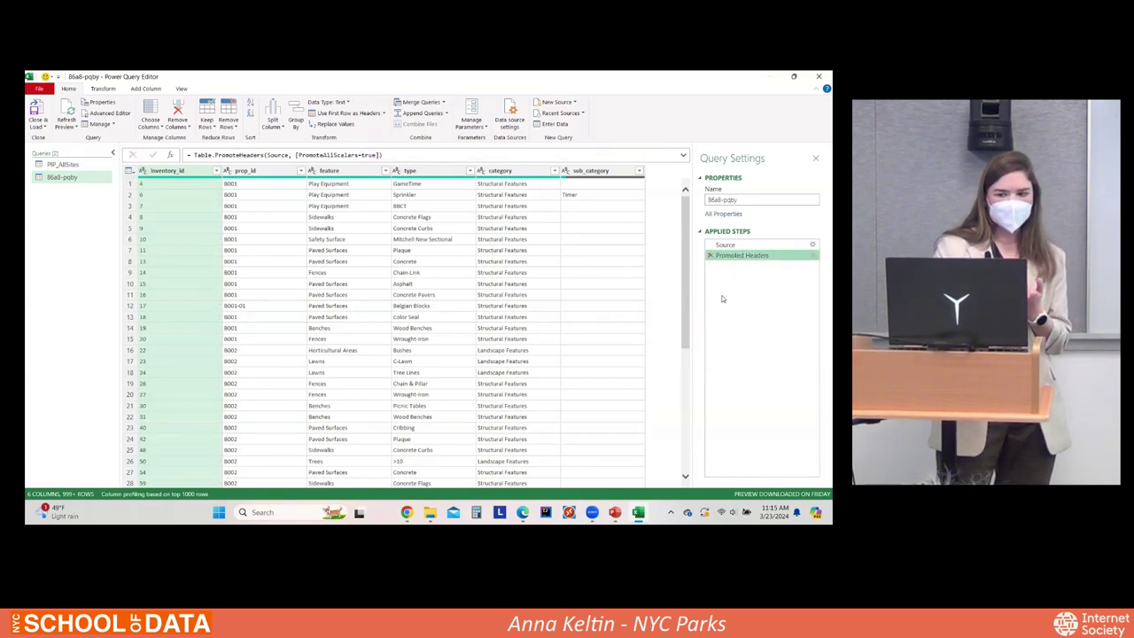
Step: Change the data type of the inventory_id column to Whole Number
{"action": "left_click", "coordinate": [142, 171]}
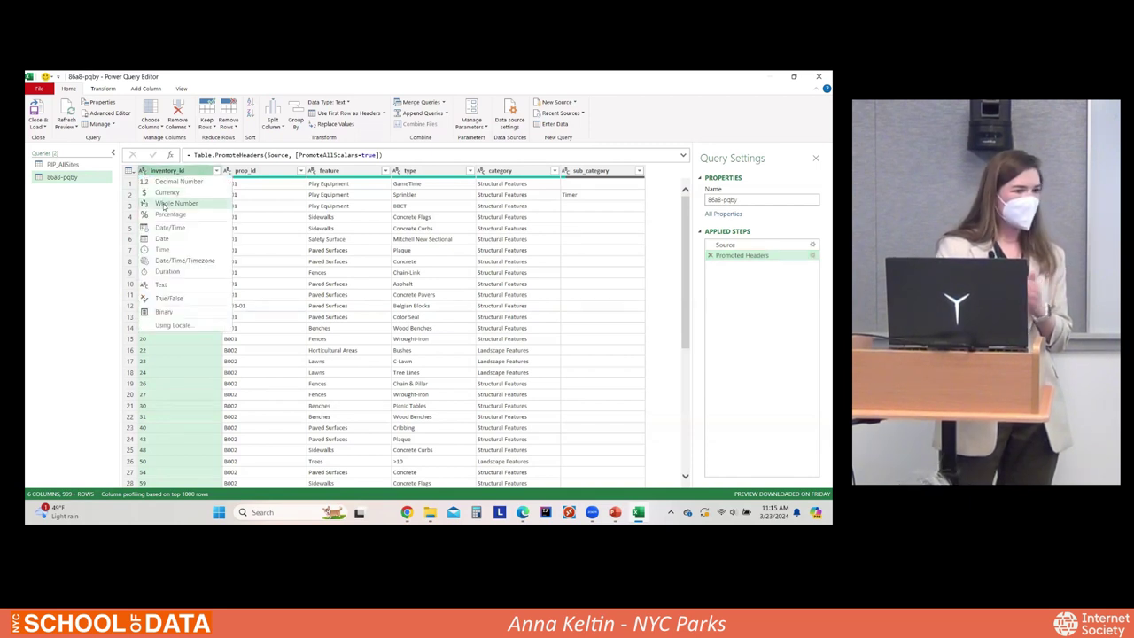
{"action": "left_click", "coordinate": [142, 171]}
{"action": "left_click", "coordinate": [142, 172]}
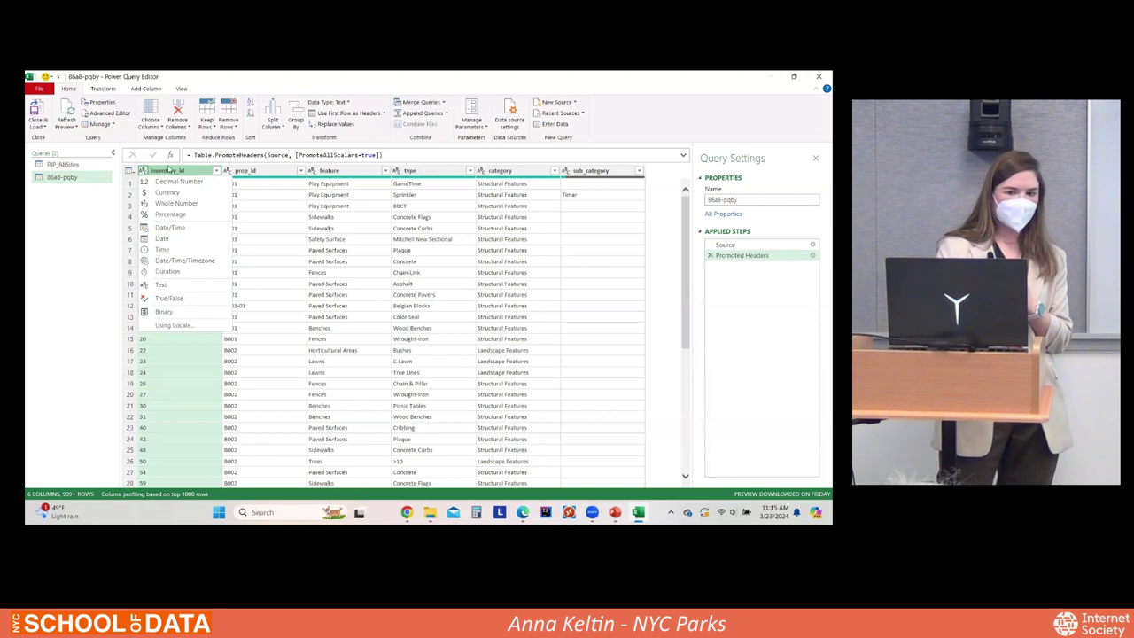
{"action": "left_click", "coordinate": [233, 83]}
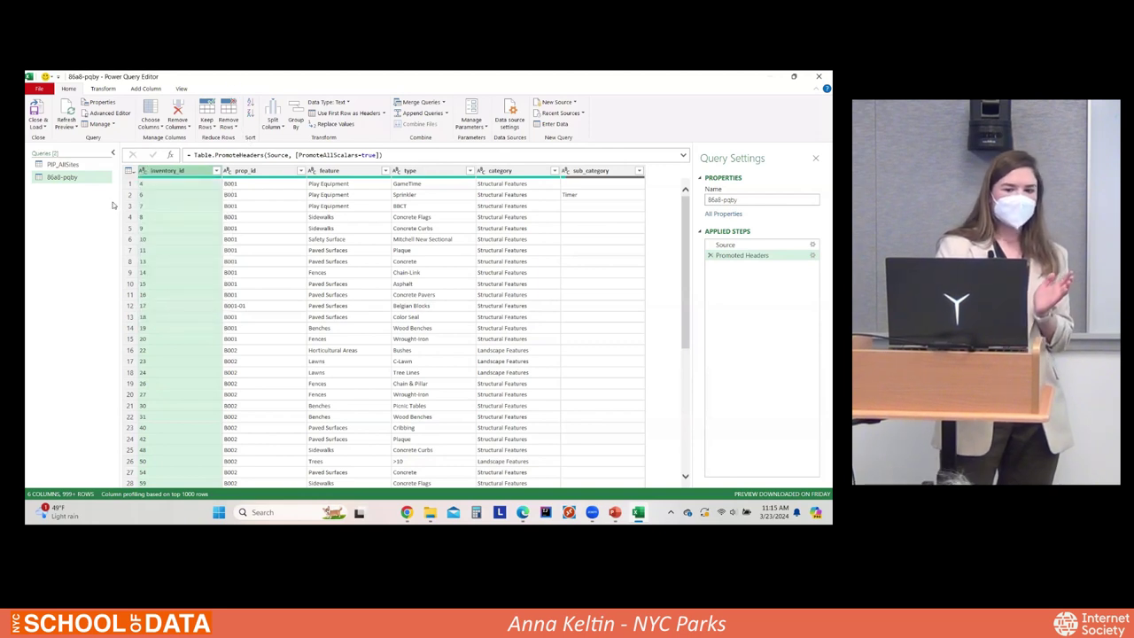
{"action": "left_click", "coordinate": [142, 172]}
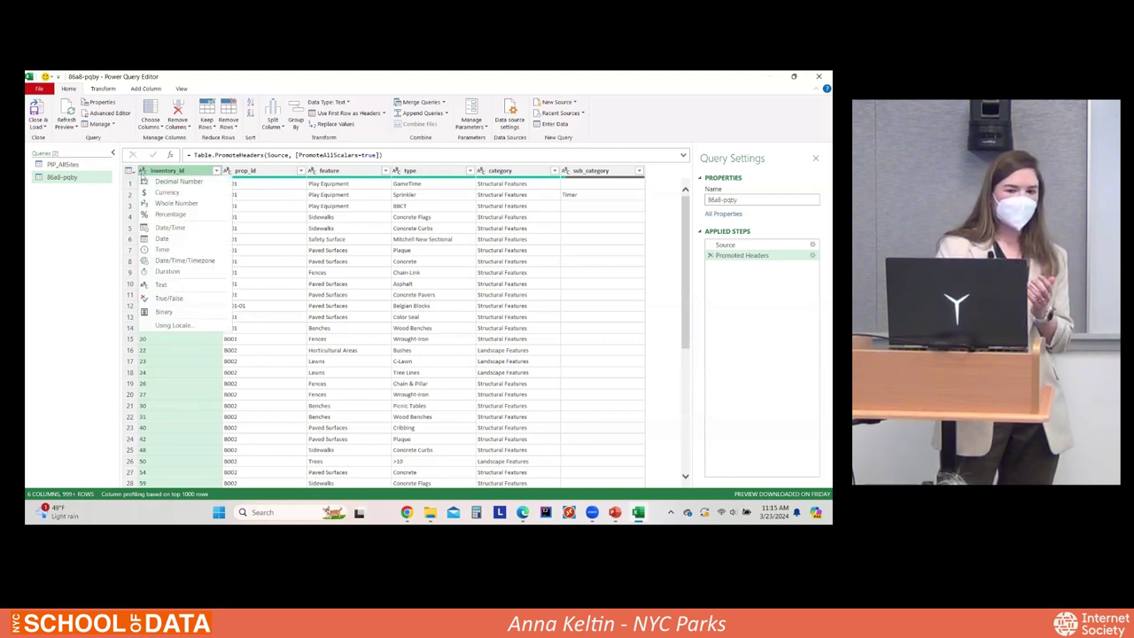
{"action": "left_click", "coordinate": [230, 171]}
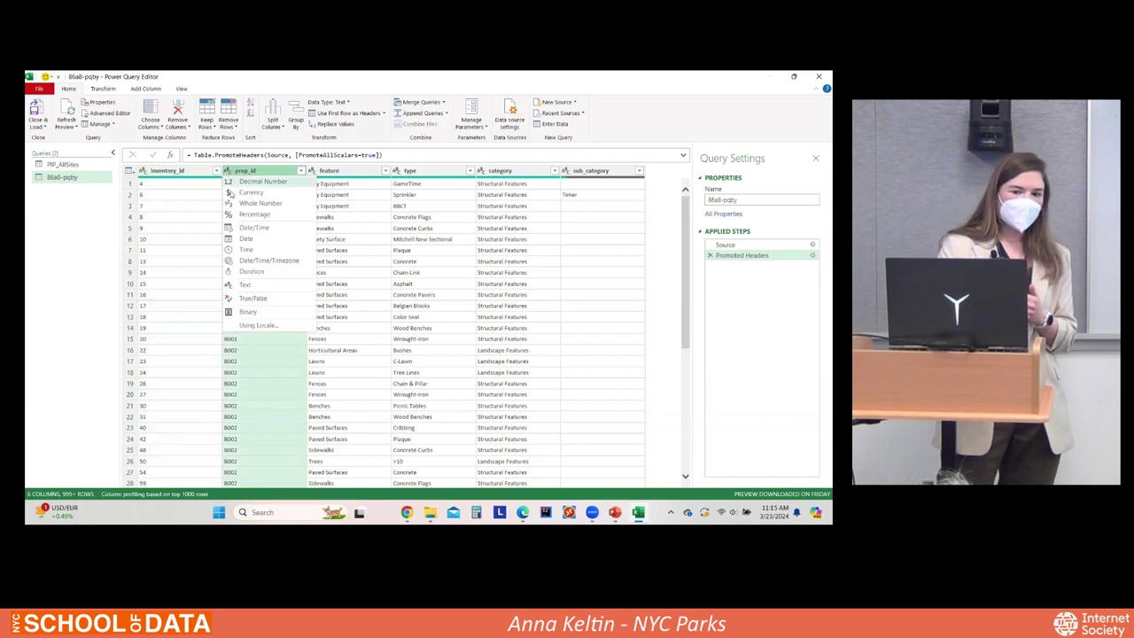
{"action": "left_click", "coordinate": [142, 171]}
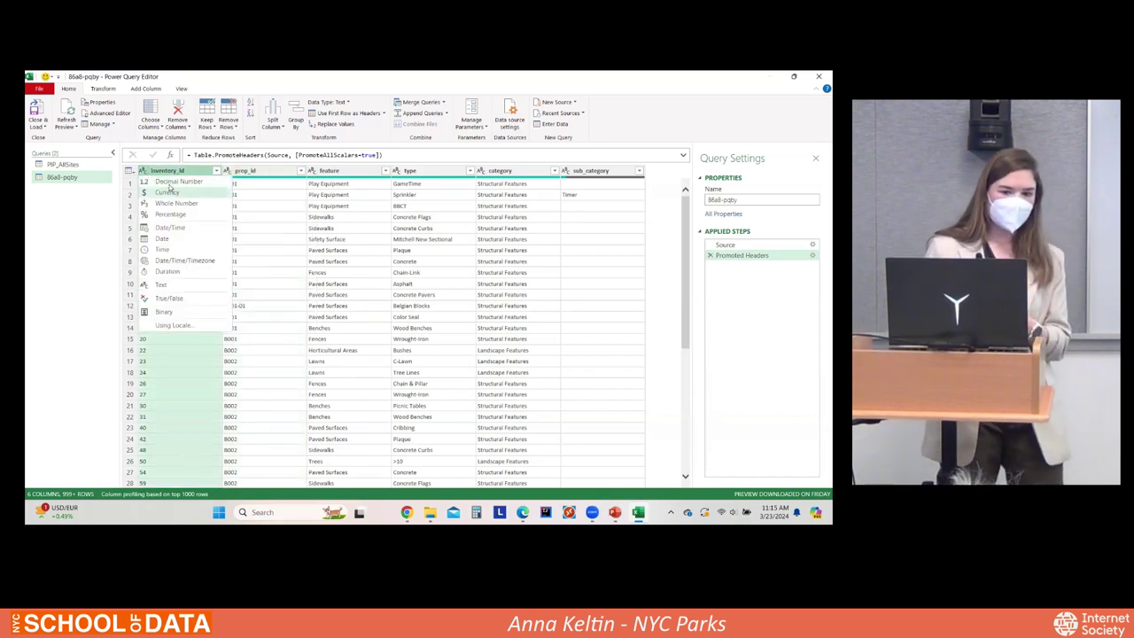
{"action": "left_click", "coordinate": [174, 204]}
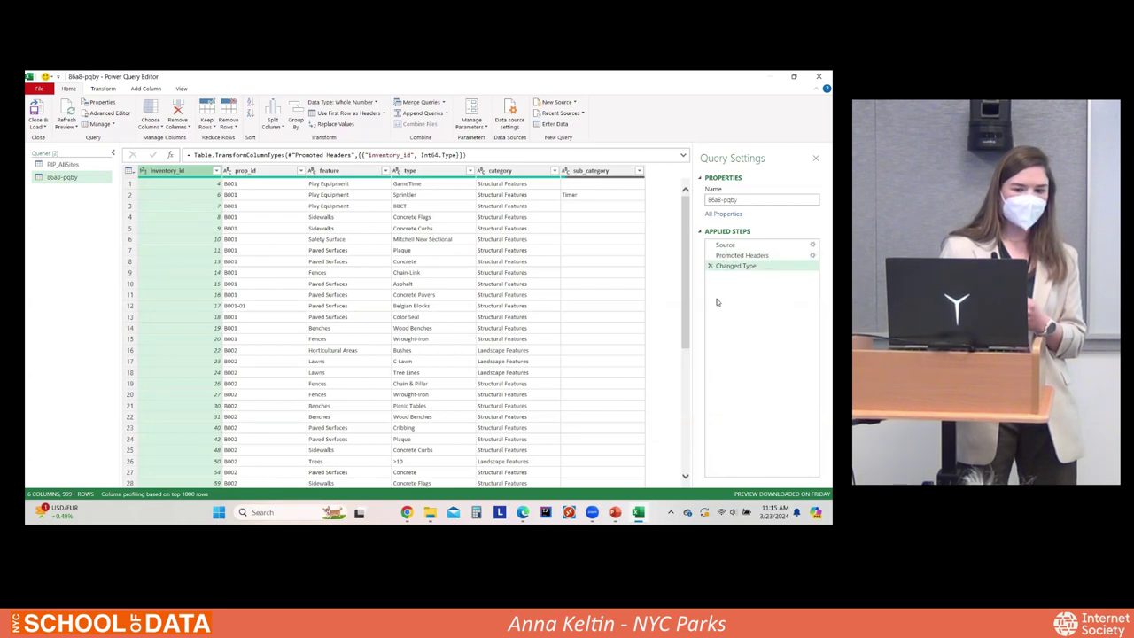
Step: Rename the 86a8-pqby query as Inventory
{"action": "right_click", "coordinate": [57, 181]}
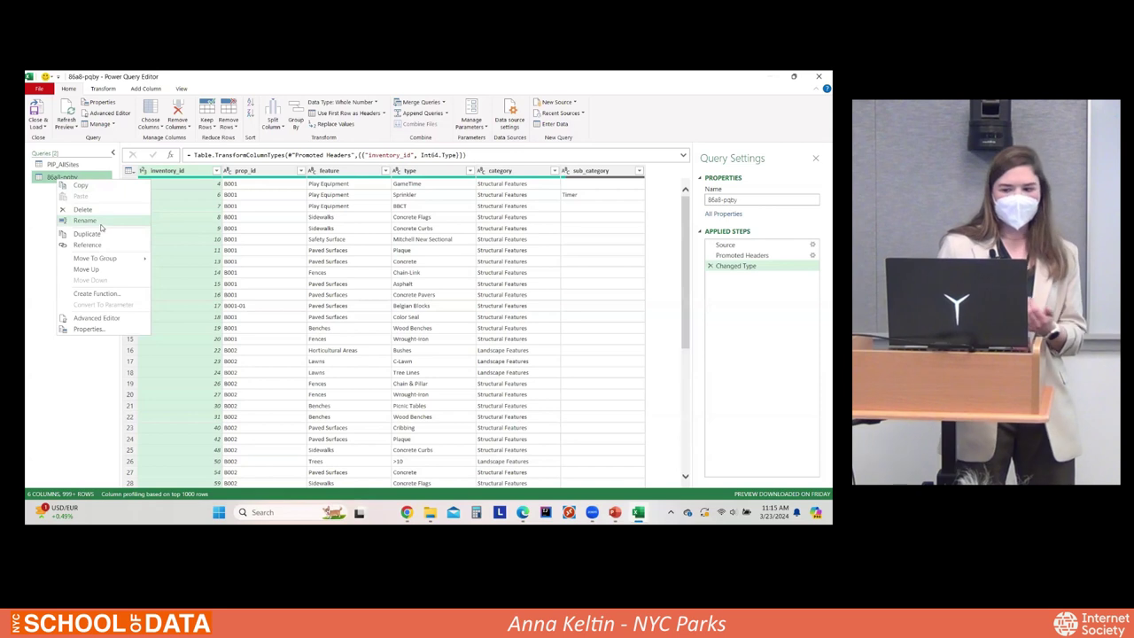
{"action": "key", "text": "Escape"}
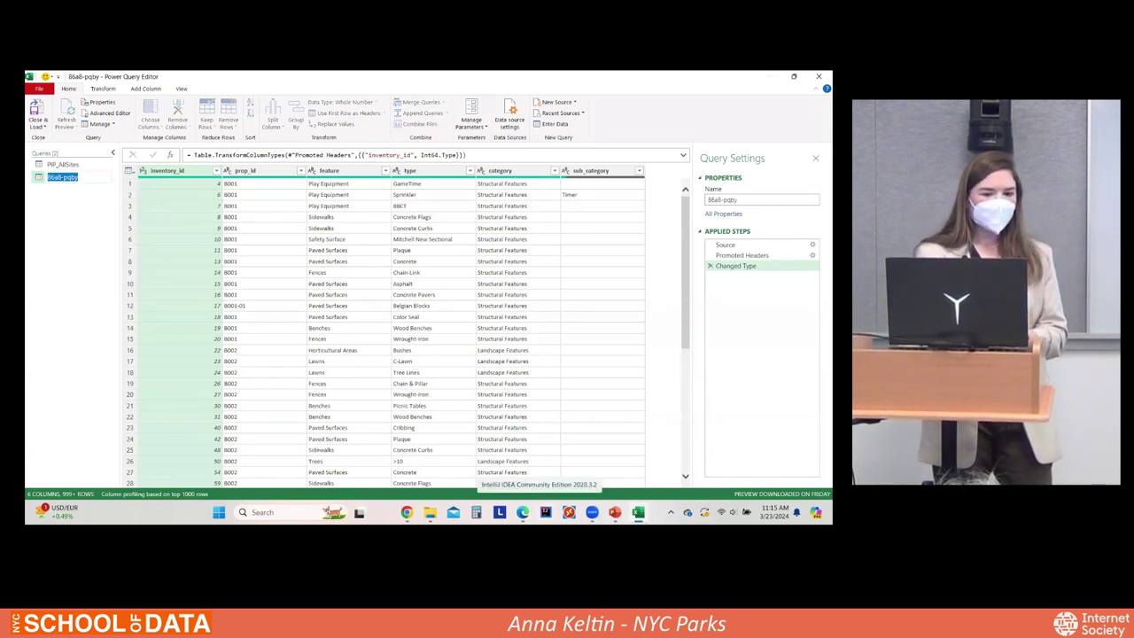
{"action": "type", "text": "In"}
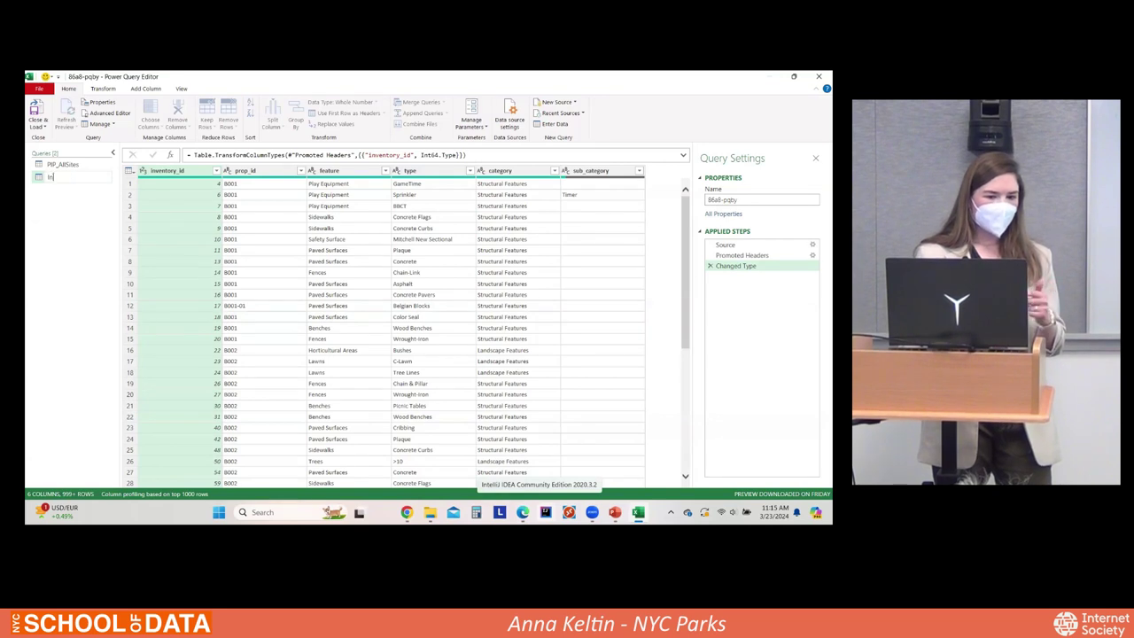
{"action": "type", "text": "ventory"}
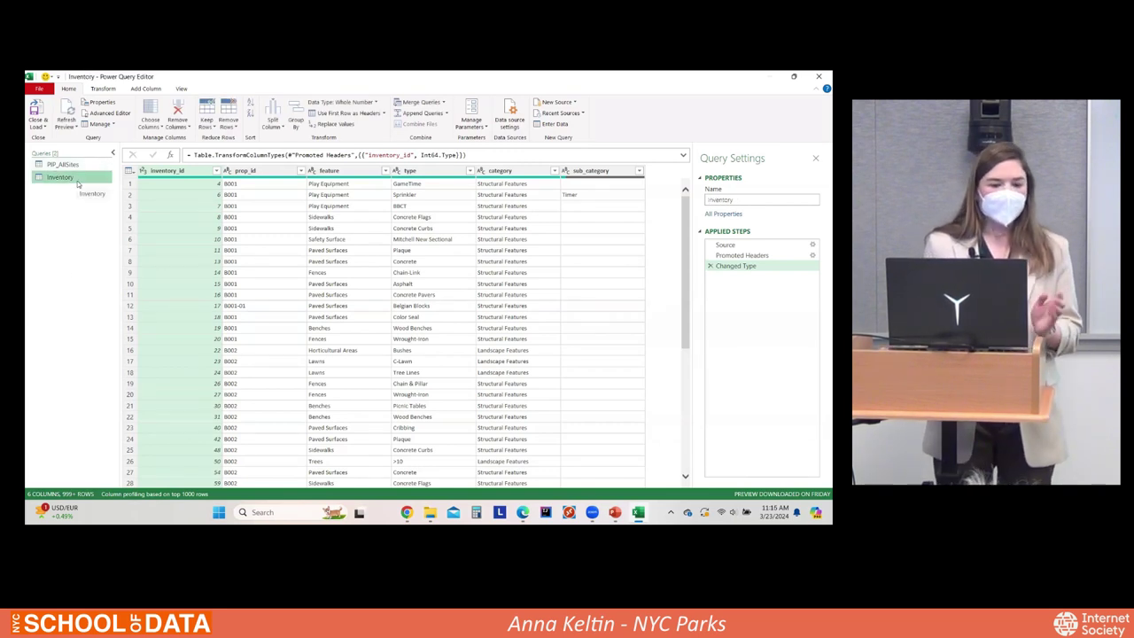
Step: Close the query editor and load the Inventory query as a connection only, adding its data to the Data Model
{"action": "left_click", "coordinate": [104, 90]}
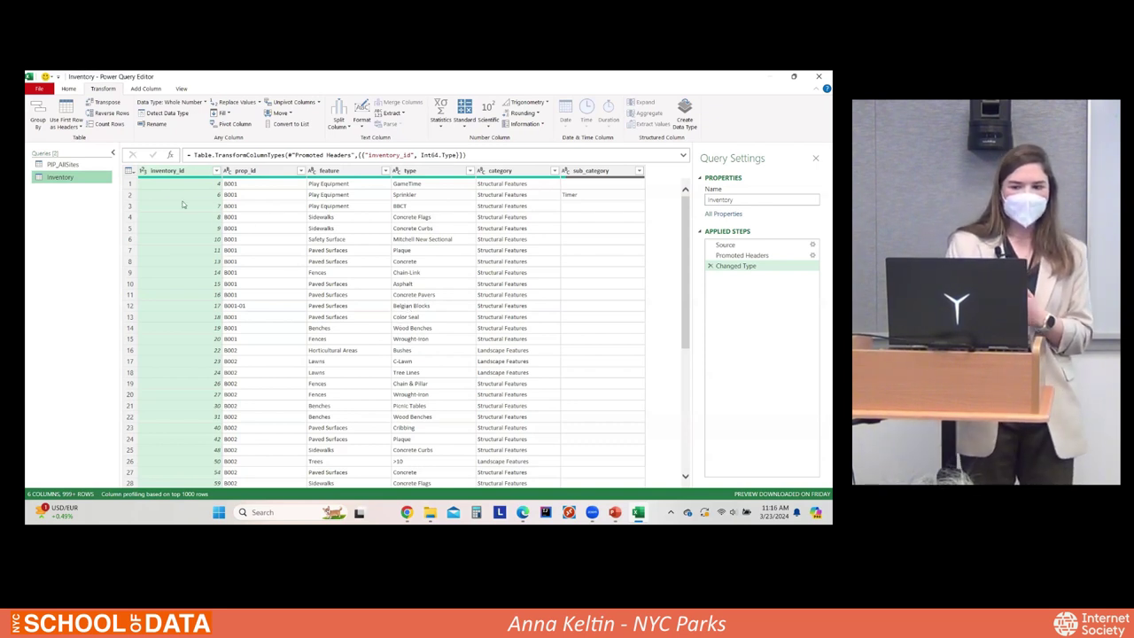
{"action": "left_click", "coordinate": [71, 90]}
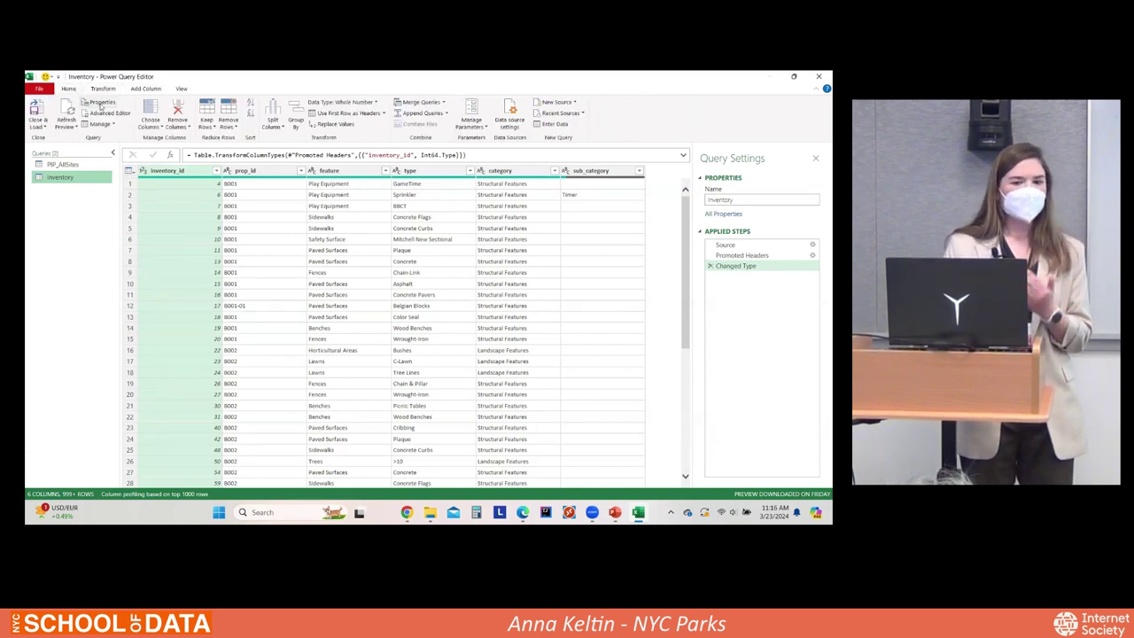
{"action": "left_click", "coordinate": [38, 127]}
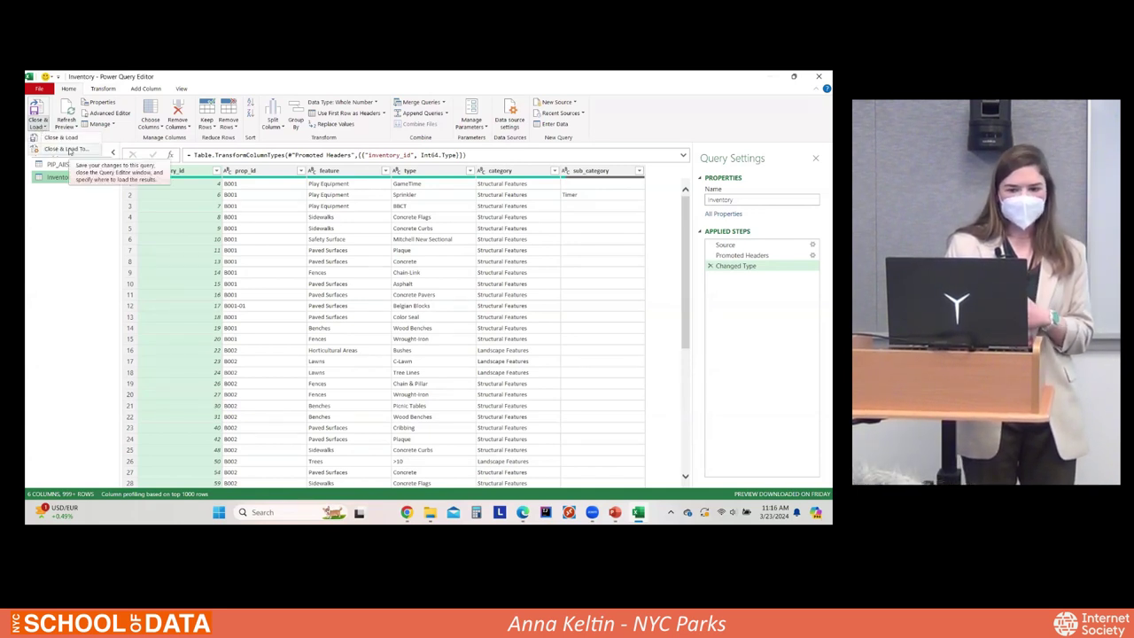
{"action": "left_click", "coordinate": [69, 150]}
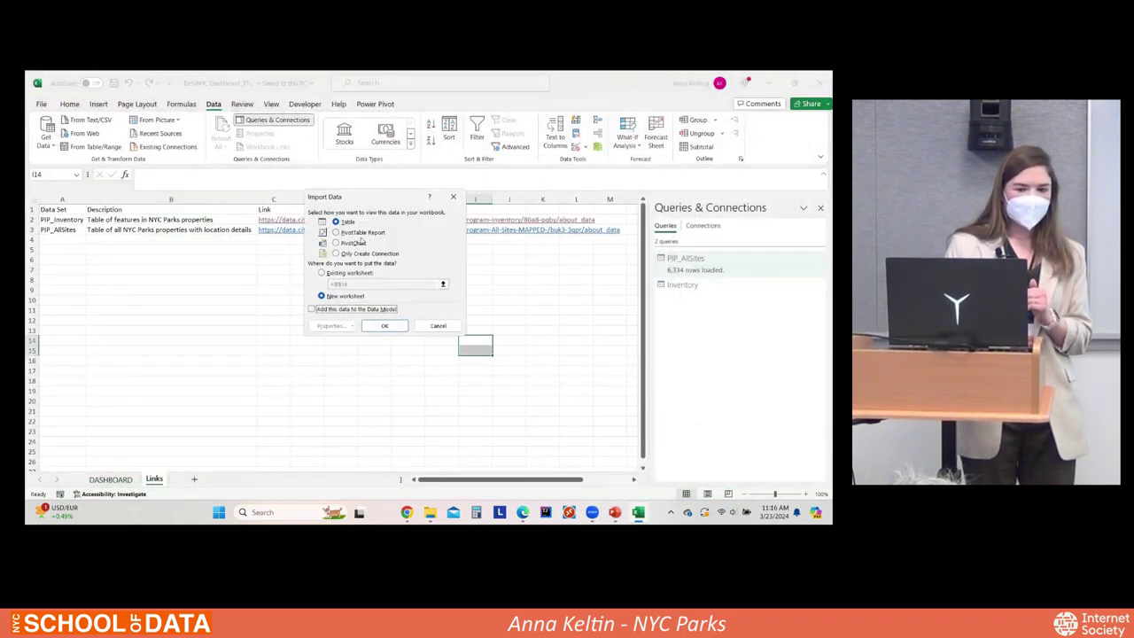
{"action": "left_click", "coordinate": [387, 255]}
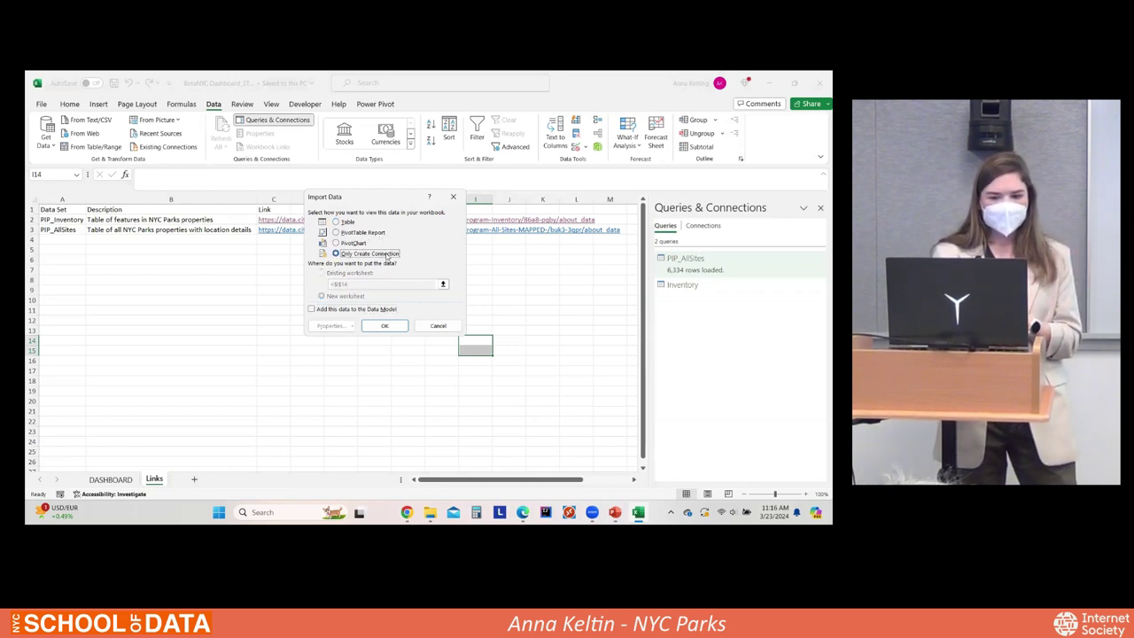
{"action": "left_click", "coordinate": [312, 309]}
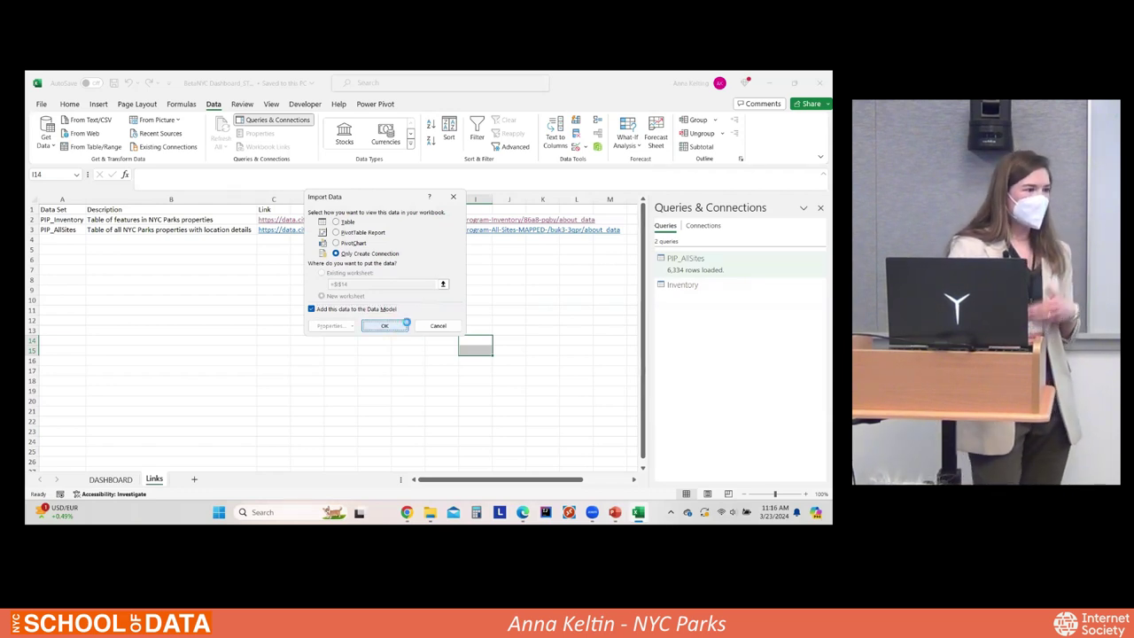
{"action": "left_click", "coordinate": [384, 325]}
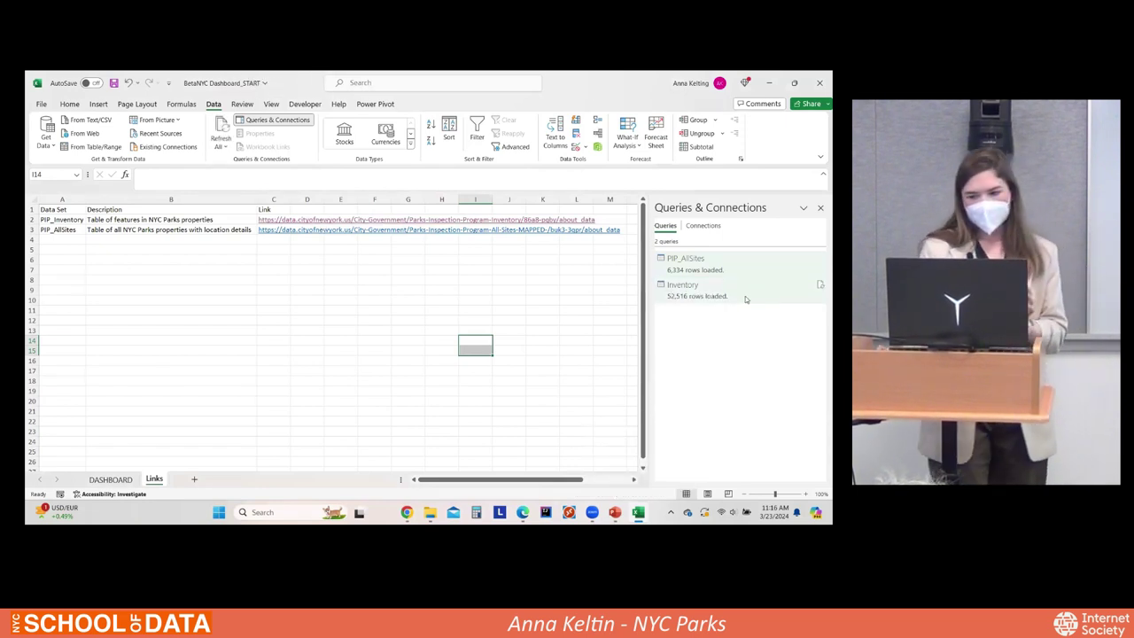
Step: Open the PIP_AllSites dataset link from the Links sheet and look through its description and the columns of its data table
{"action": "mouse_move", "coordinate": [709, 298]}
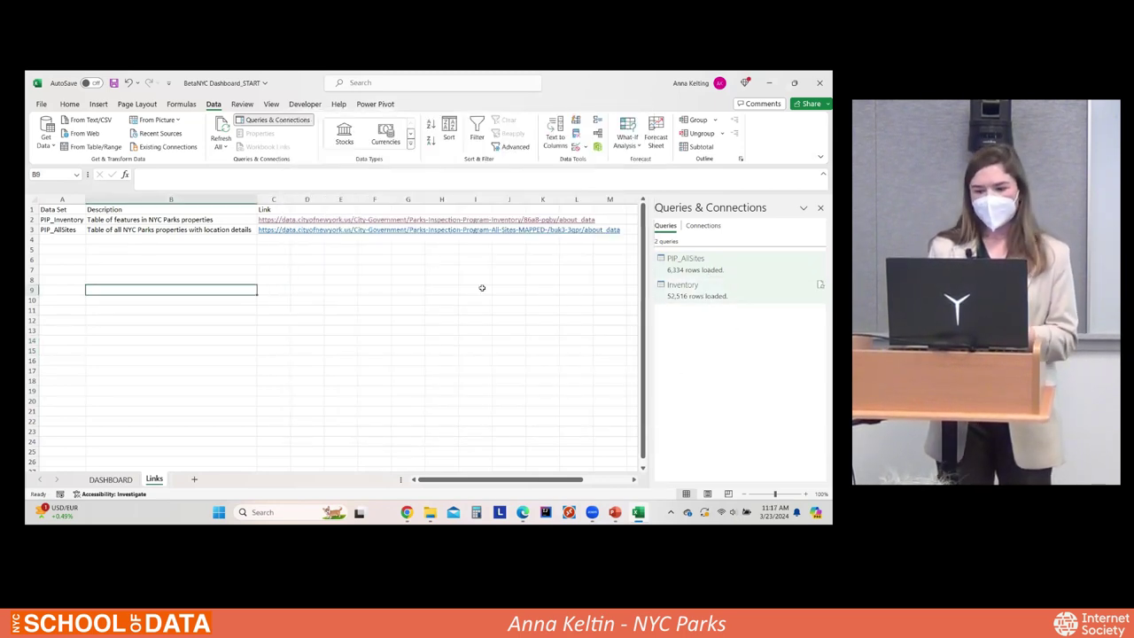
{"action": "left_click", "coordinate": [274, 230]}
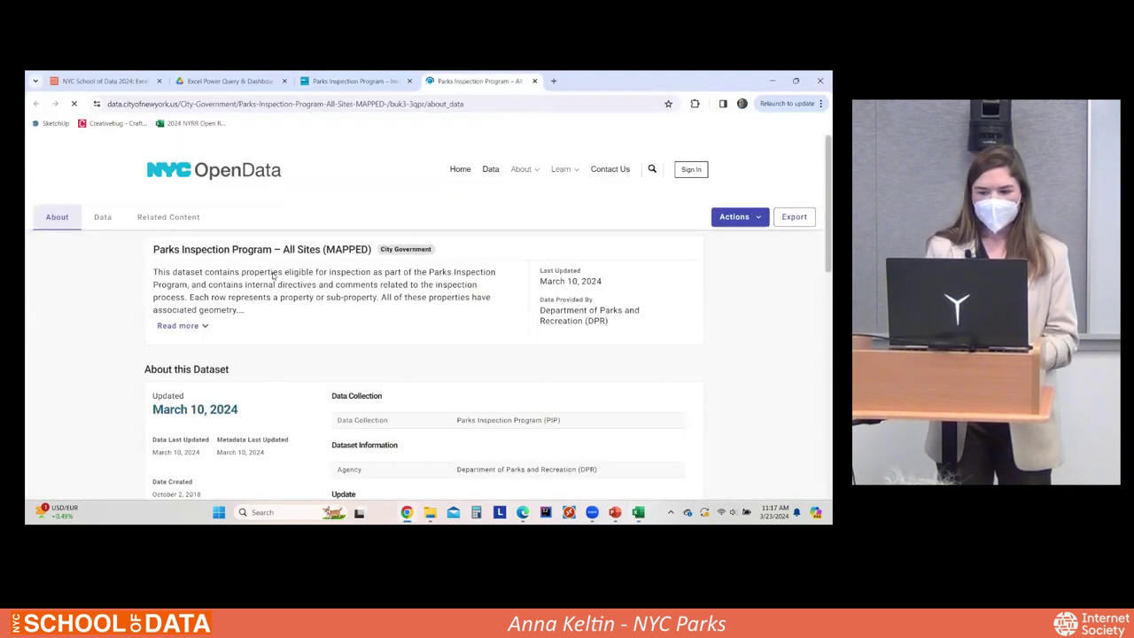
{"action": "scroll", "coordinate": [164, 365], "scroll_direction": "down", "scroll_amount": 2}
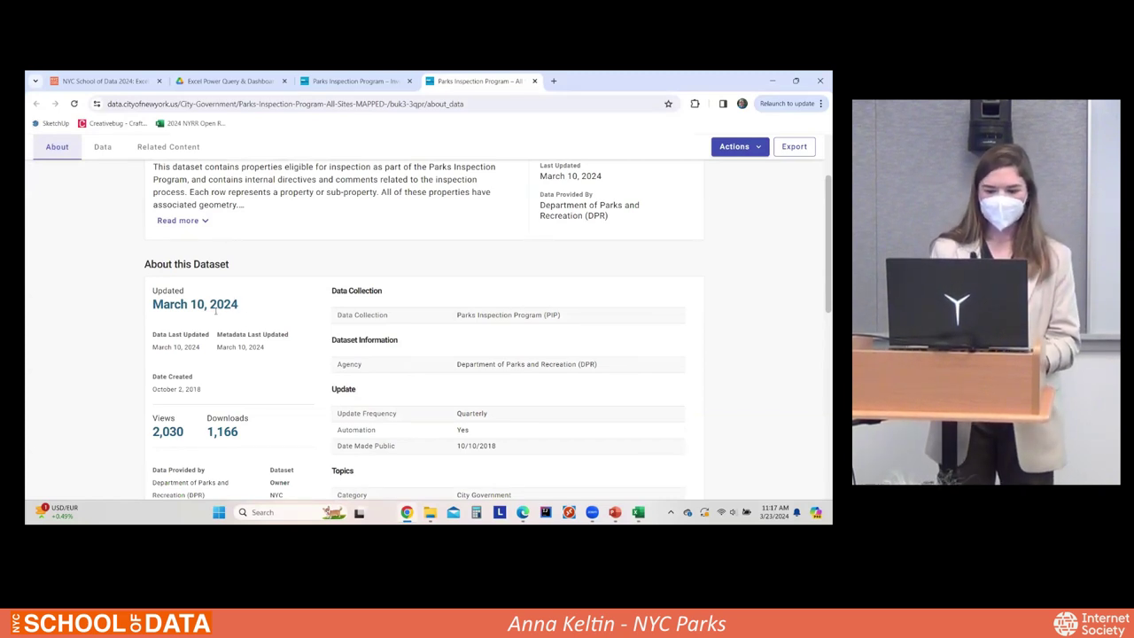
{"action": "scroll", "coordinate": [252, 347], "scroll_direction": "up", "scroll_amount": 2}
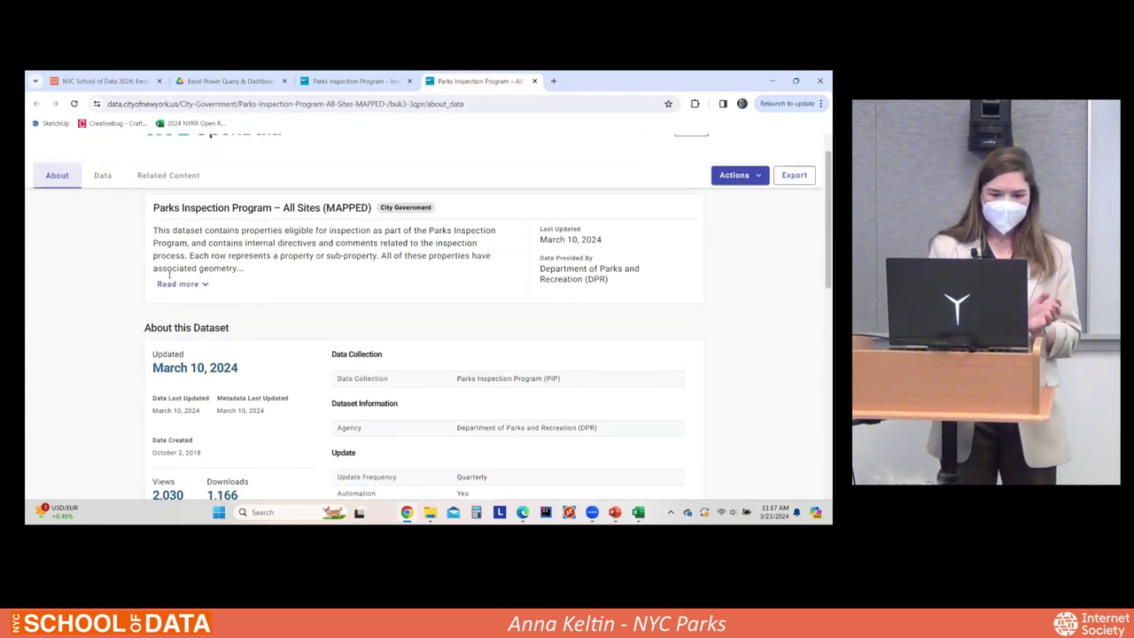
{"action": "left_click", "coordinate": [103, 216]}
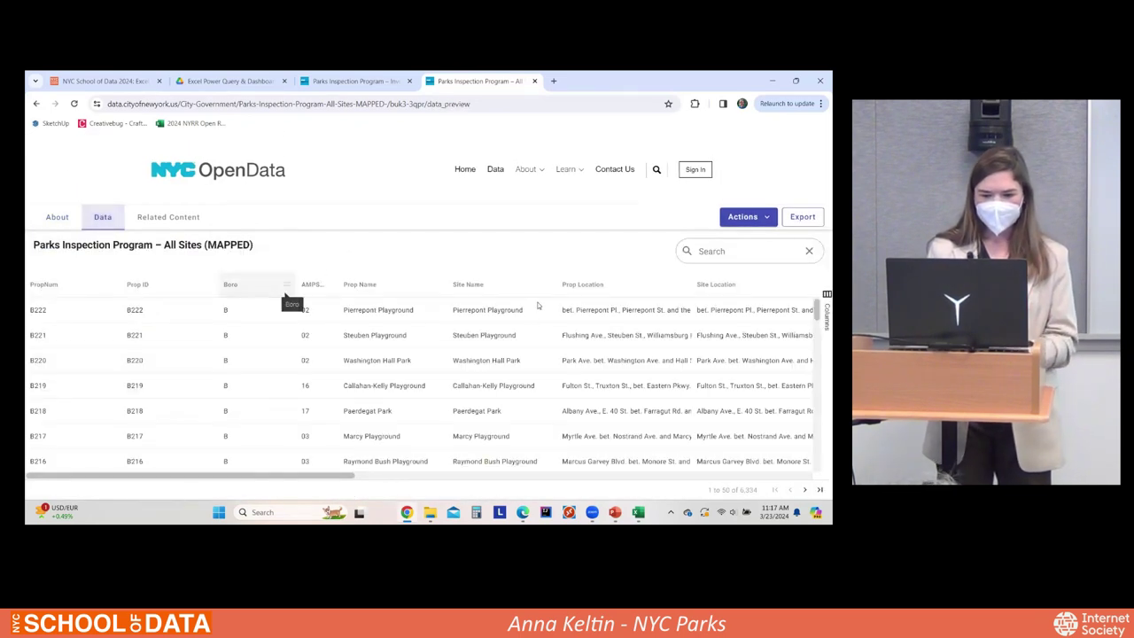
{"action": "scroll", "coordinate": [399, 336], "scroll_direction": "down", "scroll_amount": 1}
{"action": "scroll", "coordinate": [456, 334], "scroll_direction": "up", "scroll_amount": 1}
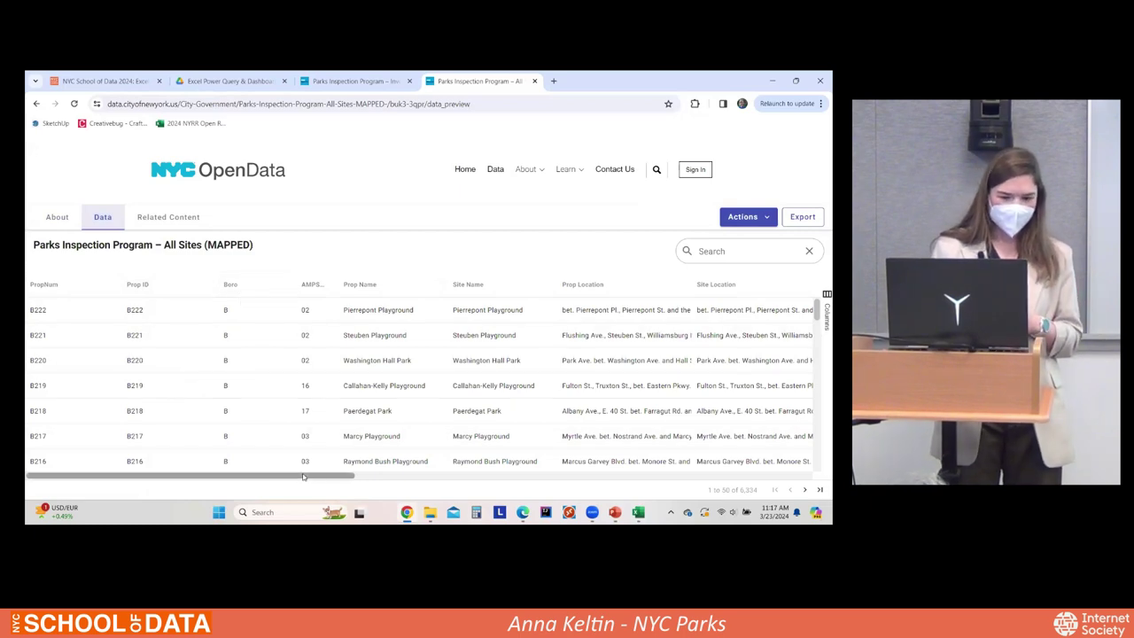
{"action": "scroll", "coordinate": [565, 469], "scroll_direction": "right", "scroll_amount": 3}
{"action": "scroll", "coordinate": [565, 470], "scroll_direction": "right", "scroll_amount": 10}
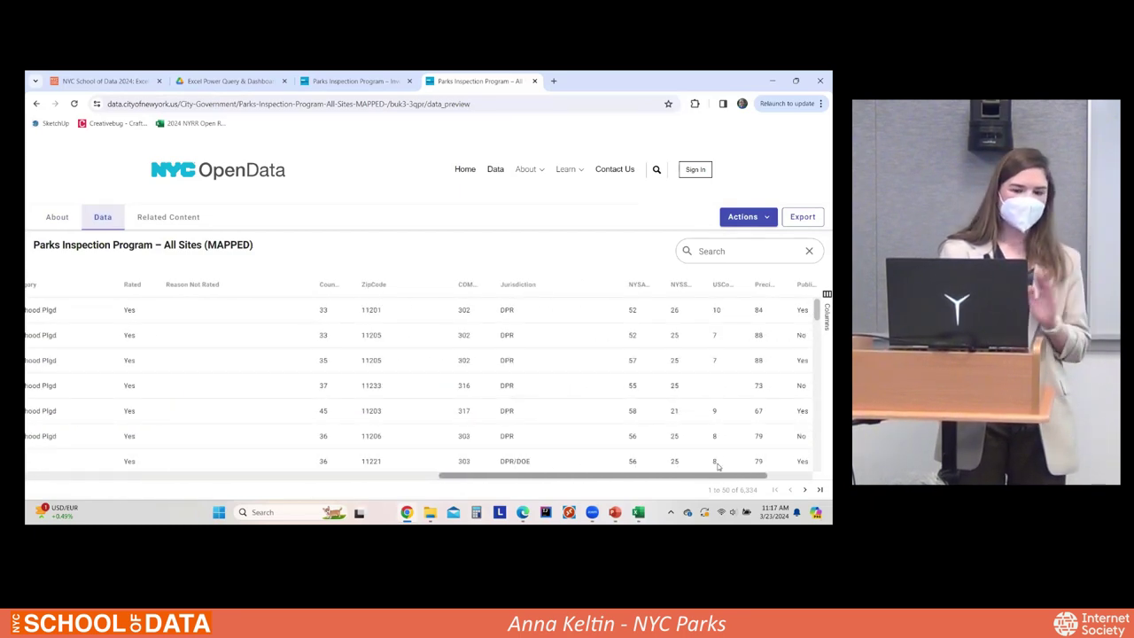
{"action": "scroll", "coordinate": [706, 466], "scroll_direction": "left", "scroll_amount": 10}
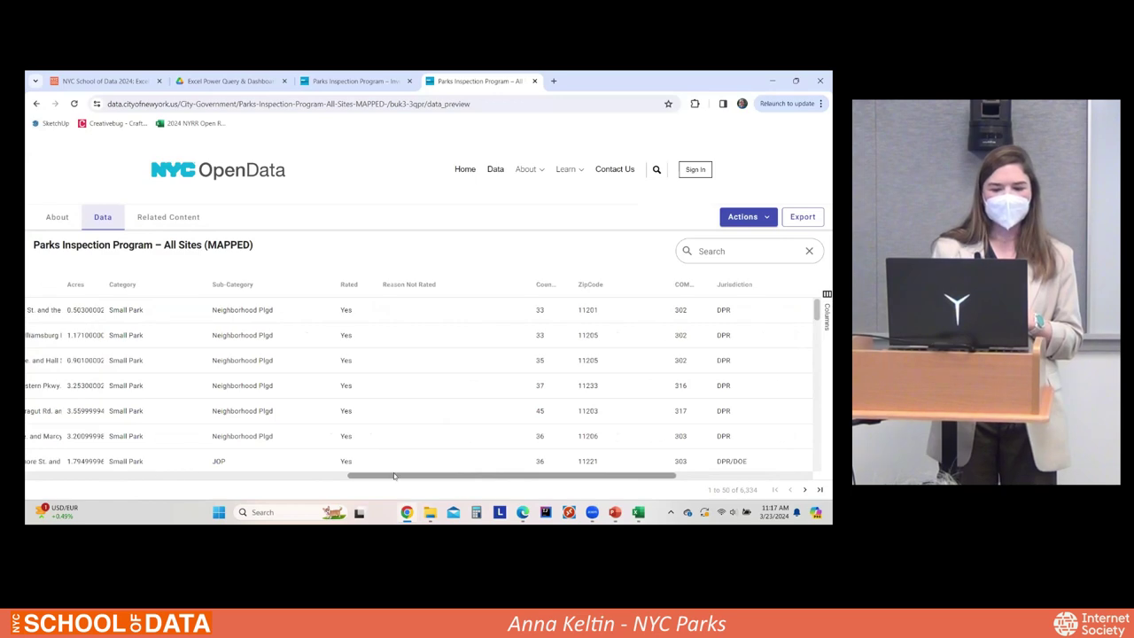
Step: Switch back to Excel, open the PIP_AllSites query in the Power Query Editor and examine the formula of its Source step
{"action": "left_click", "coordinate": [638, 512]}
{"action": "left_click", "coordinate": [231, 293]}
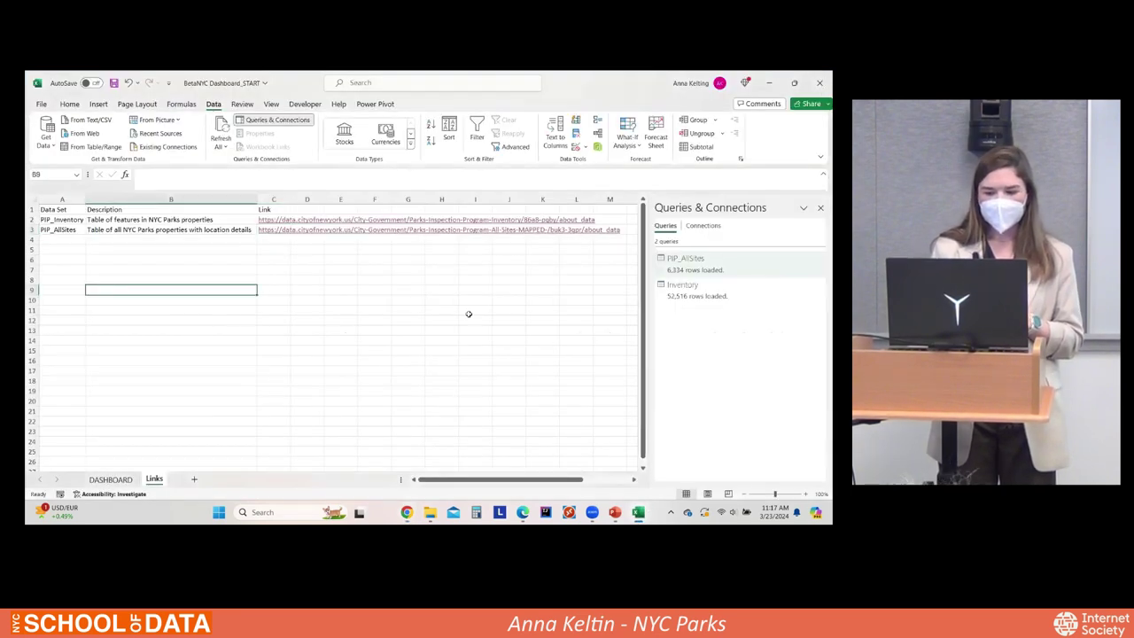
{"action": "left_click", "coordinate": [705, 264]}
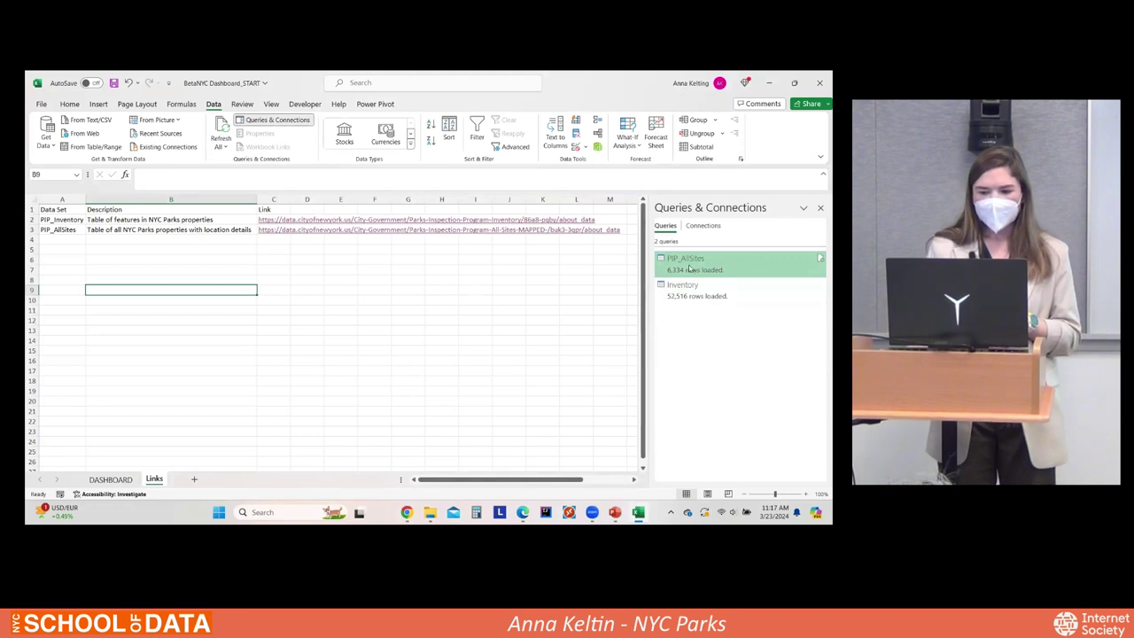
{"action": "mouse_move", "coordinate": [692, 269]}
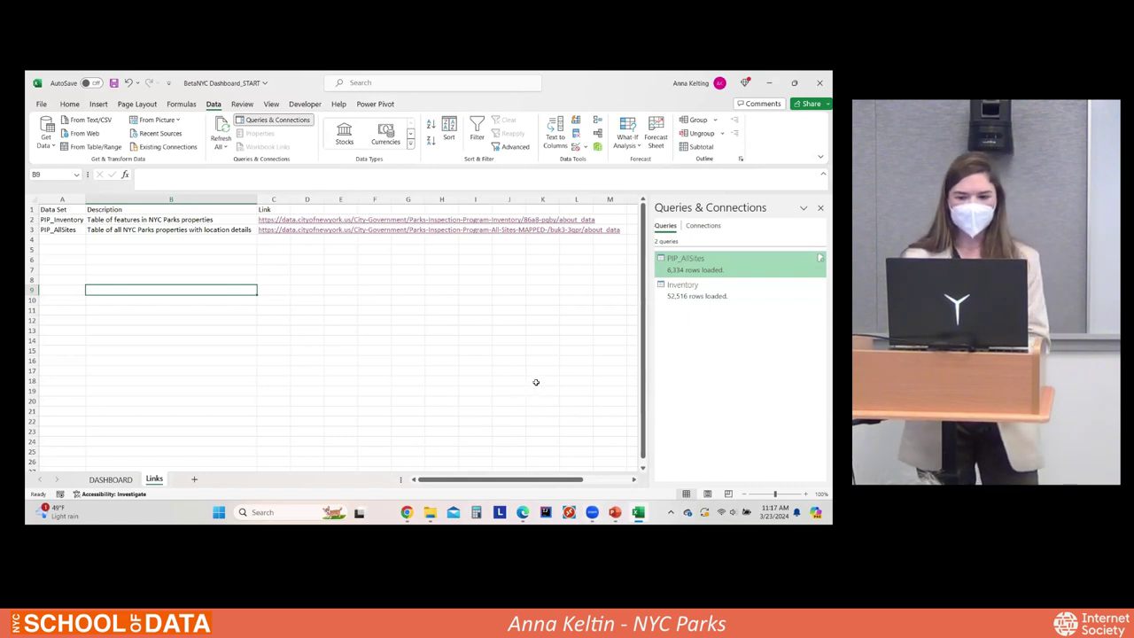
{"action": "double_click", "coordinate": [690, 273]}
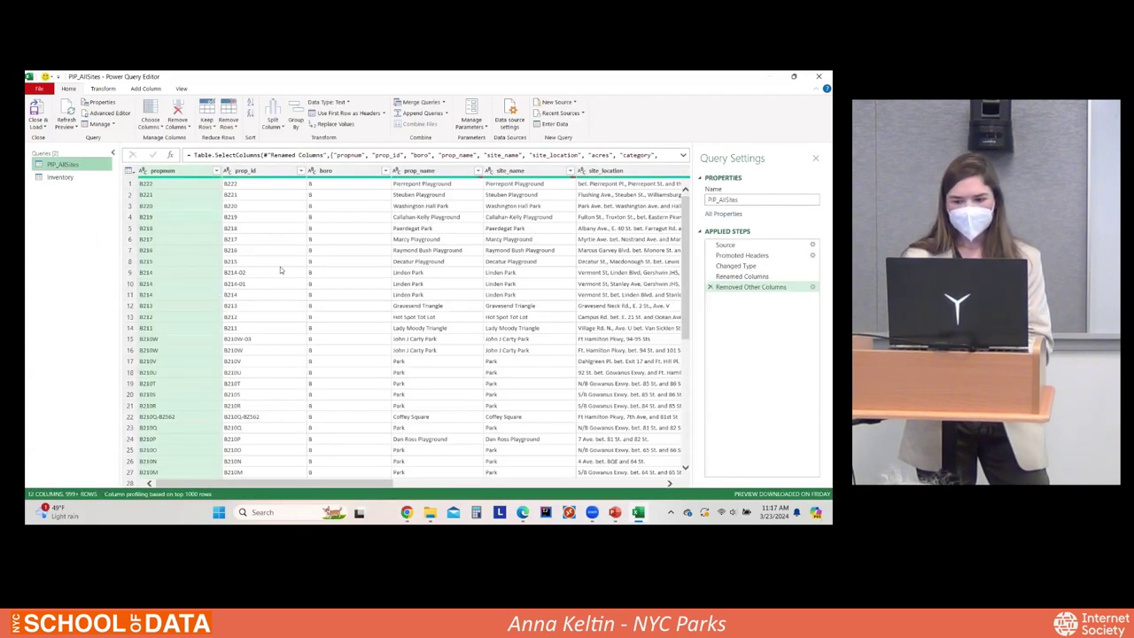
{"action": "left_click", "coordinate": [727, 246]}
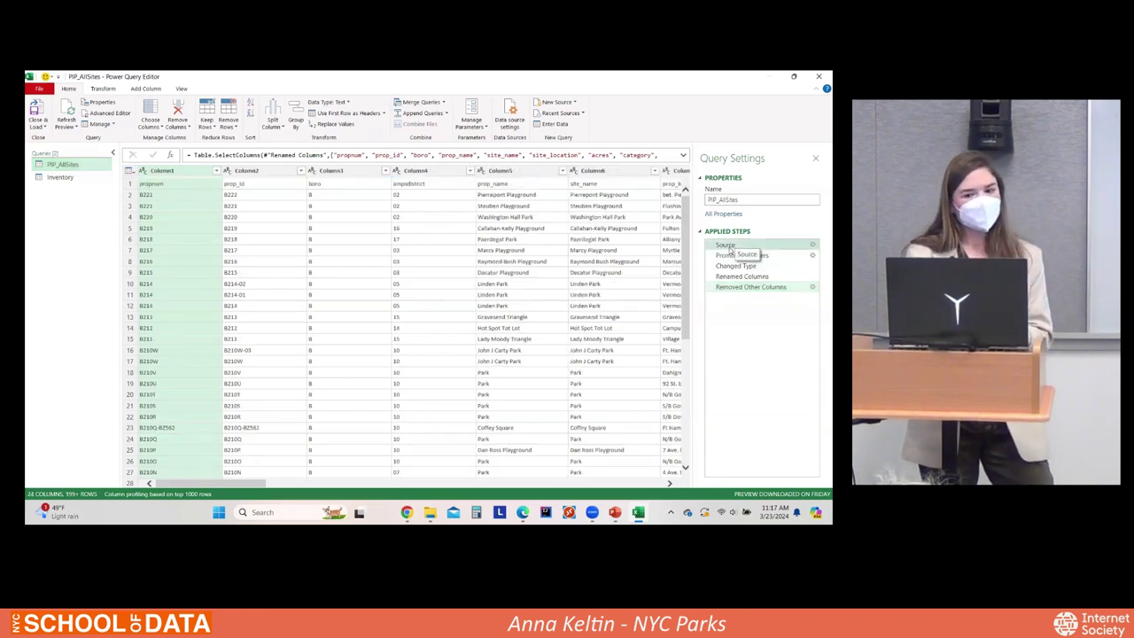
{"action": "left_click", "coordinate": [315, 156]}
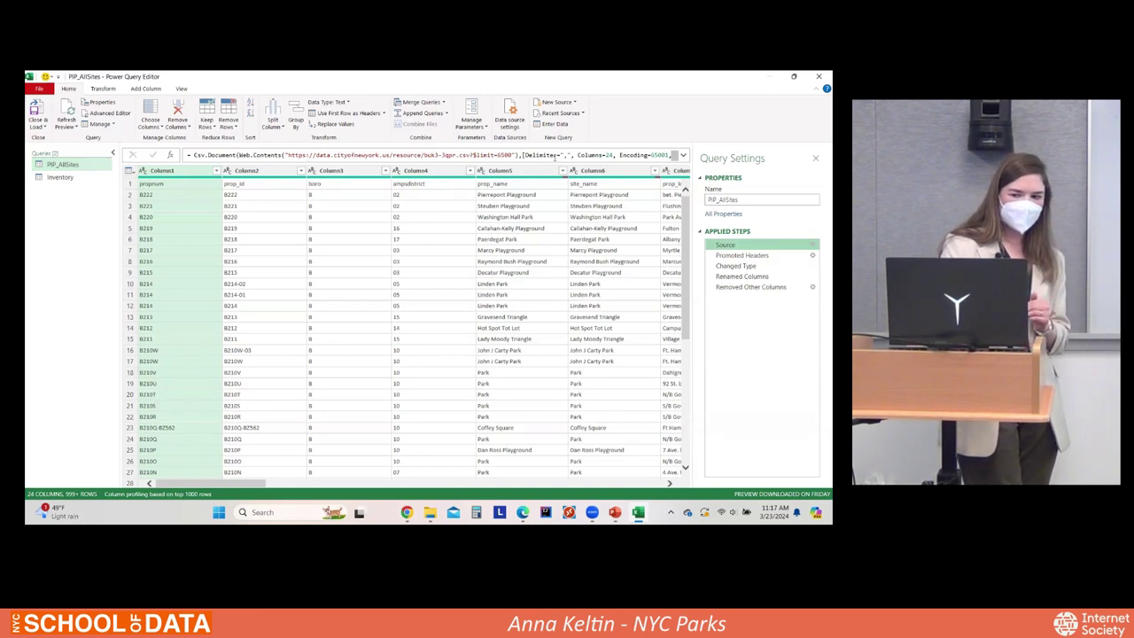
Step: Examine the Promoted Headers, Removed Other Columns and Renamed Columns steps of PIP_AllSites, including the column renamed to publicrestroom
{"action": "left_click", "coordinate": [742, 255]}
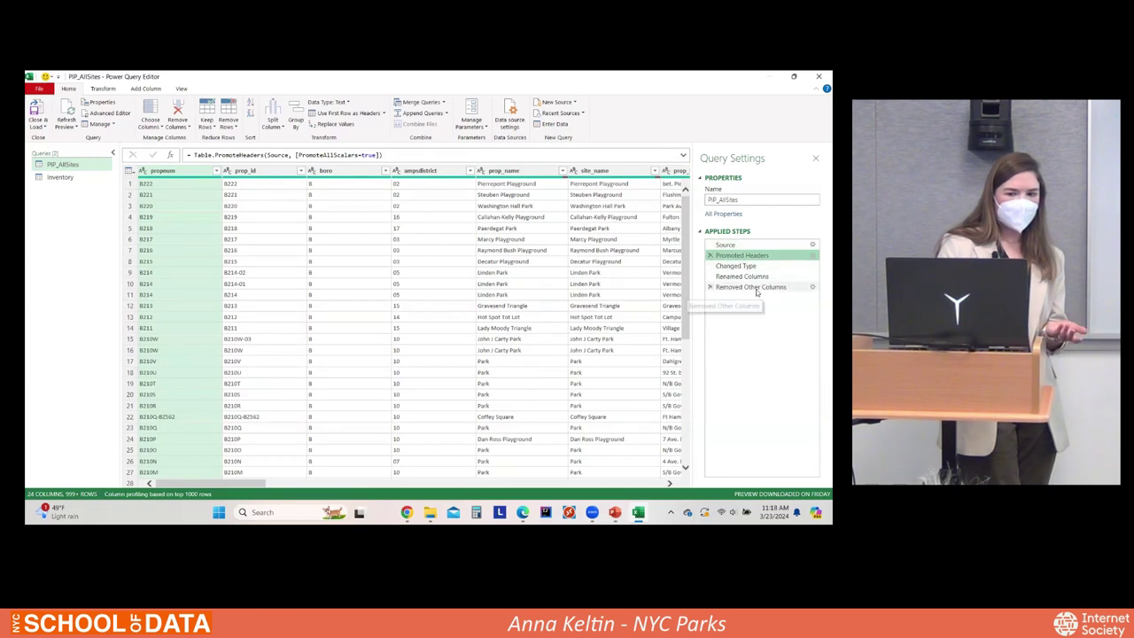
{"action": "left_click", "coordinate": [751, 287]}
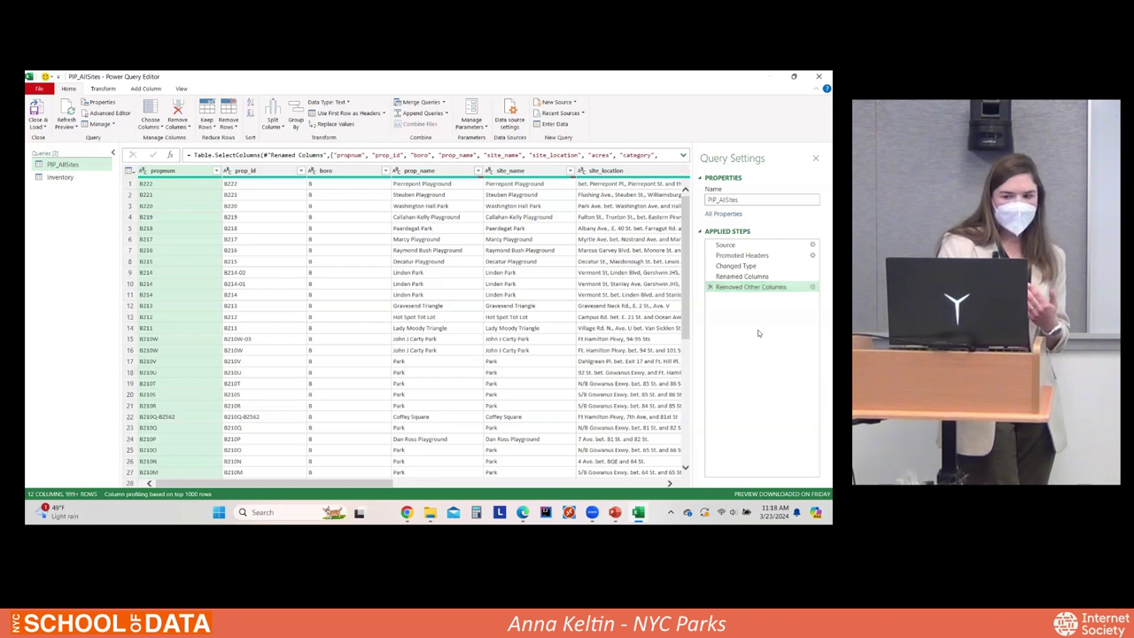
{"action": "left_click", "coordinate": [751, 277]}
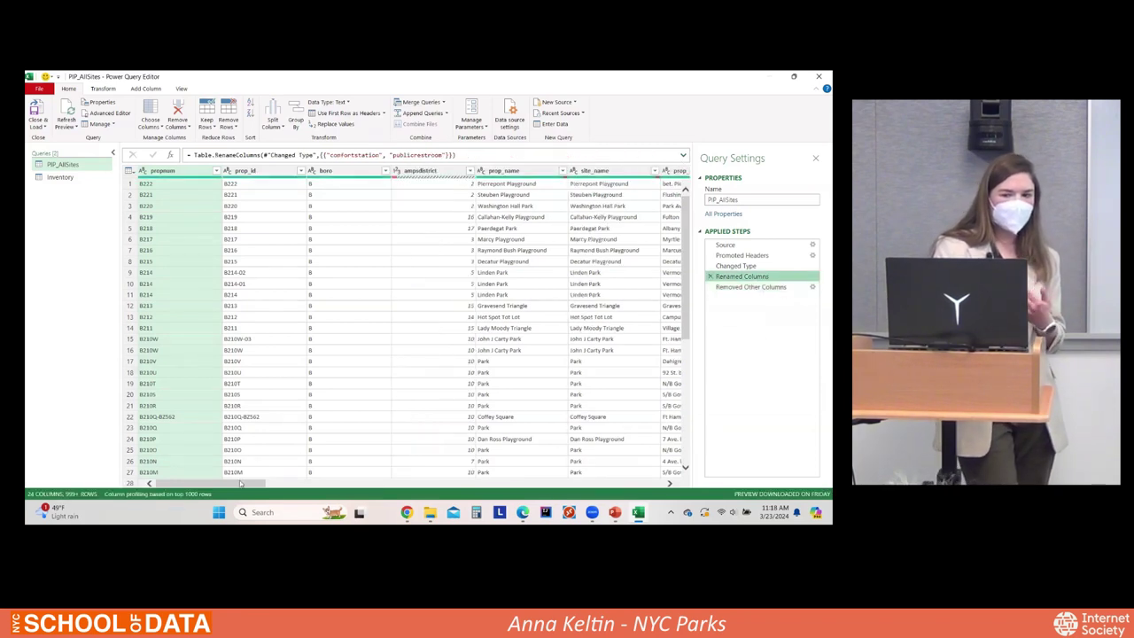
{"action": "left_click_drag", "start_coordinate": [265, 485], "coordinate": [642, 485]}
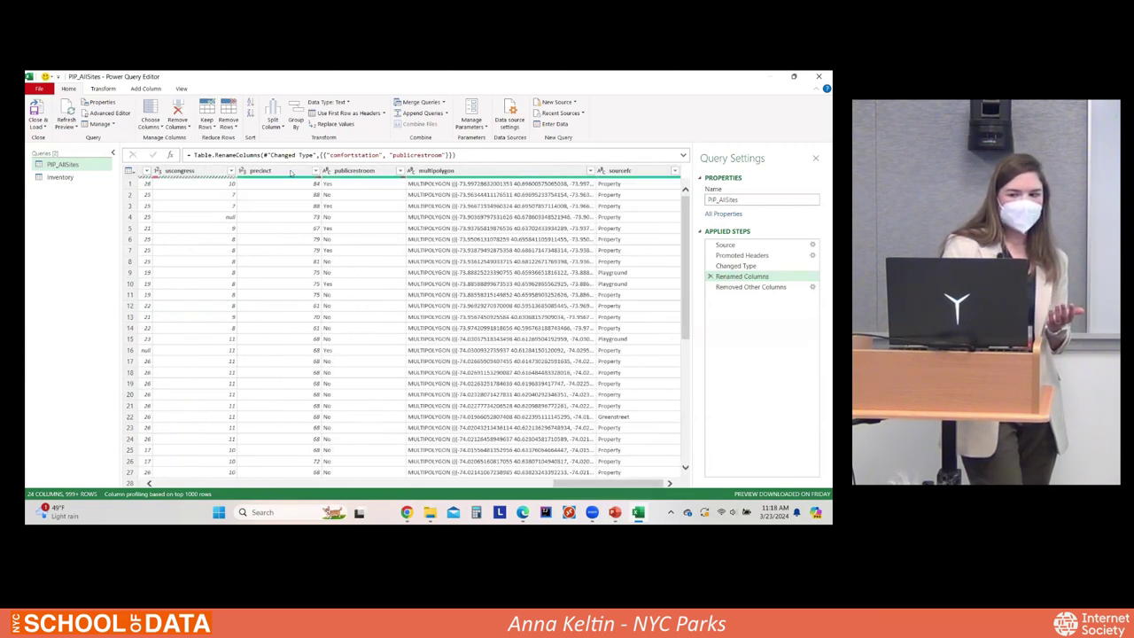
{"action": "left_click_drag", "start_coordinate": [593, 484], "coordinate": [159, 470]}
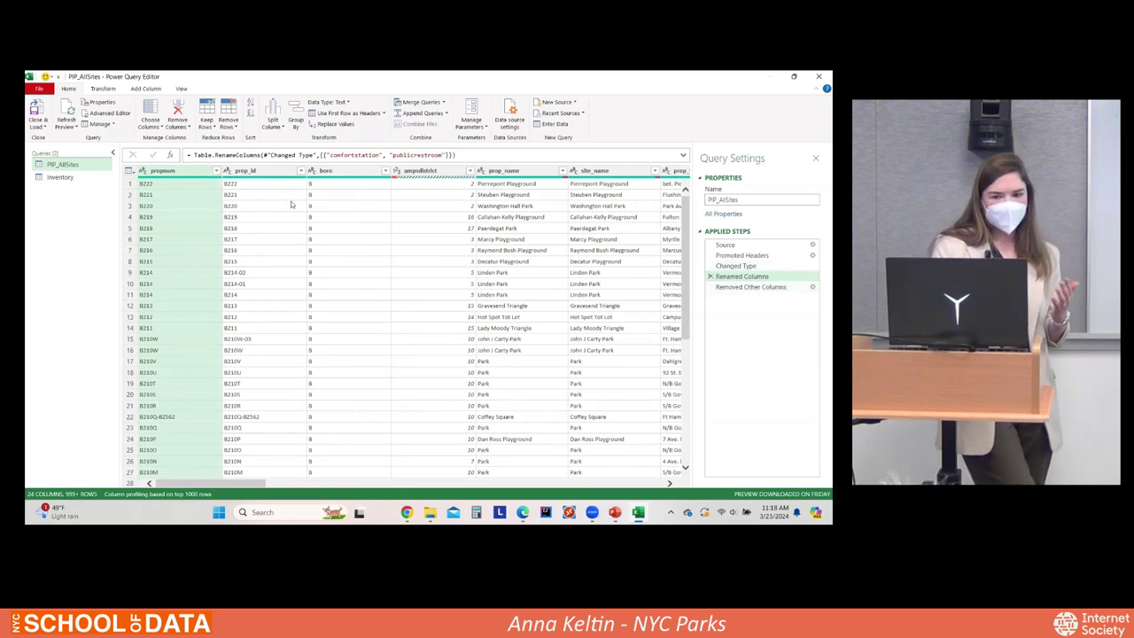
Step: View the column removal options and read the full formula of the Removed Other Columns step
{"action": "left_click", "coordinate": [178, 127]}
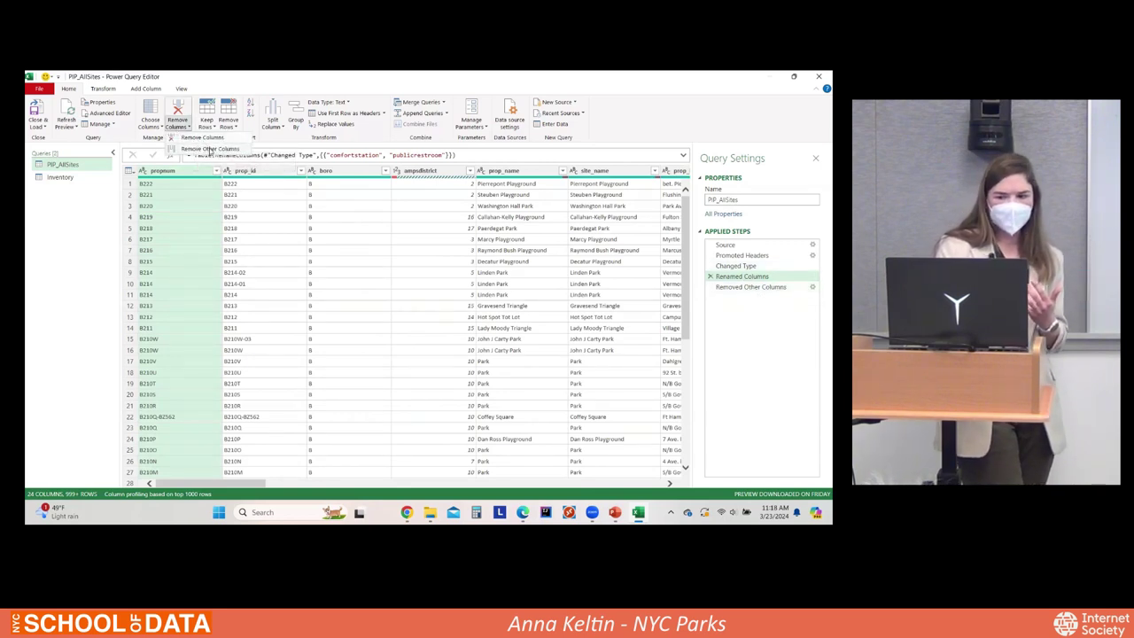
{"action": "left_click", "coordinate": [775, 306]}
{"action": "left_click", "coordinate": [763, 287]}
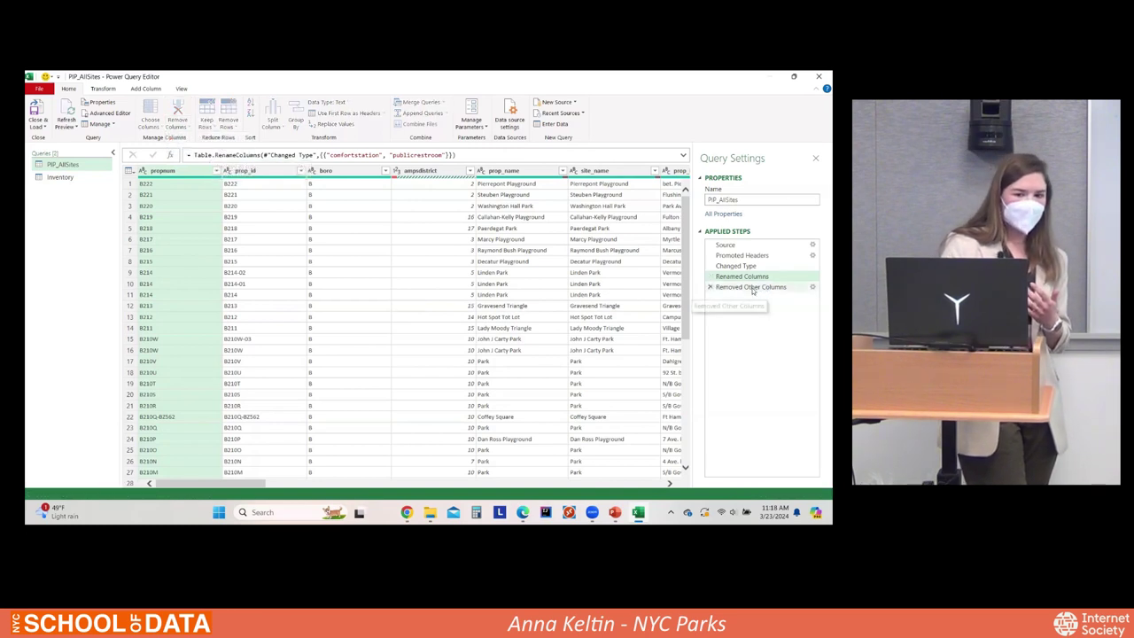
{"action": "left_click", "coordinate": [683, 156]}
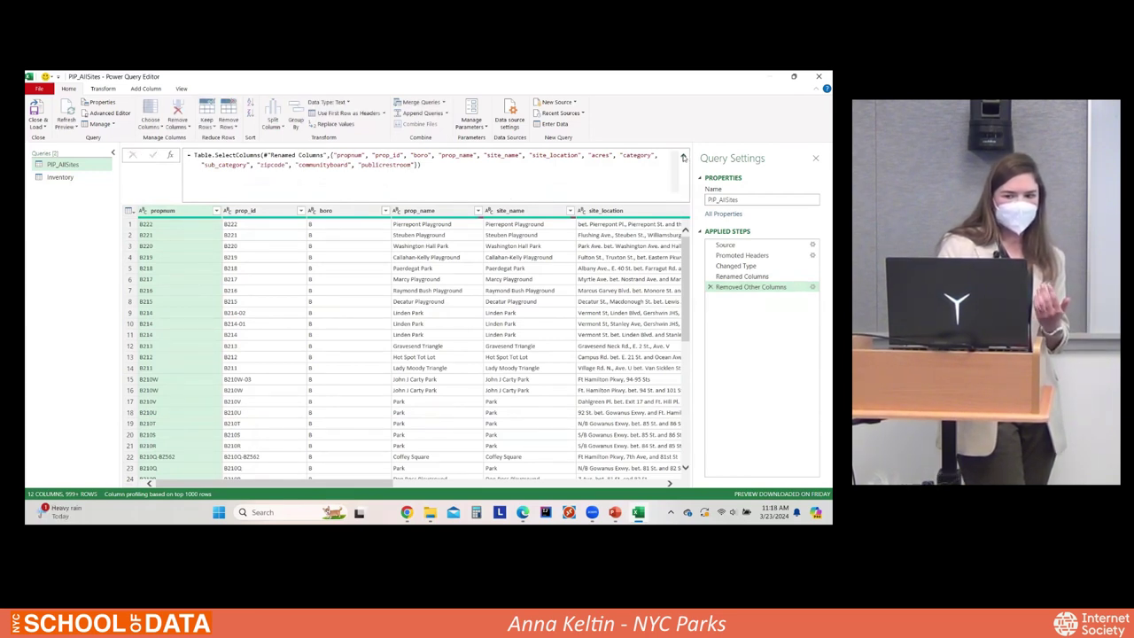
{"action": "left_click", "coordinate": [683, 156]}
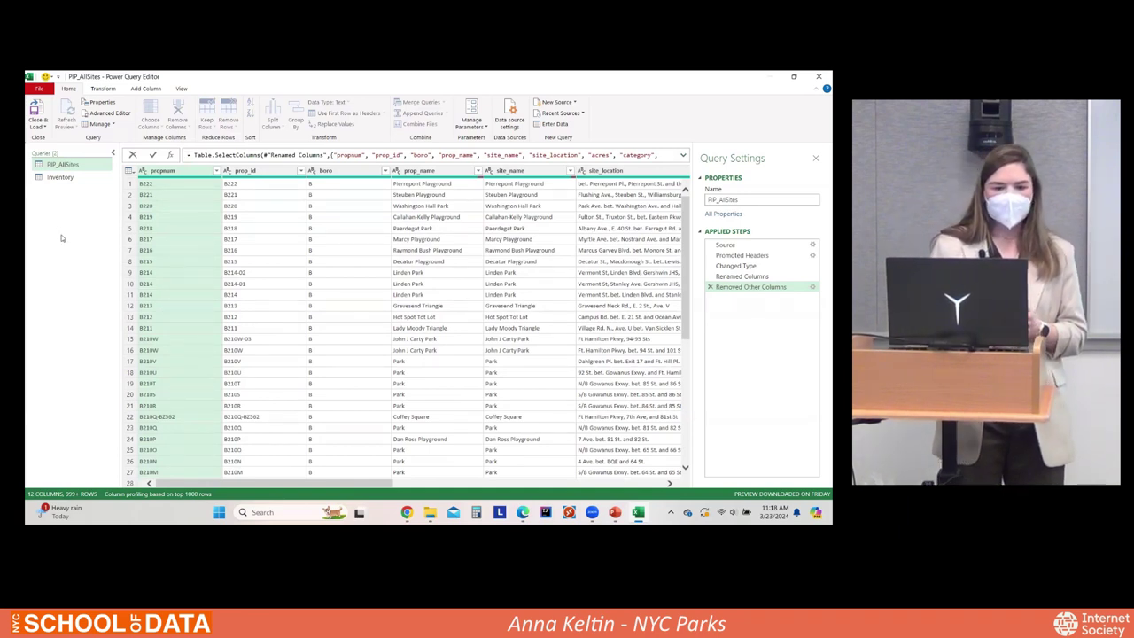
{"action": "right_click", "coordinate": [54, 203]}
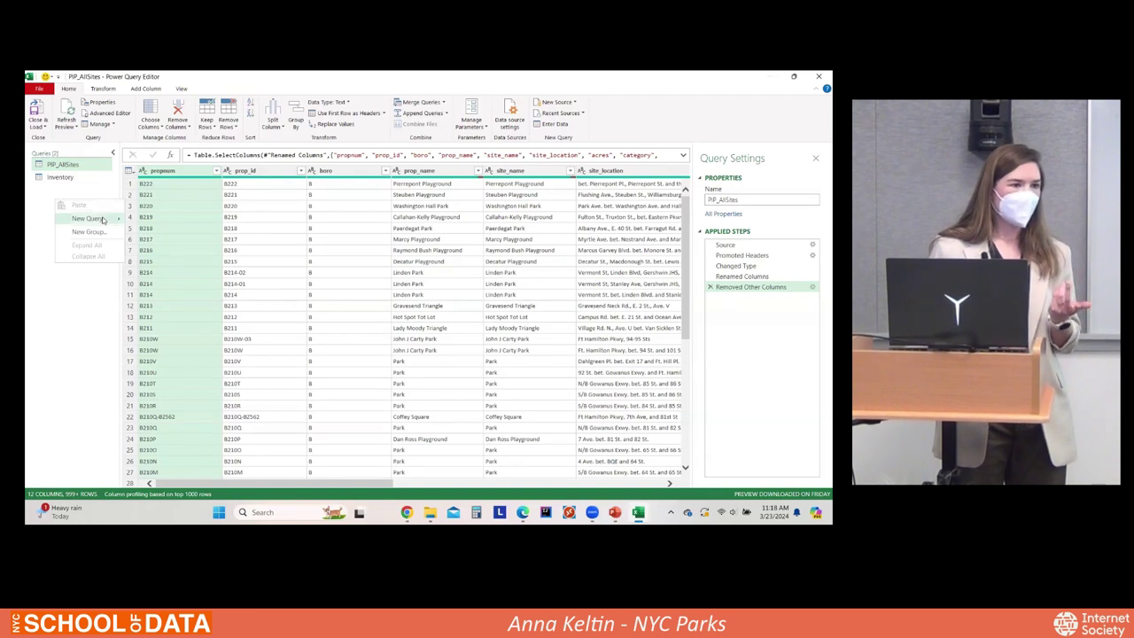
{"action": "mouse_move", "coordinate": [103, 220]}
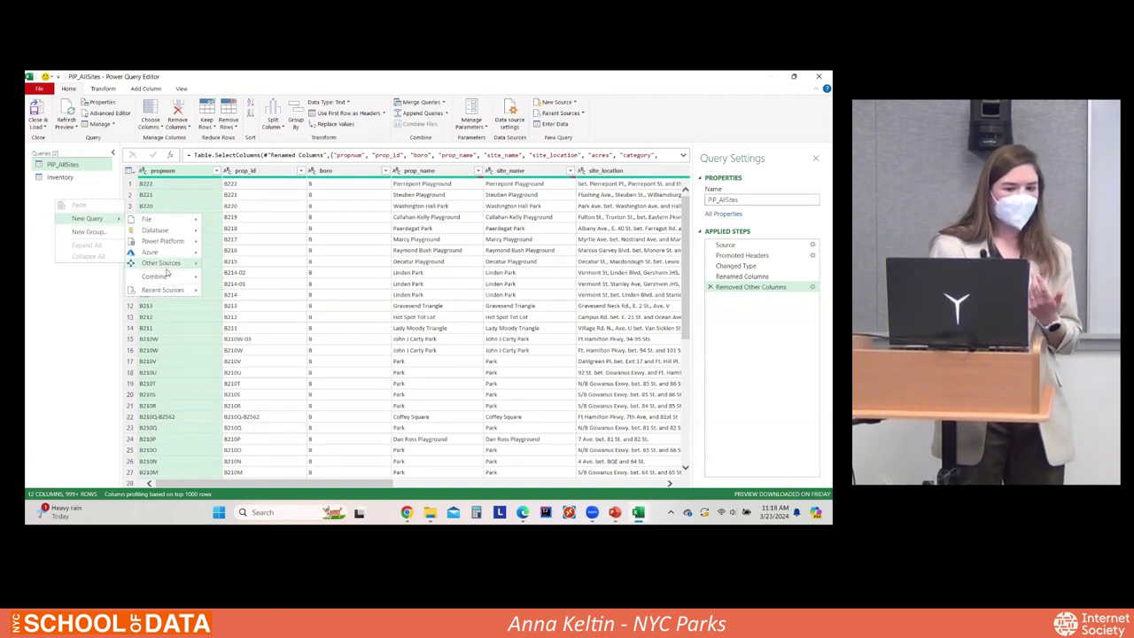
{"action": "mouse_move", "coordinate": [166, 277]}
{"action": "left_click", "coordinate": [236, 279]}
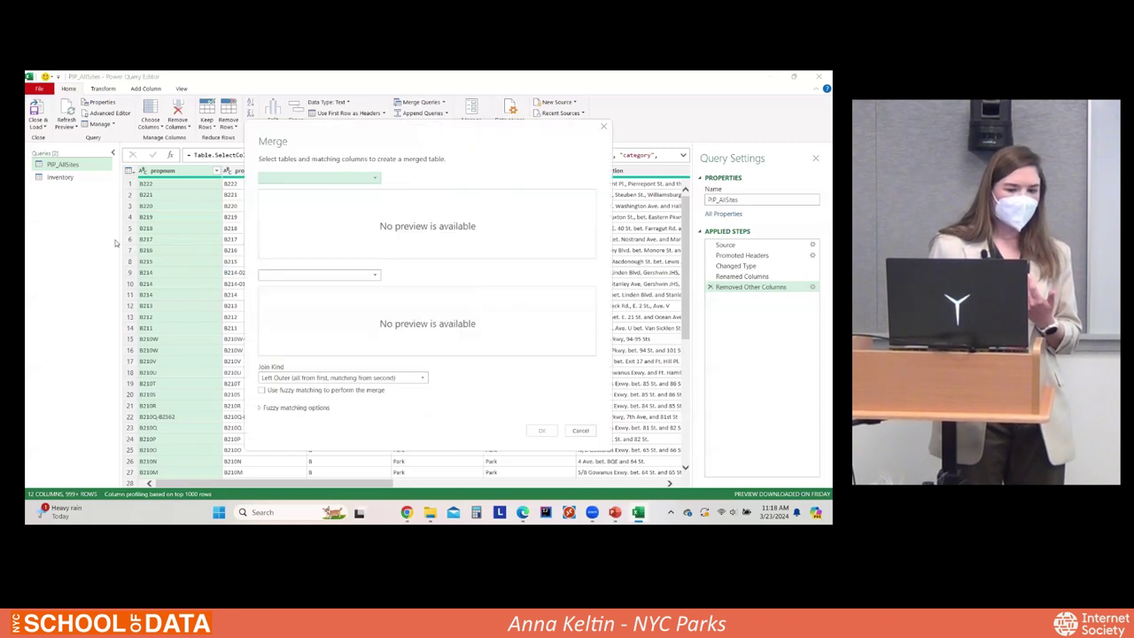
{"action": "left_click", "coordinate": [603, 126]}
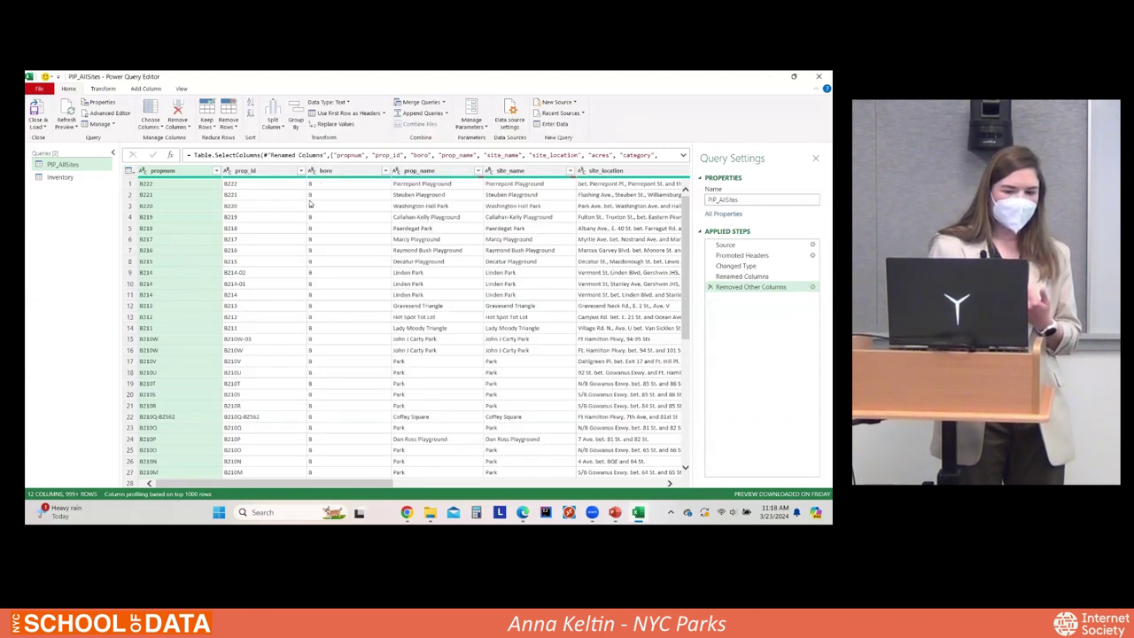
Step: Start merging queries as new, with Inventory as the first table and PIP_AllSites as the second
{"action": "right_click", "coordinate": [68, 228]}
{"action": "mouse_move", "coordinate": [100, 245]}
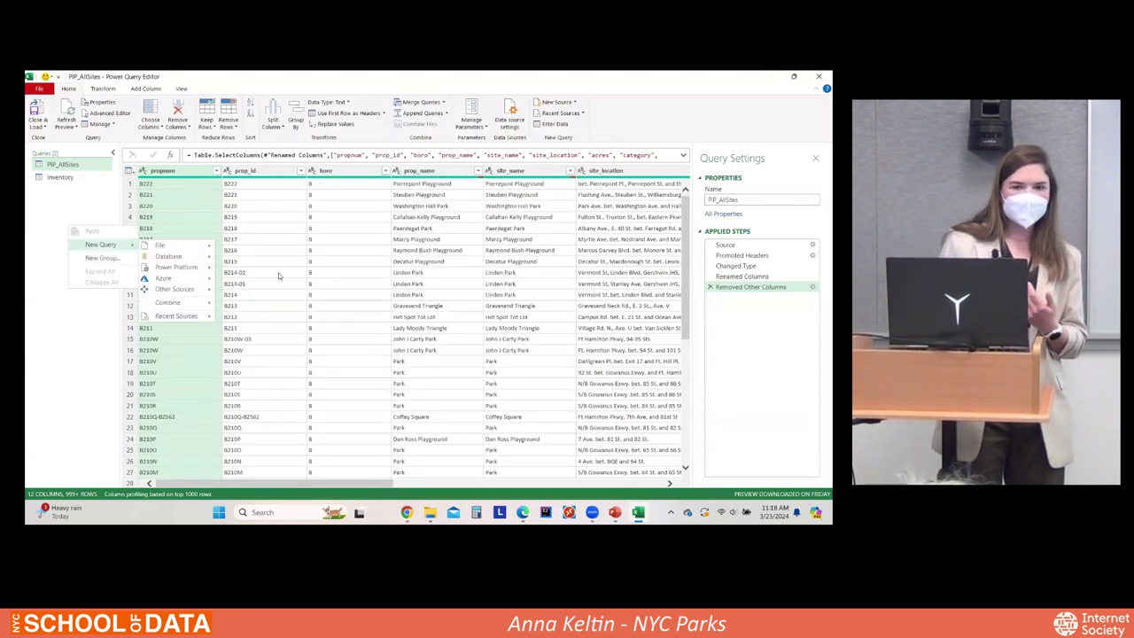
{"action": "mouse_move", "coordinate": [204, 303]}
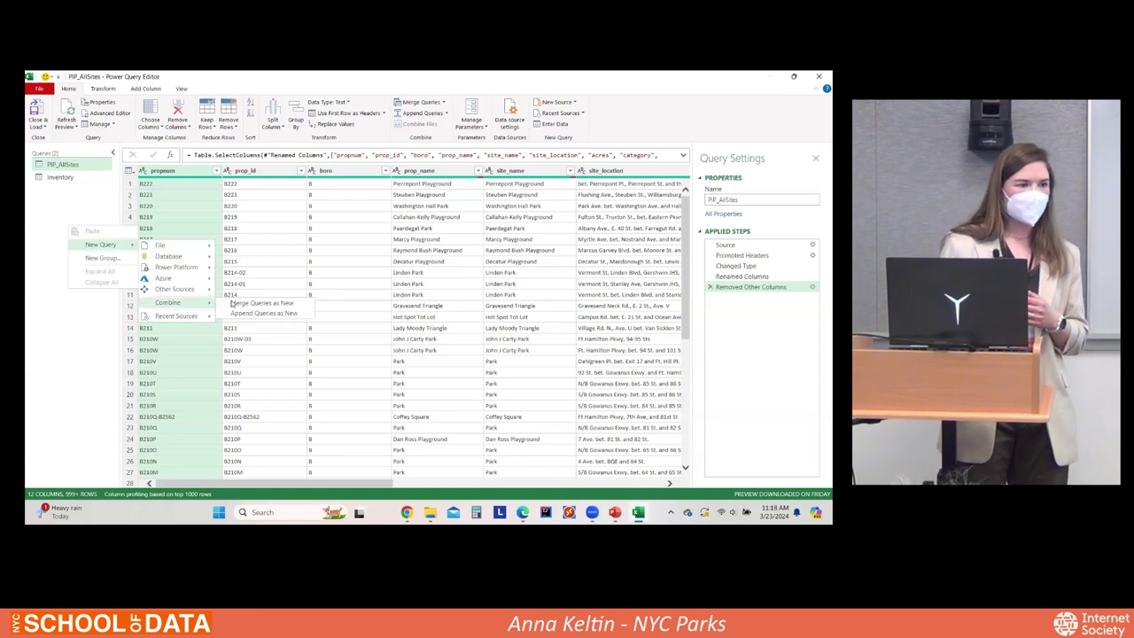
{"action": "left_click", "coordinate": [296, 304]}
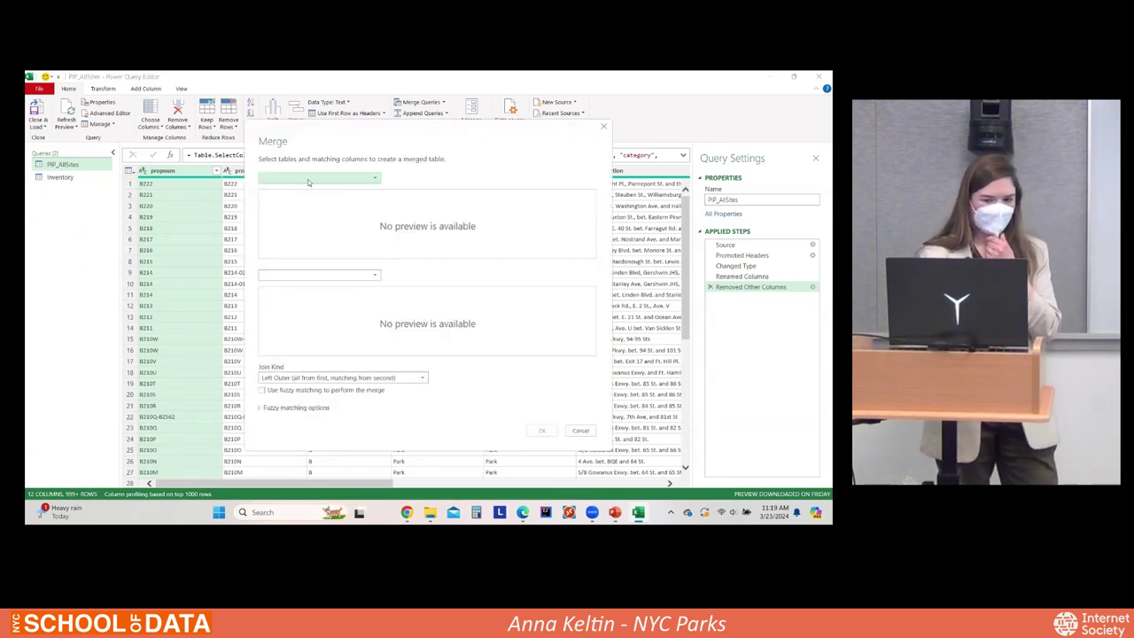
{"action": "left_click", "coordinate": [375, 180]}
{"action": "left_click", "coordinate": [281, 189]}
{"action": "left_click", "coordinate": [359, 275]}
{"action": "left_click", "coordinate": [297, 296]}
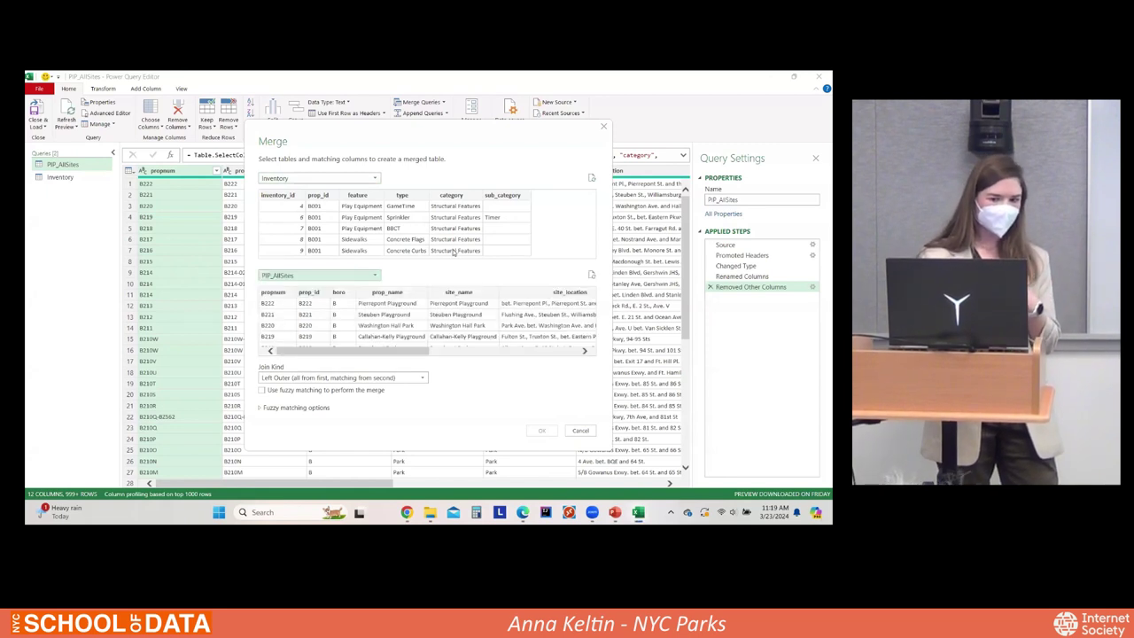
Step: Match the two tables on prop_id and create the merged query with an Inner (only matching rows) join
{"action": "left_click", "coordinate": [318, 194]}
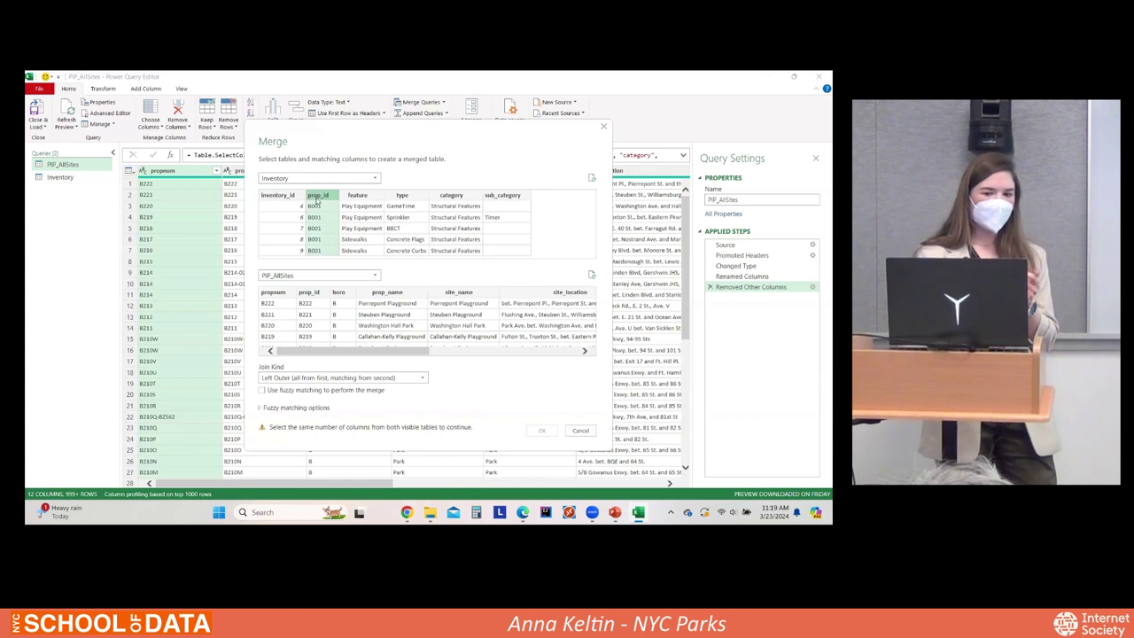
{"action": "left_click", "coordinate": [314, 292]}
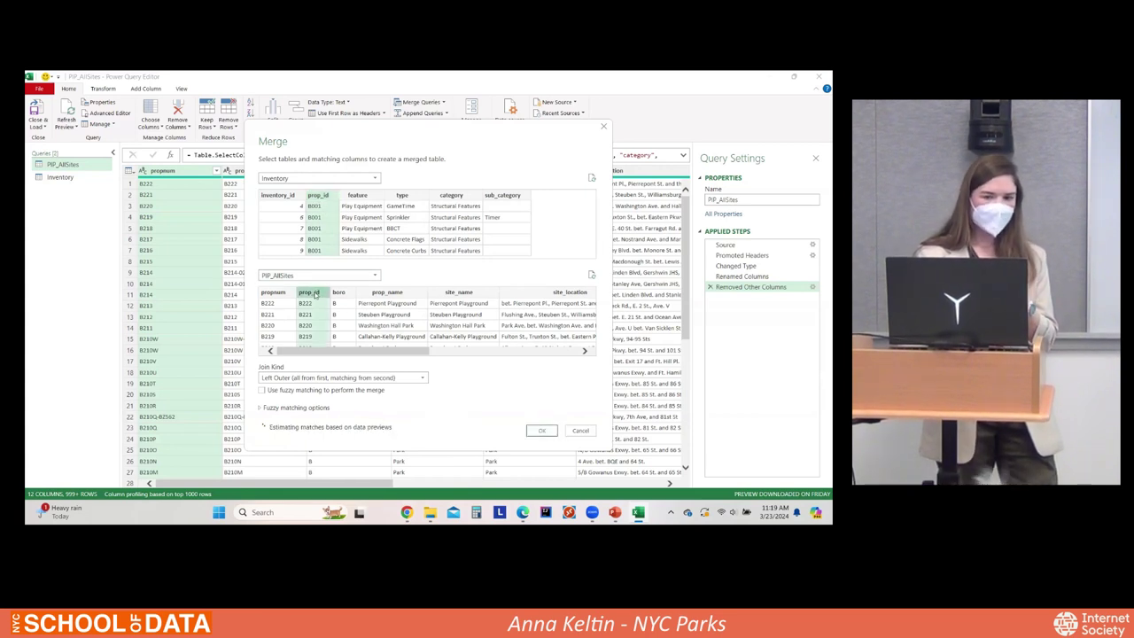
{"action": "left_click", "coordinate": [405, 378]}
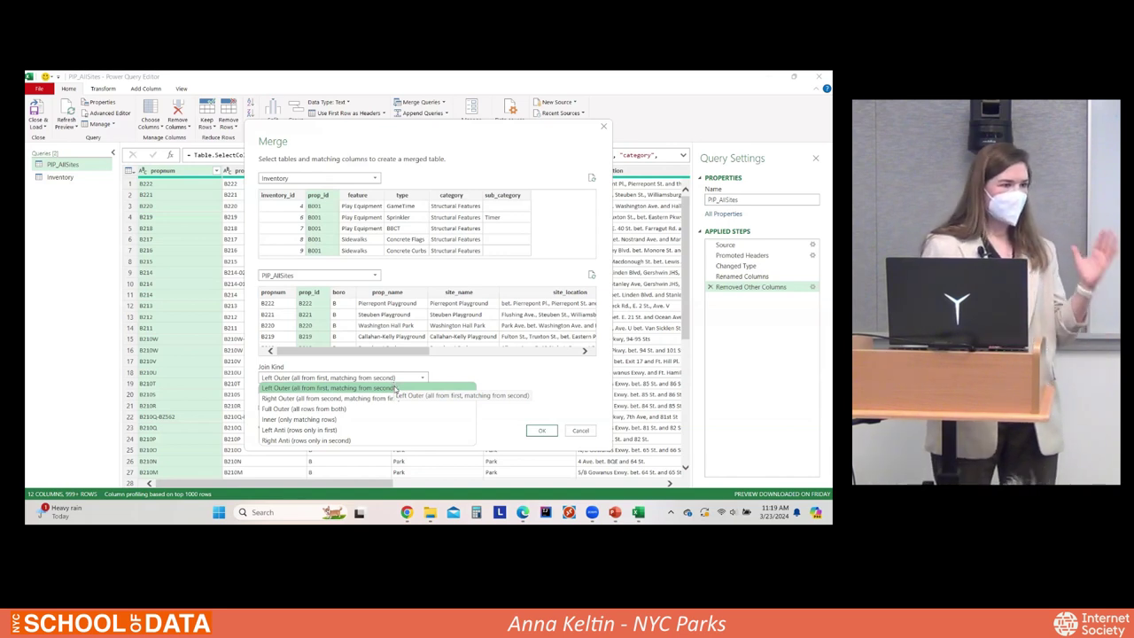
{"action": "left_click", "coordinate": [327, 420]}
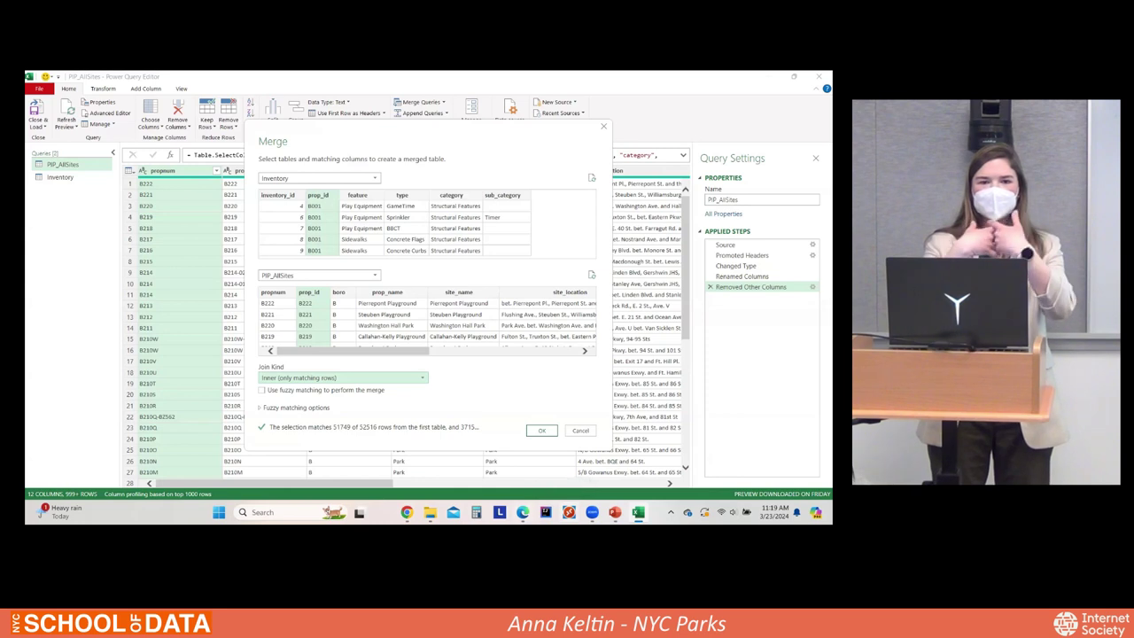
{"action": "mouse_move", "coordinate": [523, 512]}
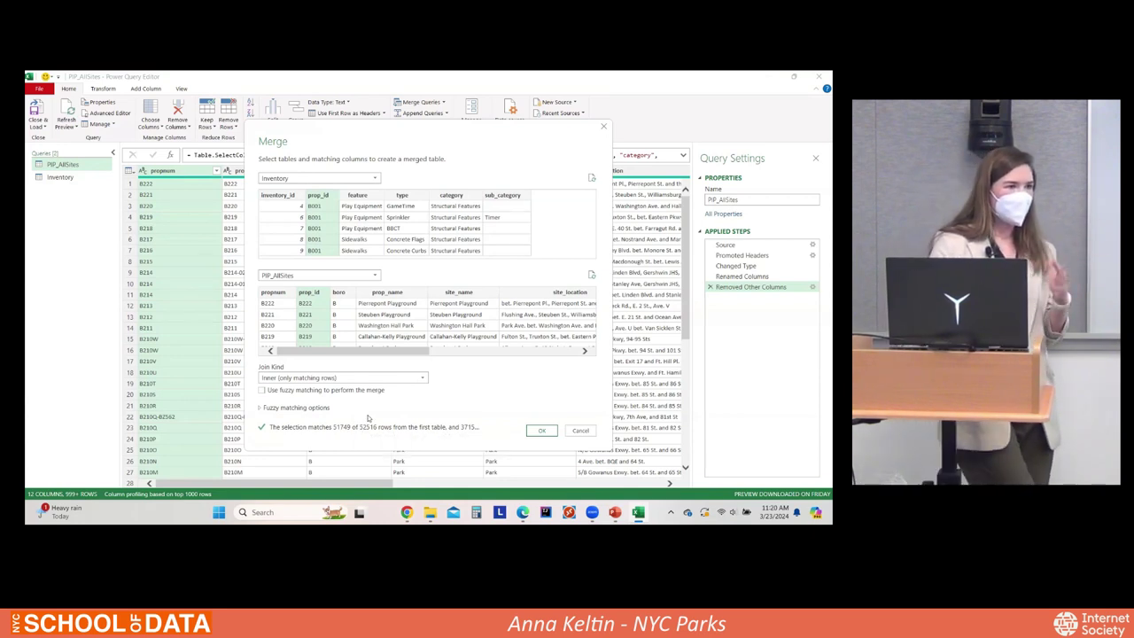
{"action": "left_click", "coordinate": [350, 380]}
{"action": "left_click", "coordinate": [335, 416]}
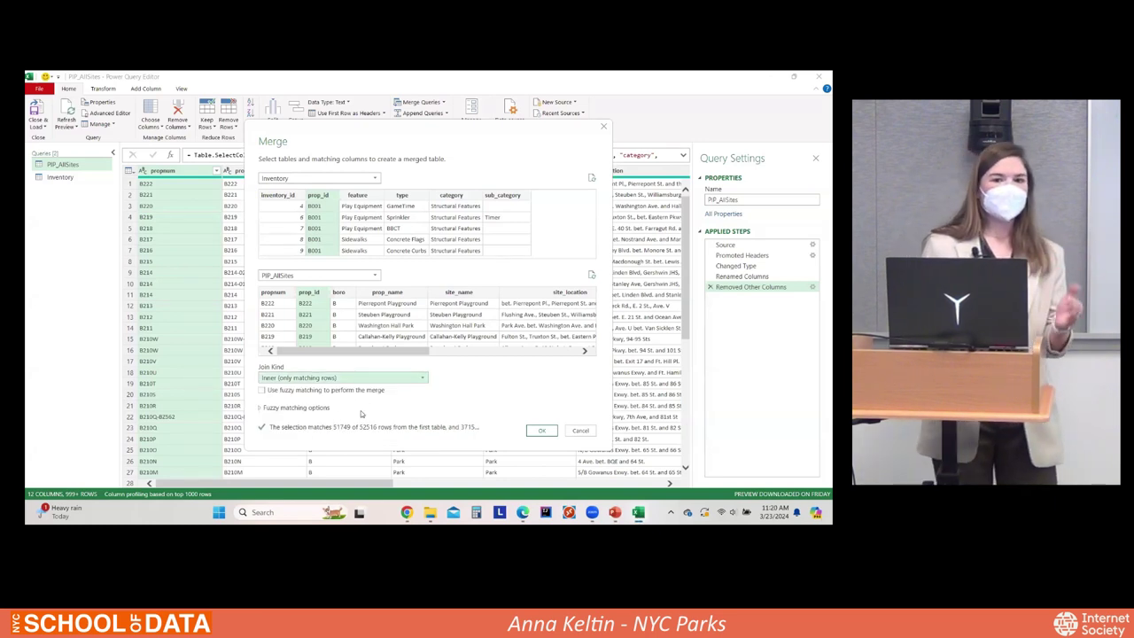
{"action": "left_click", "coordinate": [542, 431]}
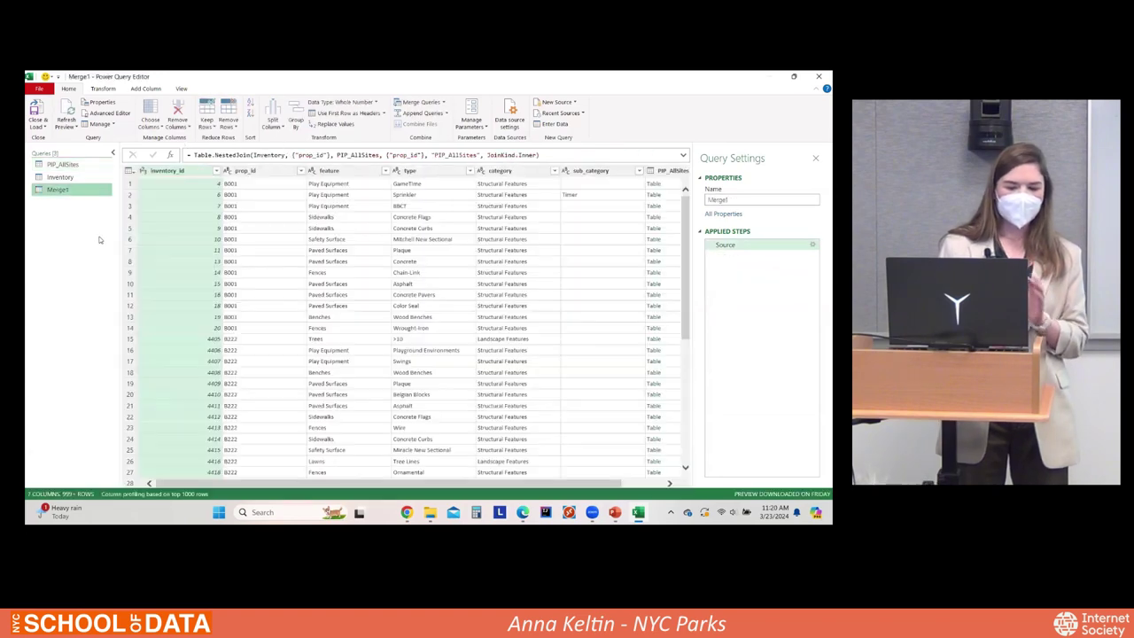
Step: Rename the merged query as AllSites_Inventory
{"action": "right_click", "coordinate": [55, 190]}
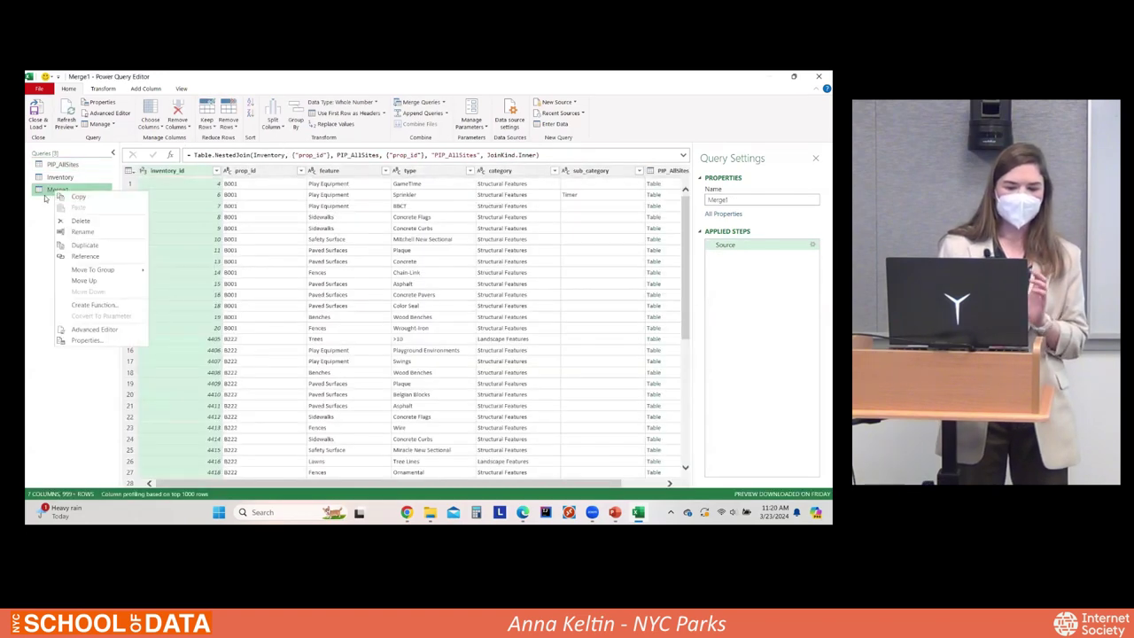
{"action": "left_click", "coordinate": [81, 231]}
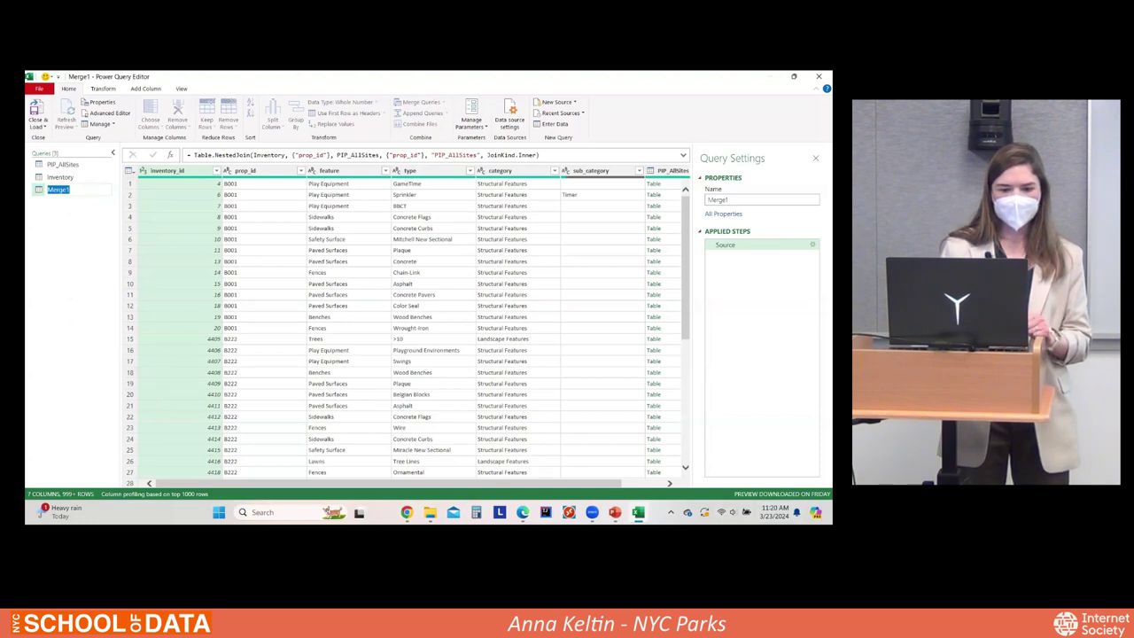
{"action": "type", "text": "AllSites"}
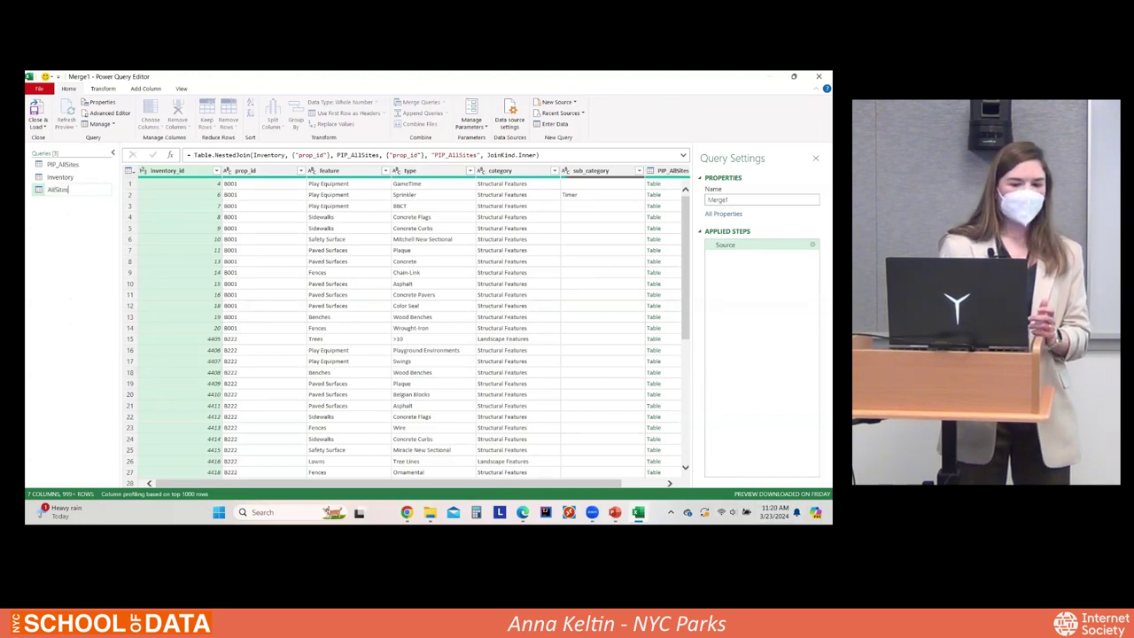
{"action": "type", "text": "_Inventory"}
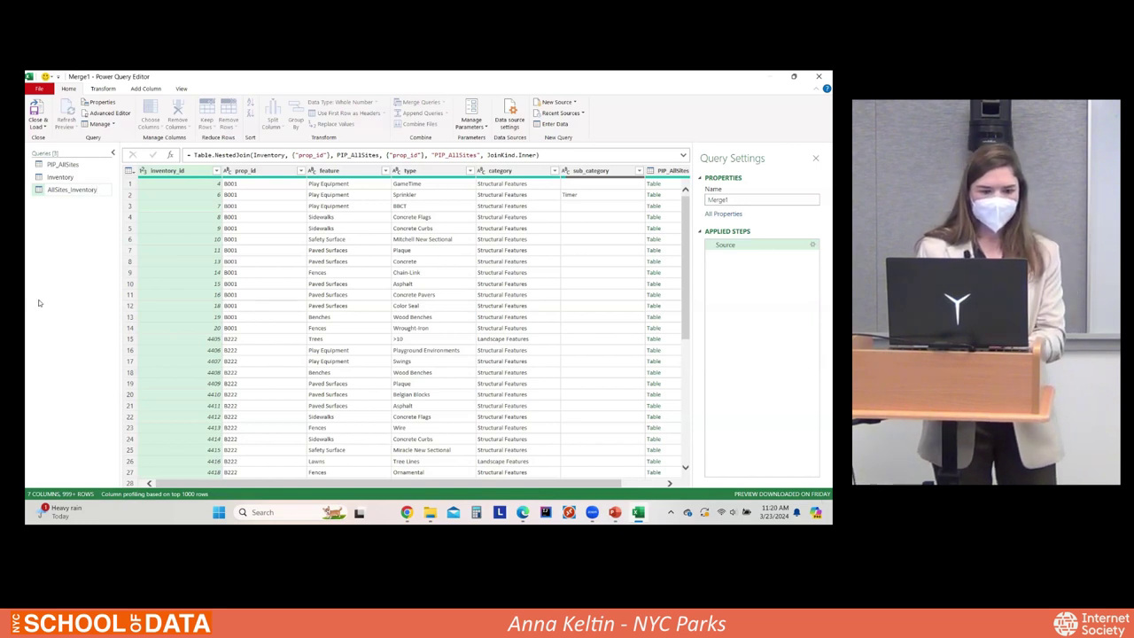
{"action": "key", "text": "Return"}
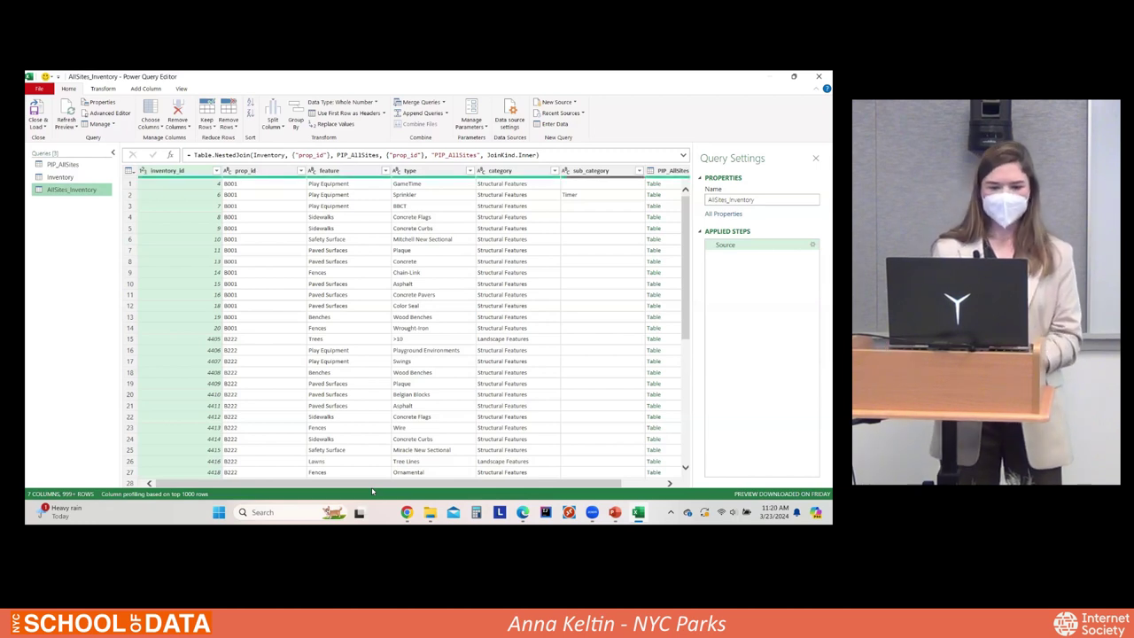
Step: Expand the PIP_AllSites column with all its columns selected, without using the original column name as prefix
{"action": "left_click_drag", "start_coordinate": [383, 488], "coordinate": [428, 488]}
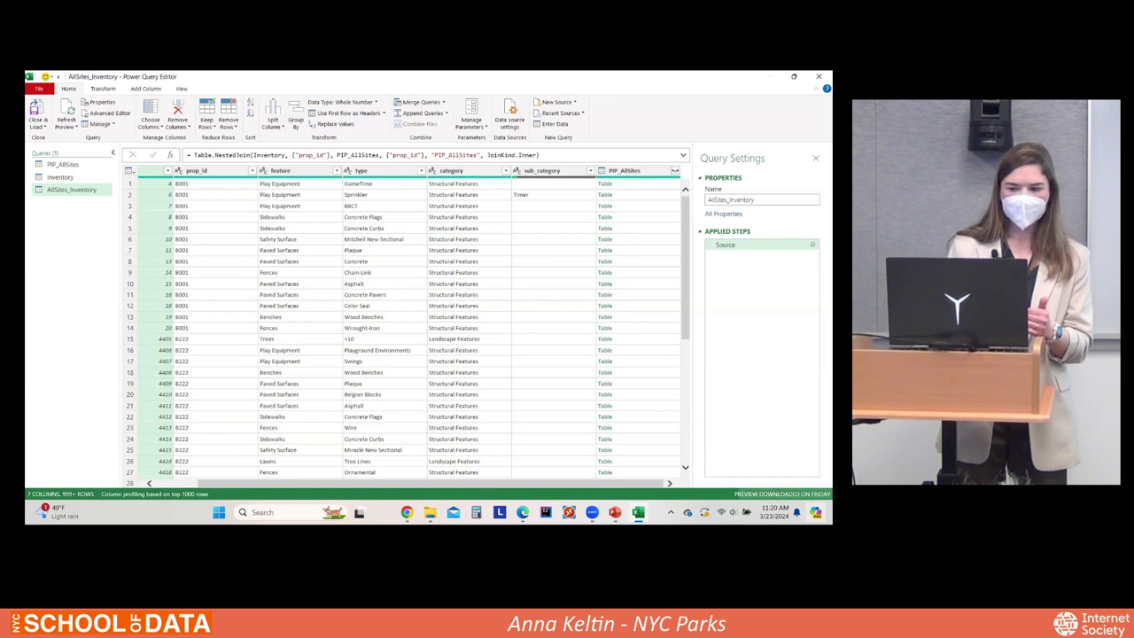
{"action": "left_click", "coordinate": [675, 172]}
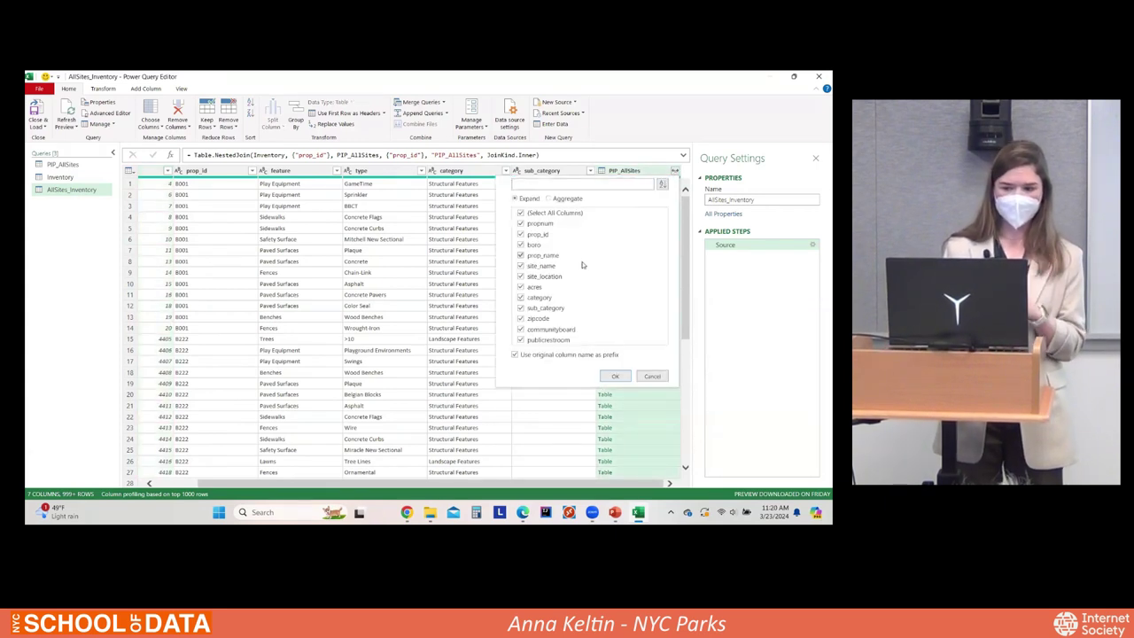
{"action": "left_click", "coordinate": [521, 234]}
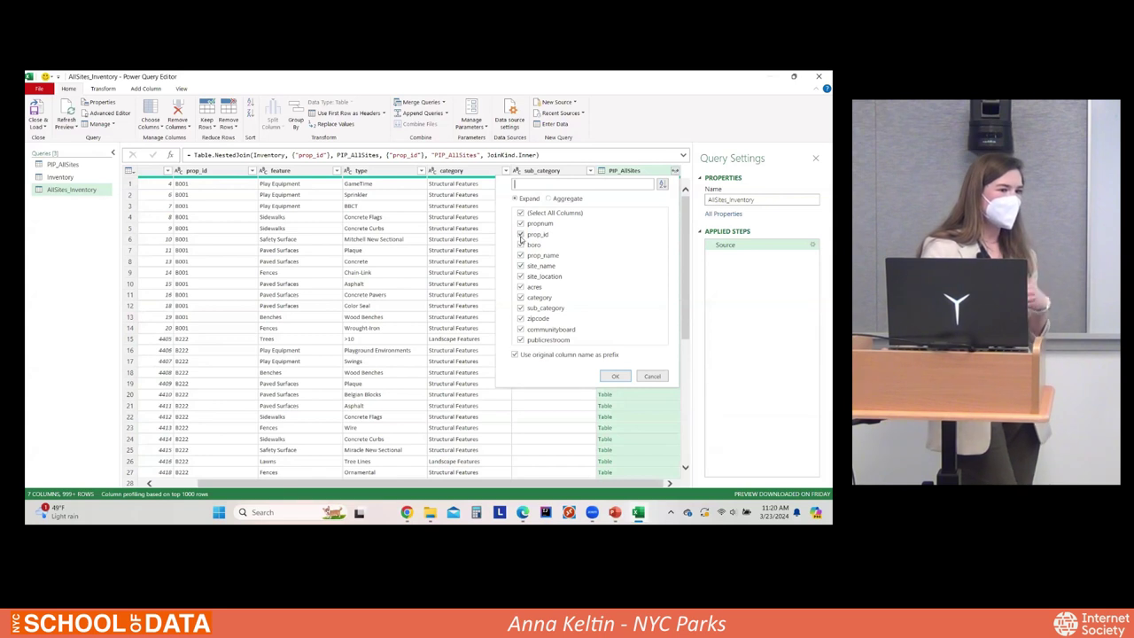
{"action": "left_click", "coordinate": [521, 235]}
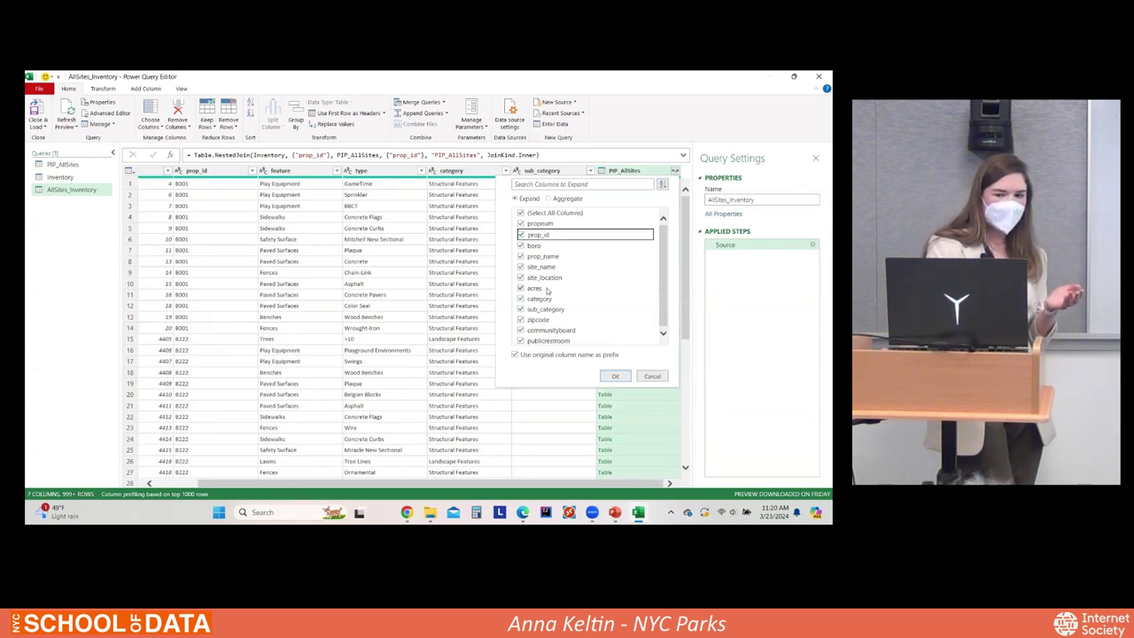
{"action": "left_click", "coordinate": [513, 355]}
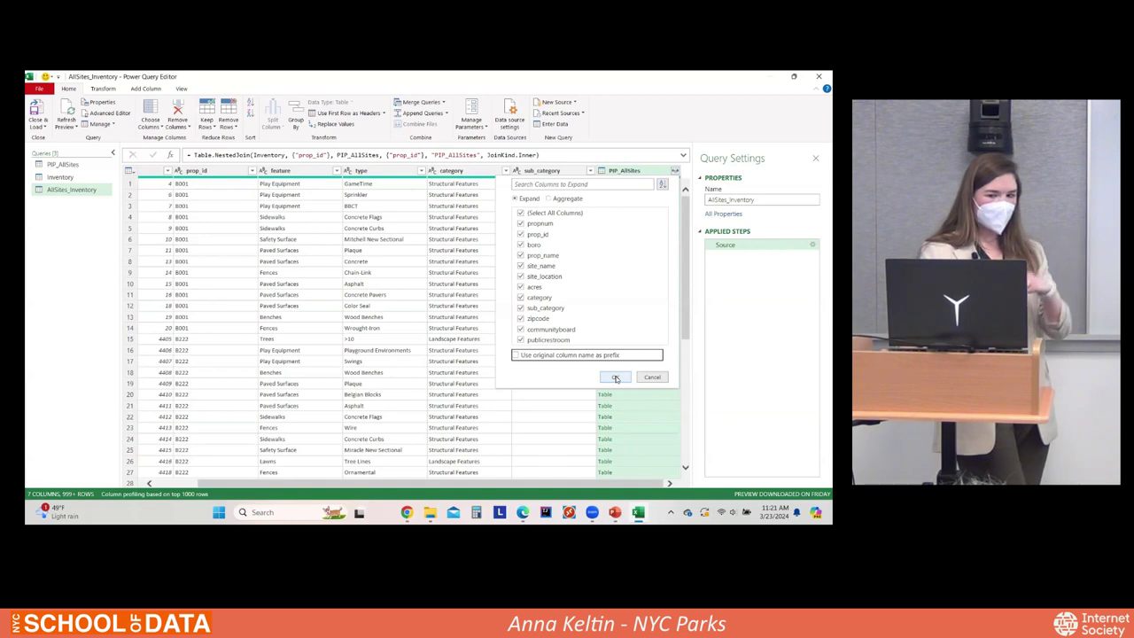
{"action": "left_click", "coordinate": [615, 378]}
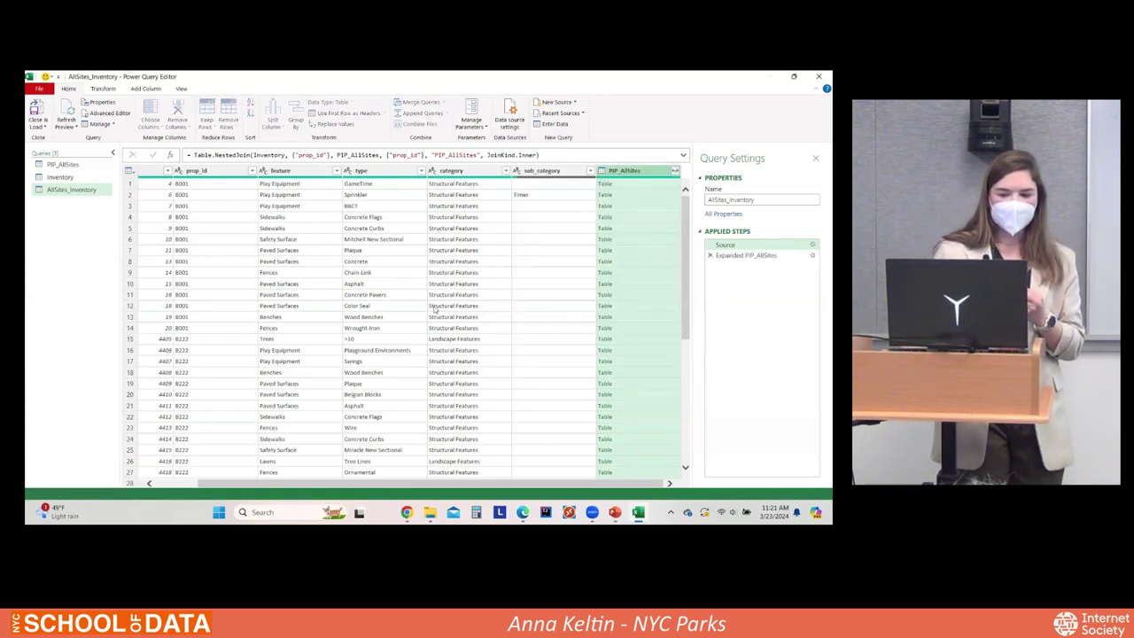
Step: Load the merged AllSites_Inventory query as a connection only and add its data to the Data Model
{"action": "left_click_drag", "start_coordinate": [263, 487], "coordinate": [423, 480]}
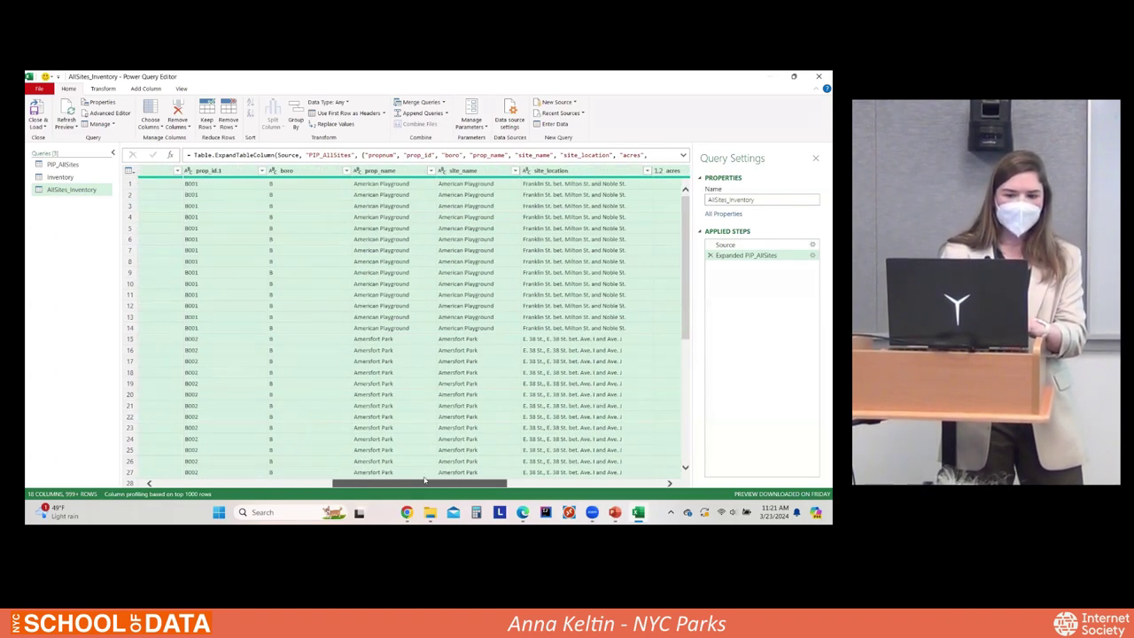
{"action": "left_click_drag", "start_coordinate": [424, 480], "coordinate": [626, 466]}
{"action": "left_click_drag", "start_coordinate": [531, 483], "coordinate": [200, 492]}
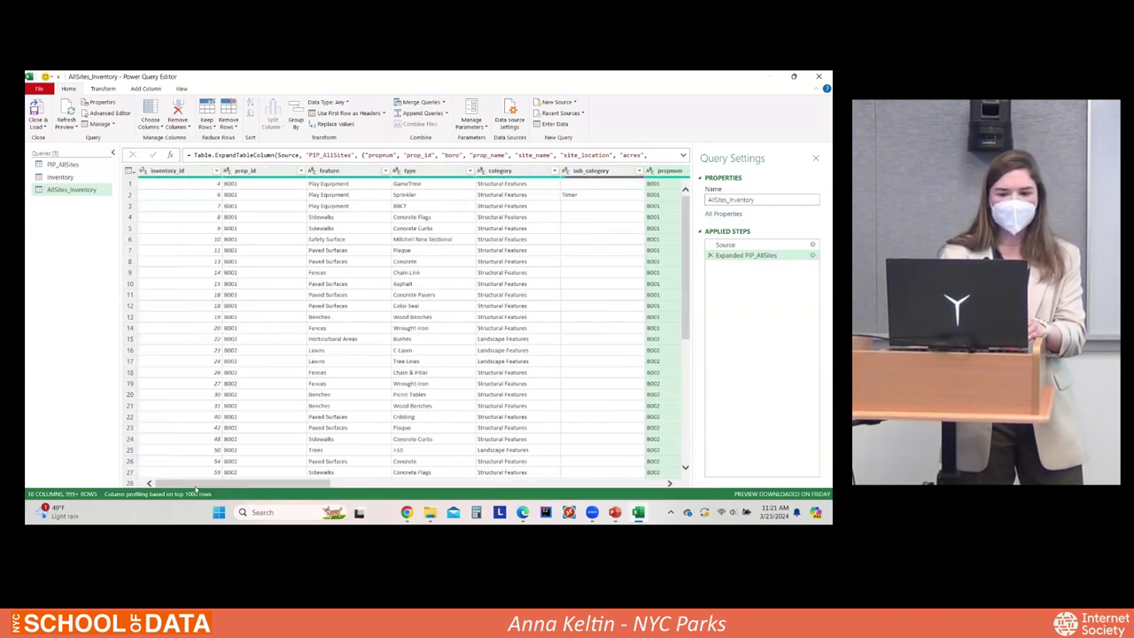
{"action": "left_click", "coordinate": [38, 126]}
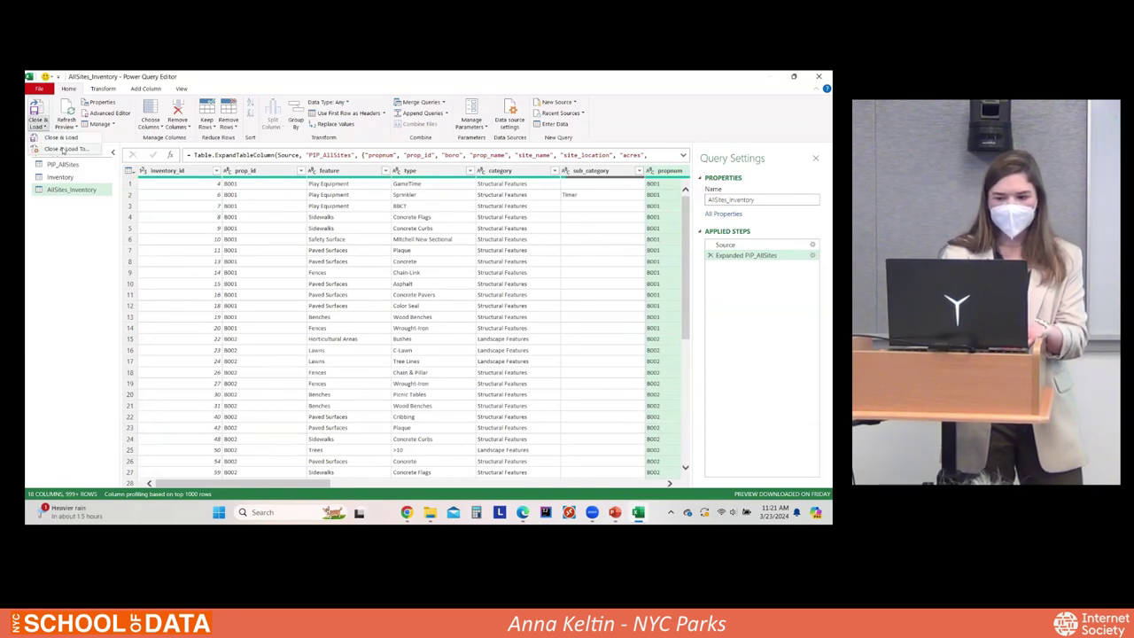
{"action": "left_click", "coordinate": [63, 150]}
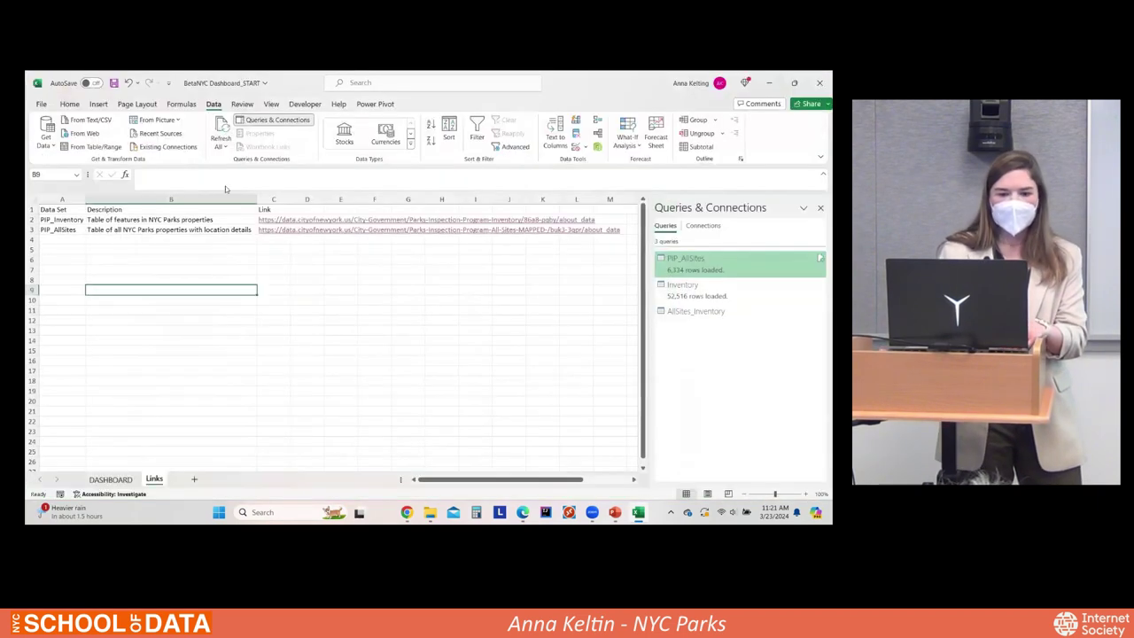
{"action": "left_click", "coordinate": [347, 254]}
{"action": "left_click", "coordinate": [315, 308]}
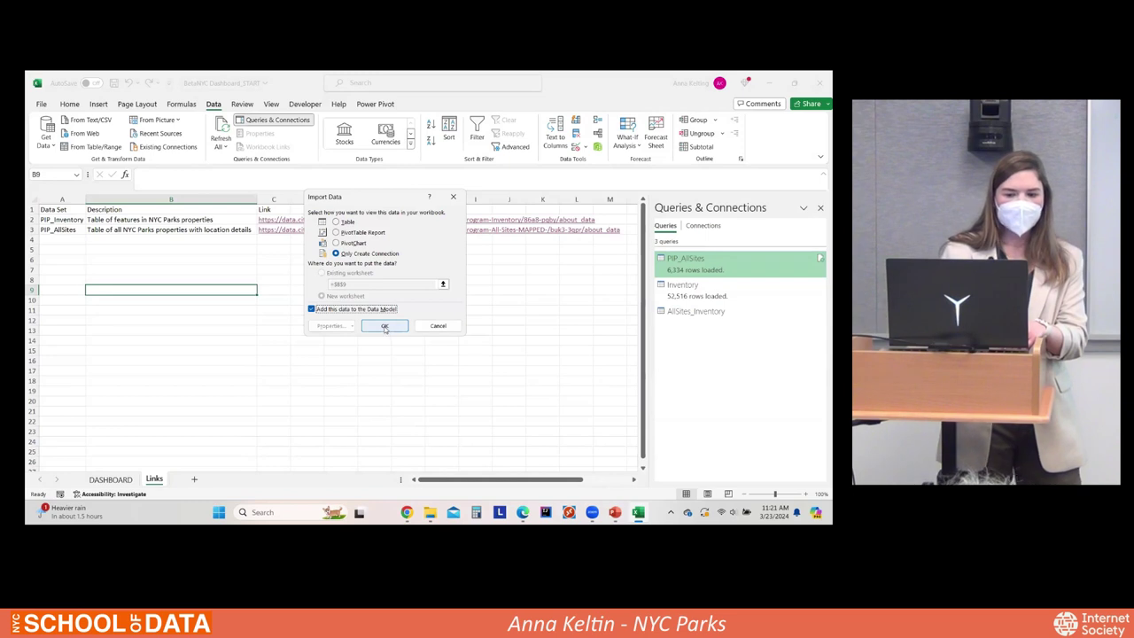
{"action": "left_click", "coordinate": [384, 326]}
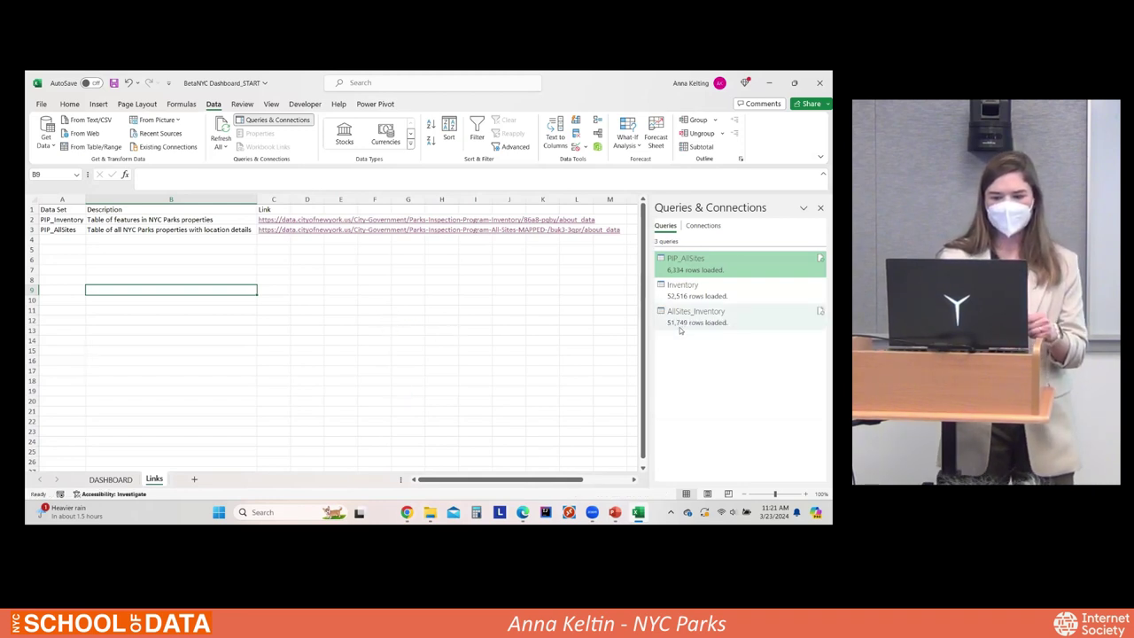
{"action": "mouse_move", "coordinate": [687, 324]}
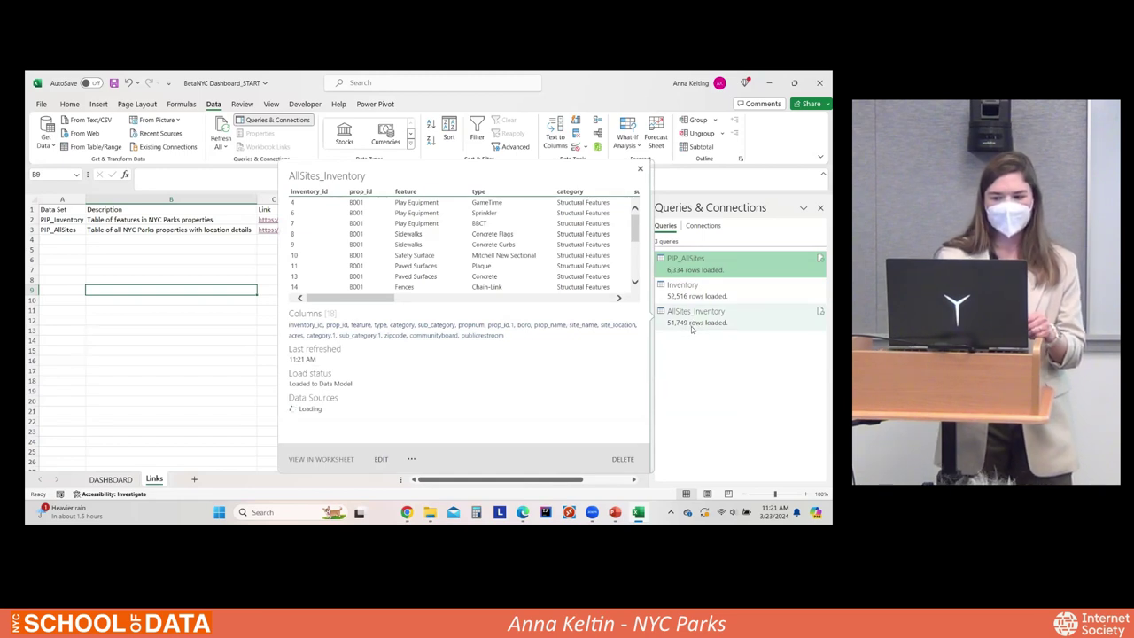
{"action": "left_click", "coordinate": [128, 268]}
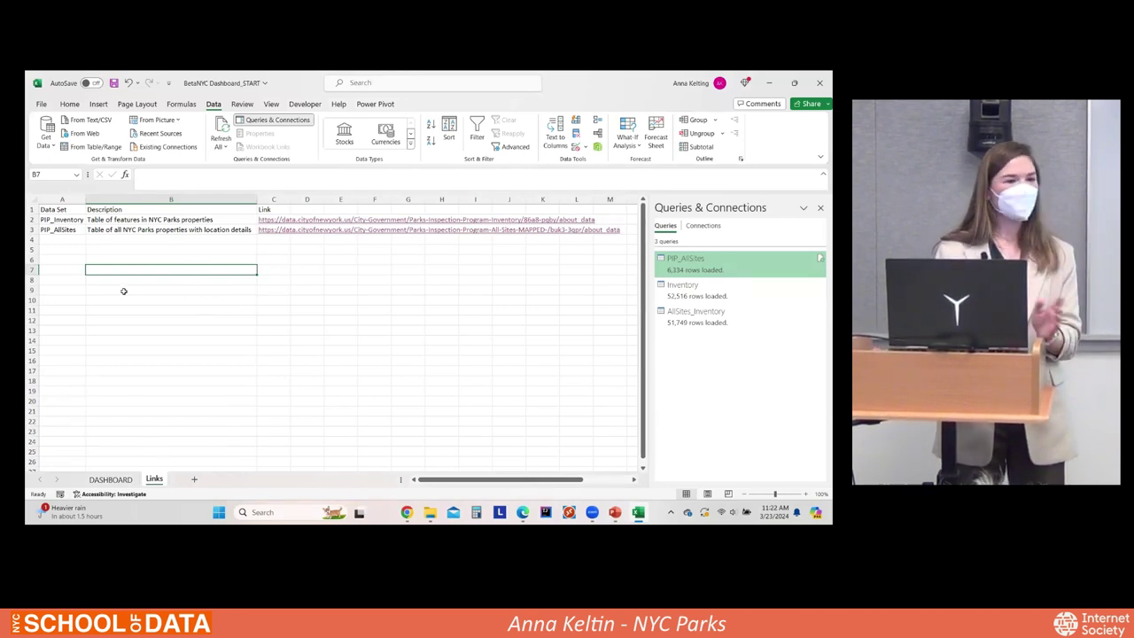
{"action": "left_click", "coordinate": [98, 104]}
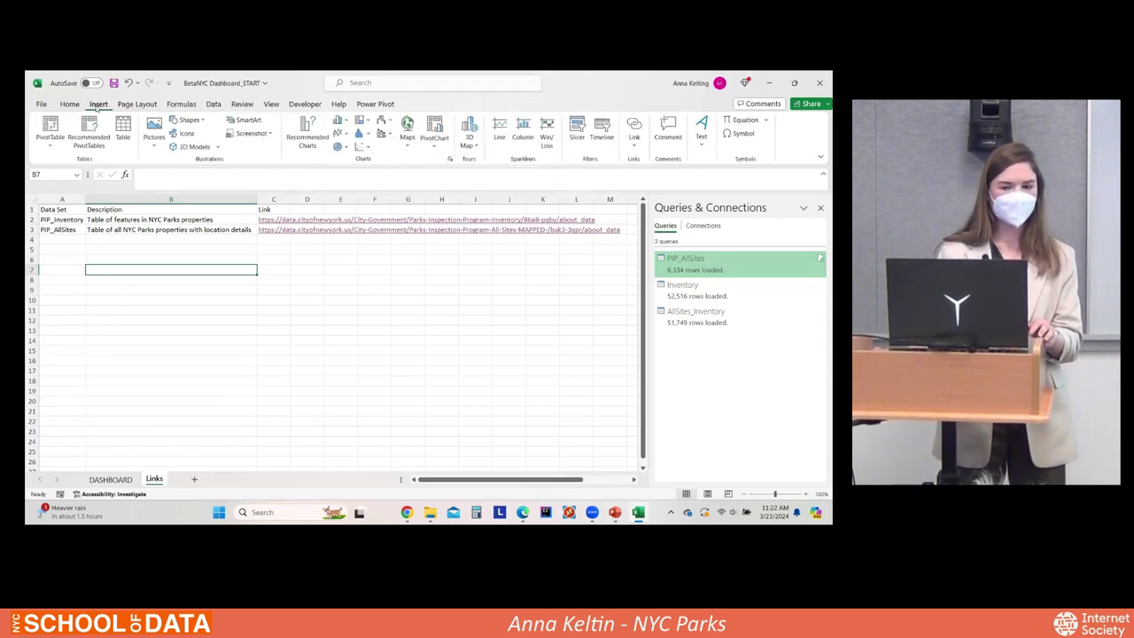
{"action": "left_click", "coordinate": [51, 140]}
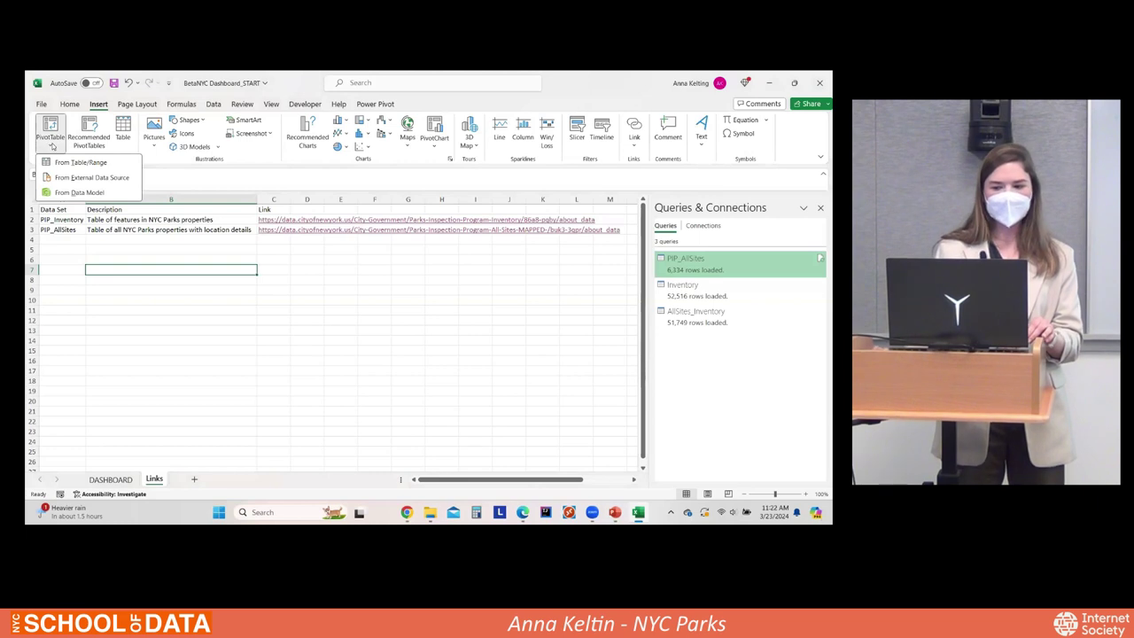
{"action": "left_click", "coordinate": [80, 162]}
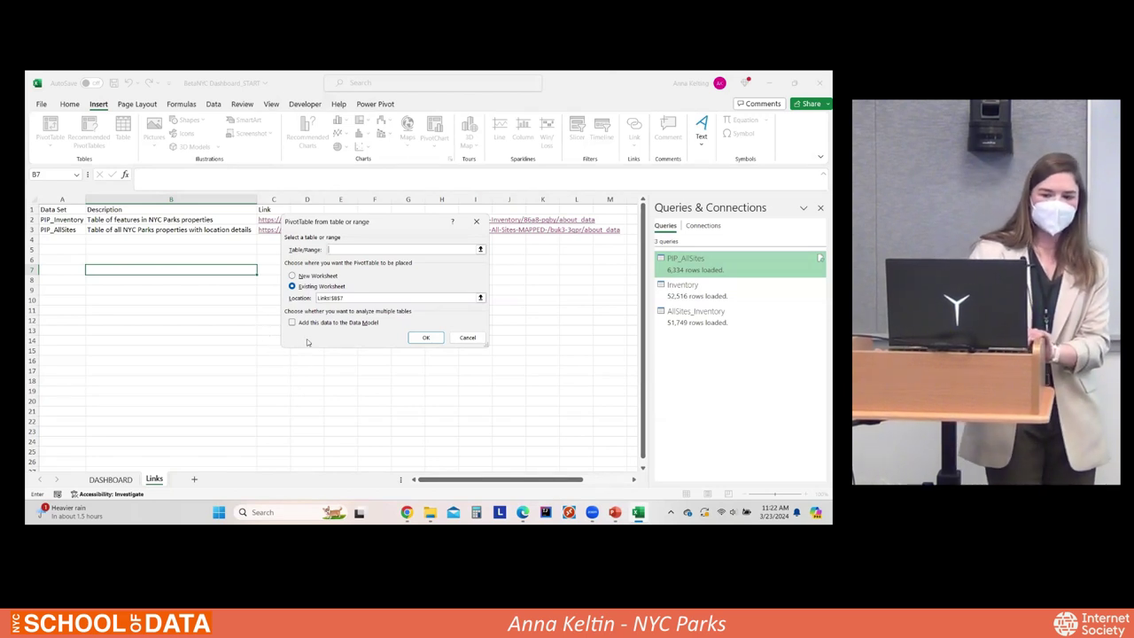
{"action": "left_click", "coordinate": [467, 338]}
Step: Insert a PivotTable from the Data Model on a new worksheet
{"action": "left_click", "coordinate": [50, 142]}
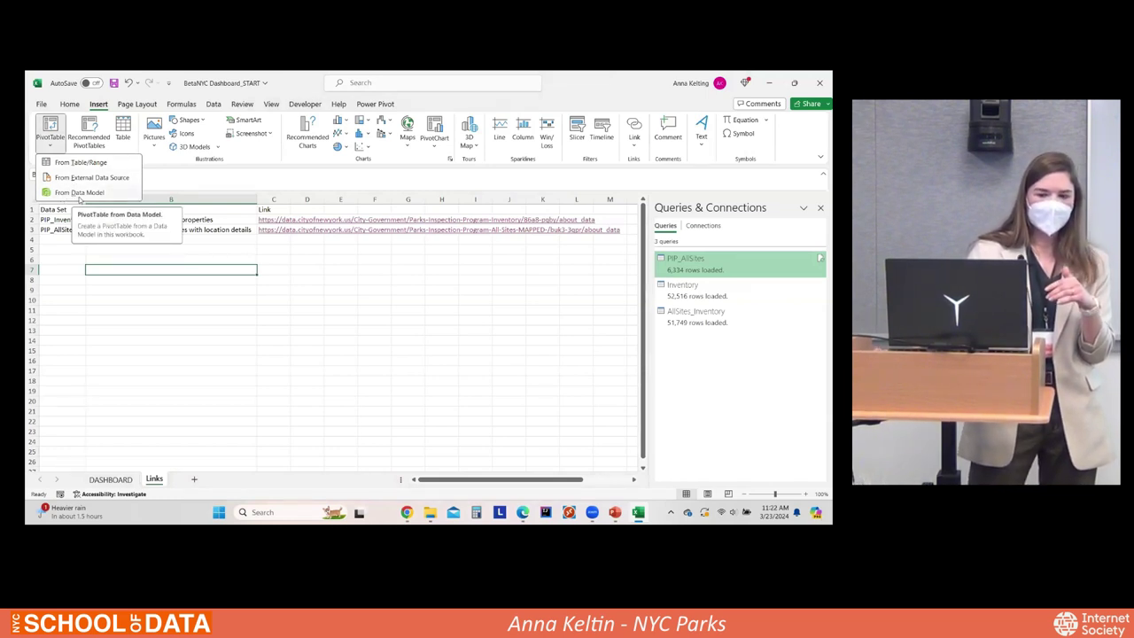
{"action": "left_click", "coordinate": [80, 192]}
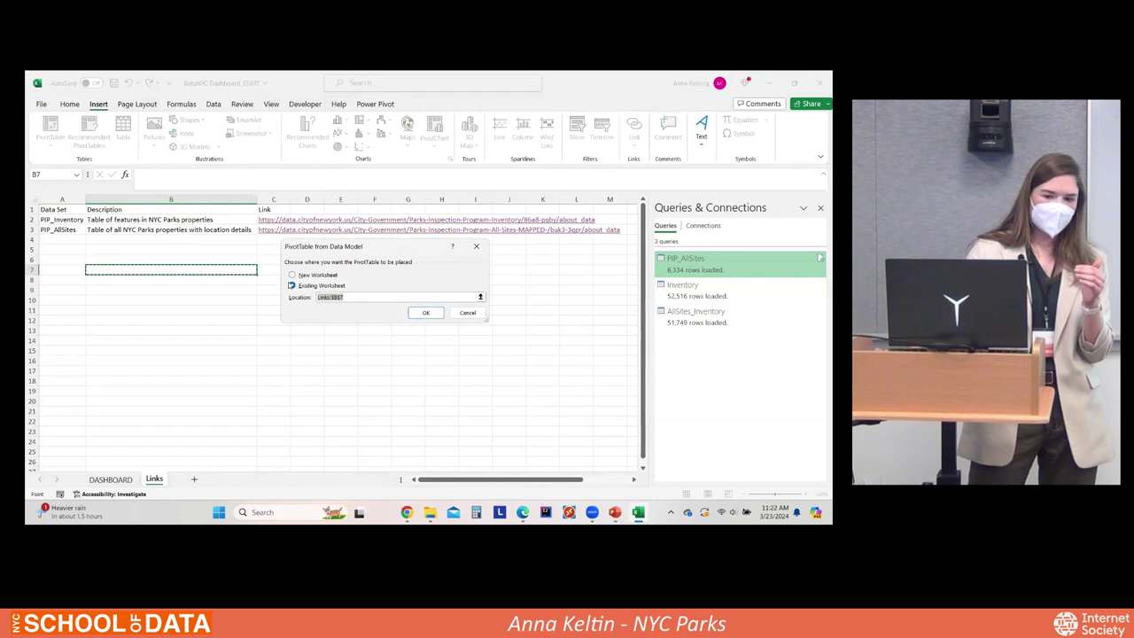
{"action": "left_click", "coordinate": [292, 274]}
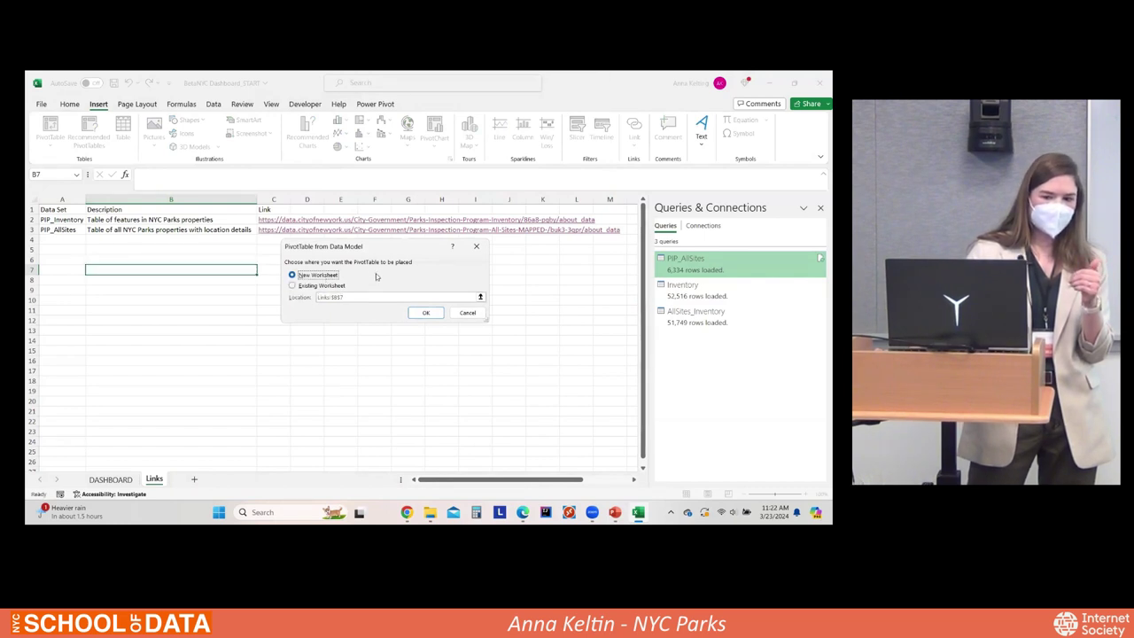
{"action": "left_click", "coordinate": [427, 312]}
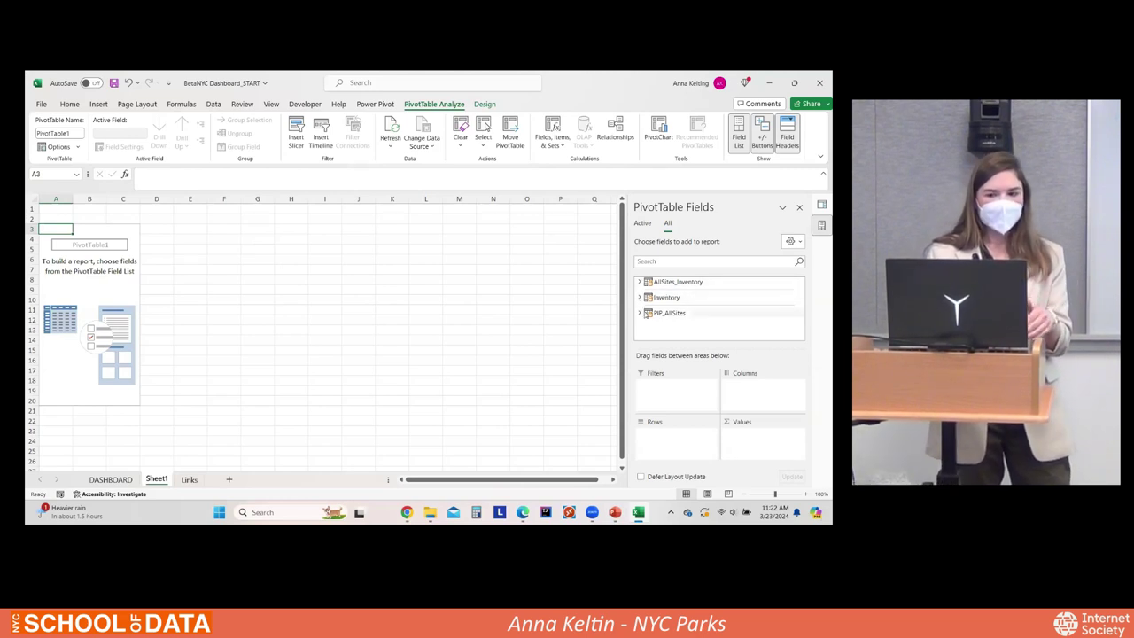
Step: Add the boro field of the AllSites_Inventory table to the PivotTable's rows
{"action": "left_click", "coordinate": [640, 282]}
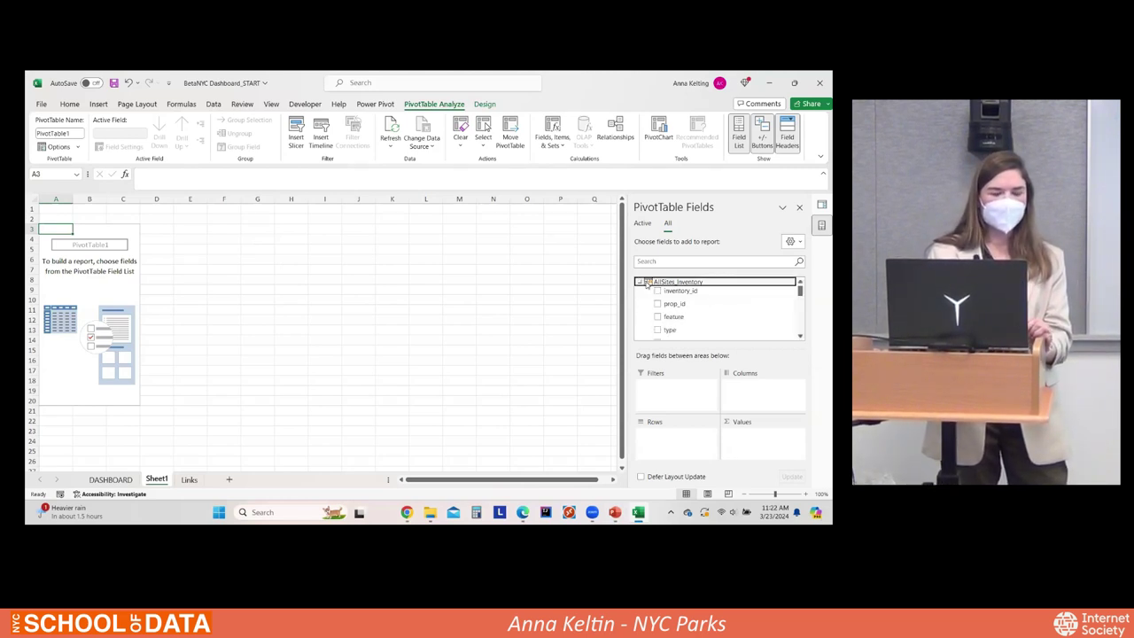
{"action": "scroll", "coordinate": [727, 310], "scroll_direction": "down", "scroll_amount": 2}
{"action": "scroll", "coordinate": [727, 316], "scroll_direction": "down", "scroll_amount": 3}
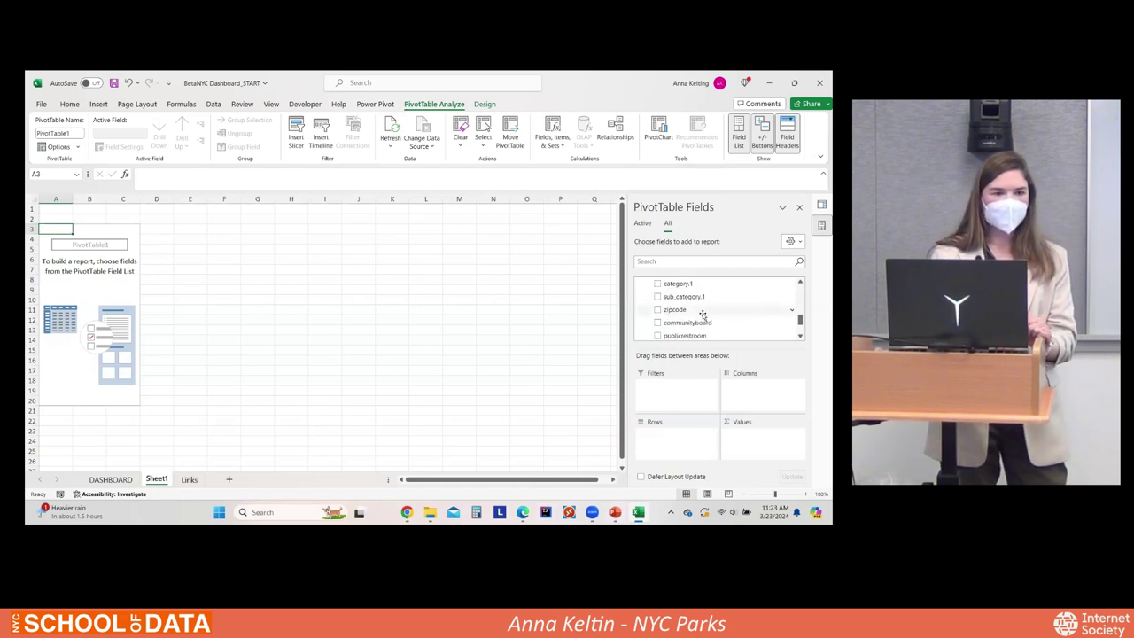
{"action": "scroll", "coordinate": [699, 310], "scroll_direction": "down", "scroll_amount": 1}
{"action": "scroll", "coordinate": [702, 312], "scroll_direction": "up", "scroll_amount": 2}
{"action": "scroll", "coordinate": [706, 314], "scroll_direction": "up", "scroll_amount": 1}
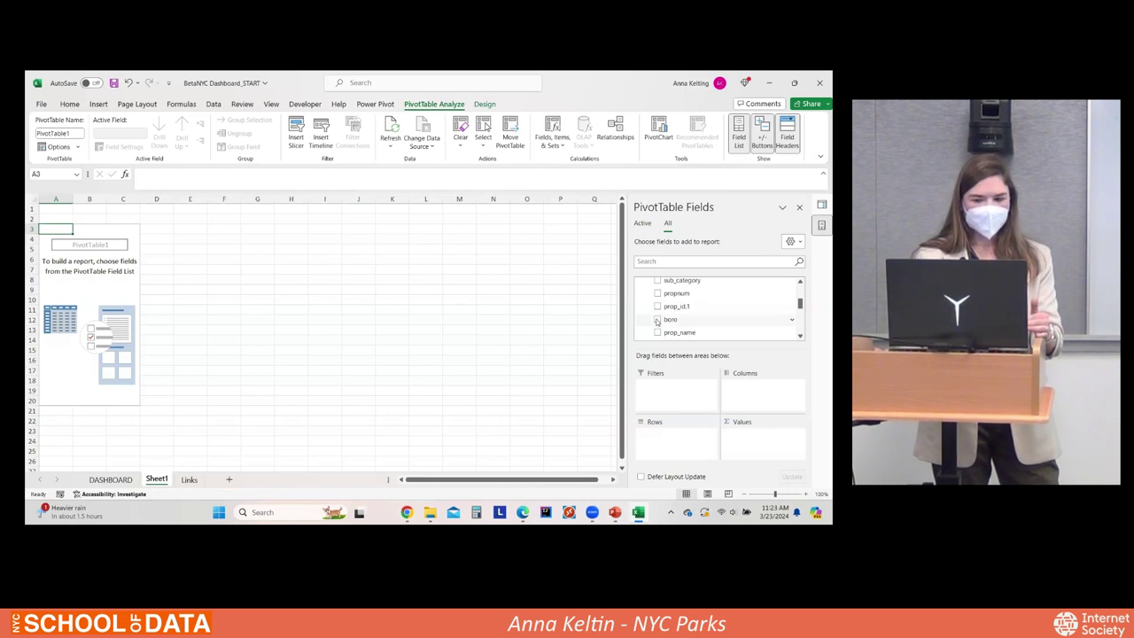
{"action": "left_click", "coordinate": [657, 320]}
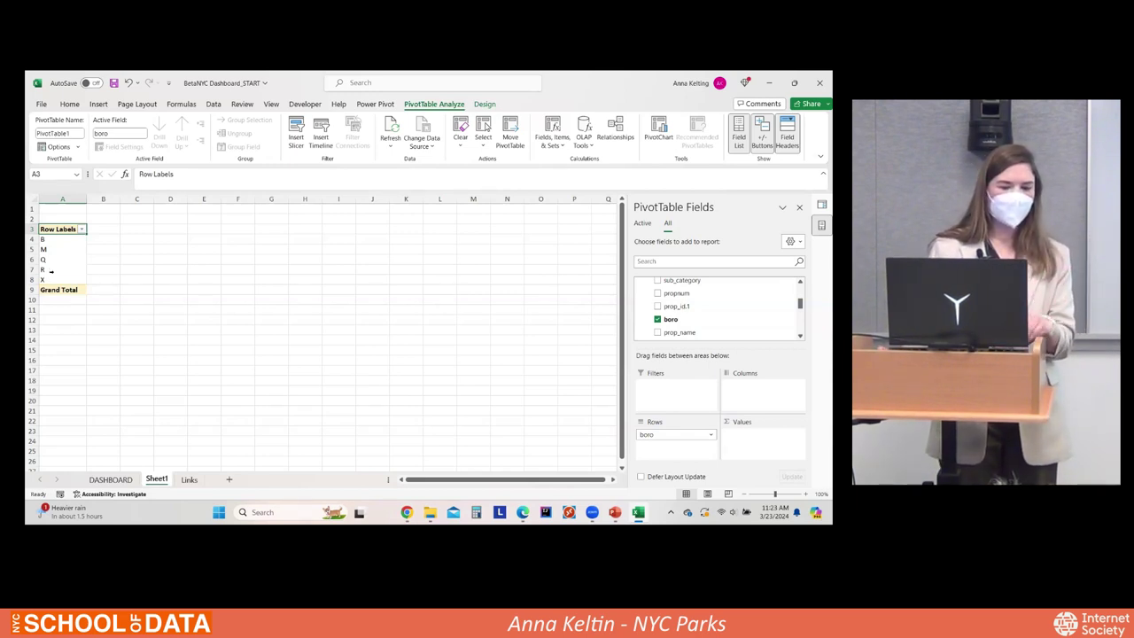
{"action": "left_click", "coordinate": [51, 270]}
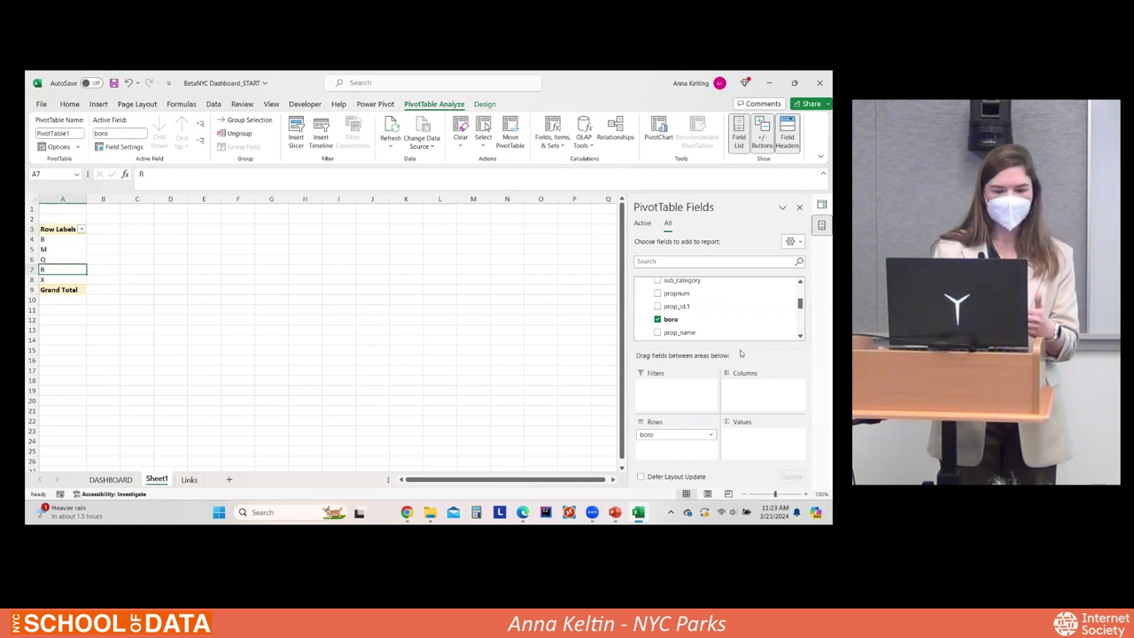
Step: Add the prop_id field of the AllSites_Inventory table to the PivotTable's values
{"action": "scroll", "coordinate": [690, 319], "scroll_direction": "up", "scroll_amount": 1}
{"action": "scroll", "coordinate": [692, 307], "scroll_direction": "up", "scroll_amount": 1}
{"action": "scroll", "coordinate": [690, 307], "scroll_direction": "up", "scroll_amount": 1}
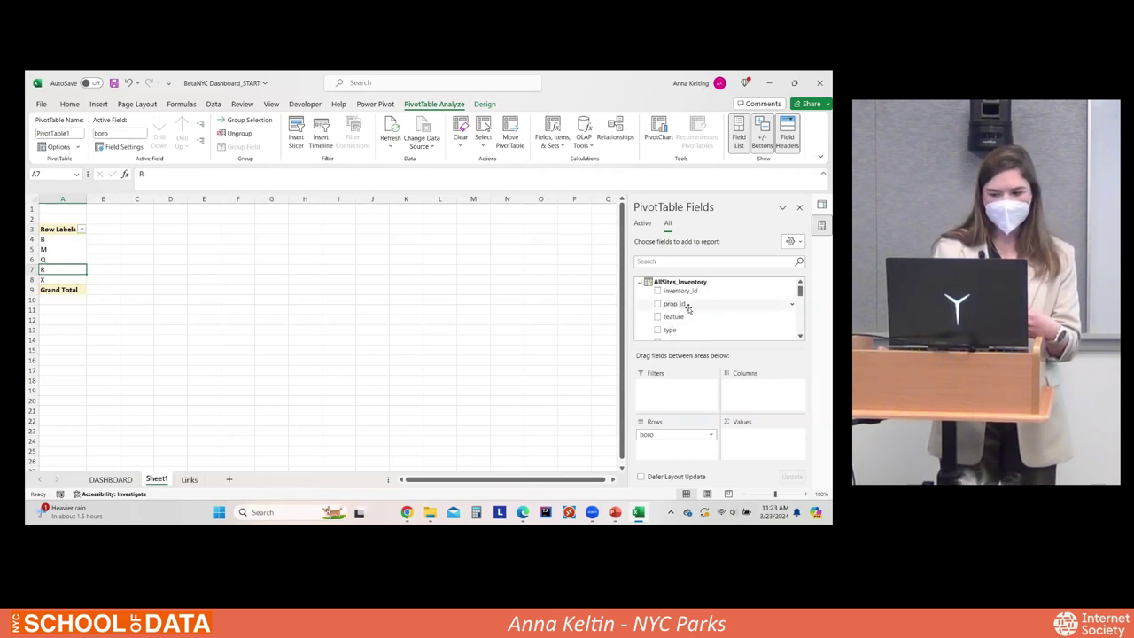
{"action": "left_click_drag", "start_coordinate": [684, 306], "coordinate": [757, 435]}
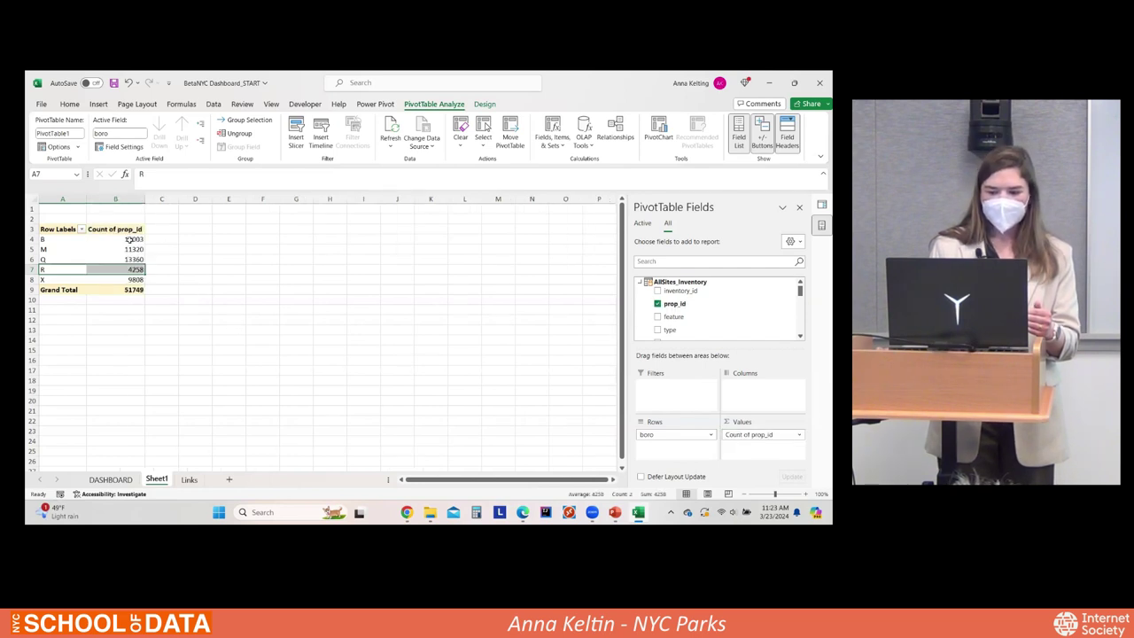
{"action": "left_click", "coordinate": [130, 239]}
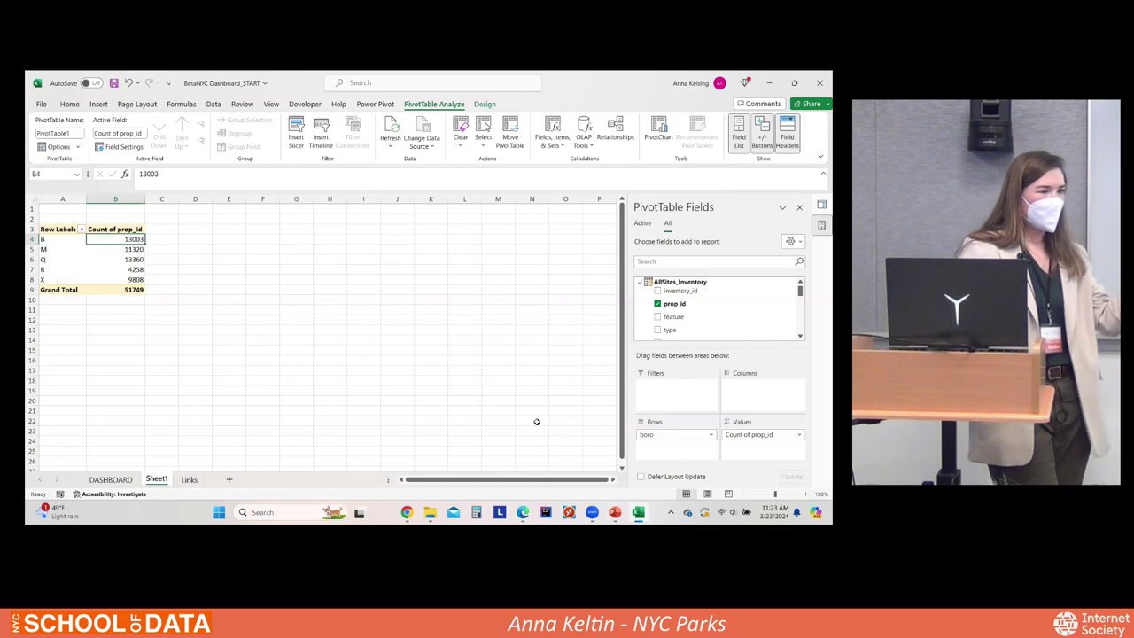
Step: Summarize the prop_id values in the PivotTable by Distinct Count
{"action": "right_click", "coordinate": [125, 251]}
{"action": "mouse_move", "coordinate": [192, 372]}
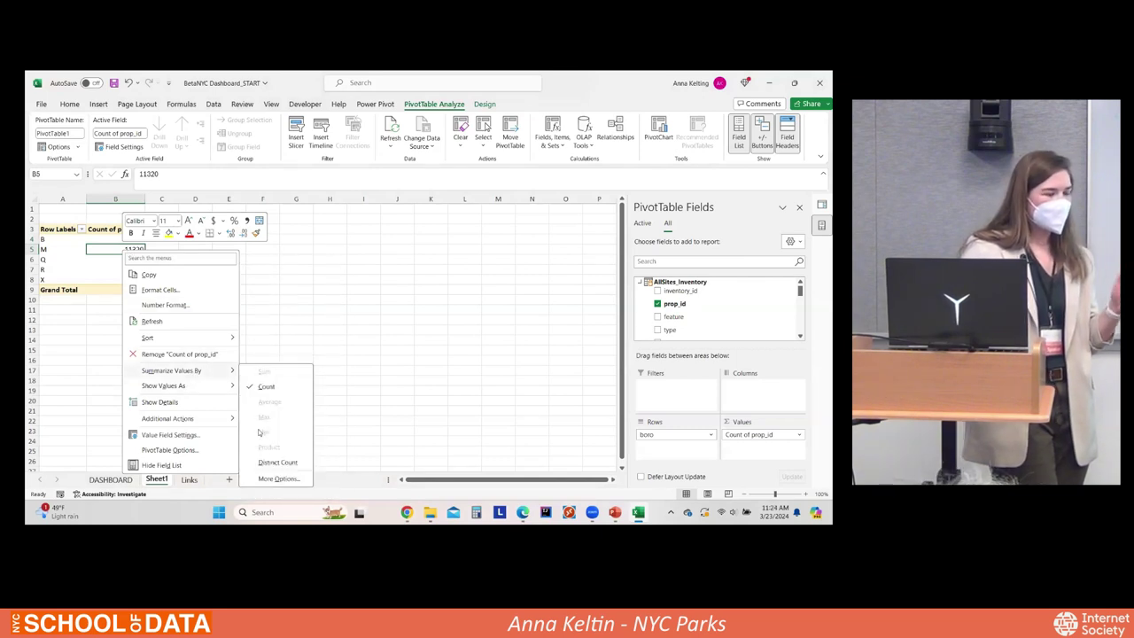
{"action": "left_click", "coordinate": [274, 462]}
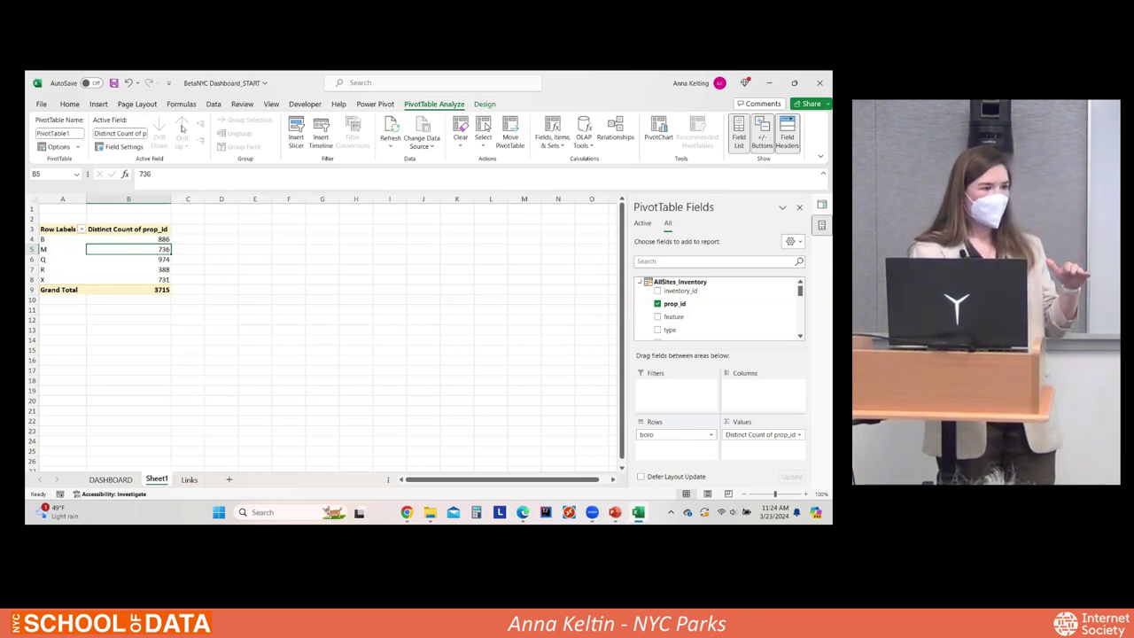
Step: Insert a doughnut chart based on the borough PivotTable and enlarge it slightly
{"action": "left_click", "coordinate": [212, 105]}
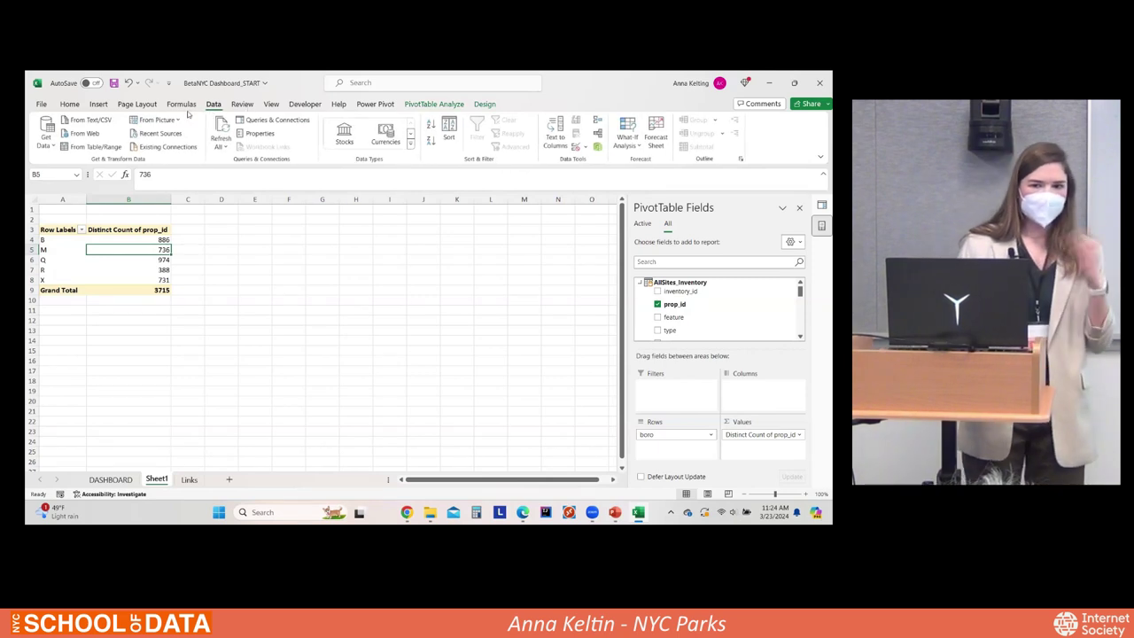
{"action": "left_click", "coordinate": [98, 105]}
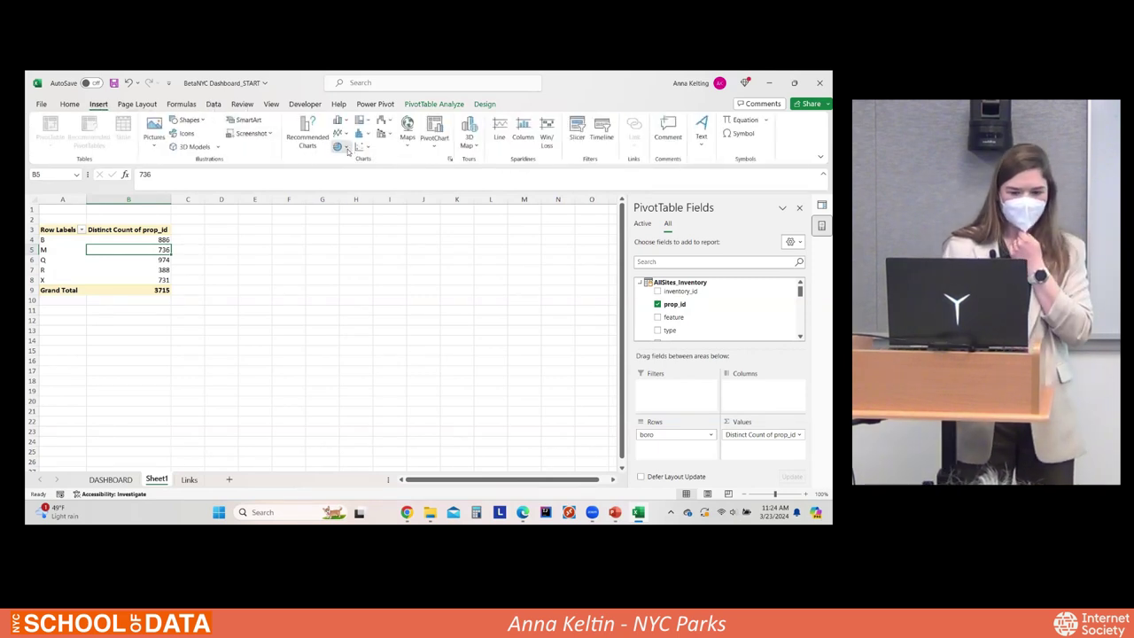
{"action": "left_click", "coordinate": [339, 147]}
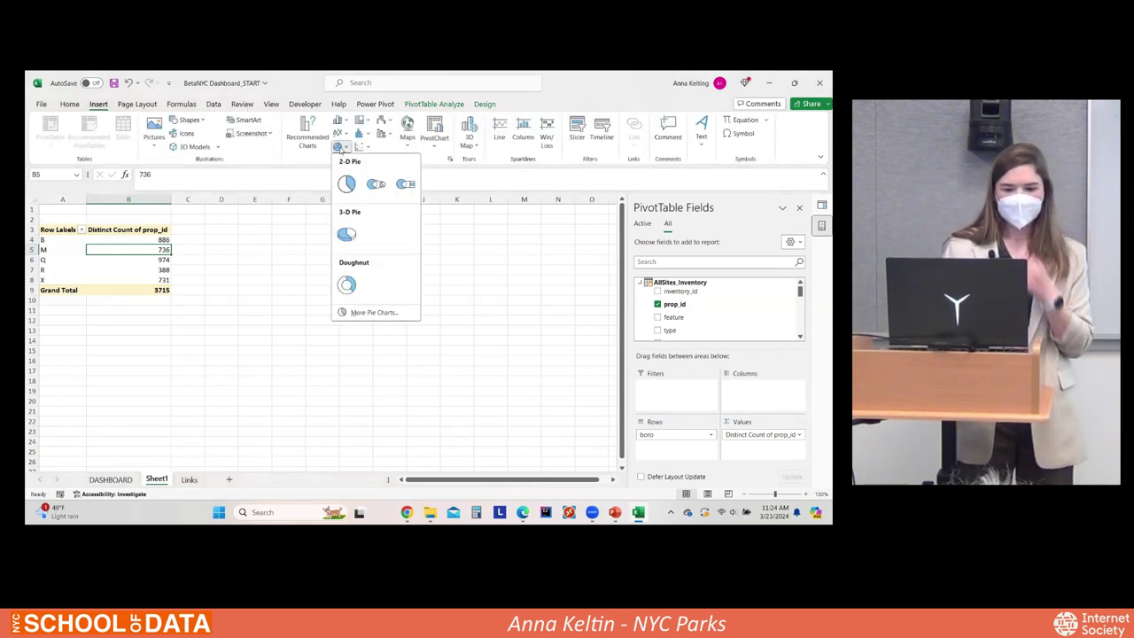
{"action": "left_click", "coordinate": [347, 285]}
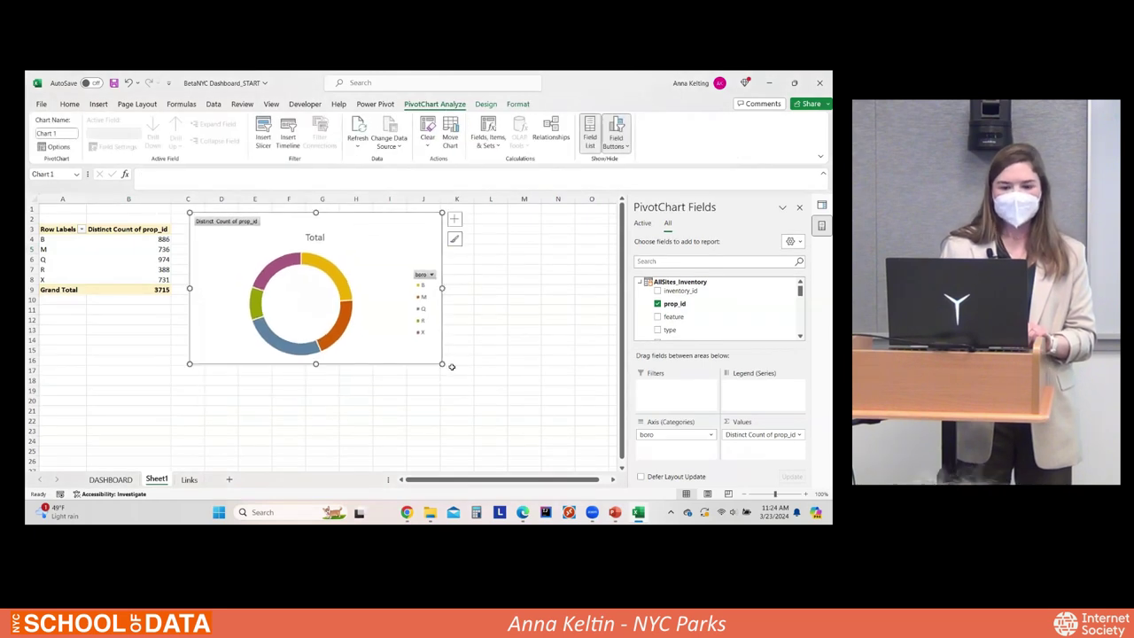
{"action": "left_click_drag", "start_coordinate": [442, 363], "coordinate": [447, 372]}
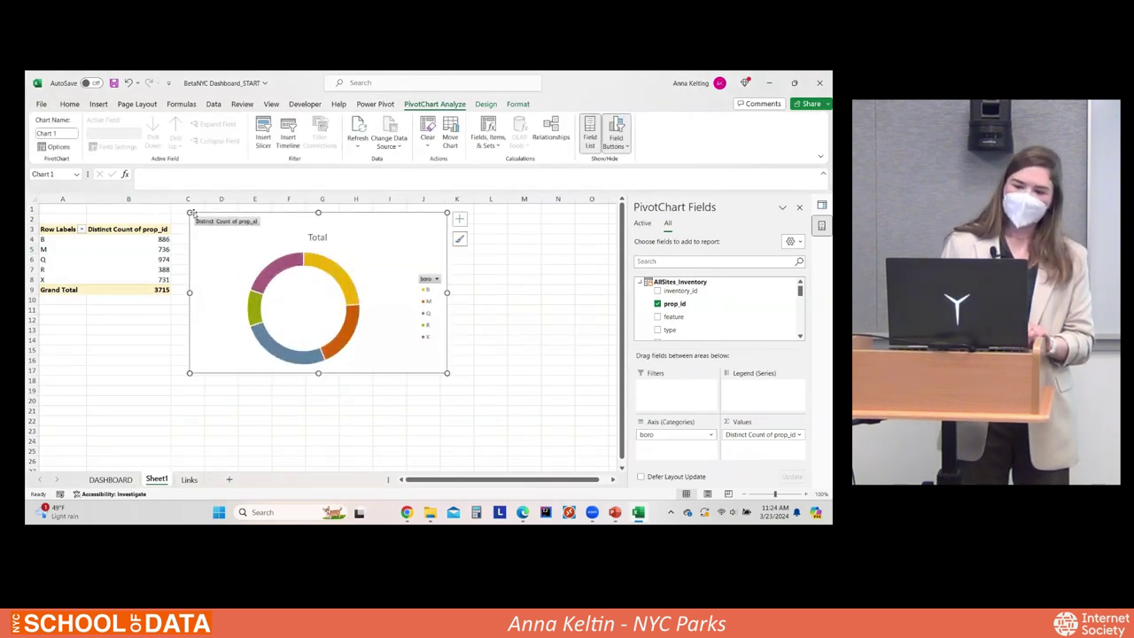
Step: Hide all field buttons on the doughnut chart
{"action": "right_click", "coordinate": [212, 222]}
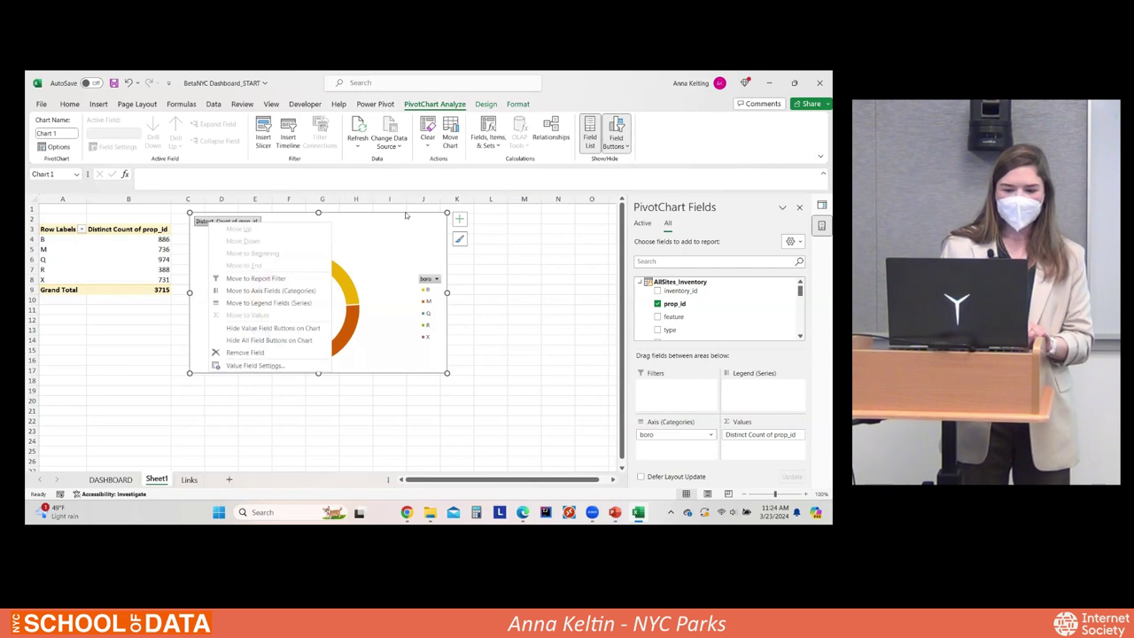
{"action": "left_click", "coordinate": [305, 232]}
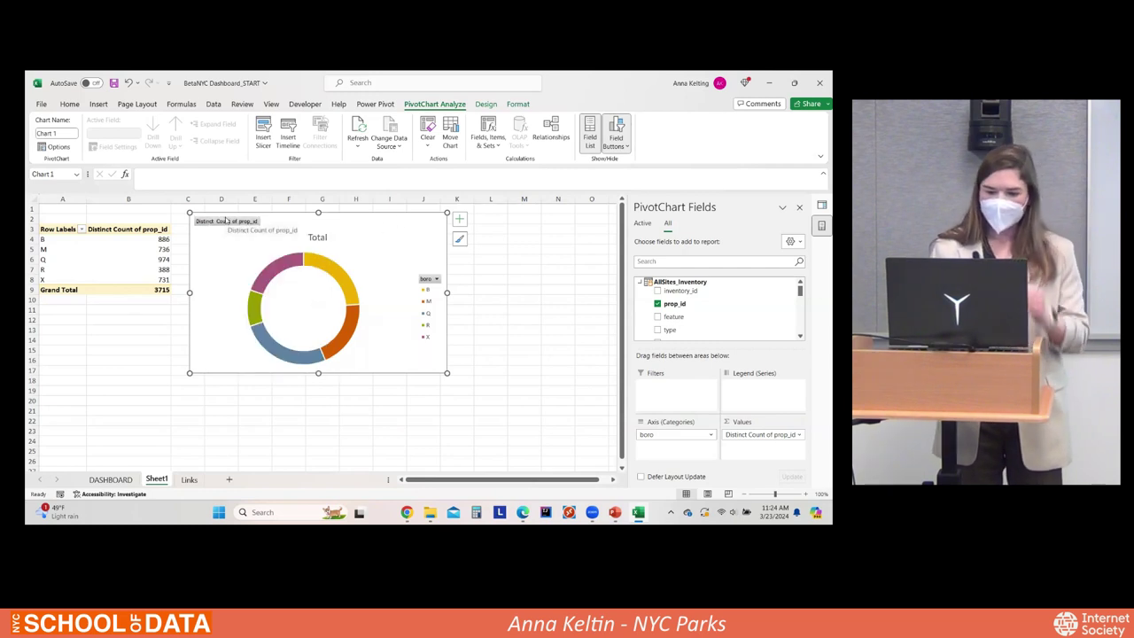
{"action": "right_click", "coordinate": [224, 223]}
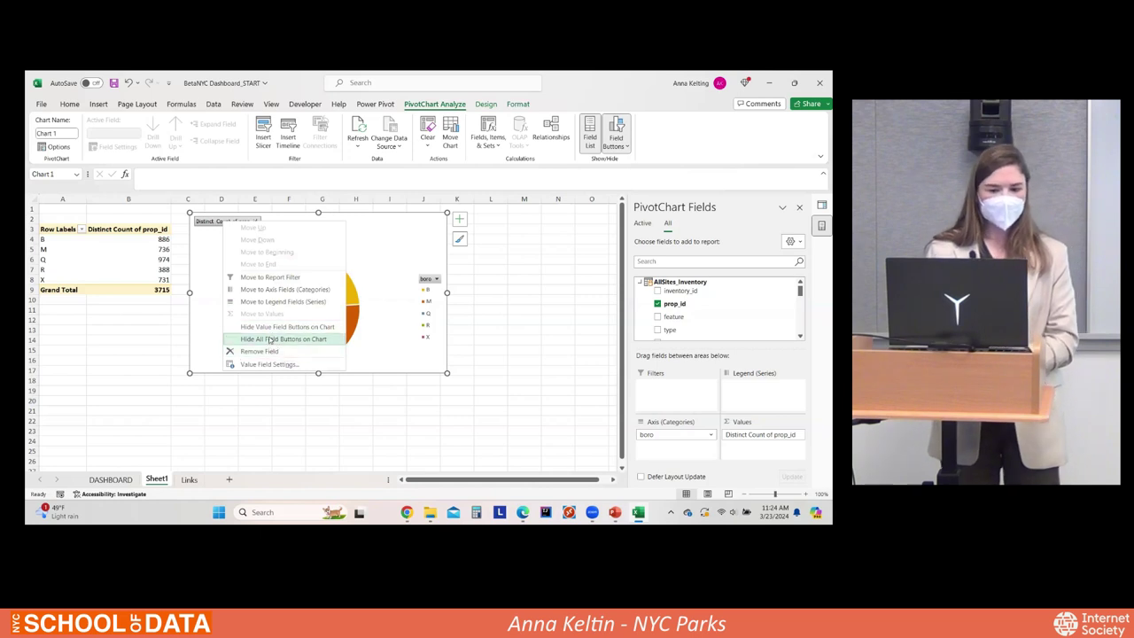
{"action": "right_click", "coordinate": [202, 224]}
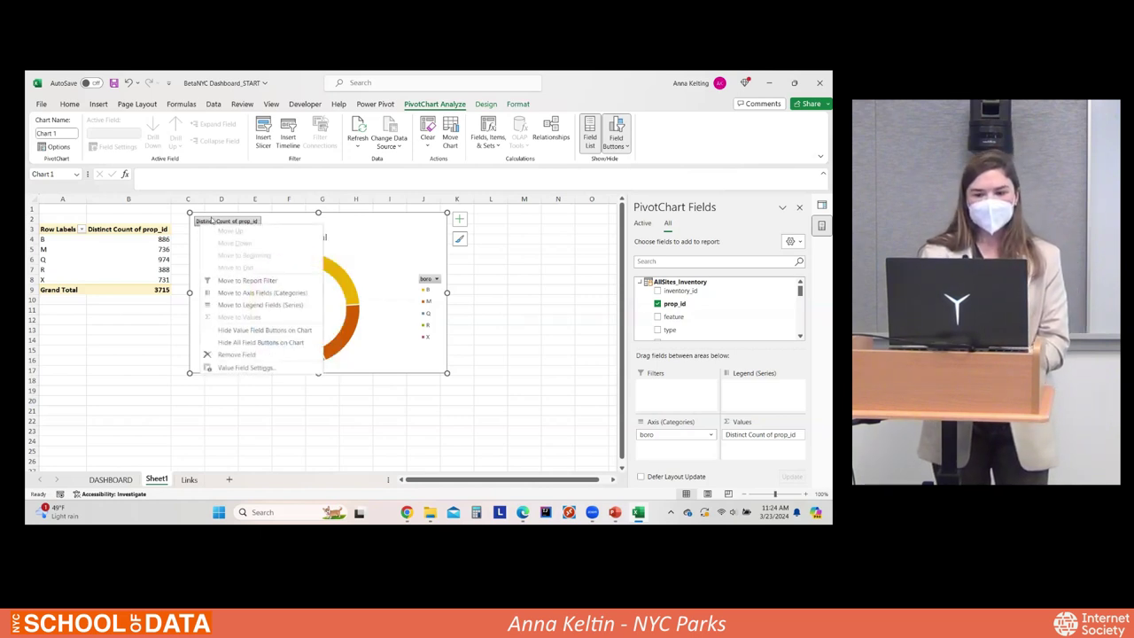
{"action": "left_click", "coordinate": [238, 343]}
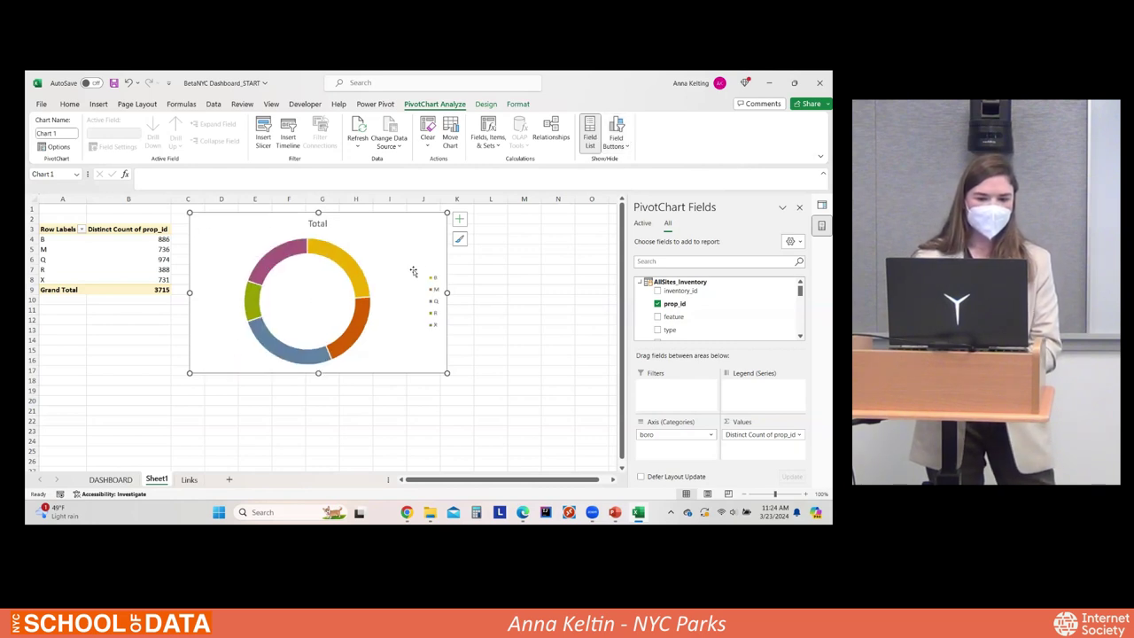
Step: Delete the legend and the Total title from the doughnut chart
{"action": "left_click", "coordinate": [432, 298]}
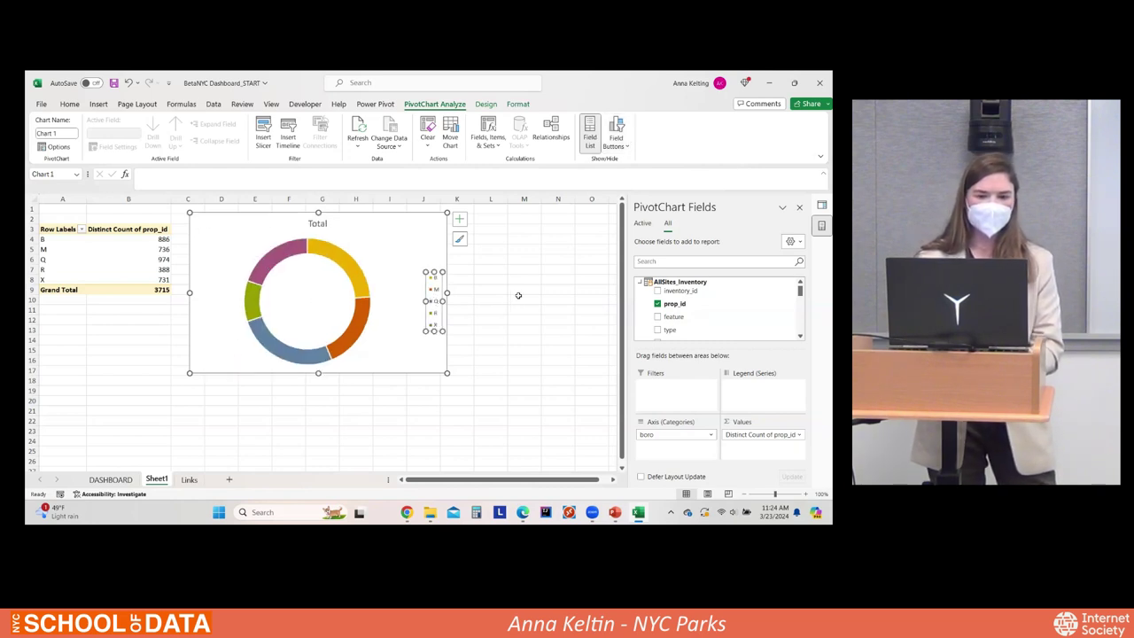
{"action": "key", "text": "Delete"}
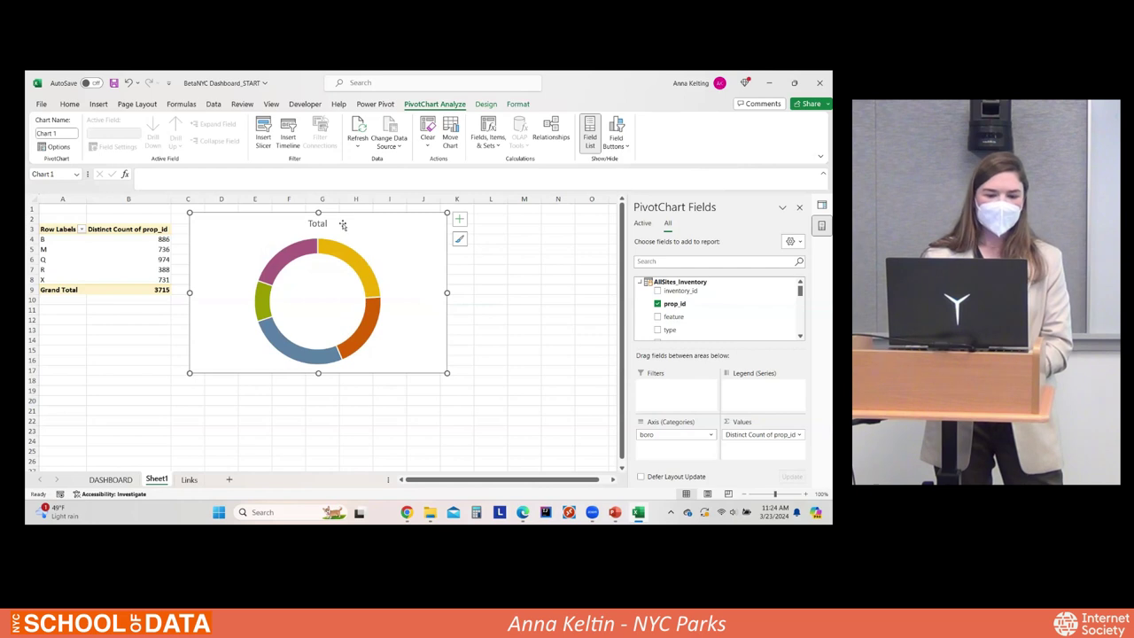
{"action": "left_click", "coordinate": [312, 224]}
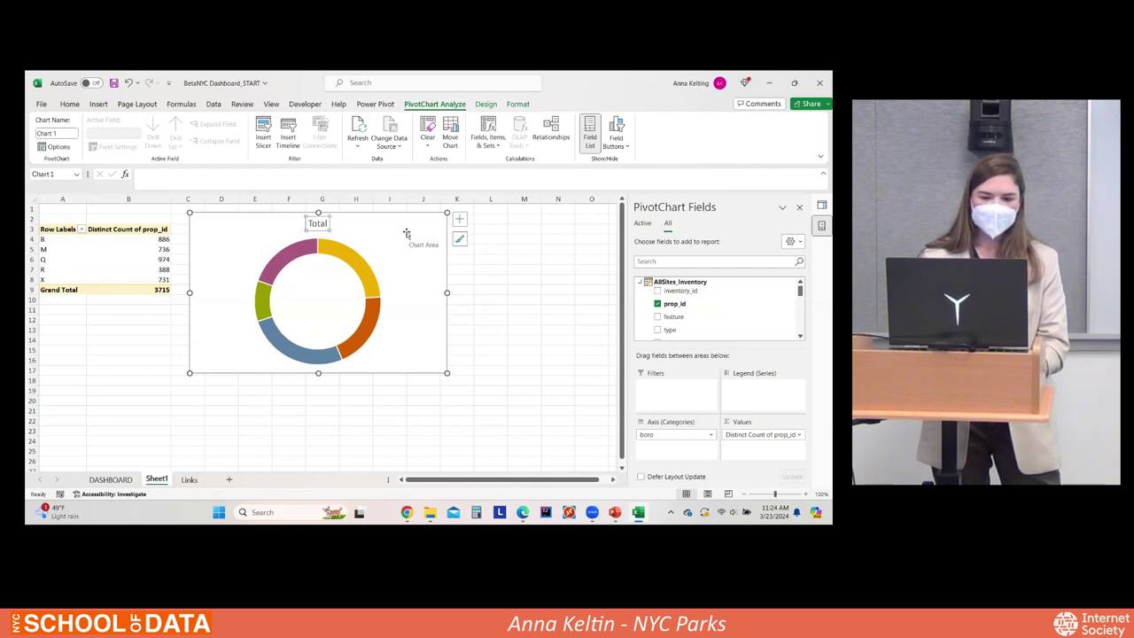
{"action": "key", "text": "Delete"}
Step: Set the doughnut hole size of the chart's data series to 60%
{"action": "double_click", "coordinate": [346, 273]}
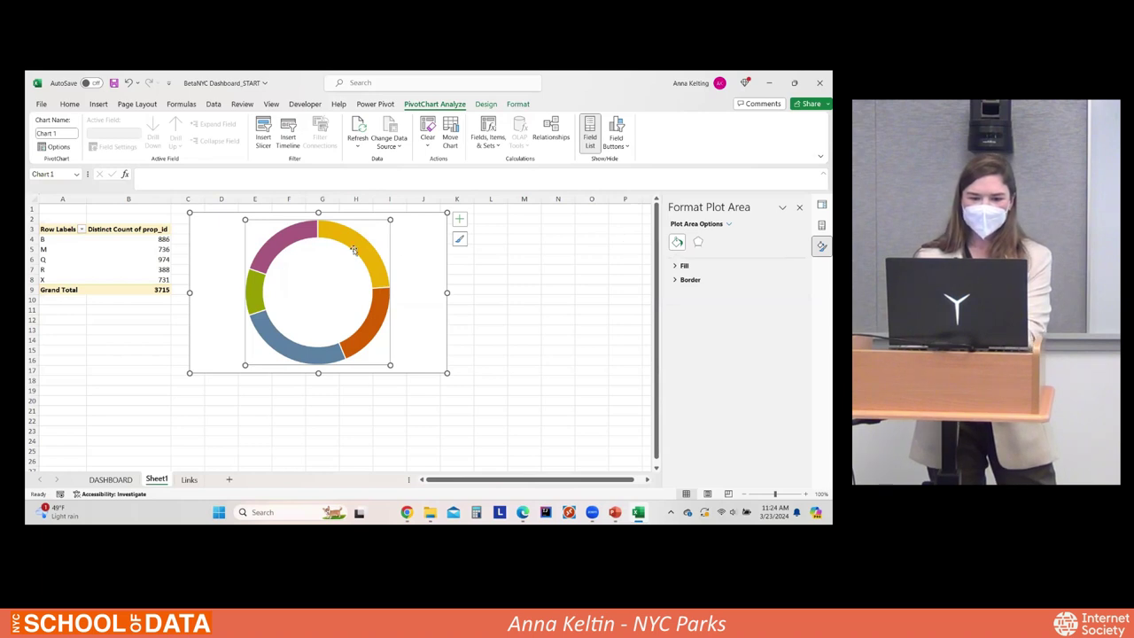
{"action": "left_click", "coordinate": [304, 251]}
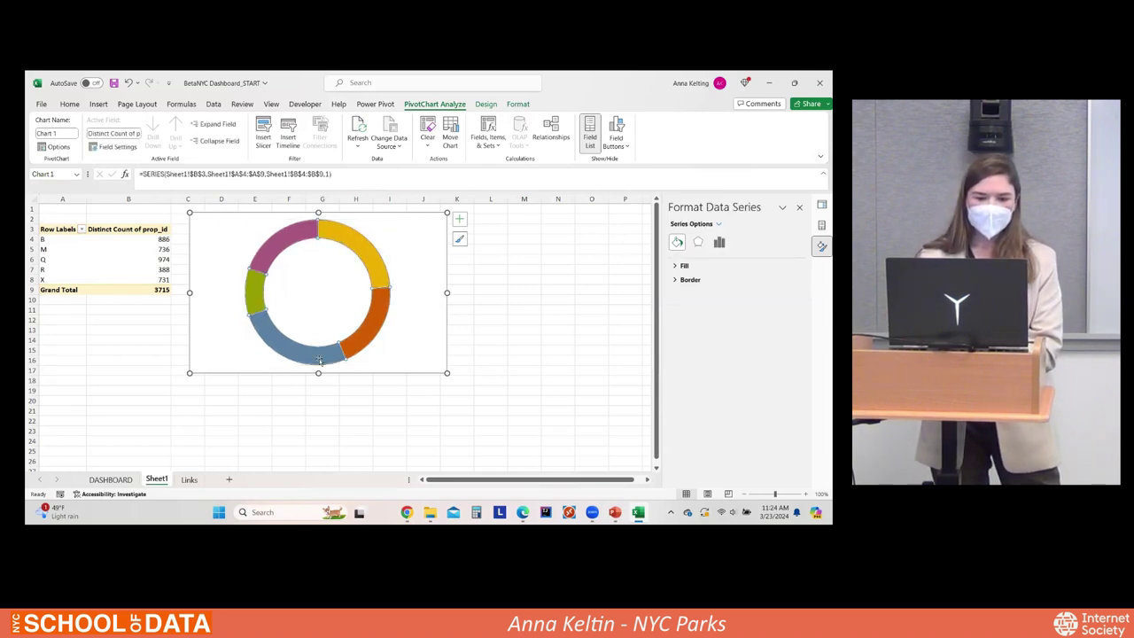
{"action": "left_click", "coordinate": [719, 243]}
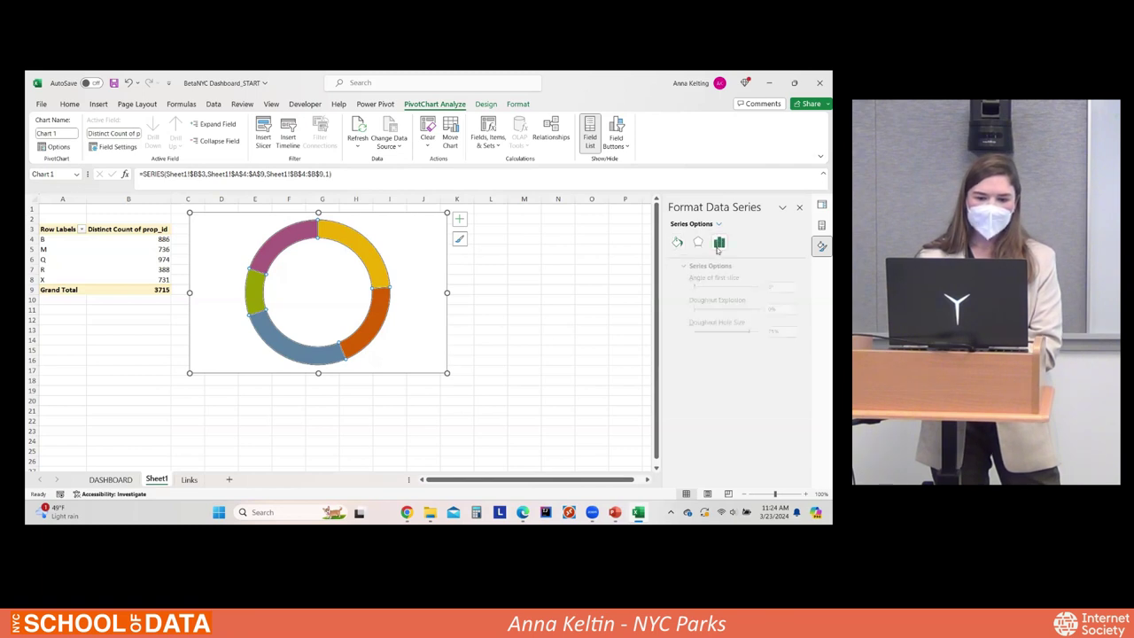
{"action": "mouse_move", "coordinate": [737, 334]}
{"action": "left_mouse_down"}
{"action": "mouse_move", "coordinate": [714, 337]}
{"action": "mouse_move", "coordinate": [729, 333]}
{"action": "left_mouse_up"}
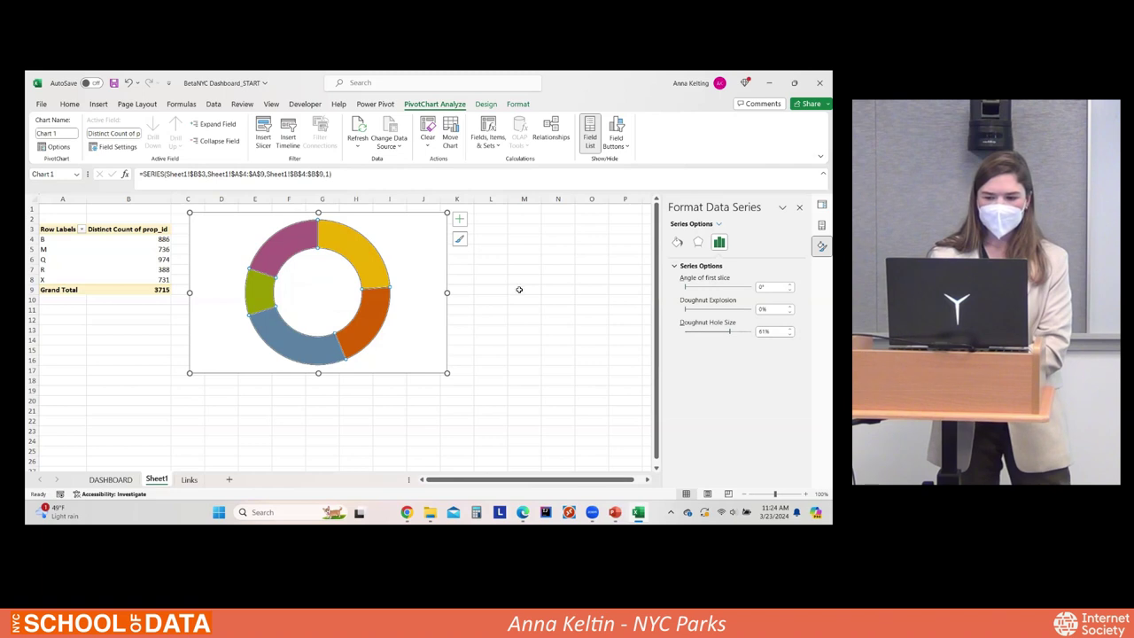
{"action": "left_click", "coordinate": [761, 332]}
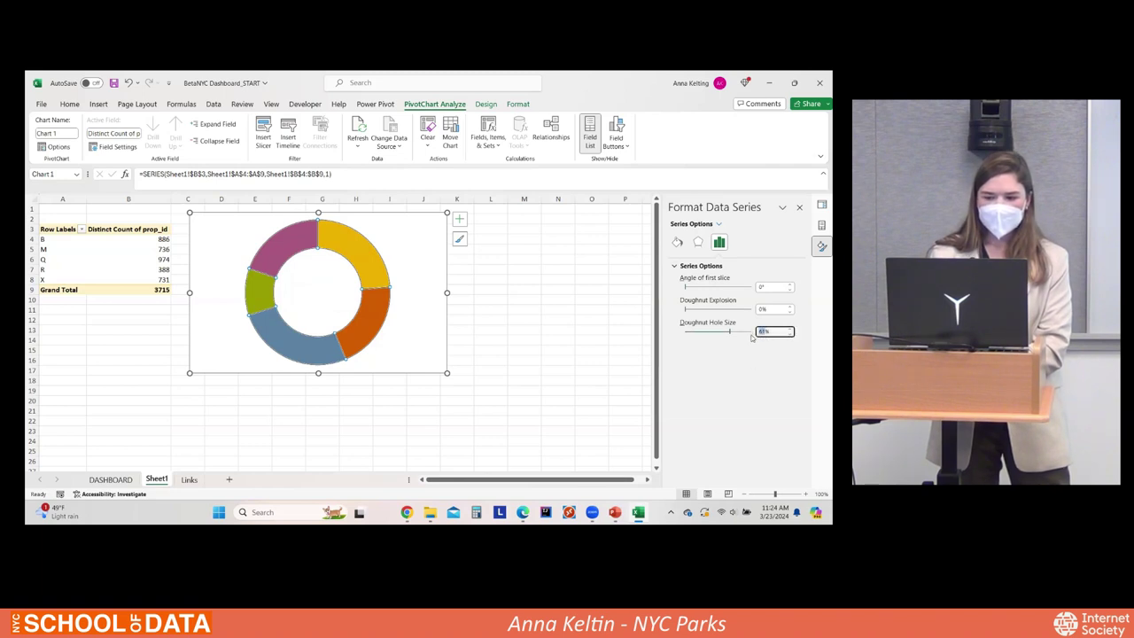
{"action": "type", "text": "60%"}
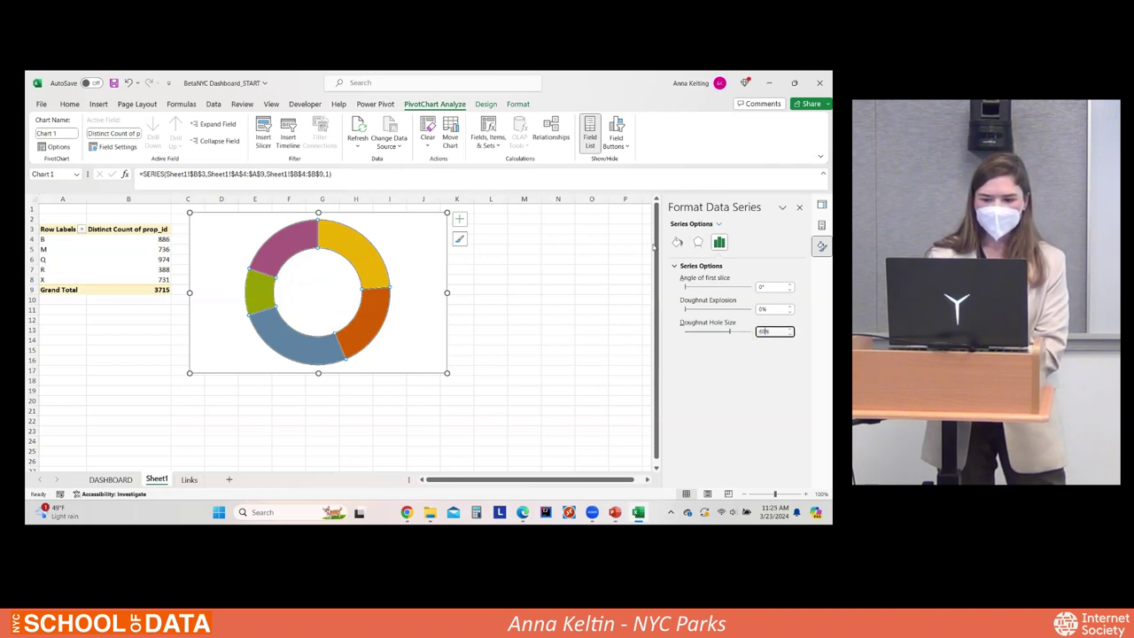
Step: Set the doughnut chart's height and width to 3 inches each
{"action": "left_click", "coordinate": [401, 223]}
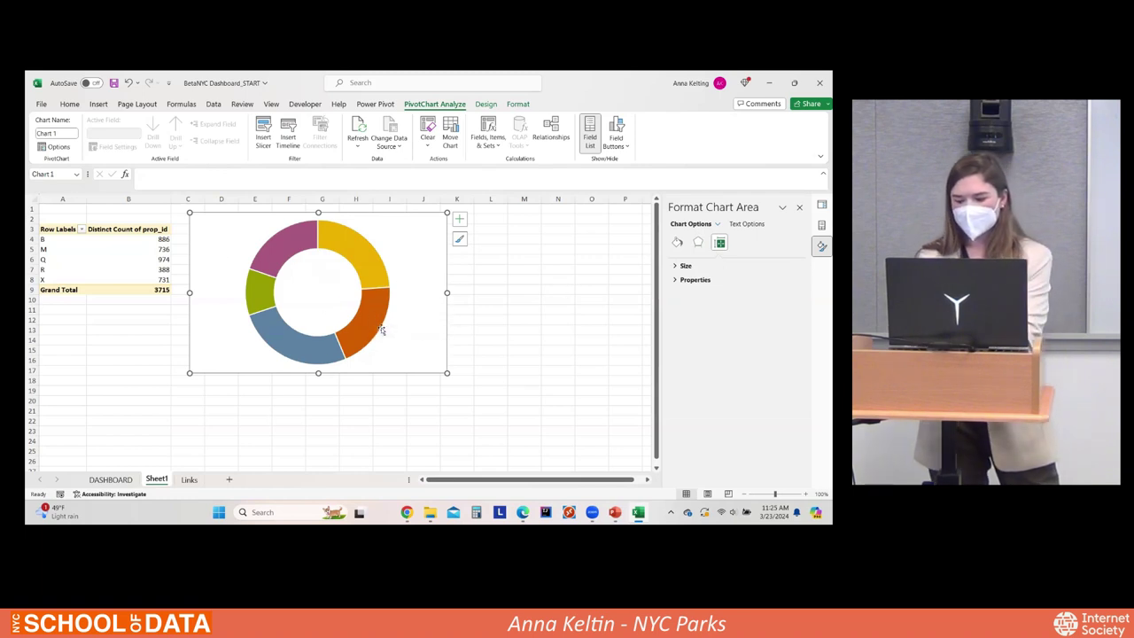
{"action": "left_click", "coordinate": [673, 265]}
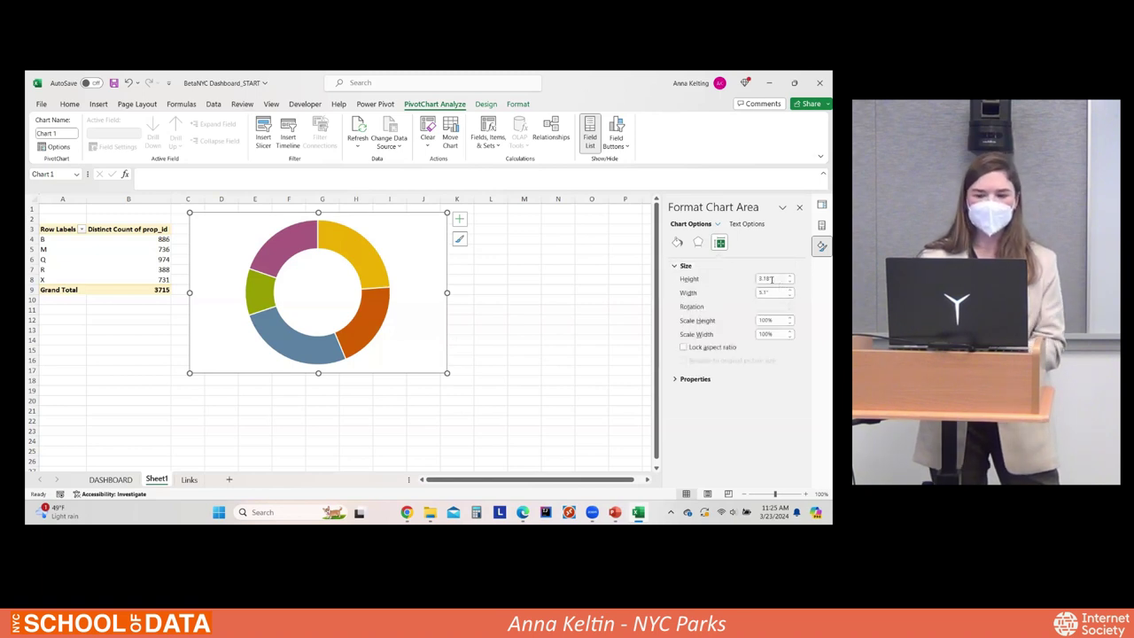
{"action": "left_click", "coordinate": [766, 278]}
{"action": "double_click", "coordinate": [769, 278]}
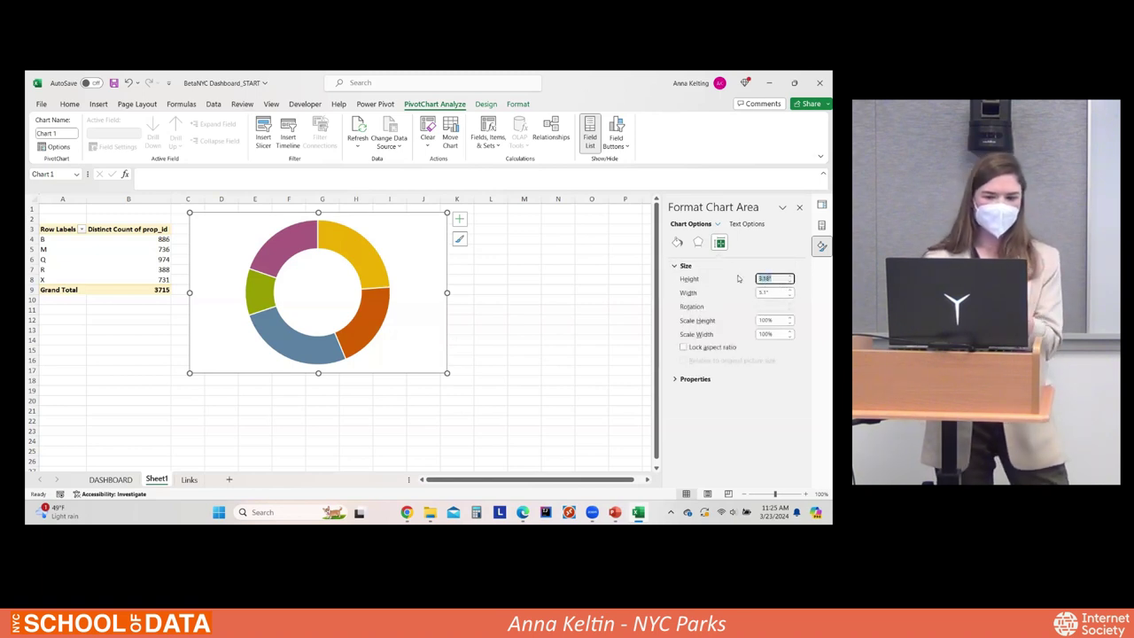
{"action": "type", "text": "3"}
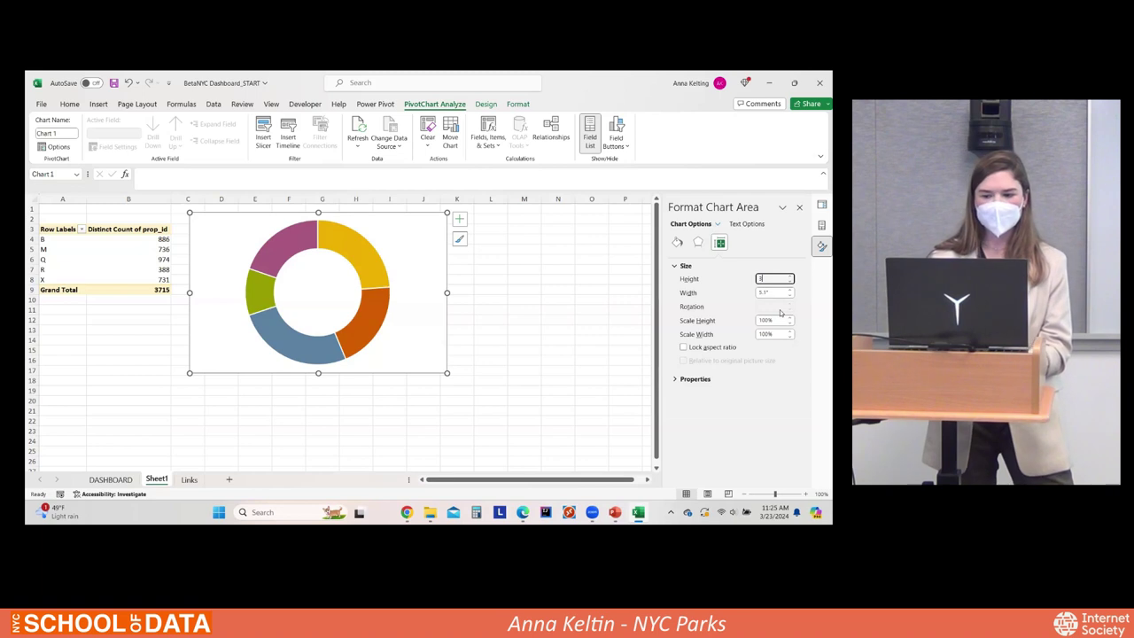
{"action": "key", "text": "Tab"}
{"action": "type", "text": "3"}
{"action": "left_click", "coordinate": [514, 316]}
Step: Copy the doughnut chart onto the DASHBOARD sheet and place it beside the borough map, just below the header
{"action": "left_click", "coordinate": [318, 228]}
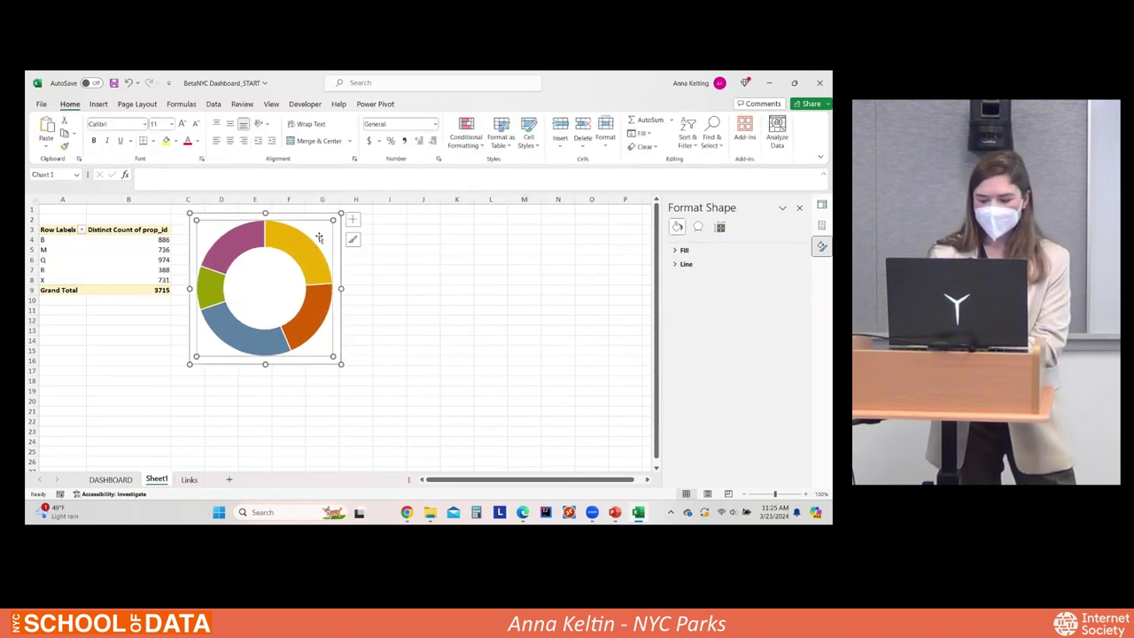
{"action": "left_click", "coordinate": [305, 213]}
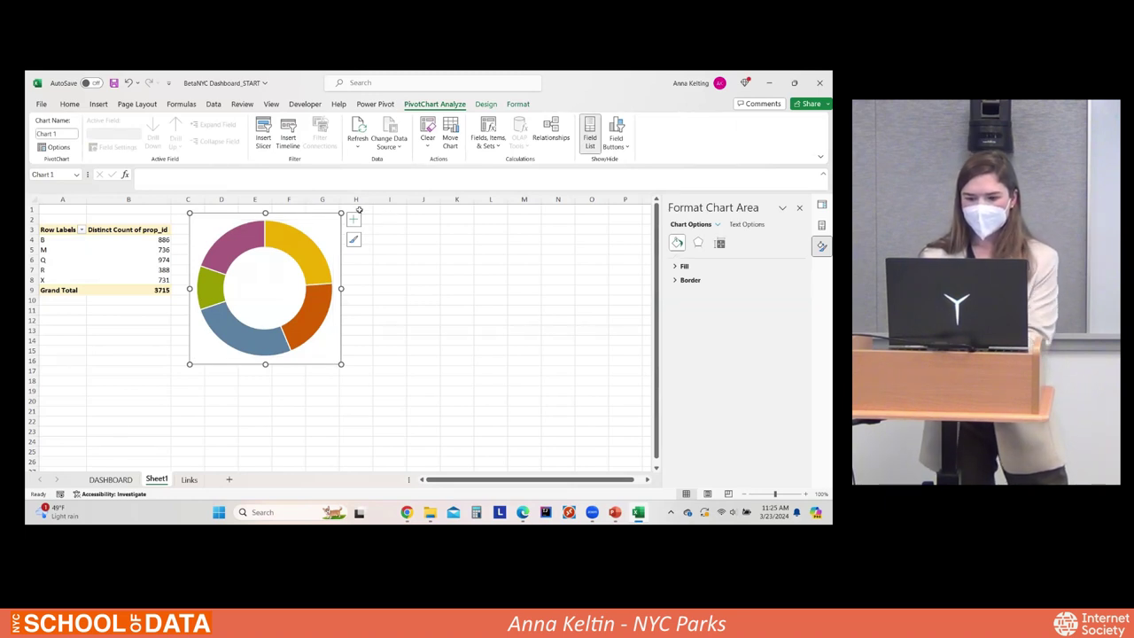
{"action": "left_click", "coordinate": [108, 480]}
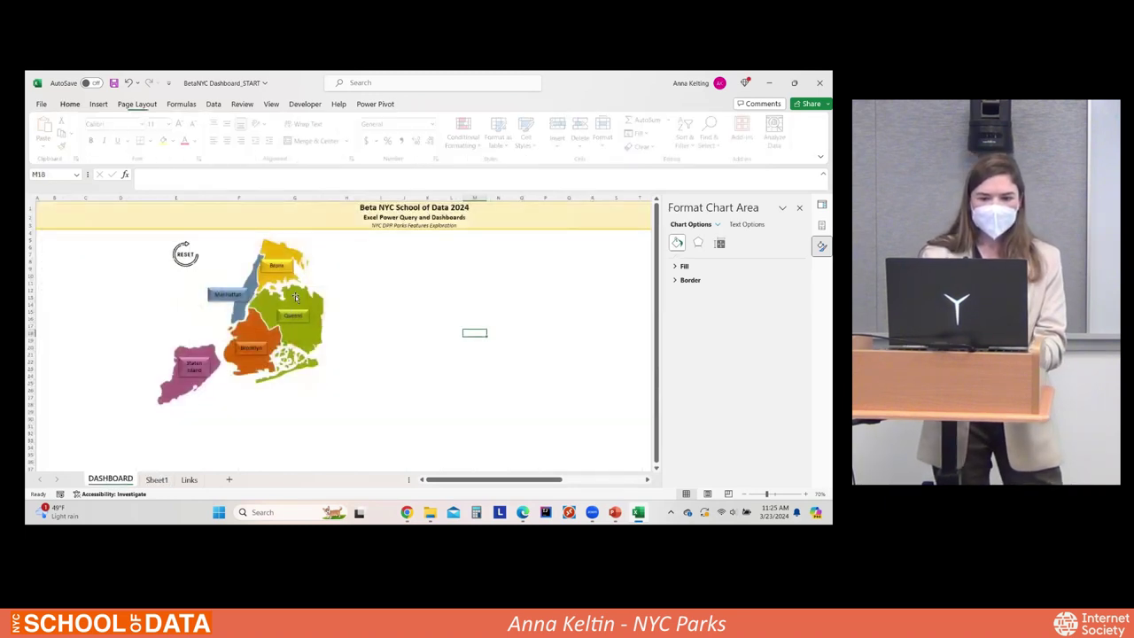
{"action": "key", "text": "ctrl+v"}
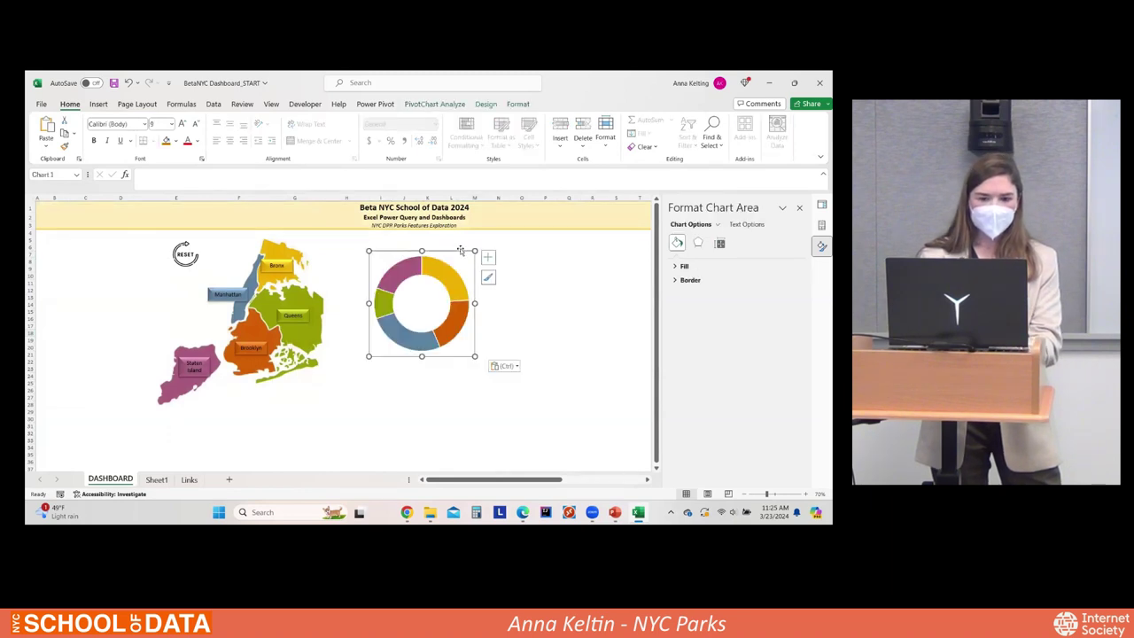
{"action": "left_click", "coordinate": [536, 278]}
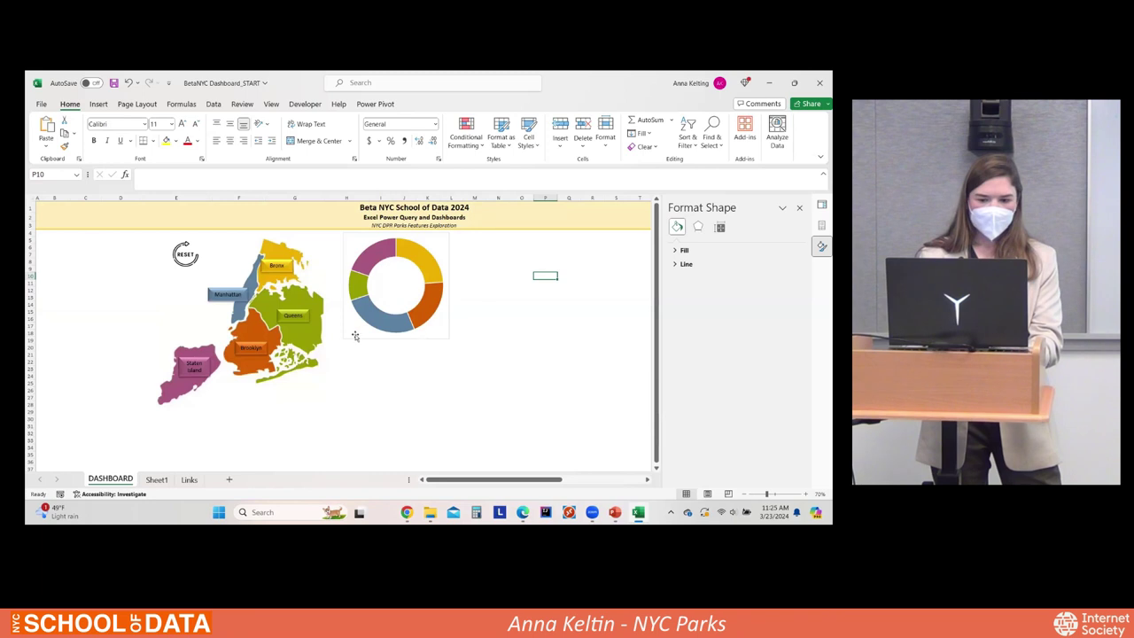
Step: Rename the Sheet1 worksheet as PropCnt
{"action": "left_click", "coordinate": [158, 482]}
{"action": "right_click", "coordinate": [158, 482]}
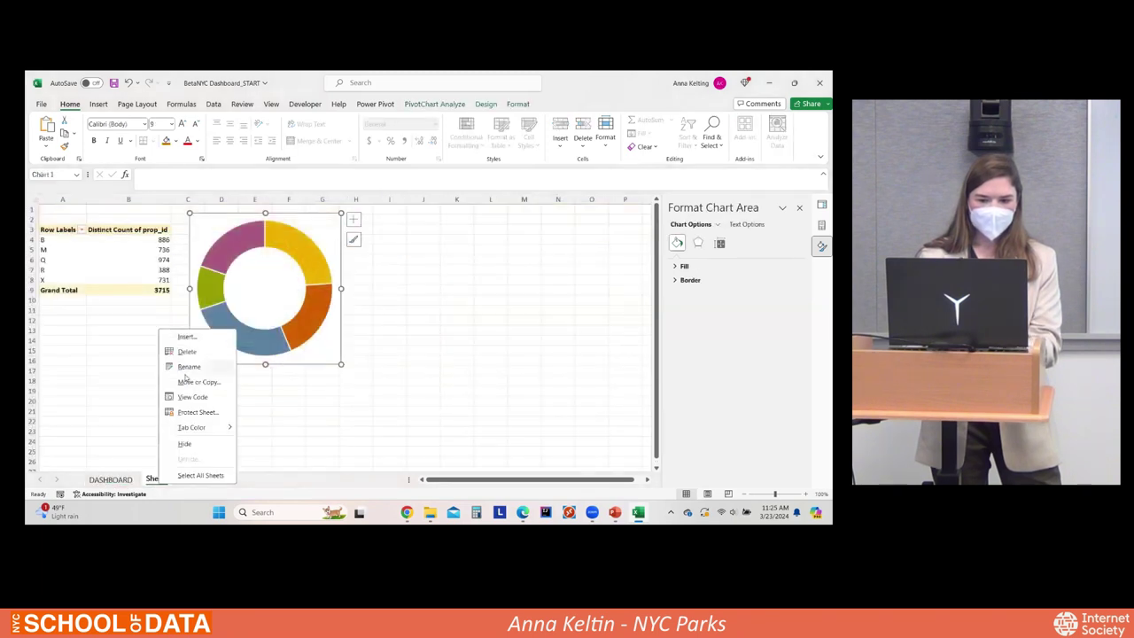
{"action": "left_click", "coordinate": [189, 367]}
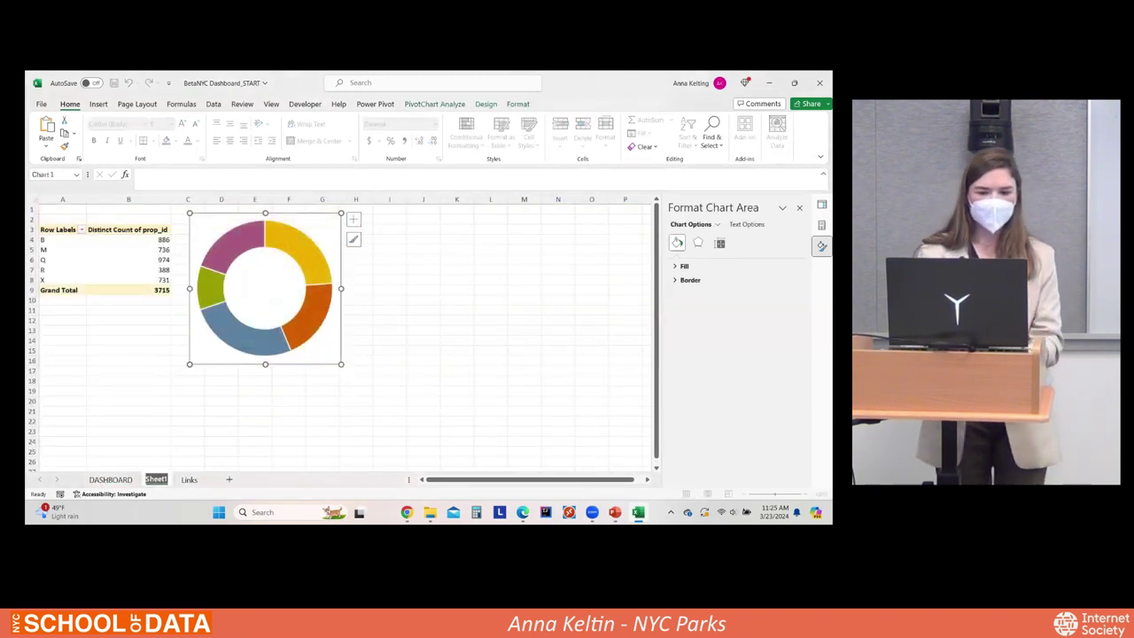
{"action": "type", "text": "PropCnt"}
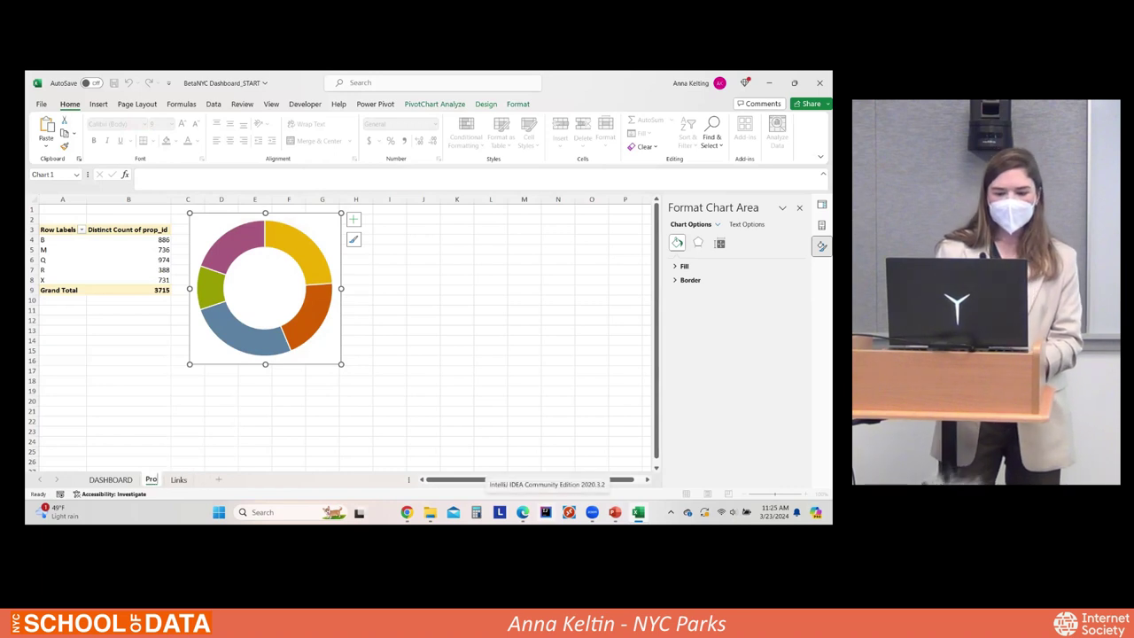
Step: Name the borough PivotTable PropCnt
{"action": "left_click", "coordinate": [86, 238]}
{"action": "left_click", "coordinate": [78, 132]}
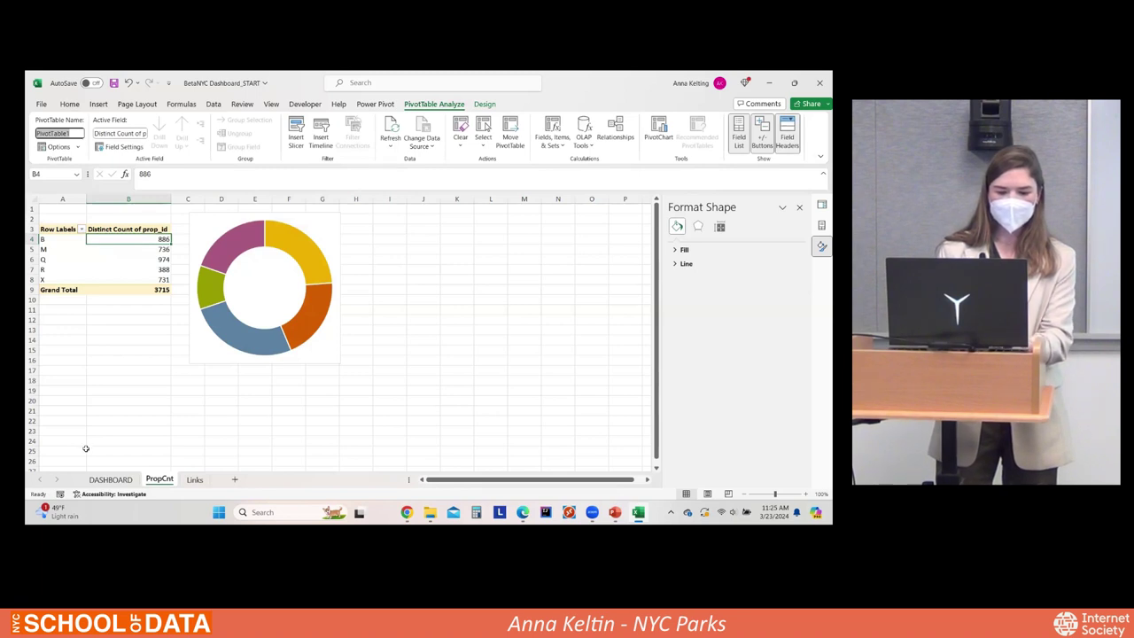
{"action": "type", "text": "PropCnt"}
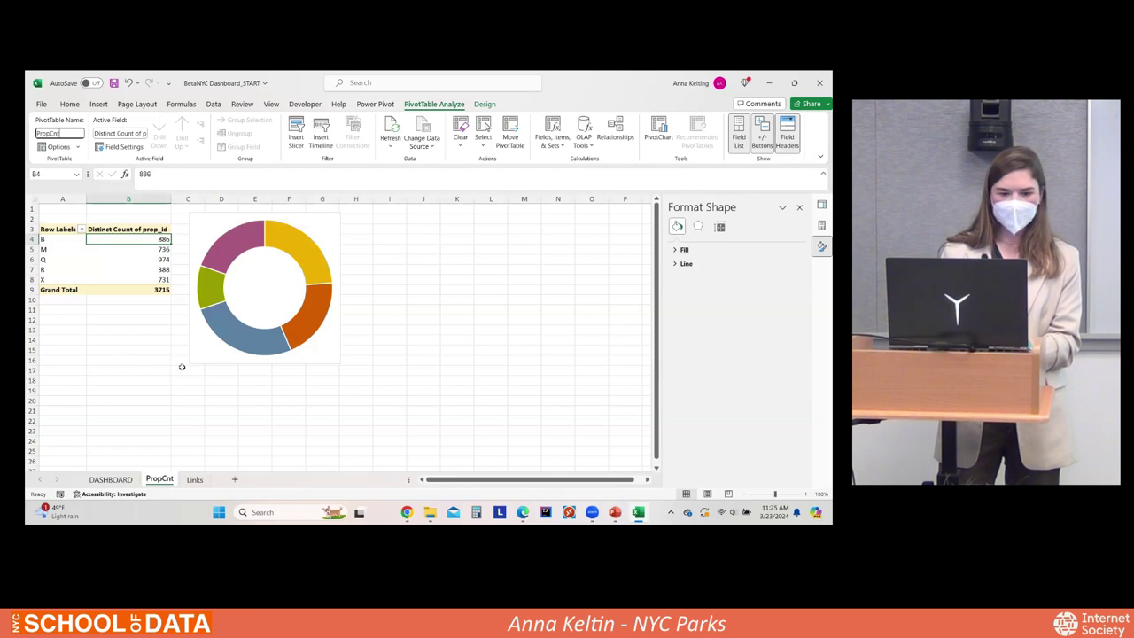
{"action": "left_click", "coordinate": [118, 359]}
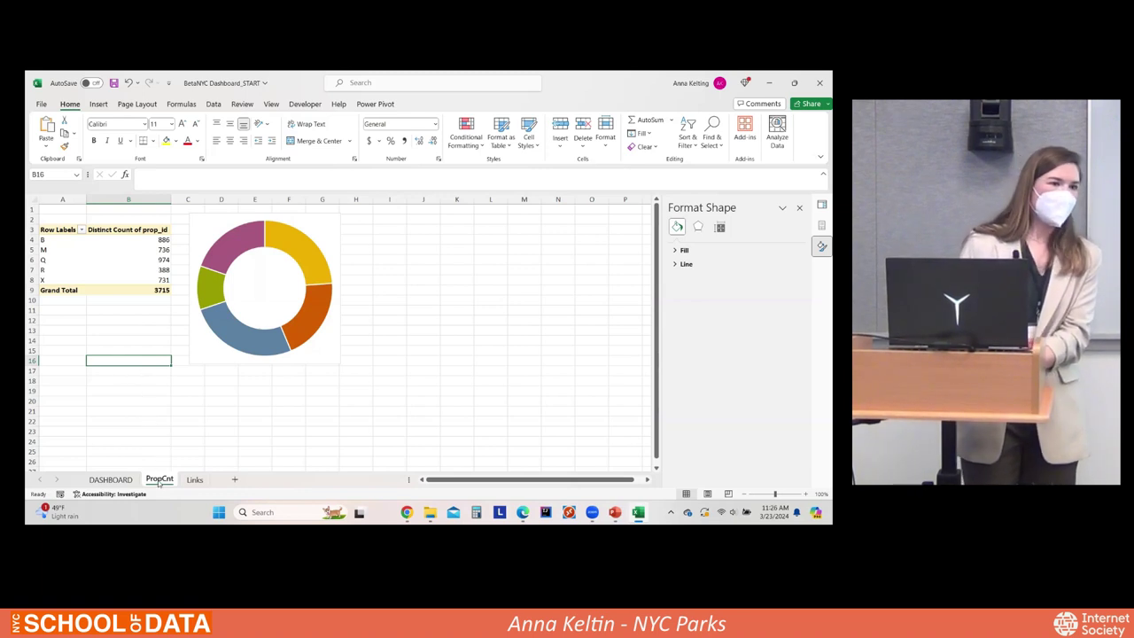
Step: Duplicate the PropCnt sheet in front of Links and rename the copy as PRCnt
{"action": "left_click_drag", "start_coordinate": [190, 482], "coordinate": [203, 481]}
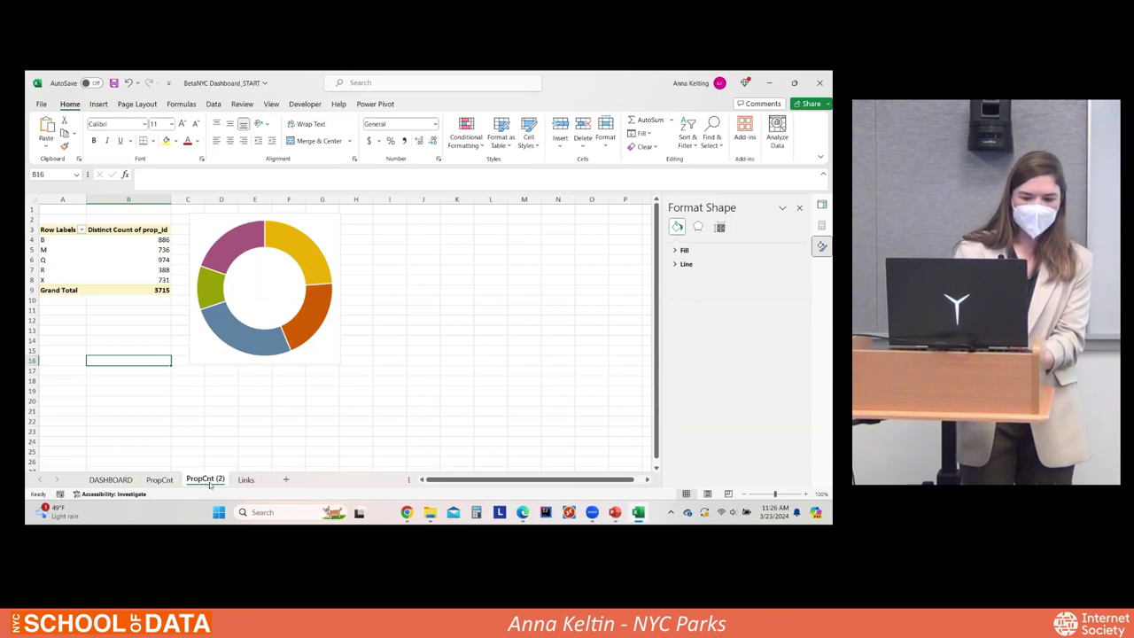
{"action": "right_click", "coordinate": [210, 479]}
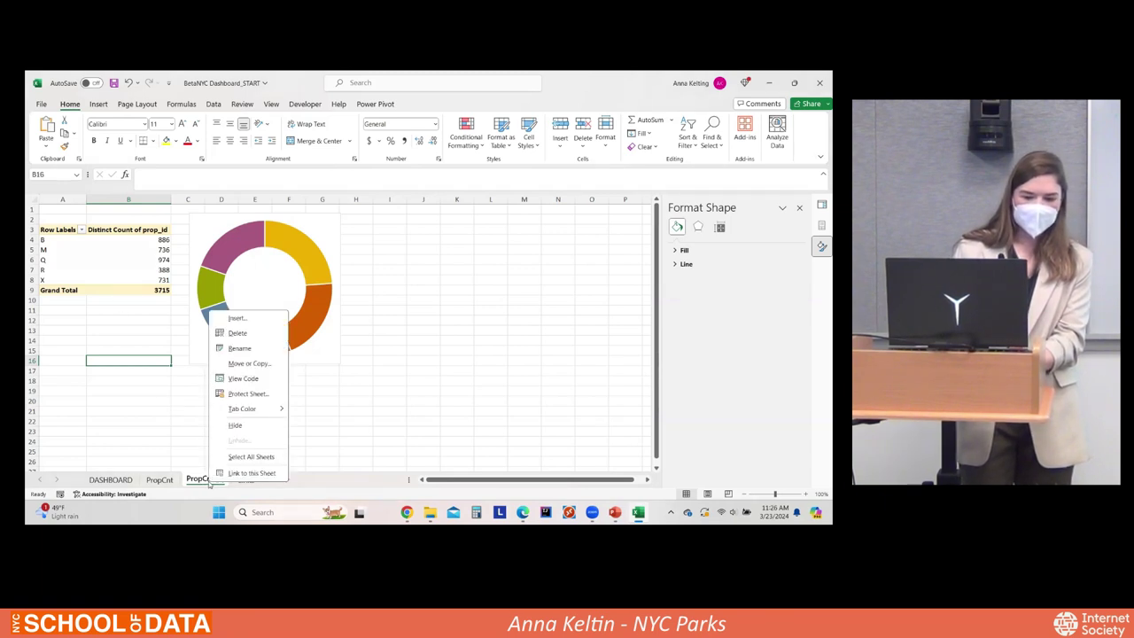
{"action": "left_click", "coordinate": [255, 352]}
{"action": "type", "text": "PRCnt"}
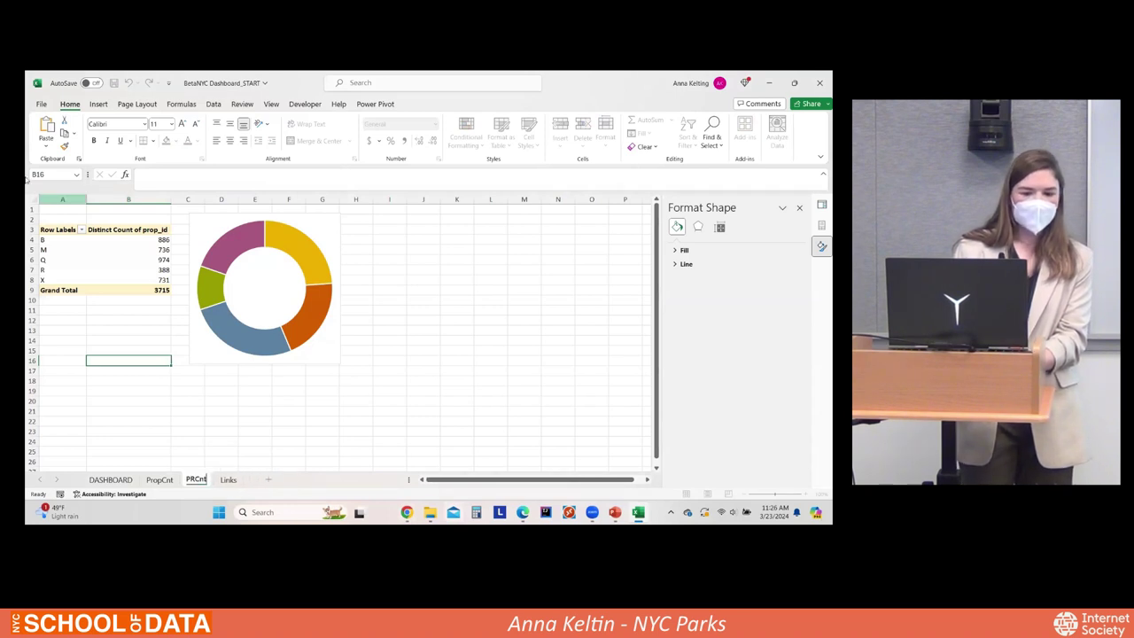
Step: Add the publicrestroom field as a report filter to the PivotTable on the PRCnt sheet
{"action": "left_click", "coordinate": [82, 252]}
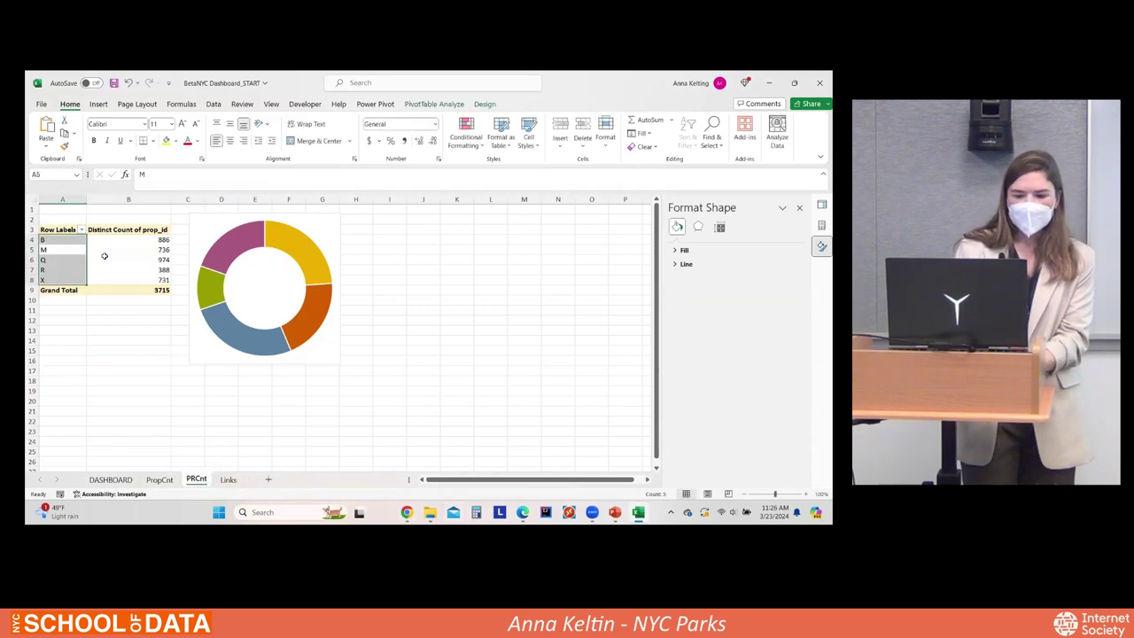
{"action": "left_click", "coordinate": [103, 257]}
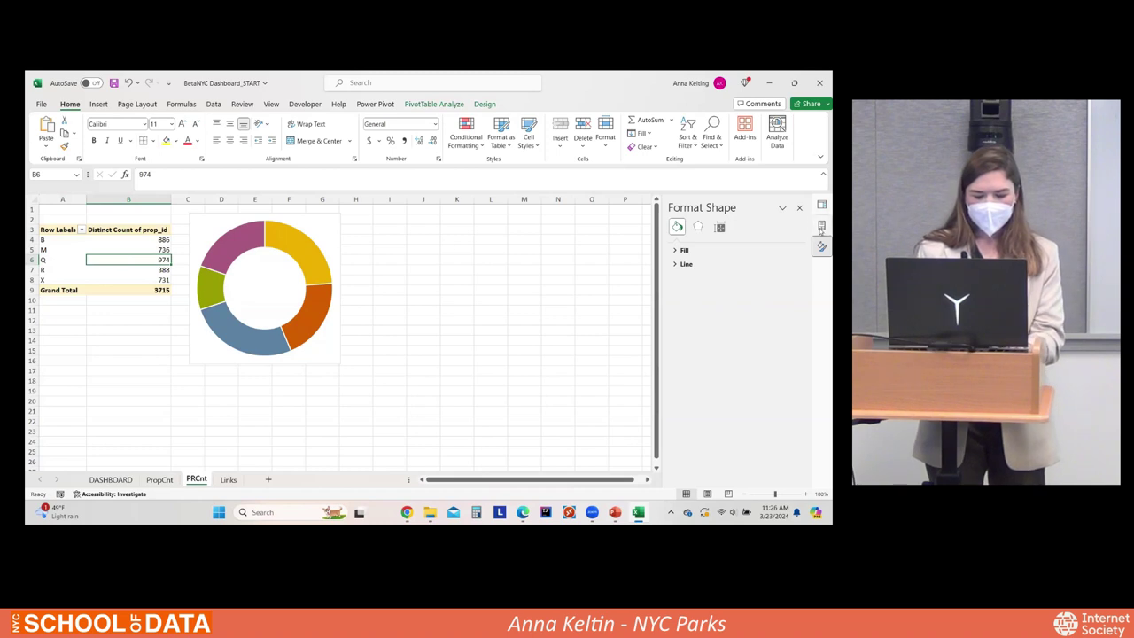
{"action": "left_click", "coordinate": [821, 228]}
{"action": "scroll", "coordinate": [704, 314], "scroll_direction": "down", "scroll_amount": 5}
{"action": "scroll", "coordinate": [704, 316], "scroll_direction": "down", "scroll_amount": 8}
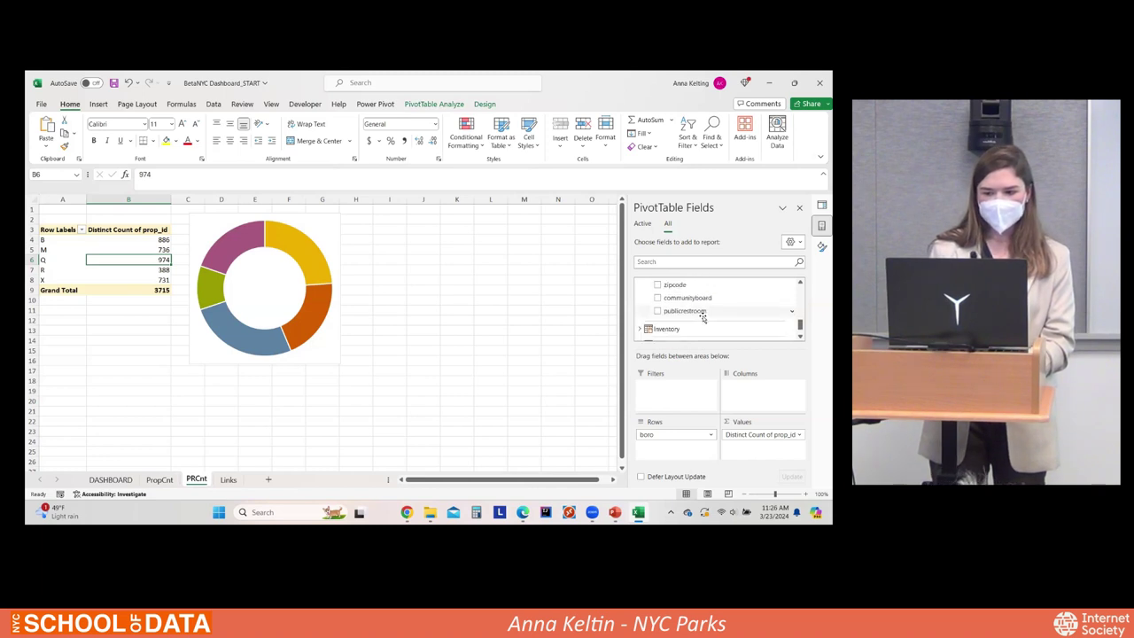
{"action": "left_click_drag", "start_coordinate": [683, 313], "coordinate": [711, 389]}
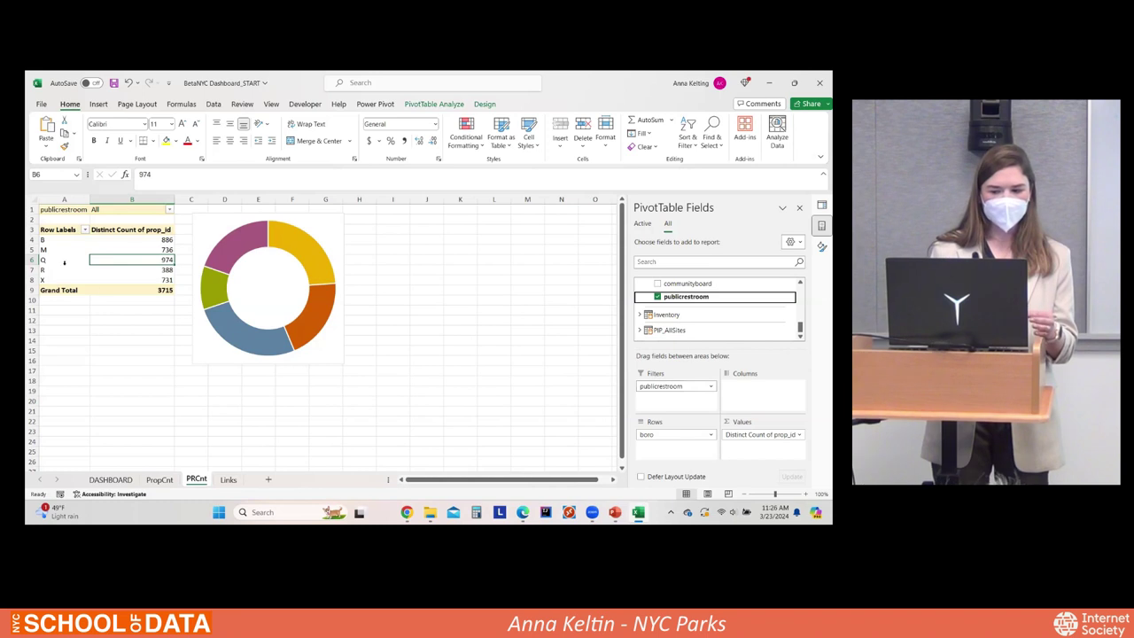
Step: Filter the PRCnt PivotTable to show only properties whose publicrestroom value is Yes
{"action": "left_click", "coordinate": [169, 209]}
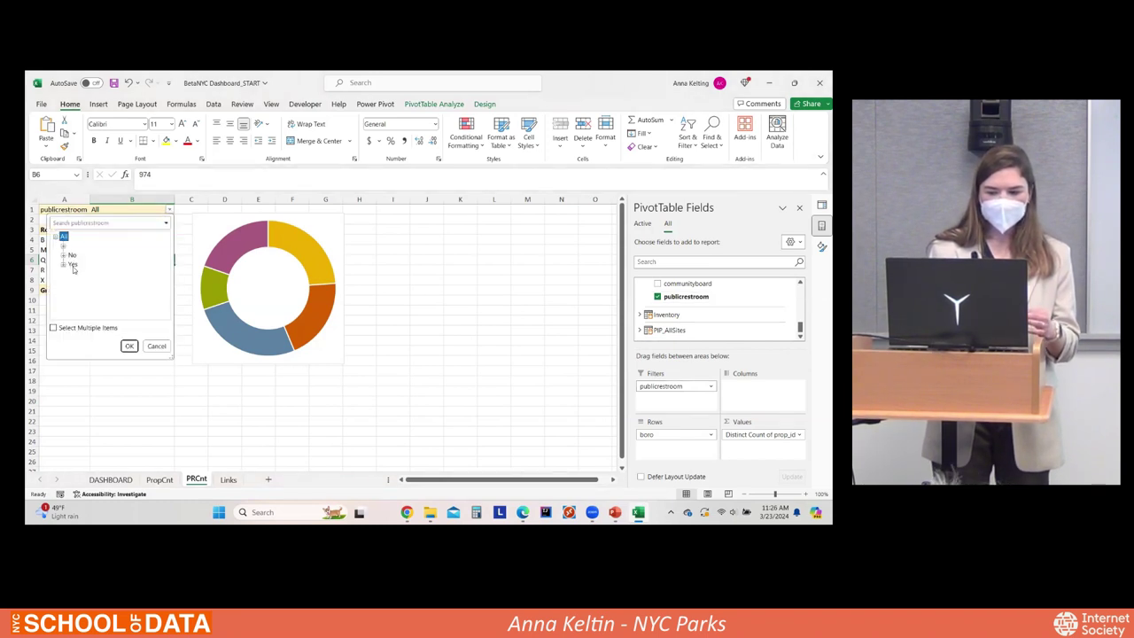
{"action": "left_click", "coordinate": [73, 265]}
{"action": "left_click", "coordinate": [129, 345]}
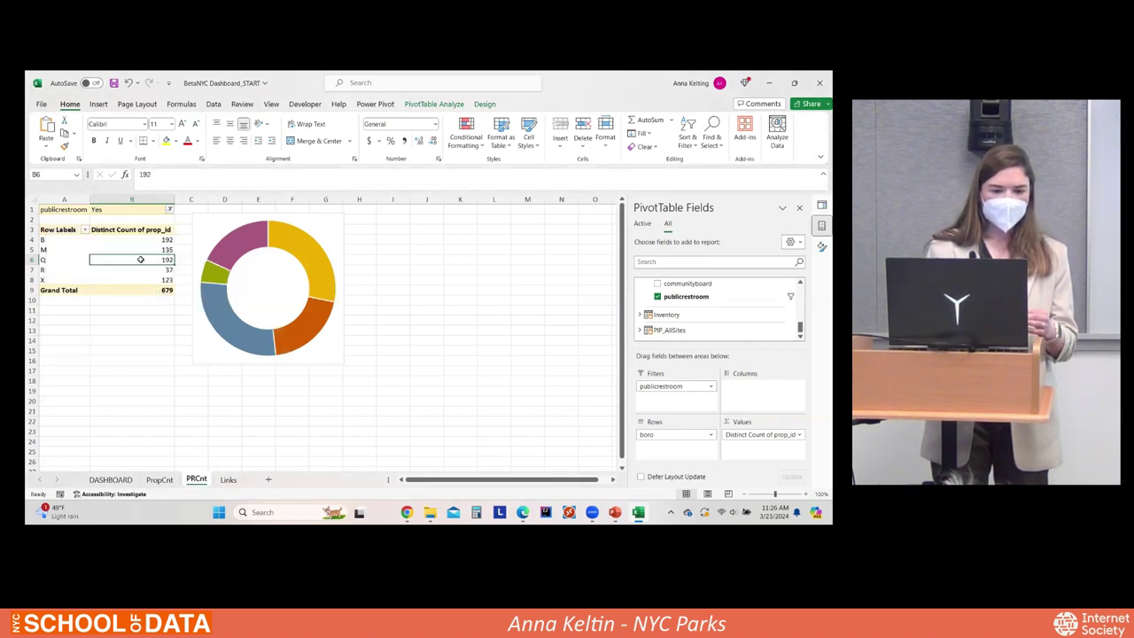
Step: Copy the public restroom doughnut chart from PRCnt onto the DASHBOARD sheet
{"action": "left_click", "coordinate": [211, 220]}
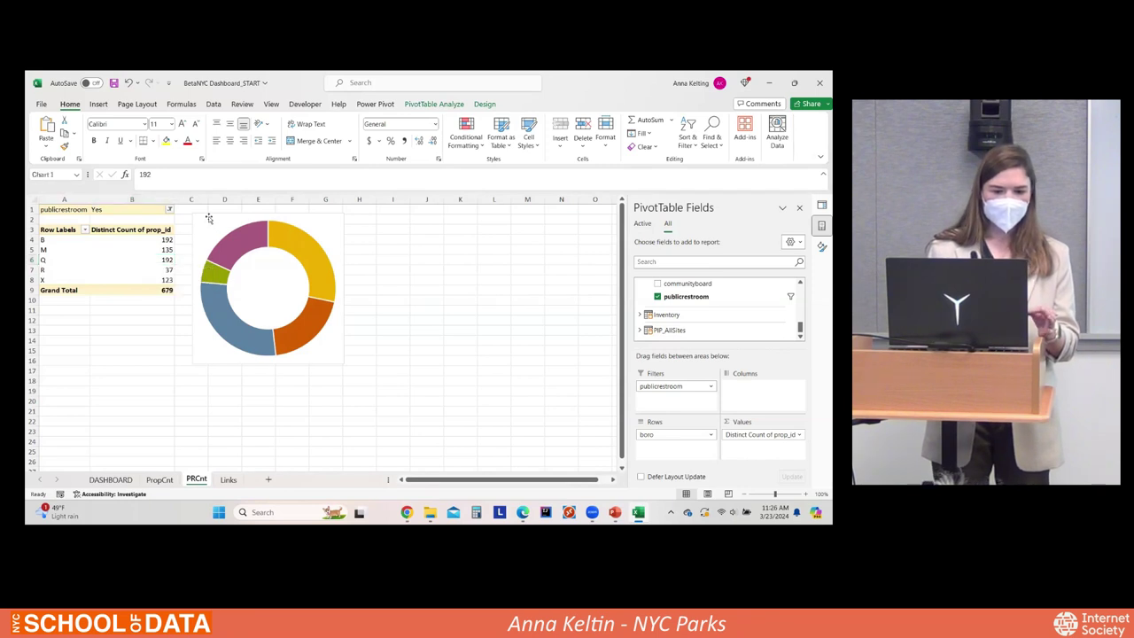
{"action": "left_click", "coordinate": [106, 480]}
{"action": "key", "text": "ctrl+v"}
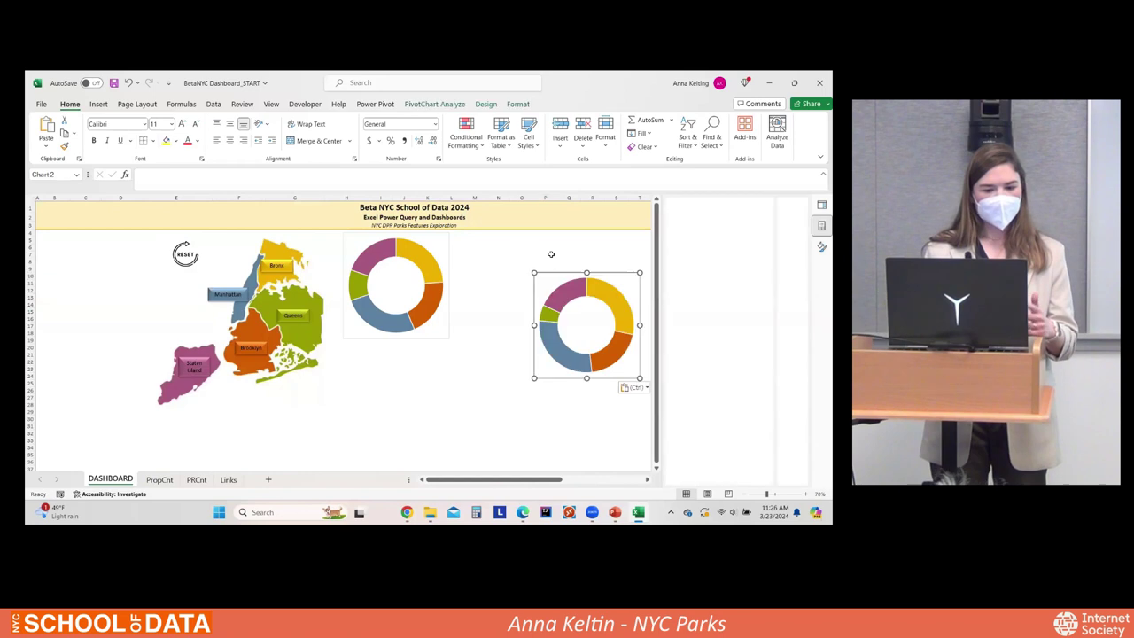
Step: Position the public restroom doughnut chart beside the first doughnut chart on the DASHBOARD sheet
{"action": "left_click_drag", "start_coordinate": [557, 271], "coordinate": [482, 238]}
{"action": "left_click", "coordinate": [474, 389]}
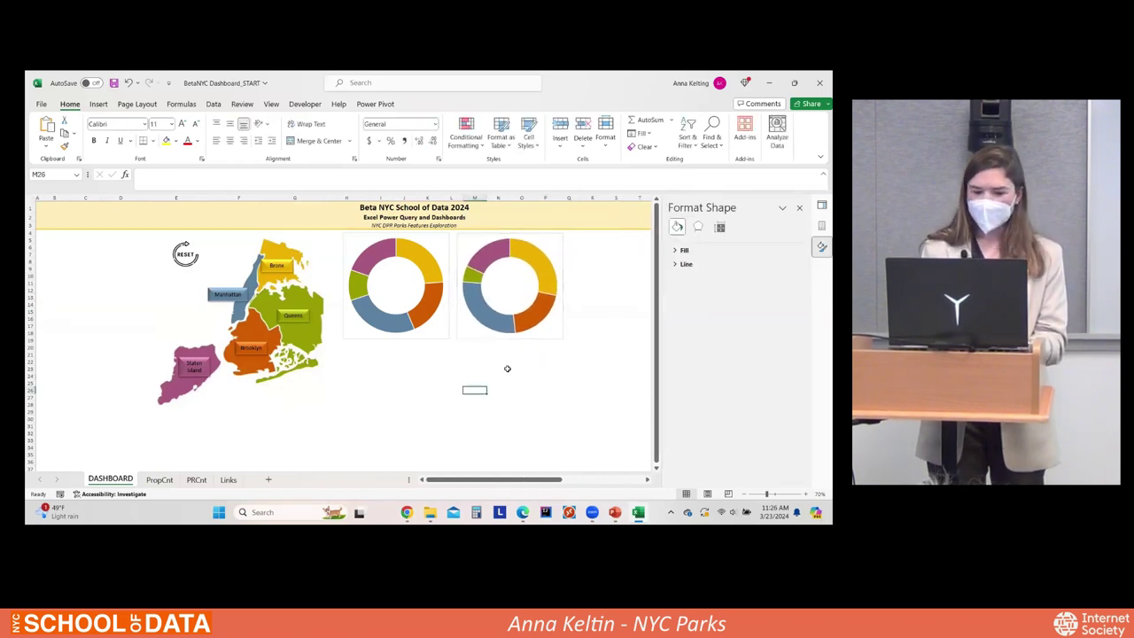
Step: Insert a PivotTable from the Data Model on a new worksheet placed before the PropCnt sheet
{"action": "left_click", "coordinate": [165, 482]}
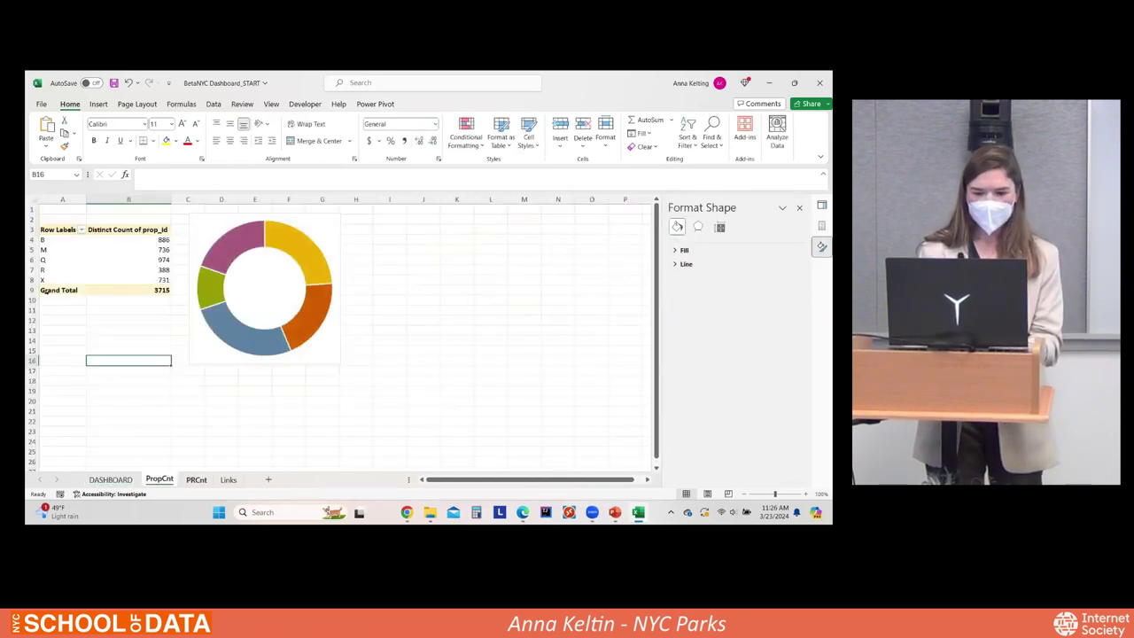
{"action": "left_click", "coordinate": [101, 106]}
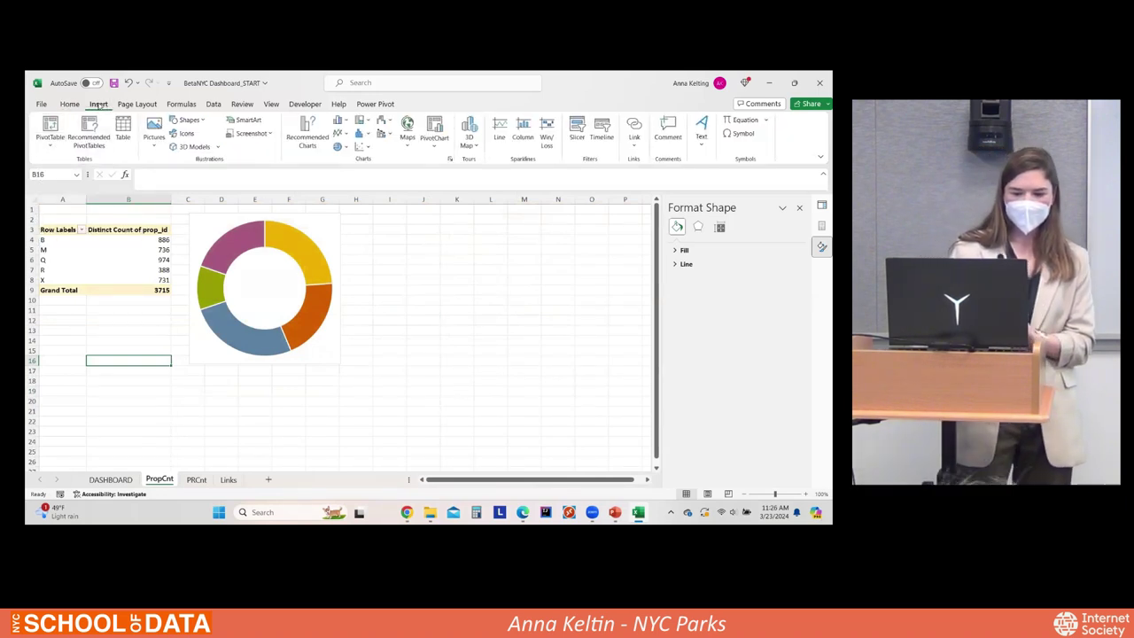
{"action": "left_click", "coordinate": [51, 147]}
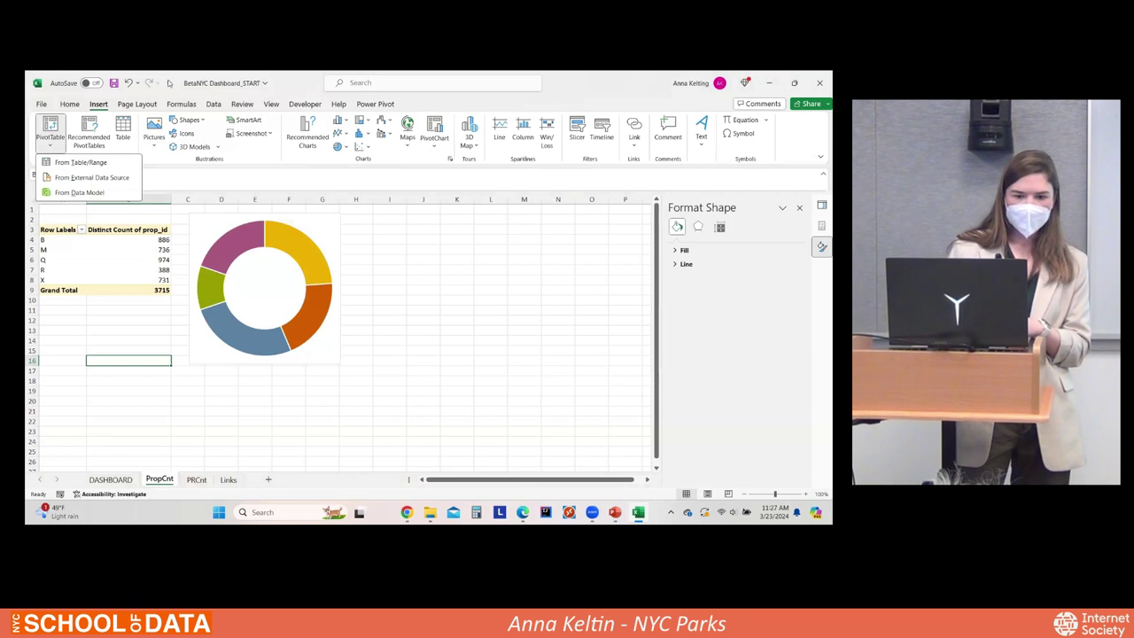
{"action": "left_click", "coordinate": [80, 192]}
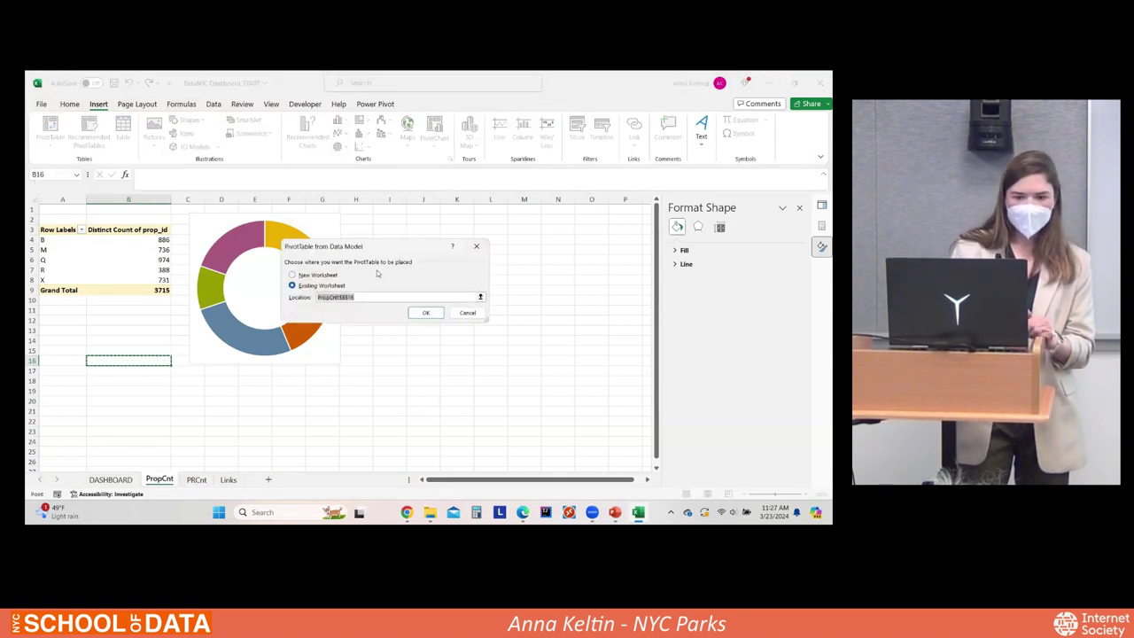
{"action": "left_click", "coordinate": [324, 276]}
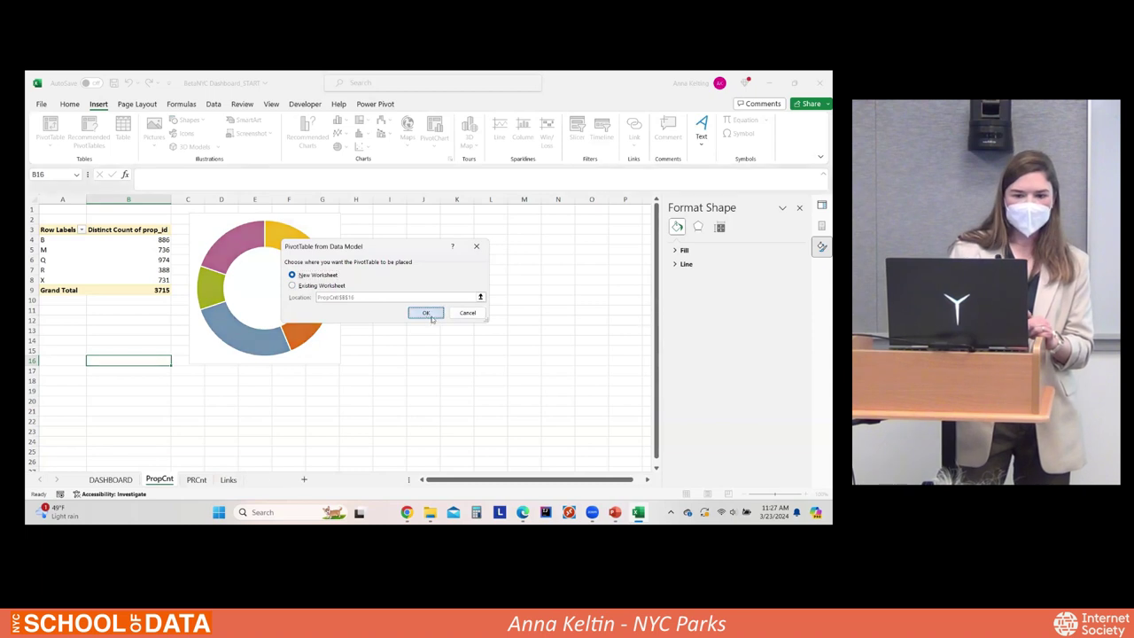
{"action": "left_click", "coordinate": [426, 312]}
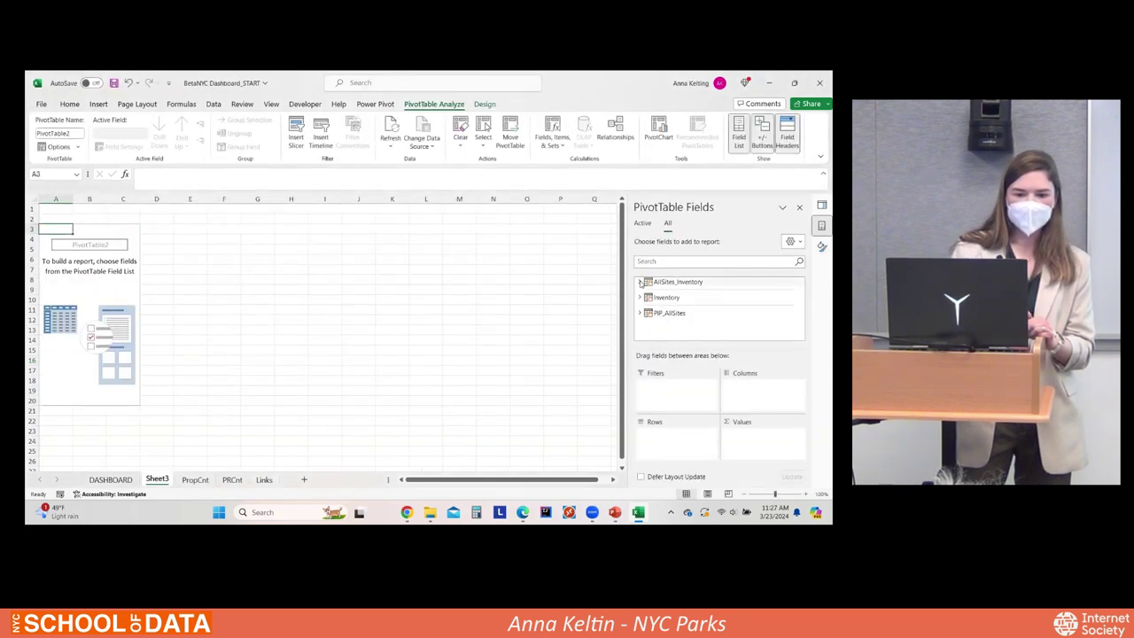
Step: Add the sub_category.1 field from the AllSites_Inventory table as the new PivotTable's row labels
{"action": "left_click", "coordinate": [641, 281]}
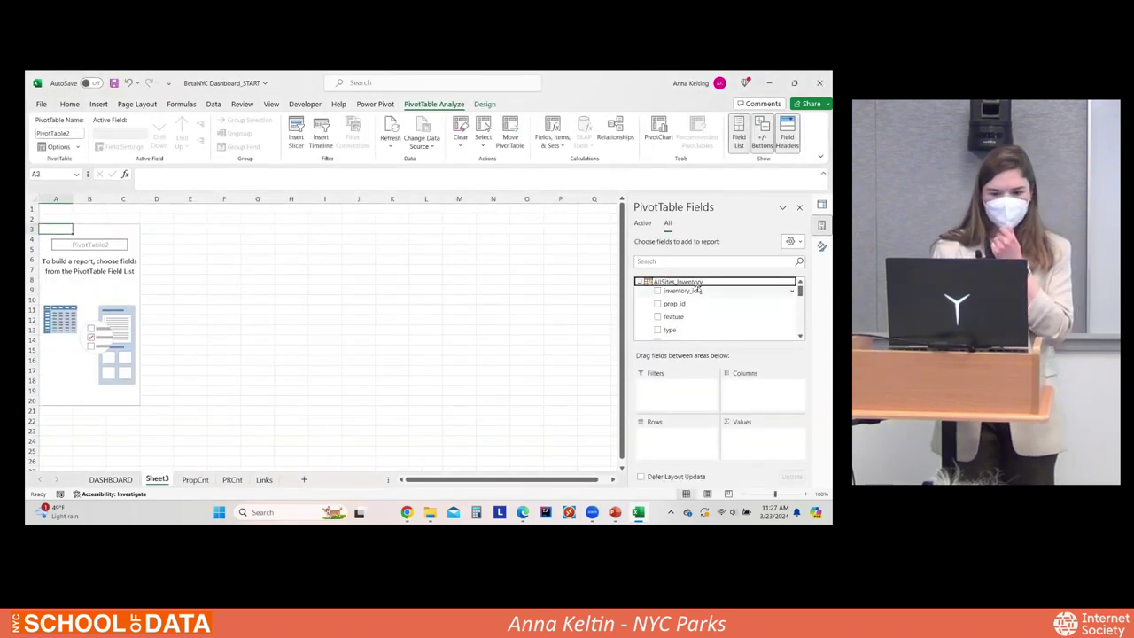
{"action": "scroll", "coordinate": [691, 301], "scroll_direction": "down", "scroll_amount": 5}
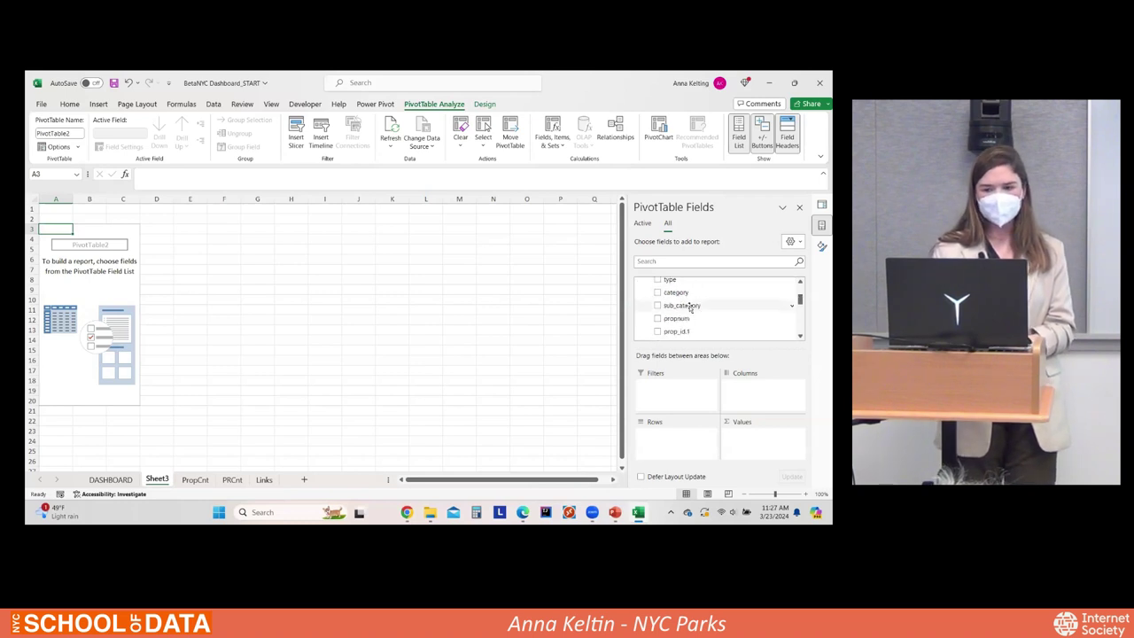
{"action": "scroll", "coordinate": [689, 305], "scroll_direction": "down", "scroll_amount": 5}
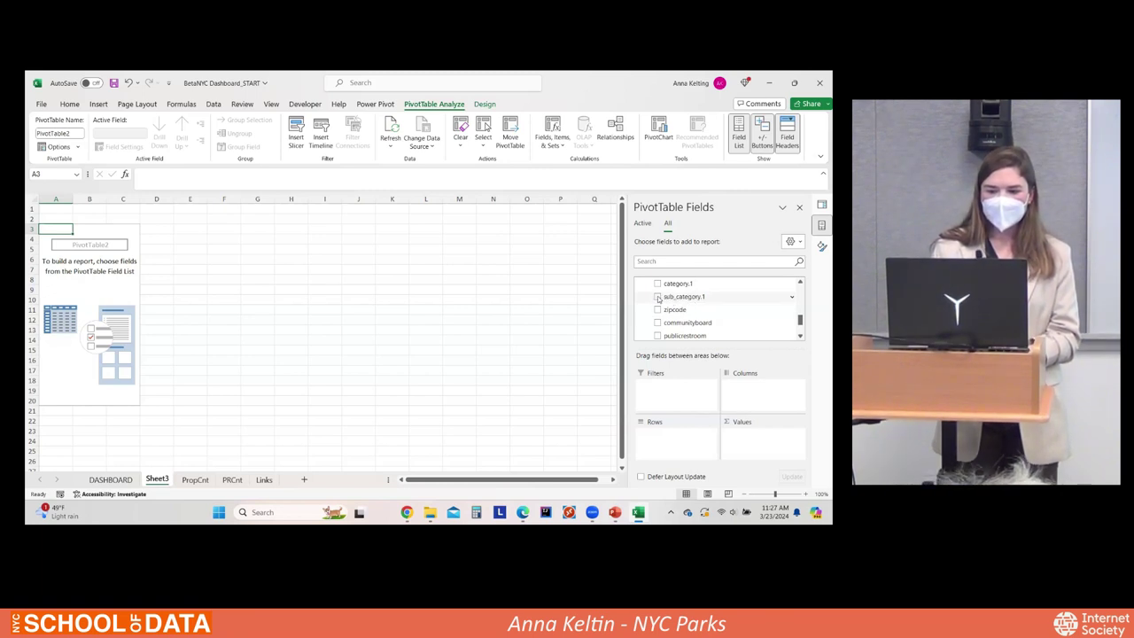
{"action": "left_click", "coordinate": [657, 297]}
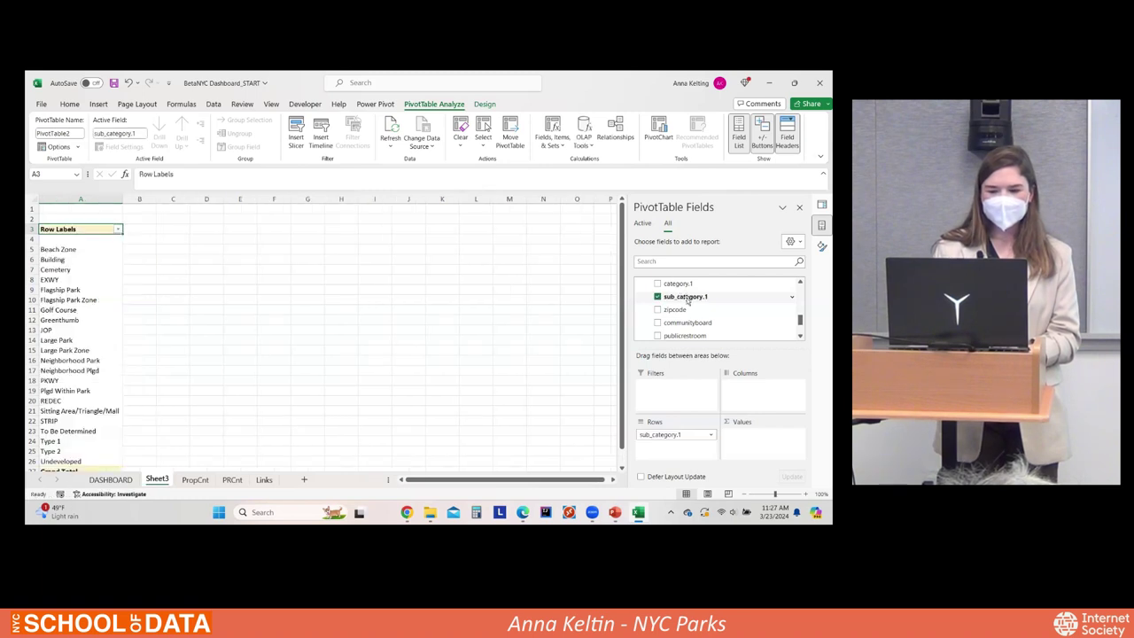
Step: Add prop_id from AllSites_Inventory to the PivotTable's values and summarize it by Distinct Count
{"action": "scroll", "coordinate": [691, 310], "scroll_direction": "up", "scroll_amount": 2}
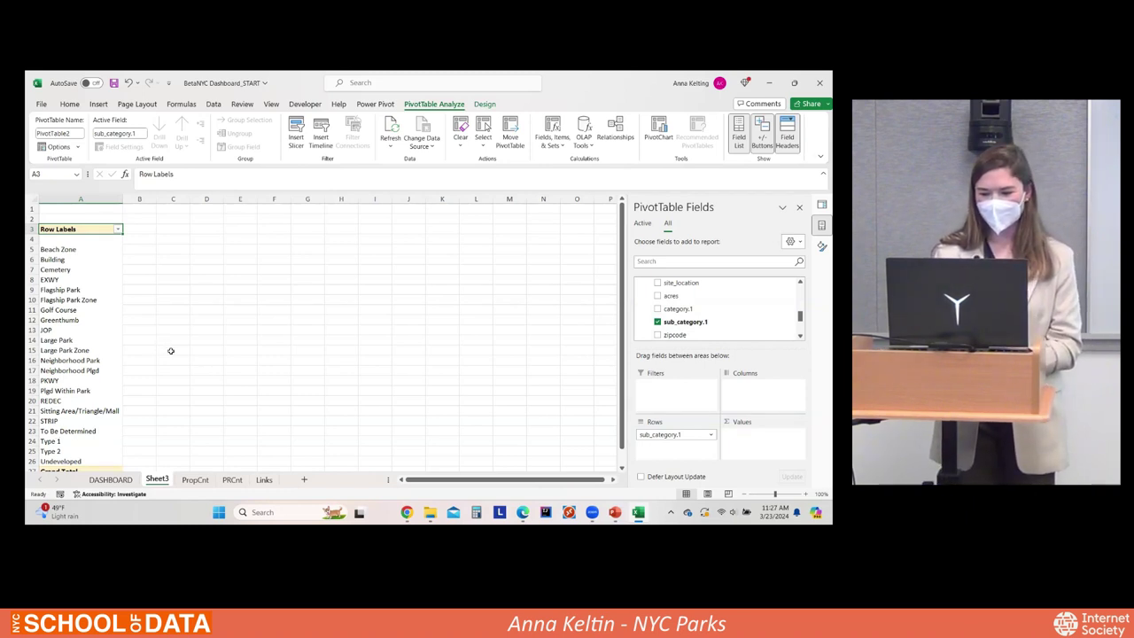
{"action": "scroll", "coordinate": [708, 319], "scroll_direction": "up", "scroll_amount": 3}
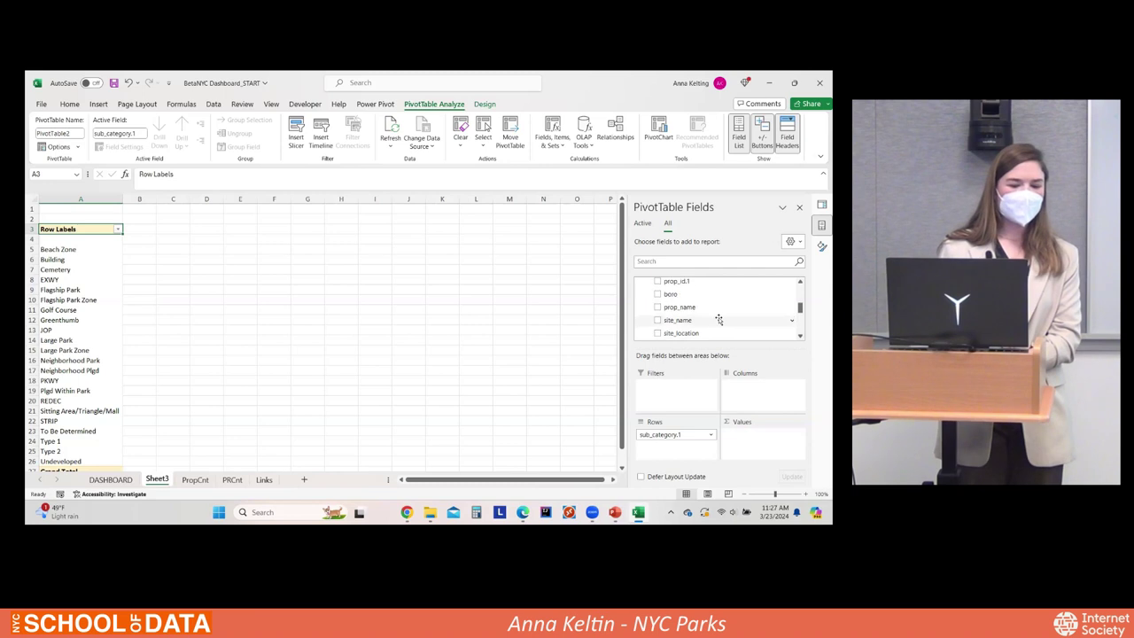
{"action": "scroll", "coordinate": [684, 304], "scroll_direction": "up", "scroll_amount": 3}
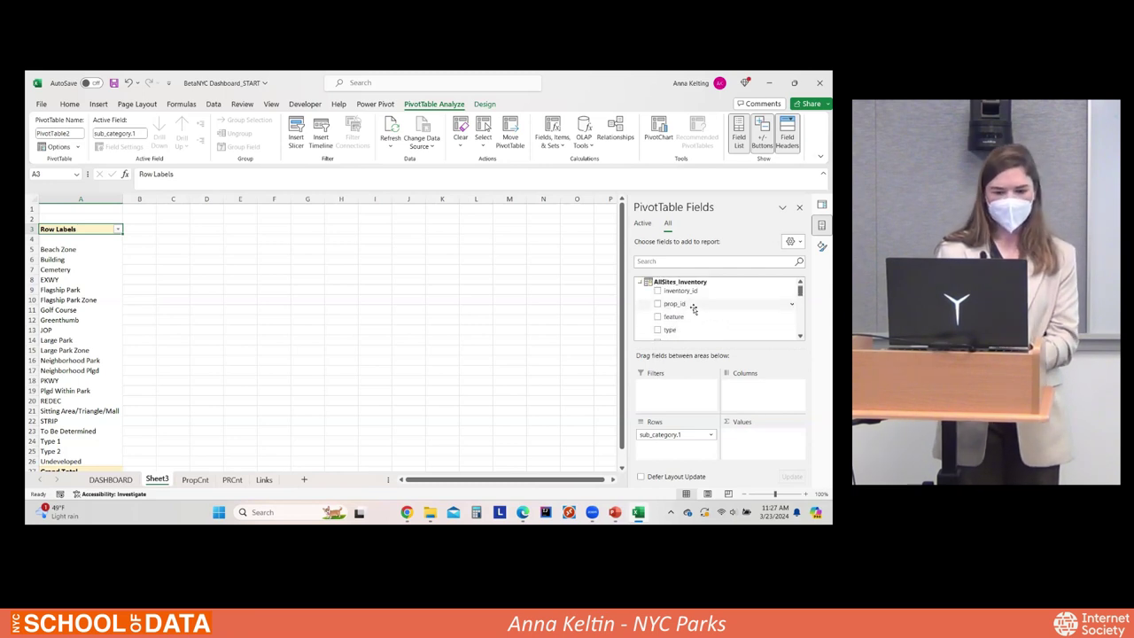
{"action": "left_click_drag", "start_coordinate": [680, 303], "coordinate": [753, 433]}
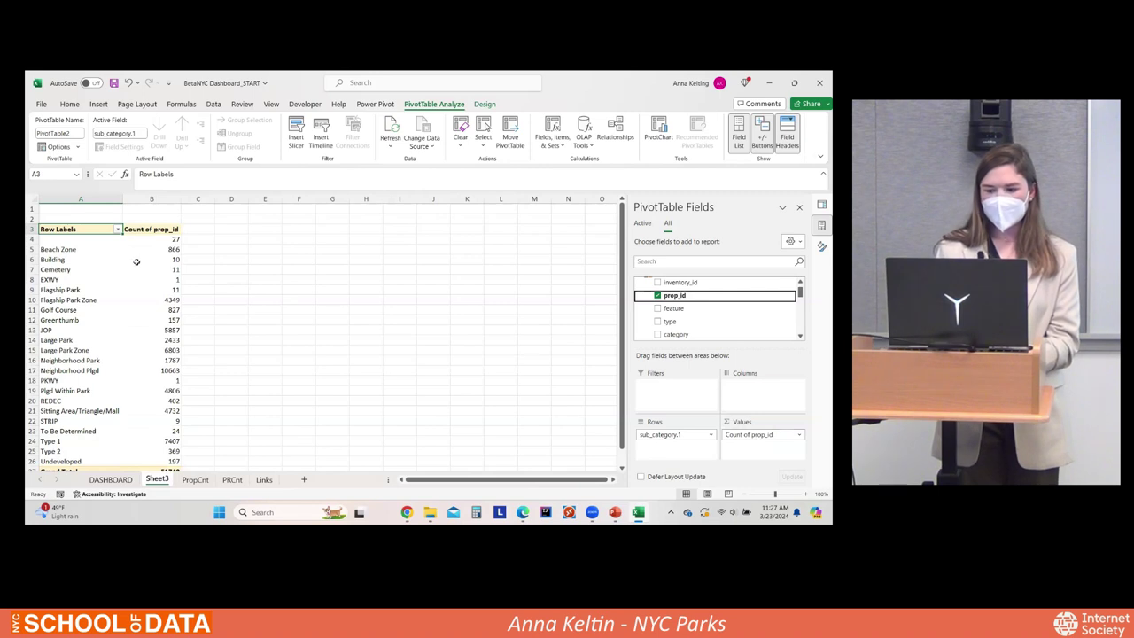
{"action": "right_click", "coordinate": [150, 259]}
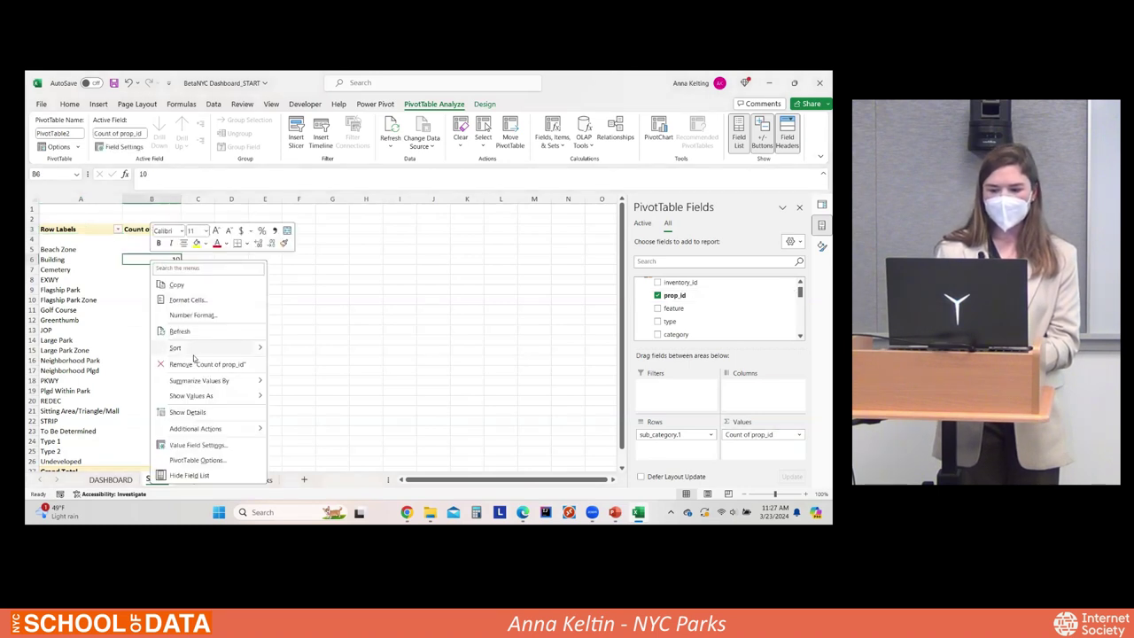
{"action": "mouse_move", "coordinate": [217, 381]}
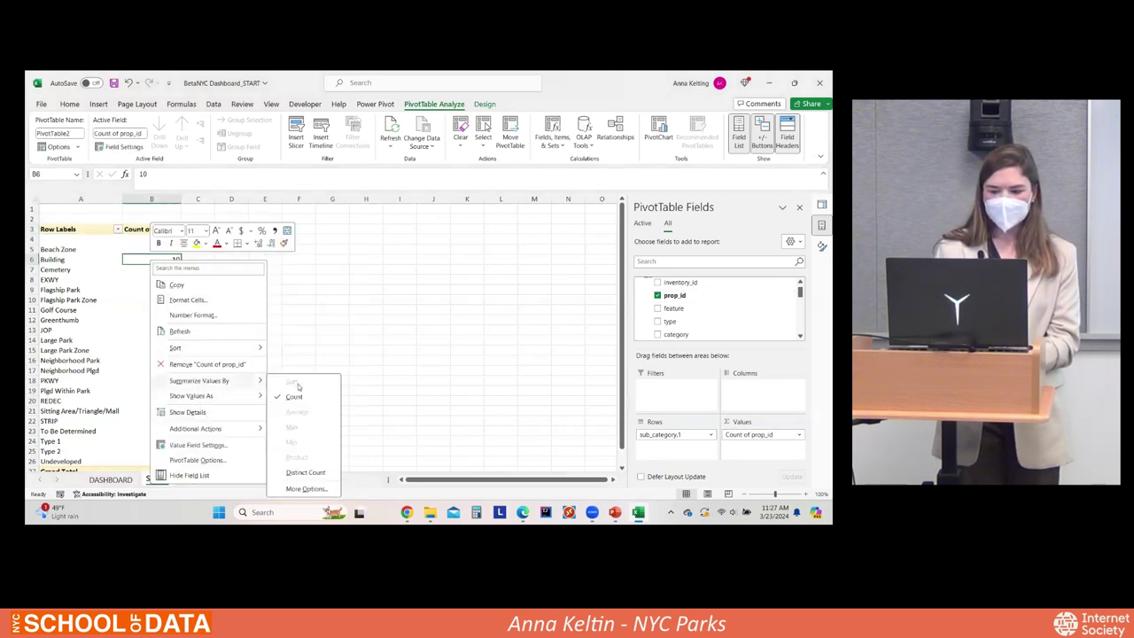
{"action": "left_click", "coordinate": [303, 474]}
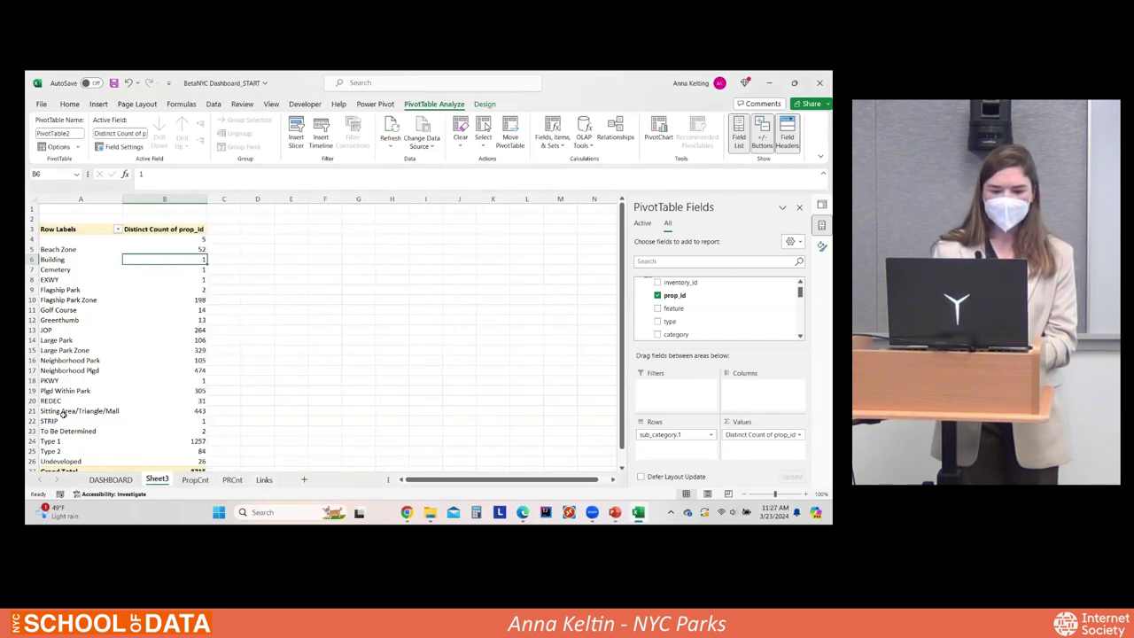
Step: Add the boro field as the PivotTable's column labels to split the sub-category counts by borough
{"action": "scroll", "coordinate": [79, 305], "scroll_direction": "down", "scroll_amount": 1}
{"action": "scroll", "coordinate": [79, 305], "scroll_direction": "up", "scroll_amount": 1}
{"action": "scroll", "coordinate": [712, 310], "scroll_direction": "down", "scroll_amount": 2}
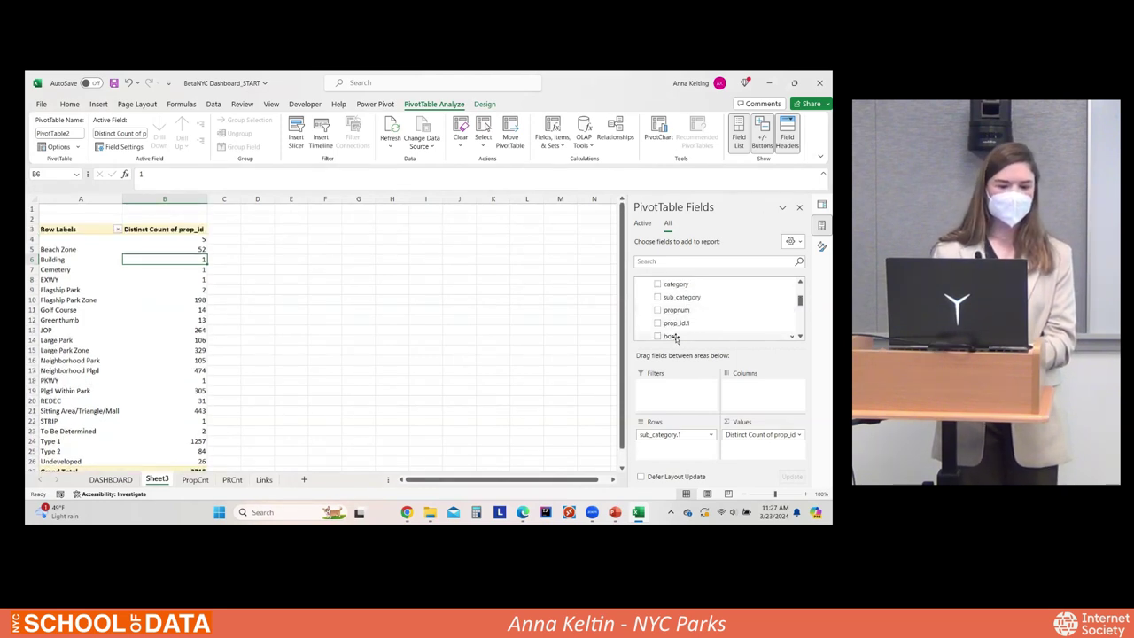
{"action": "left_click_drag", "start_coordinate": [673, 338], "coordinate": [757, 390]}
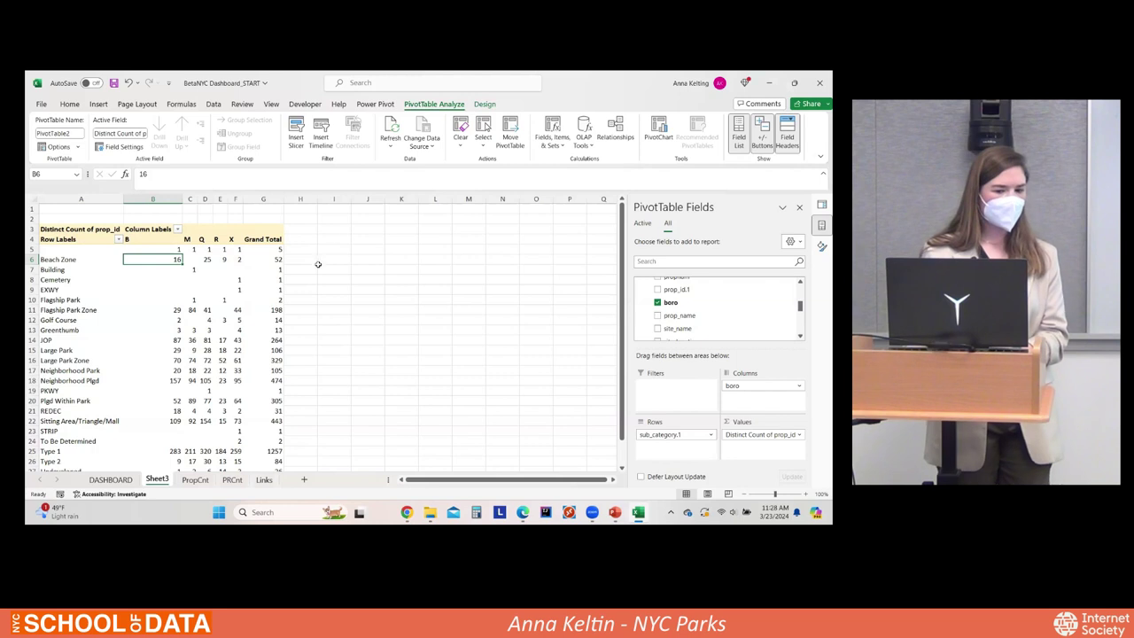
Step: Insert an enlarged 2-D clustered column PivotChart beside the PivotTable and hide all field buttons on it
{"action": "left_click", "coordinate": [98, 105]}
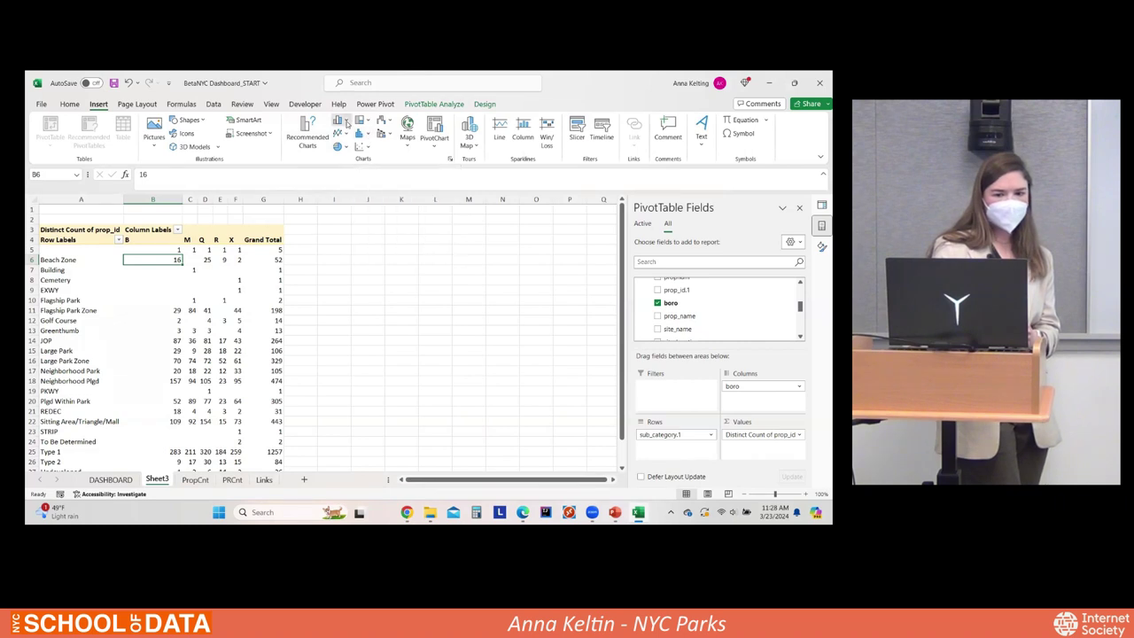
{"action": "left_click", "coordinate": [345, 122]}
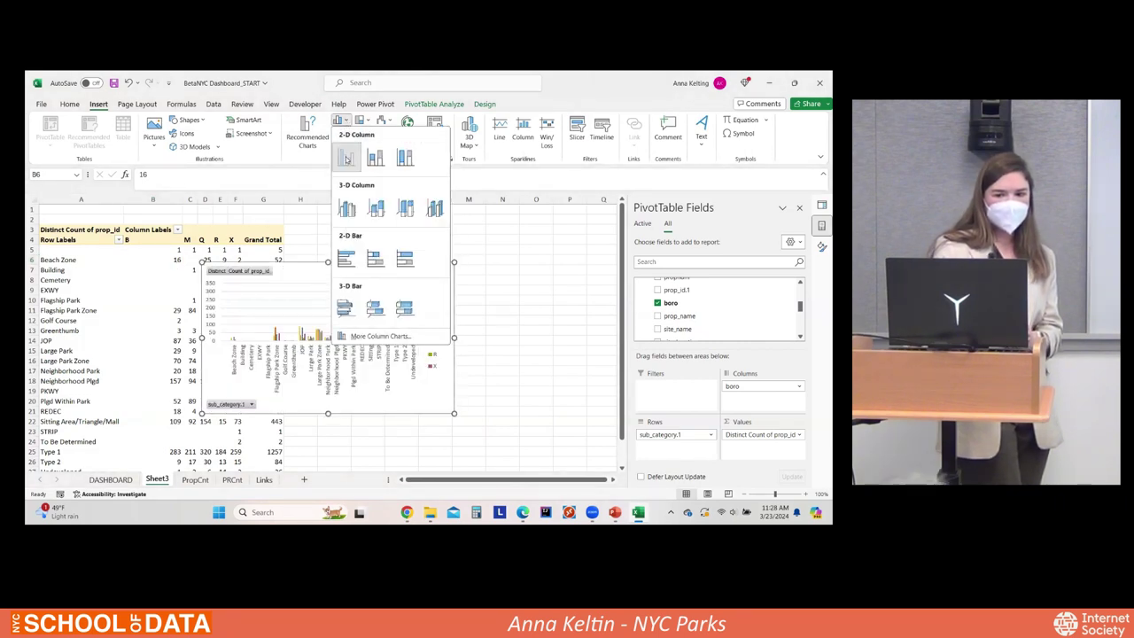
{"action": "left_click", "coordinate": [345, 158]}
{"action": "left_click_drag", "start_coordinate": [453, 406], "coordinate": [611, 414]}
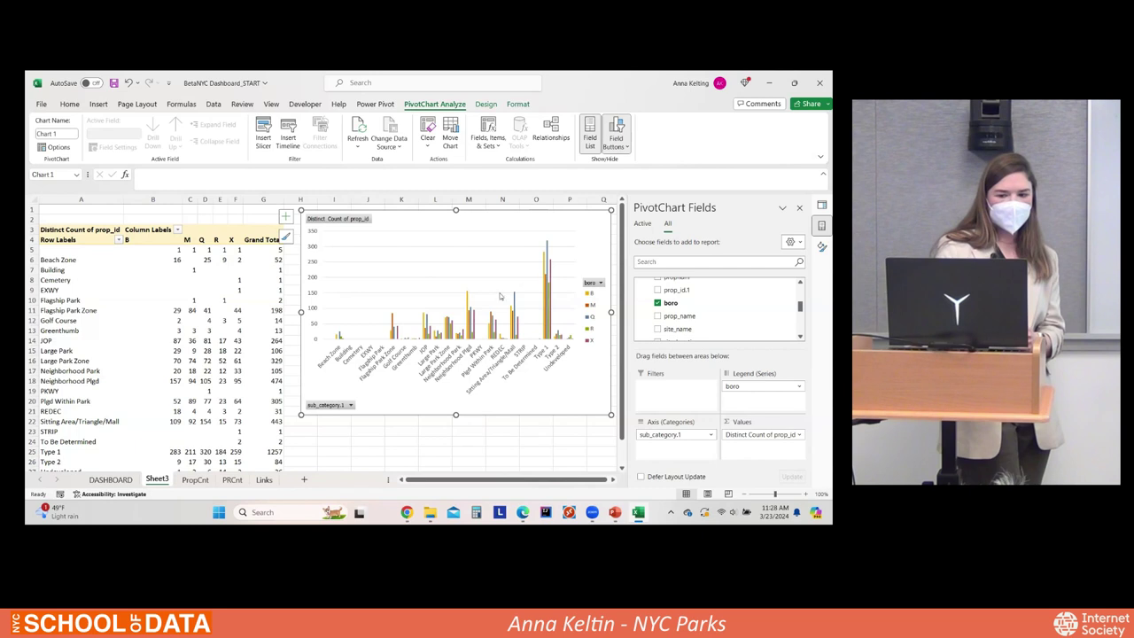
{"action": "right_click", "coordinate": [335, 220]}
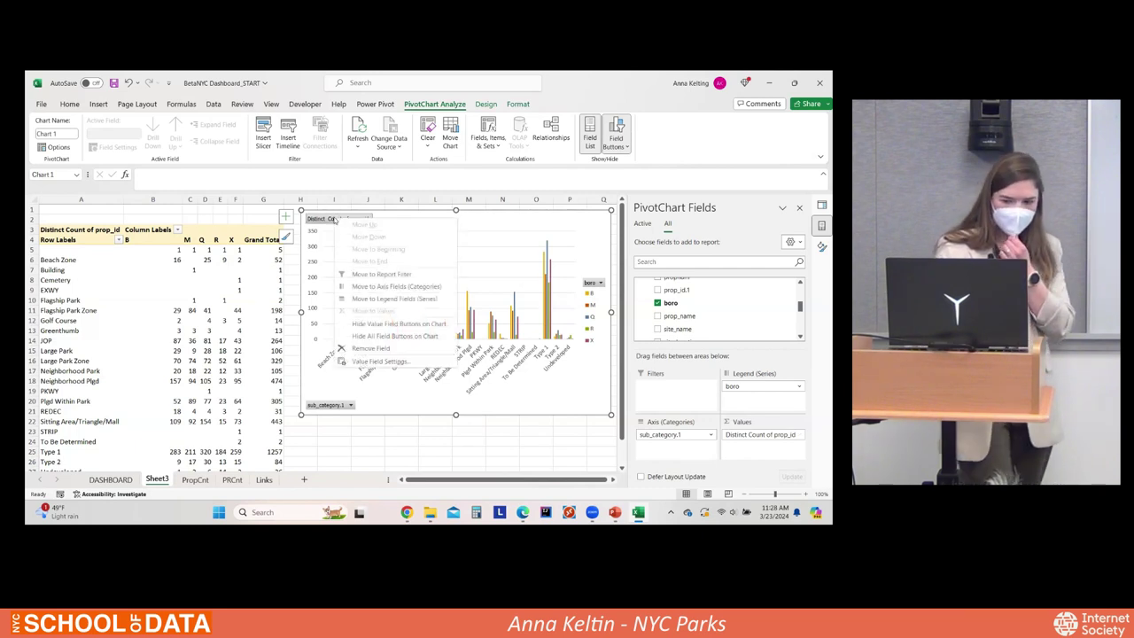
{"action": "left_click", "coordinate": [386, 336]}
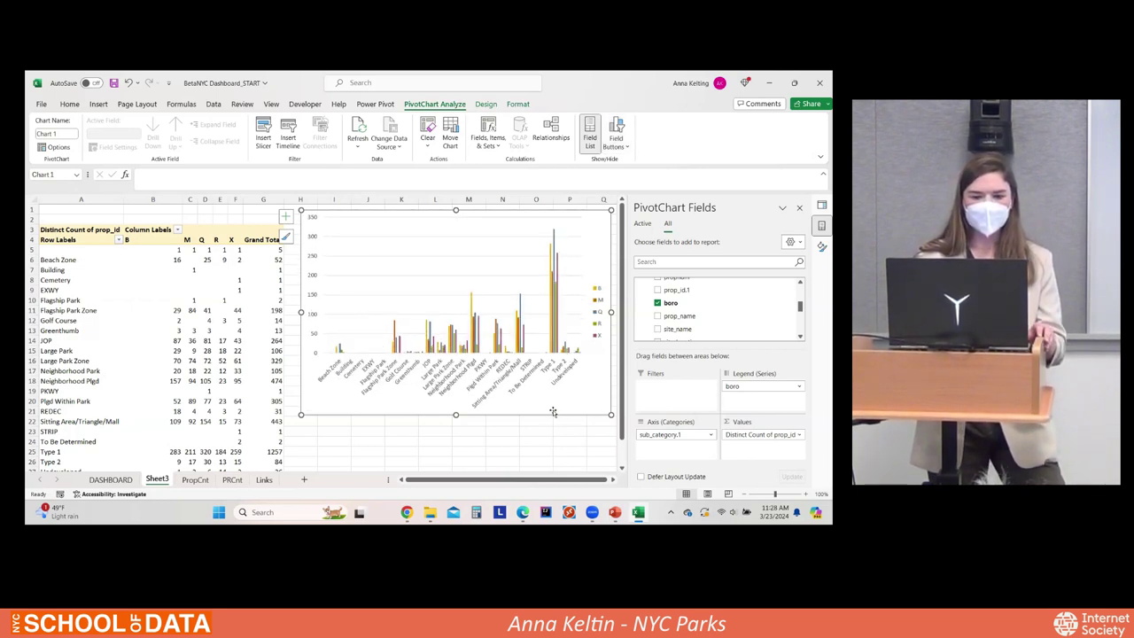
Step: Copy the clustered column chart onto the DASHBOARD sheet and position it directly below the two doughnut charts
{"action": "key", "text": "ctrl+Page_Up"}
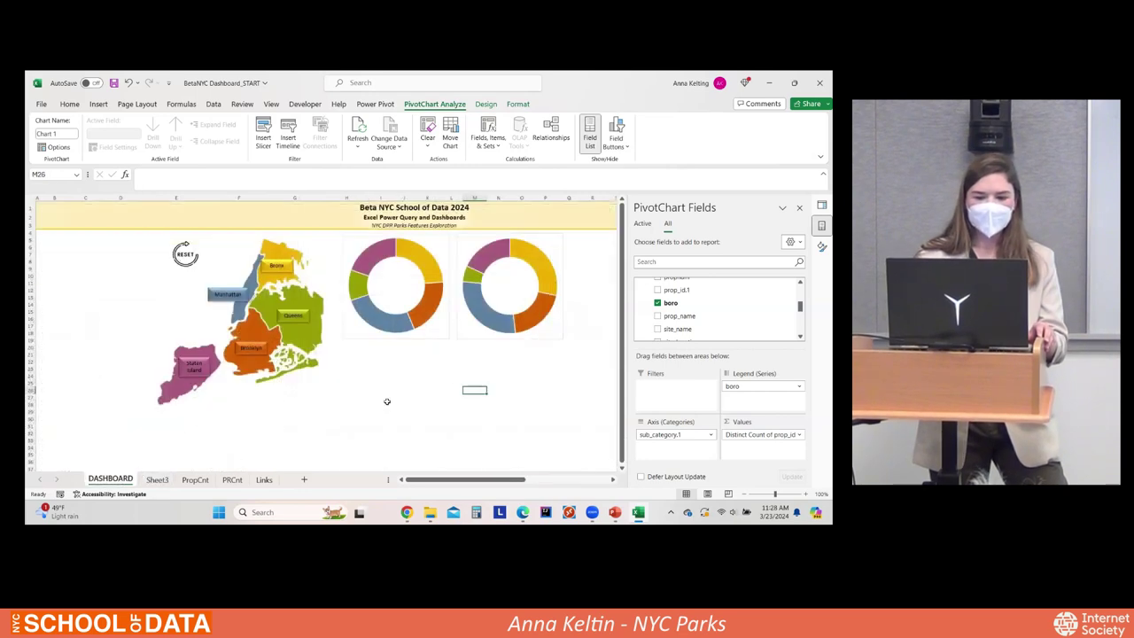
{"action": "key", "text": "ctrl+v"}
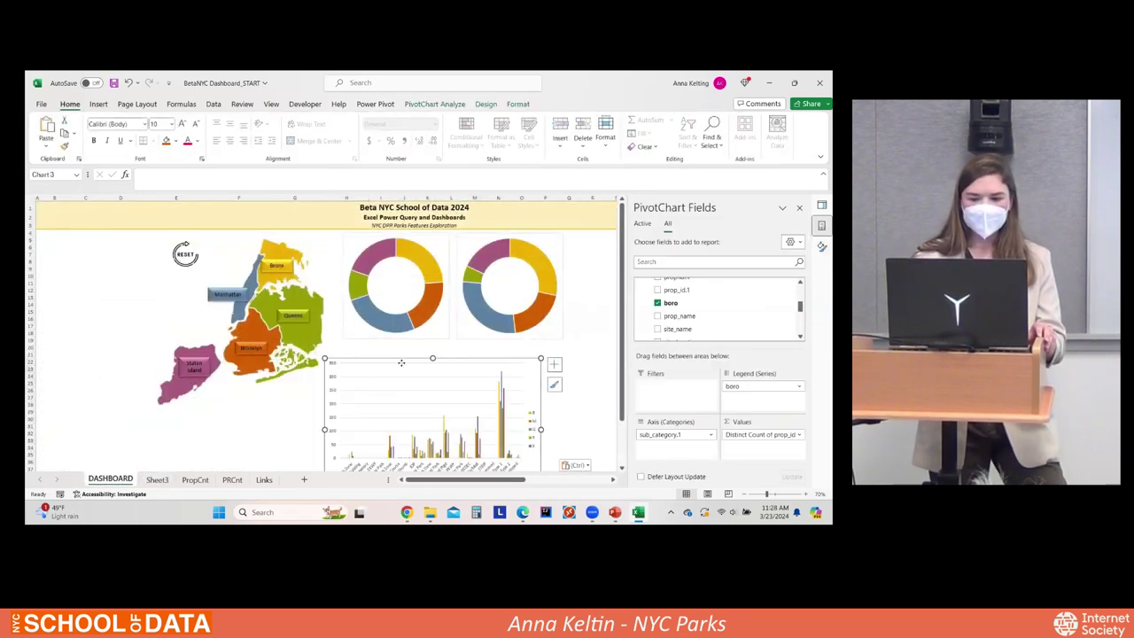
{"action": "left_click", "coordinate": [383, 368]}
{"action": "left_click_drag", "start_coordinate": [454, 358], "coordinate": [475, 342]}
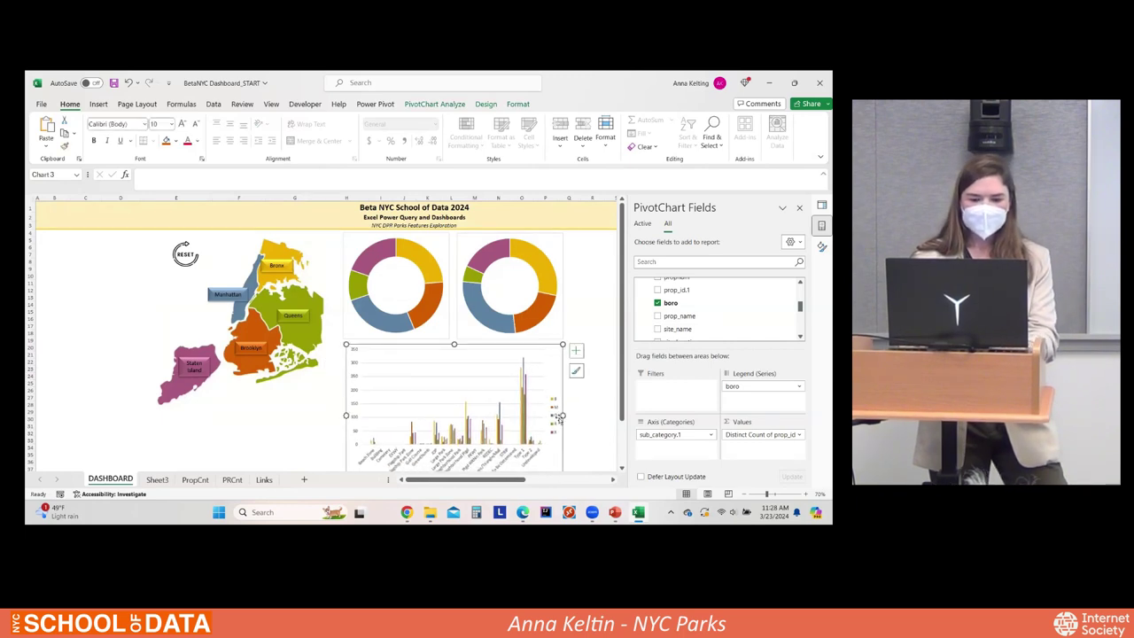
{"action": "left_click", "coordinate": [592, 418]}
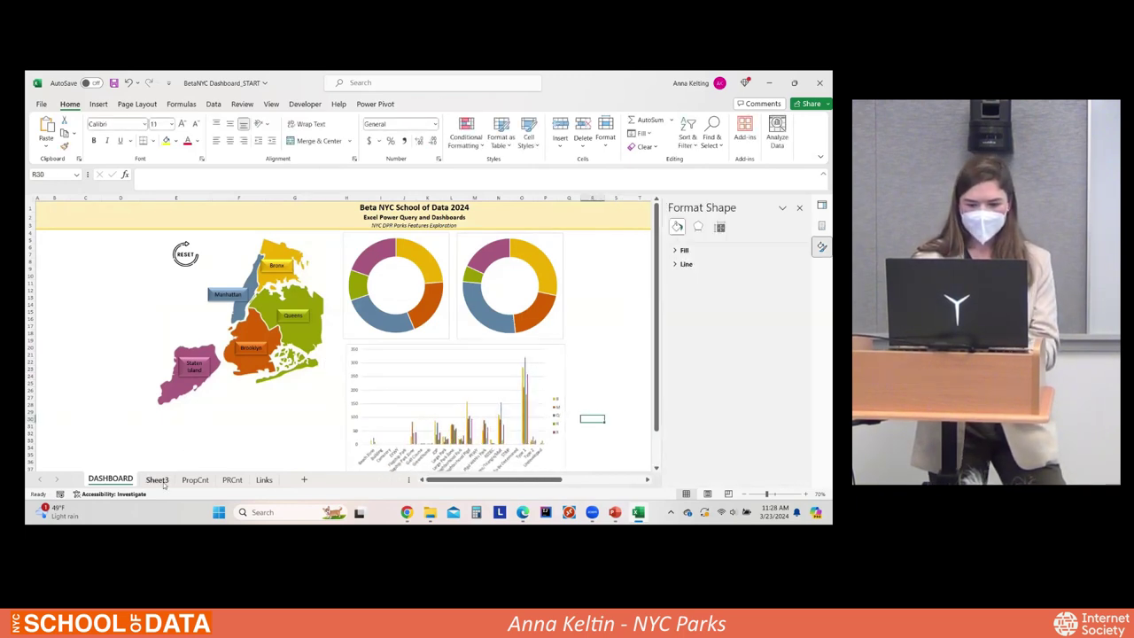
Step: Rename the Sheet3 worksheet as Category
{"action": "right_click", "coordinate": [158, 480]}
{"action": "key", "text": "Escape"}
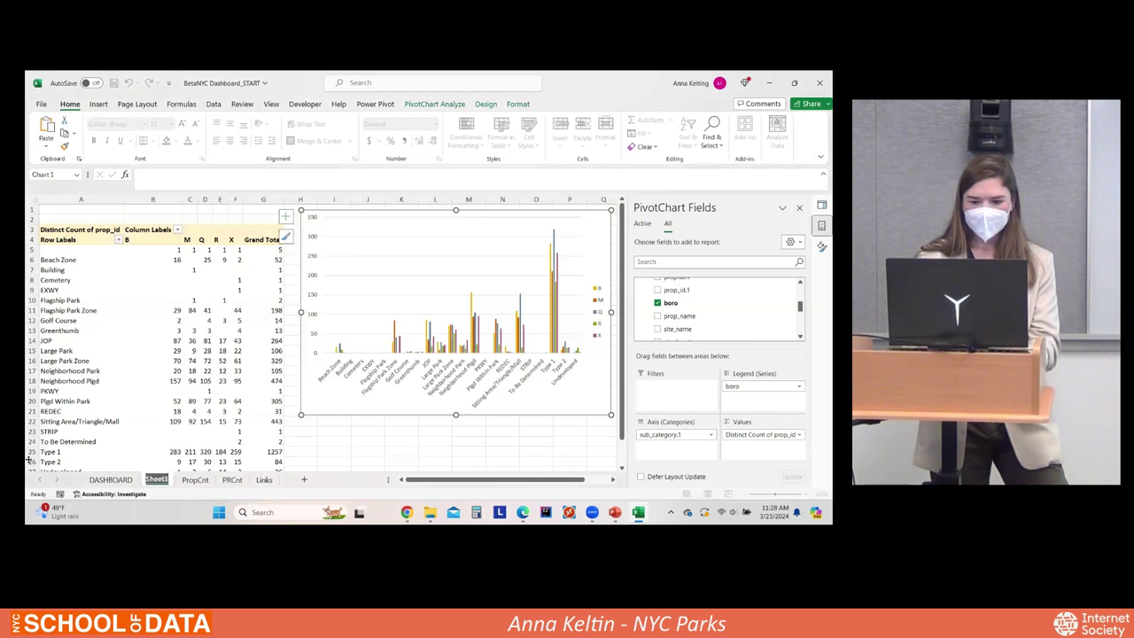
{"action": "type", "text": "Category"}
{"action": "key", "text": "Return"}
Step: Set the PivotTable name on the Category sheet to Category
{"action": "left_click_drag", "start_coordinate": [80, 371], "coordinate": [80, 381]}
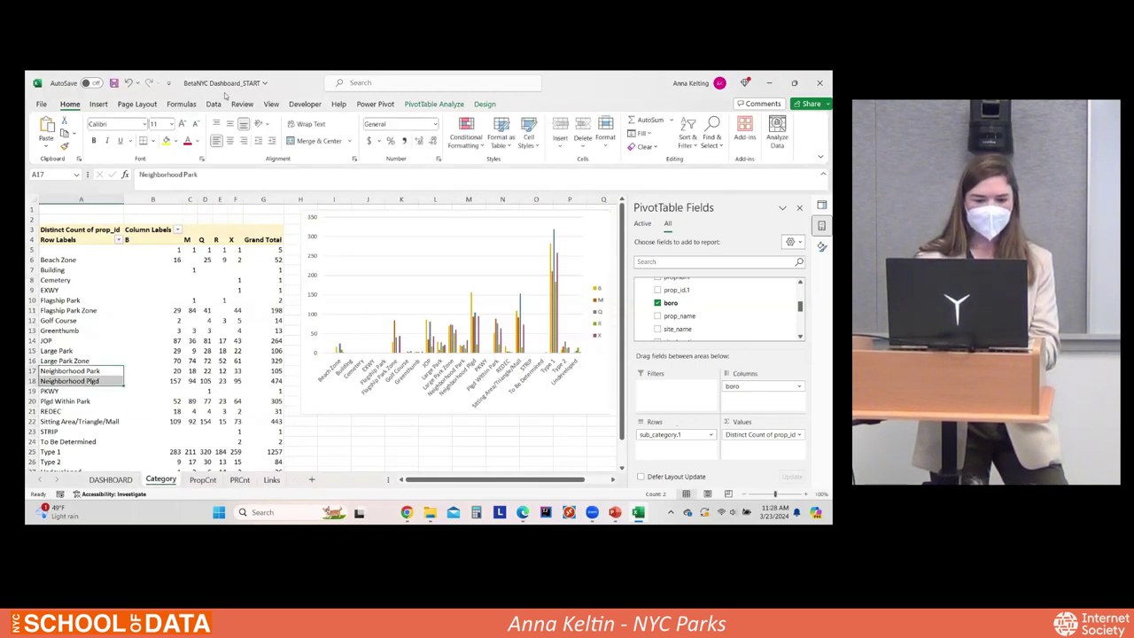
{"action": "left_click", "coordinate": [421, 106]}
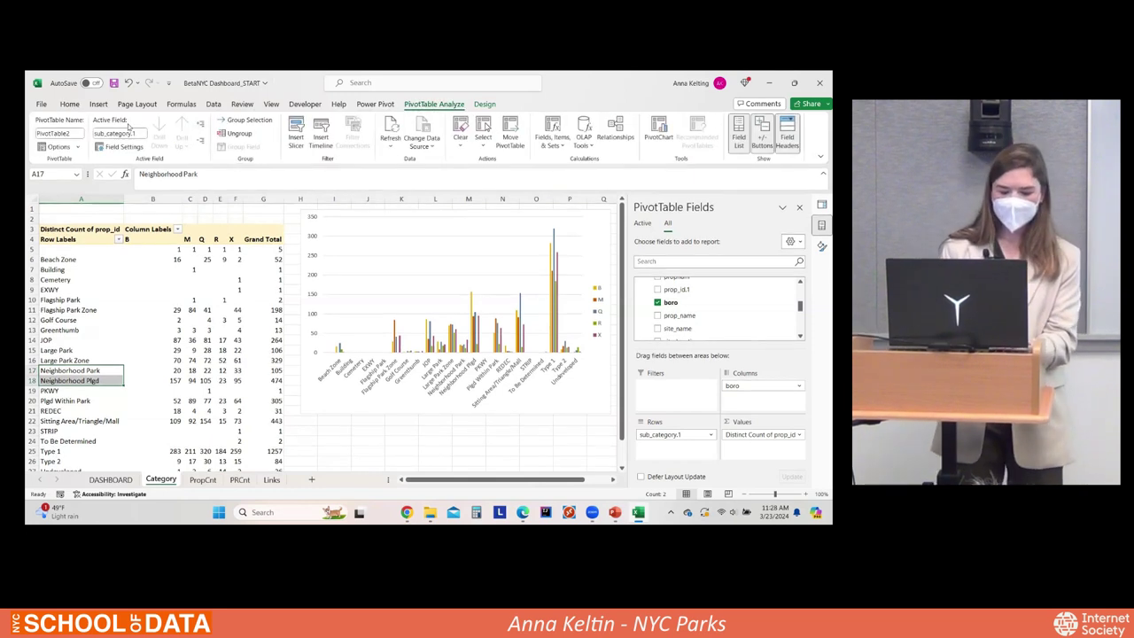
{"action": "left_click", "coordinate": [75, 132]}
{"action": "type", "text": "Categor"}
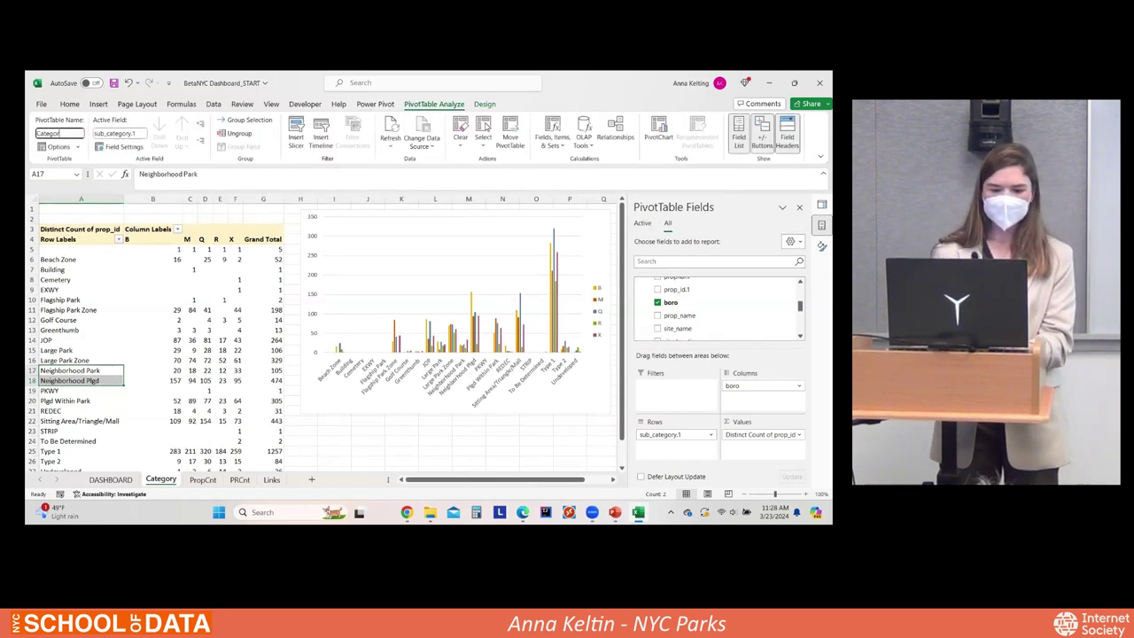
{"action": "type", "text": "y"}
{"action": "left_click", "coordinate": [220, 400]}
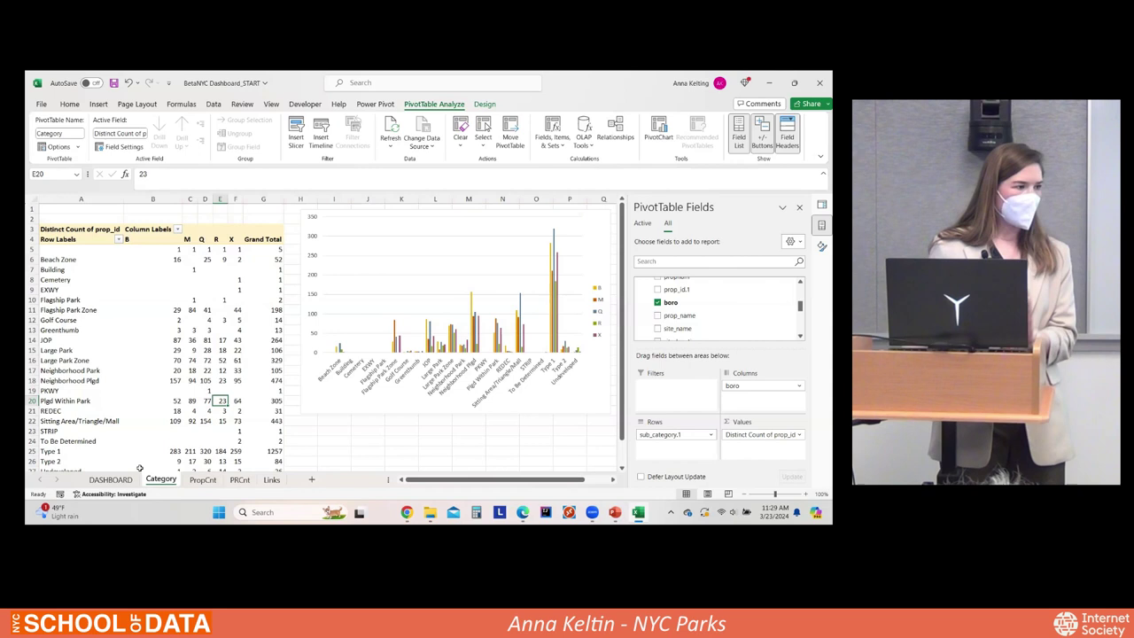
Step: Duplicate the Category sheet in front of PropCnt and return to the original Category sheet
{"action": "left_click_drag", "start_coordinate": [188, 483], "coordinate": [187, 481]}
{"action": "left_click", "coordinate": [169, 479]}
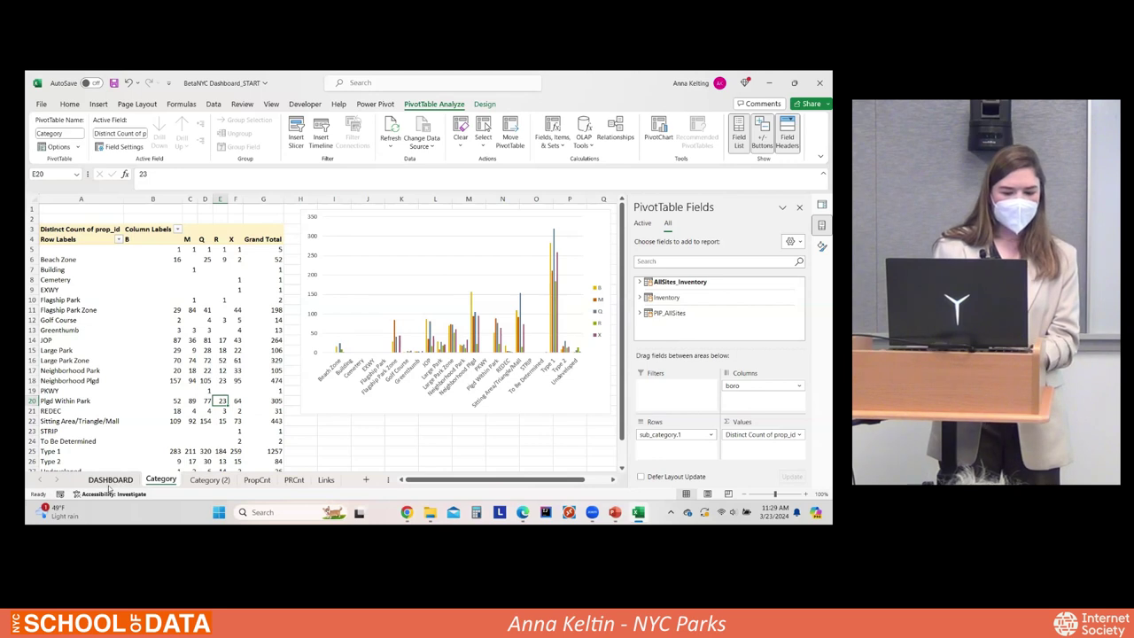
Step: Insert a PivotTable from the Data Model on the DASHBOARD sheet at cell B32, below the borough map
{"action": "left_click", "coordinate": [98, 104]}
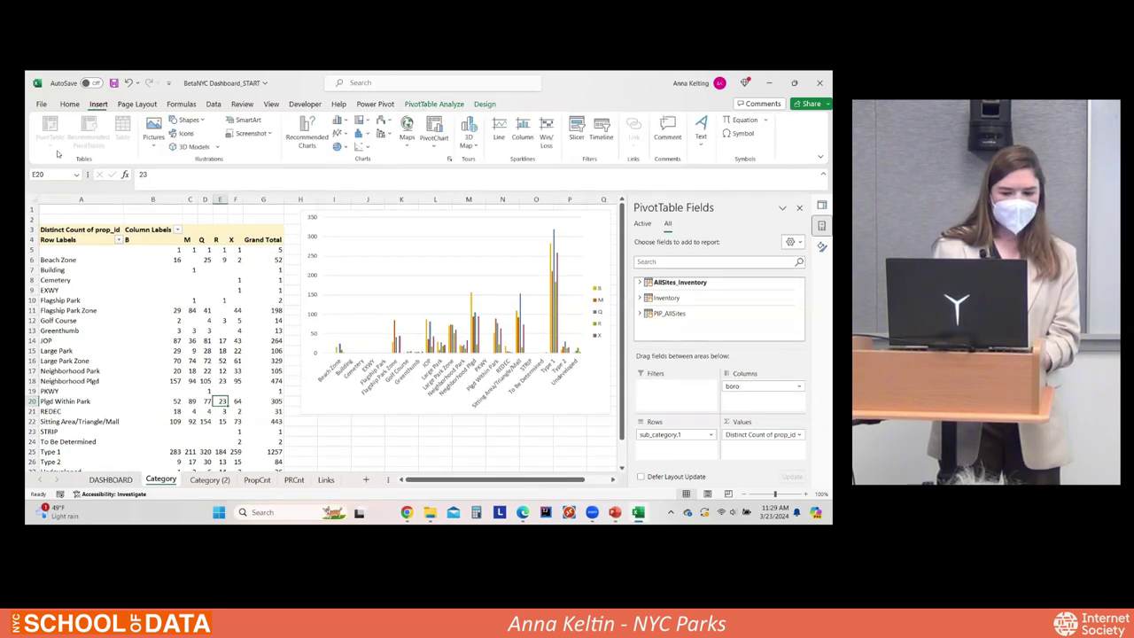
{"action": "left_click", "coordinate": [367, 430]}
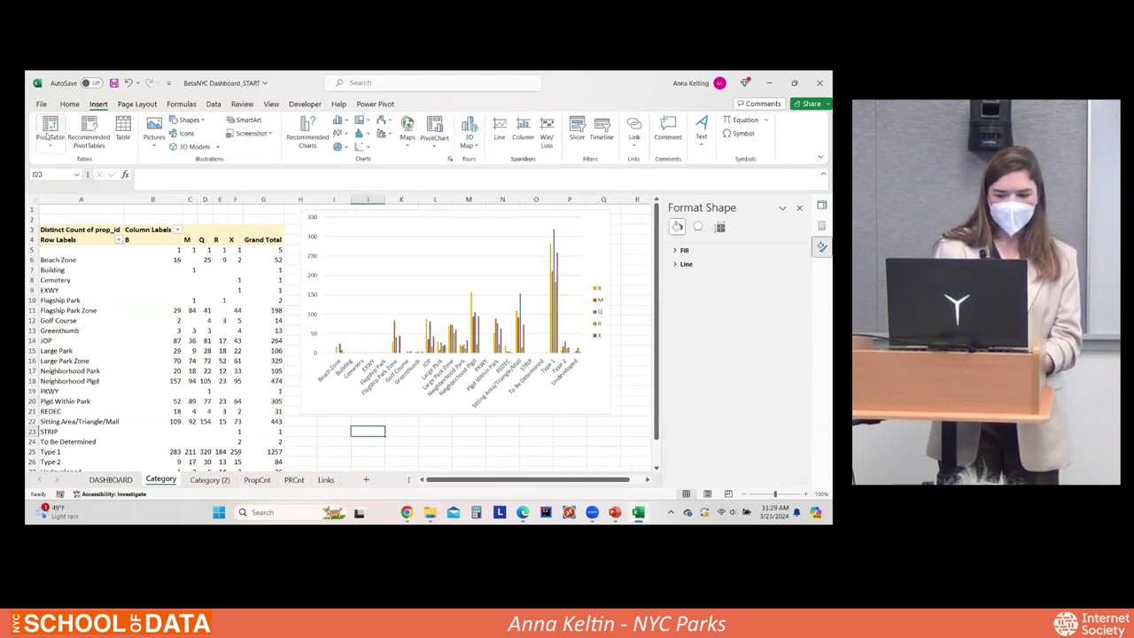
{"action": "left_click", "coordinate": [110, 479]}
{"action": "left_click", "coordinate": [58, 431]}
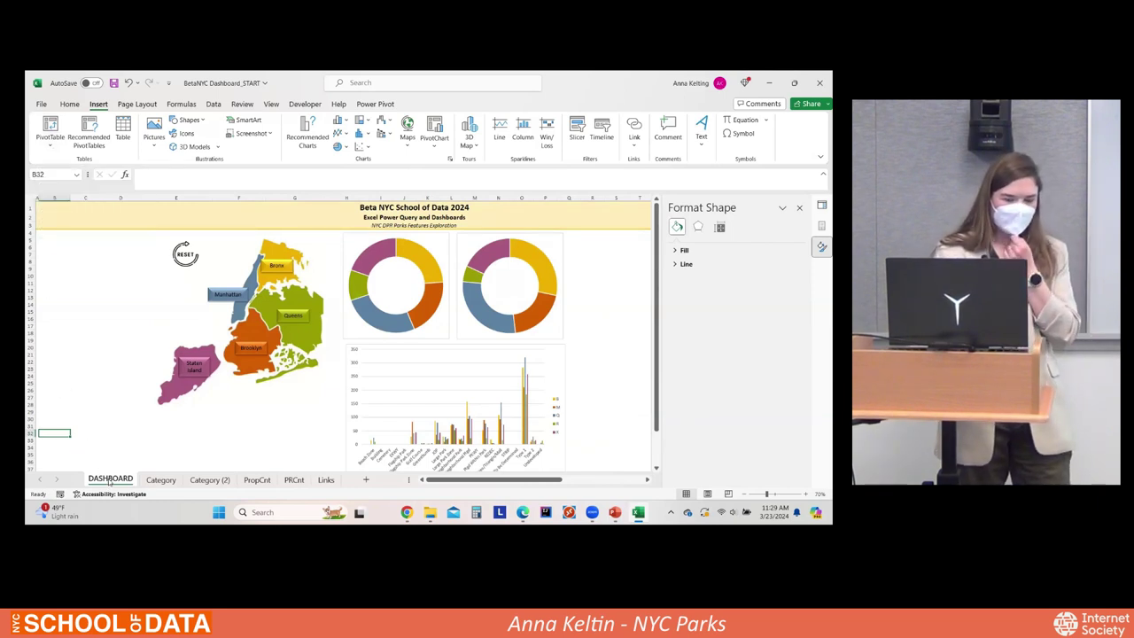
{"action": "left_click", "coordinate": [50, 140]}
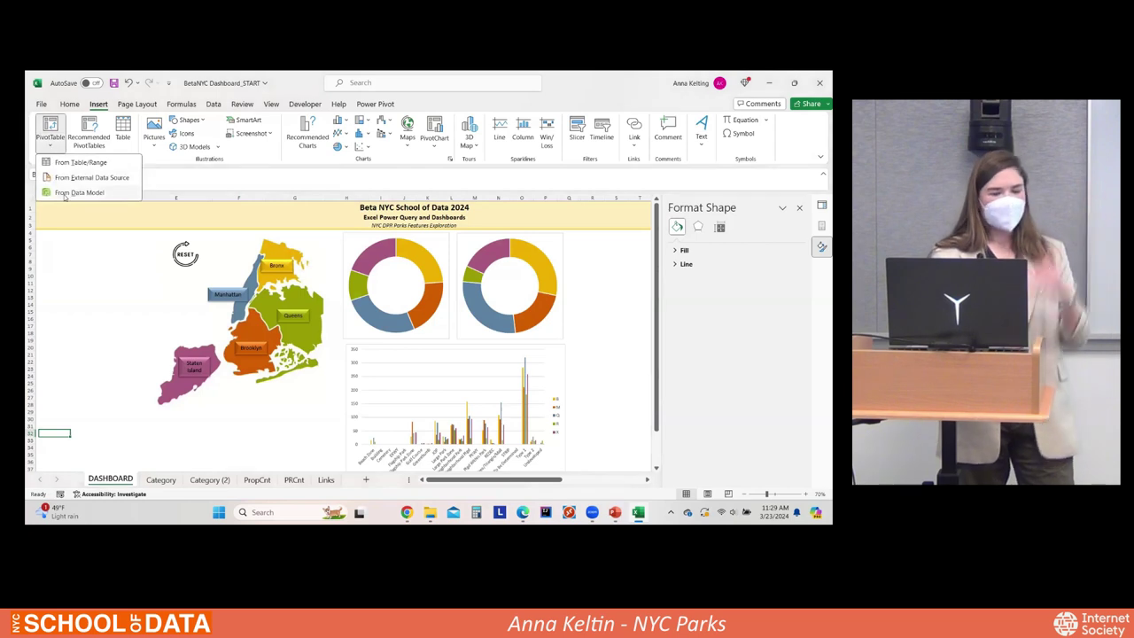
{"action": "left_click", "coordinate": [65, 193]}
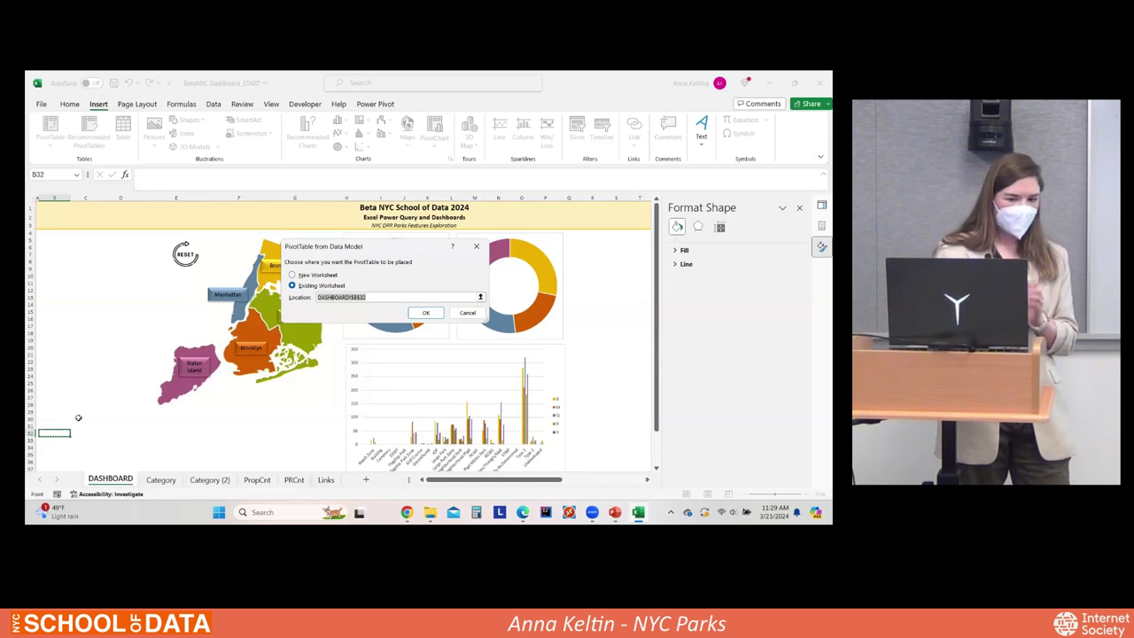
{"action": "left_click", "coordinate": [424, 313]}
Step: Add boro, site_name and sub_category.1 from AllSites_Inventory as PivotTable rows, with site_name between the other two
{"action": "left_click", "coordinate": [637, 281]}
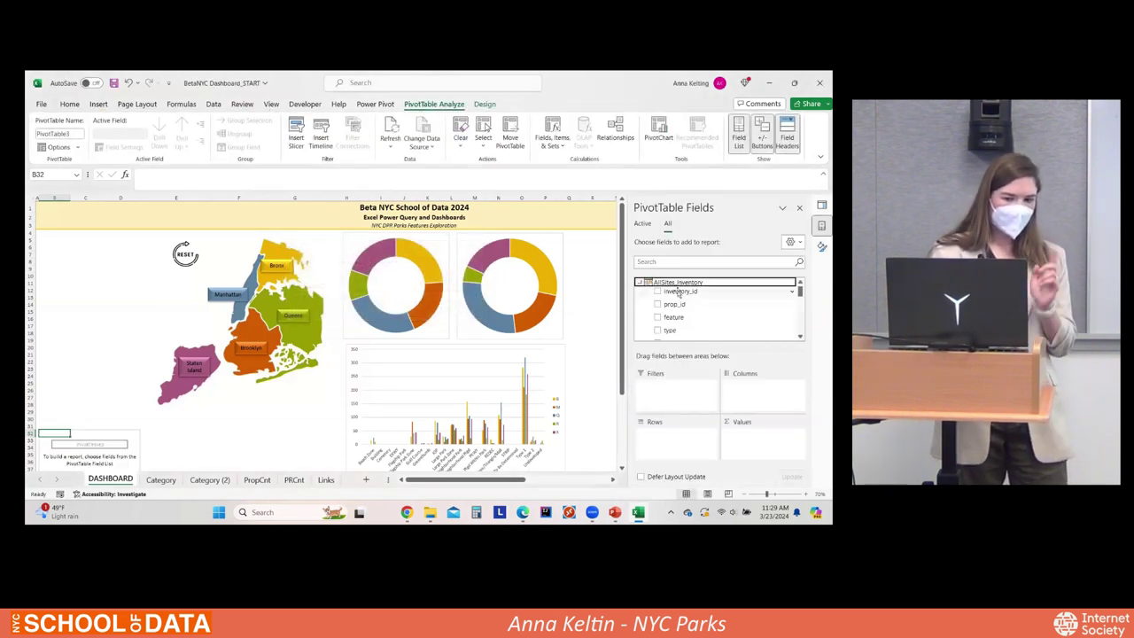
{"action": "scroll", "coordinate": [682, 305], "scroll_direction": "down", "scroll_amount": 2}
{"action": "left_click", "coordinate": [658, 319]}
{"action": "scroll", "coordinate": [713, 323], "scroll_direction": "down", "scroll_amount": 2}
{"action": "left_click", "coordinate": [657, 323]}
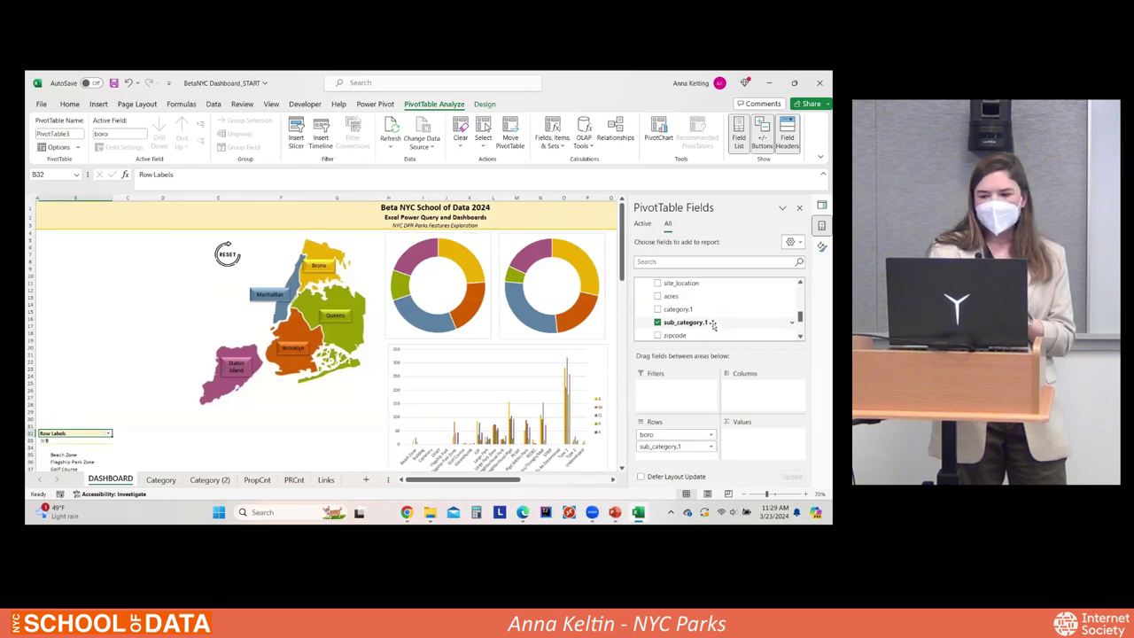
{"action": "scroll", "coordinate": [712, 324], "scroll_direction": "up", "scroll_amount": 5}
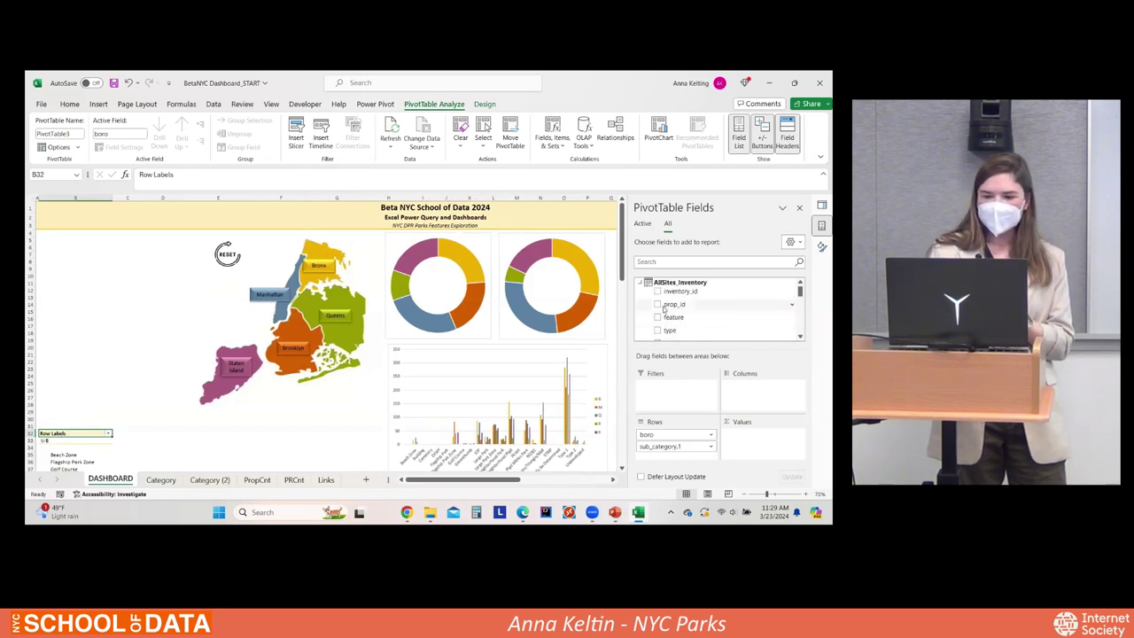
{"action": "scroll", "coordinate": [669, 317], "scroll_direction": "down", "scroll_amount": 3}
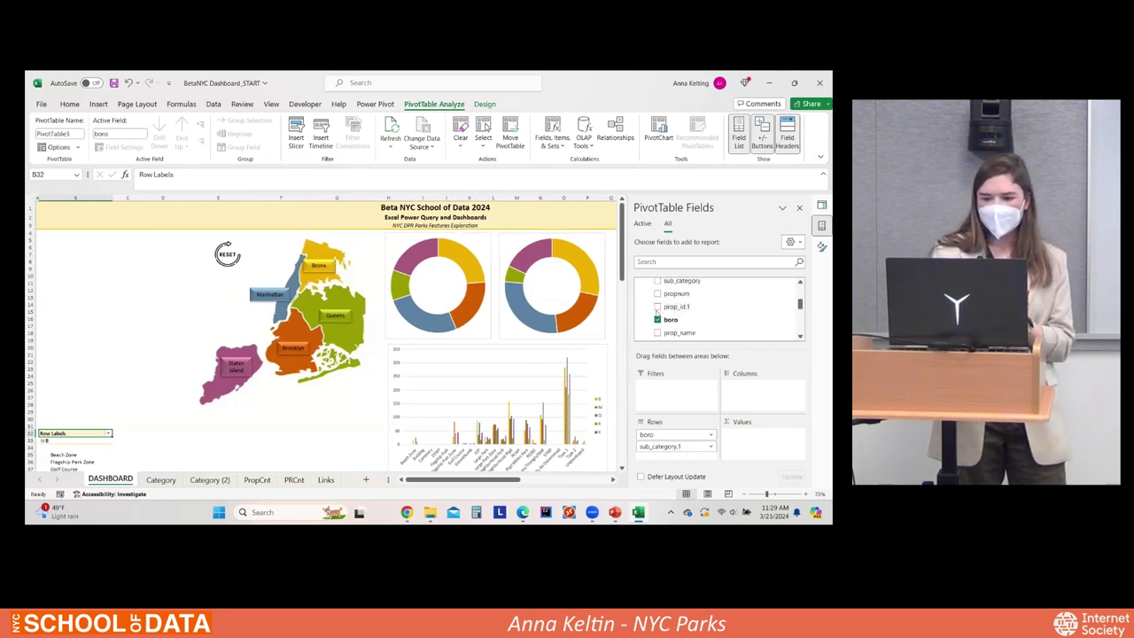
{"action": "scroll", "coordinate": [661, 312], "scroll_direction": "down", "scroll_amount": 1}
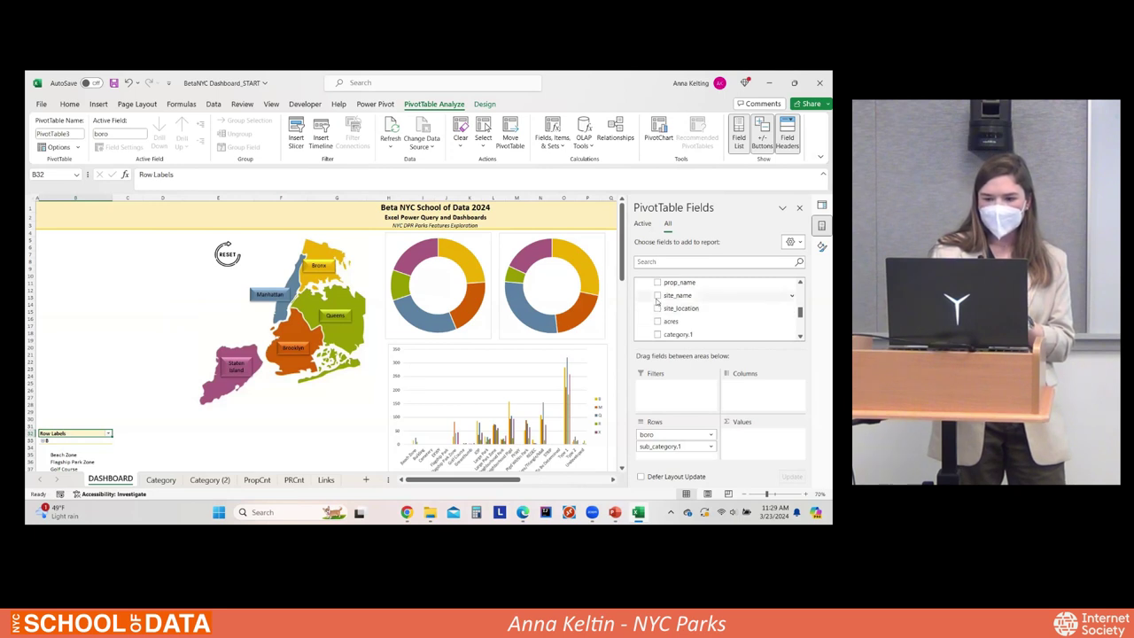
{"action": "left_click_drag", "start_coordinate": [670, 354], "coordinate": [686, 440]}
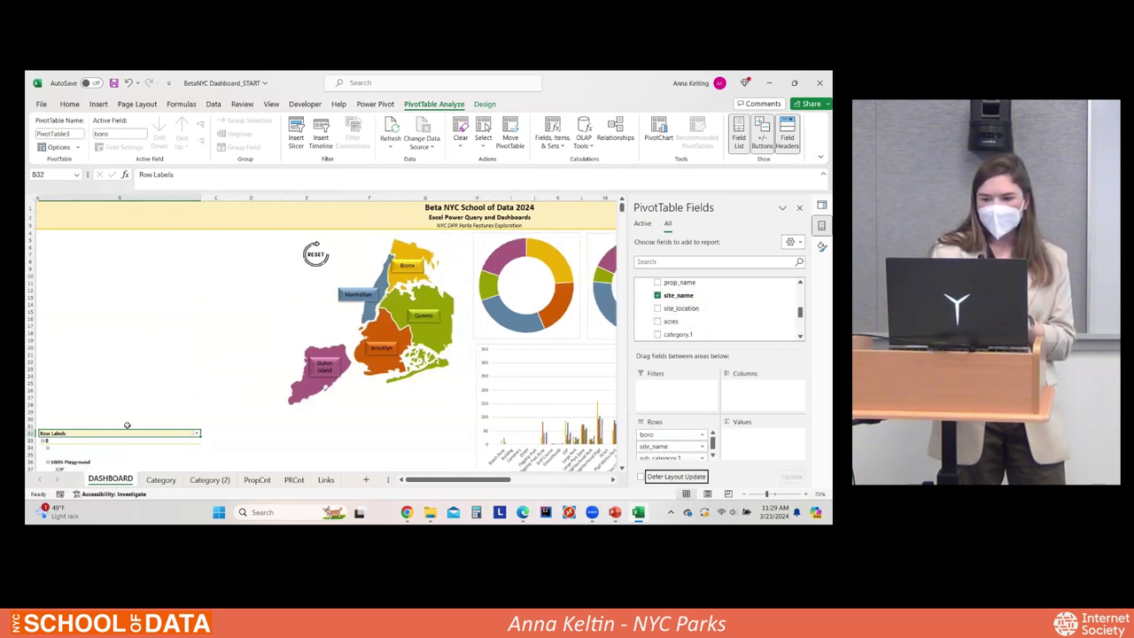
Step: Examine how the boroughs, site names and sub-categories are listed in the new PivotTable
{"action": "scroll", "coordinate": [88, 407], "scroll_direction": "down", "scroll_amount": 3}
{"action": "left_click", "coordinate": [66, 395]}
{"action": "scroll", "coordinate": [67, 381], "scroll_direction": "down", "scroll_amount": 1}
{"action": "scroll", "coordinate": [62, 356], "scroll_direction": "down", "scroll_amount": 3}
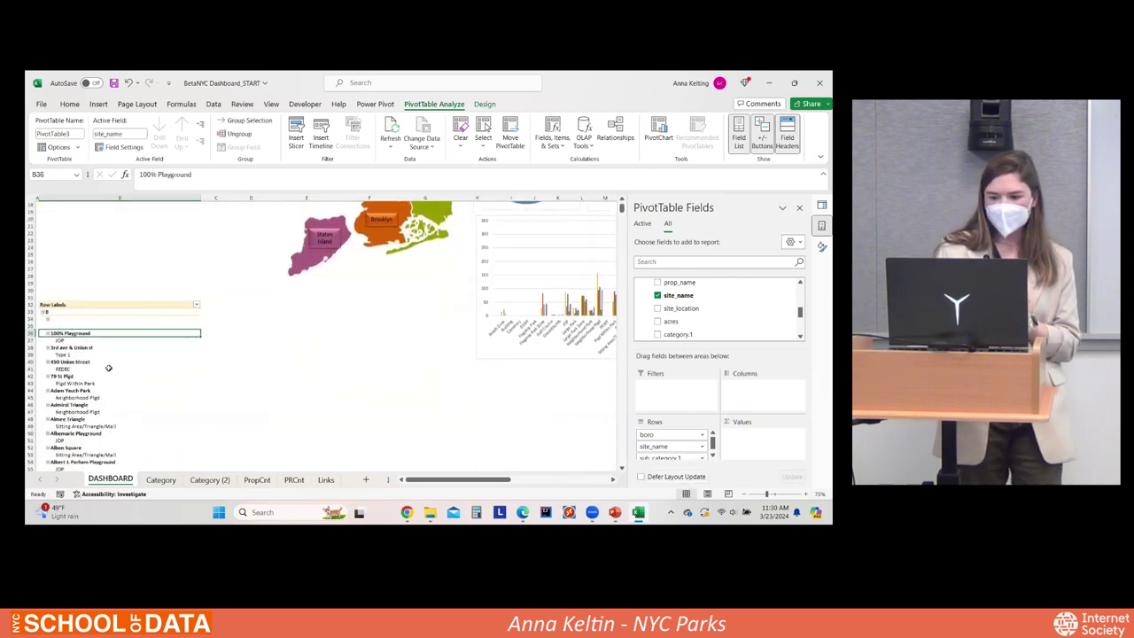
{"action": "scroll", "coordinate": [119, 404], "scroll_direction": "up", "scroll_amount": 7}
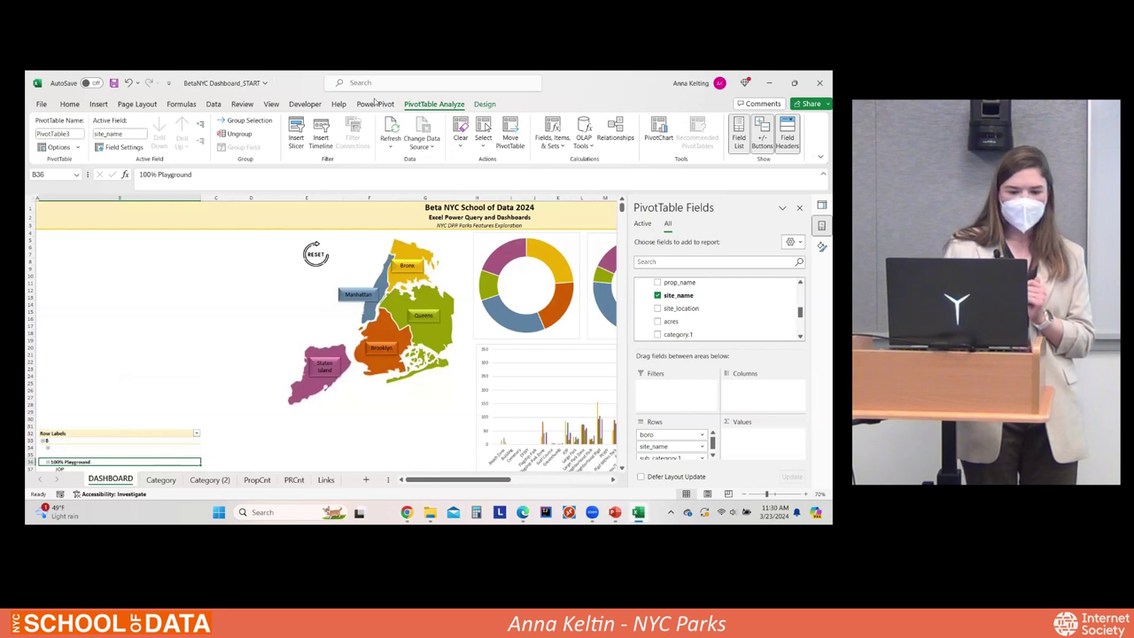
{"action": "scroll", "coordinate": [36, 354], "scroll_direction": "down", "scroll_amount": 3}
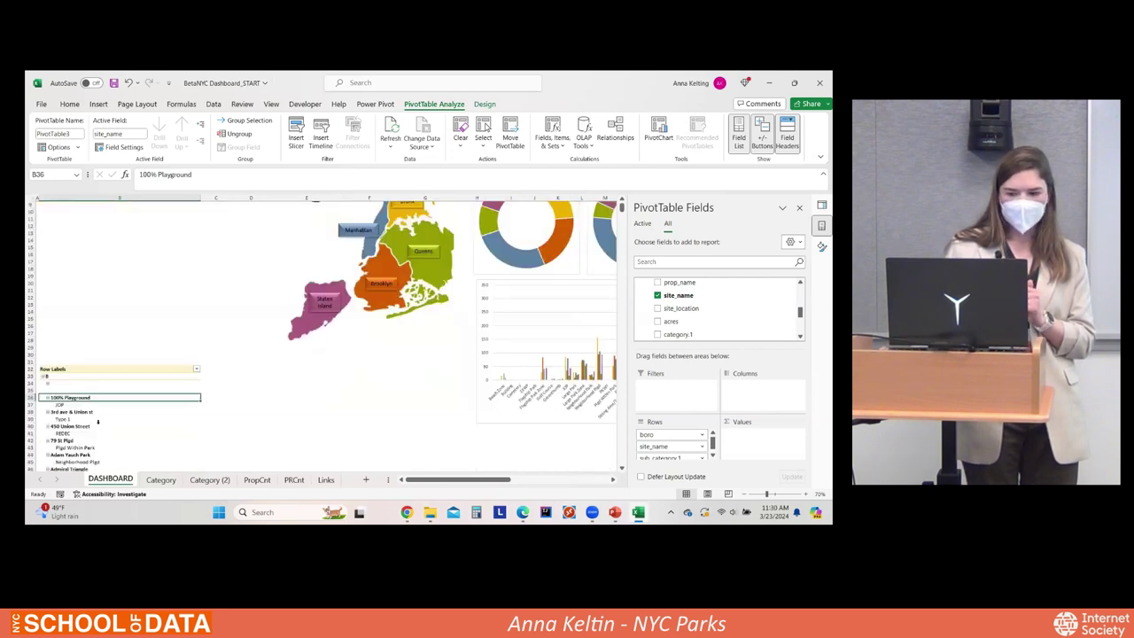
{"action": "left_click", "coordinate": [250, 290]}
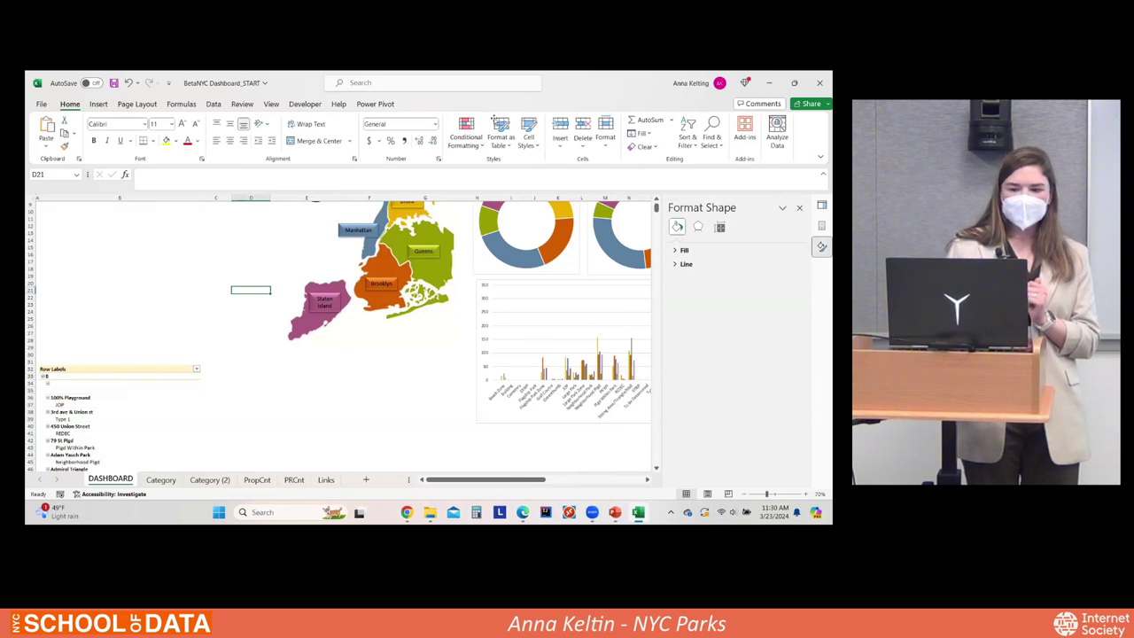
Step: Turn off subtotals for the dashboard PivotTable and show its report layout in tabular form
{"action": "left_click", "coordinate": [124, 412]}
{"action": "left_click", "coordinate": [493, 106]}
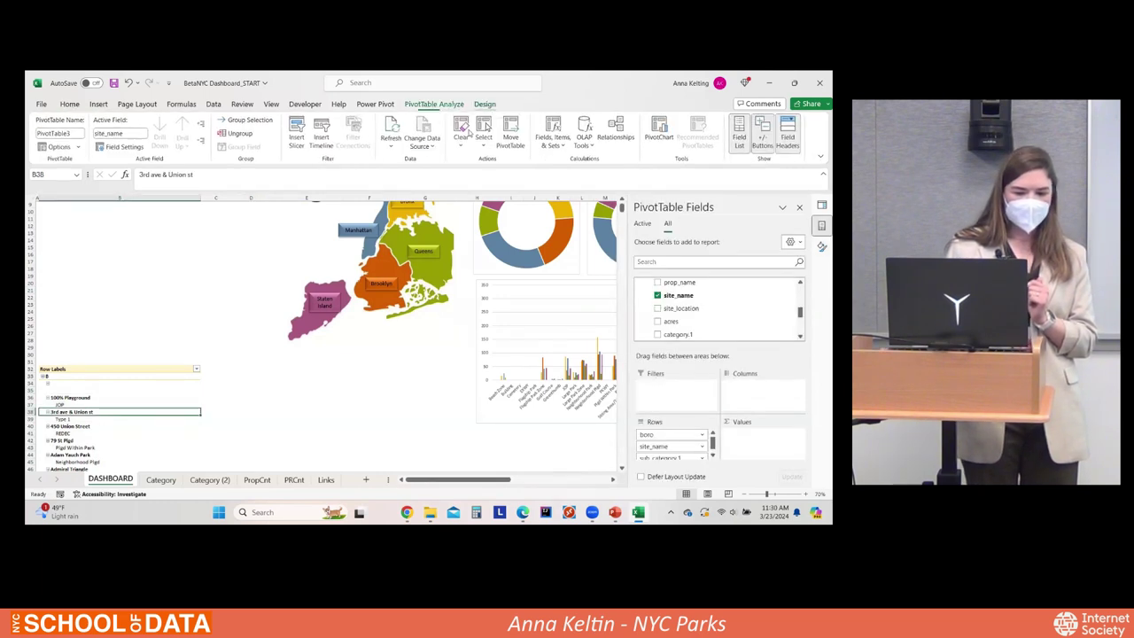
{"action": "left_click", "coordinate": [42, 147]}
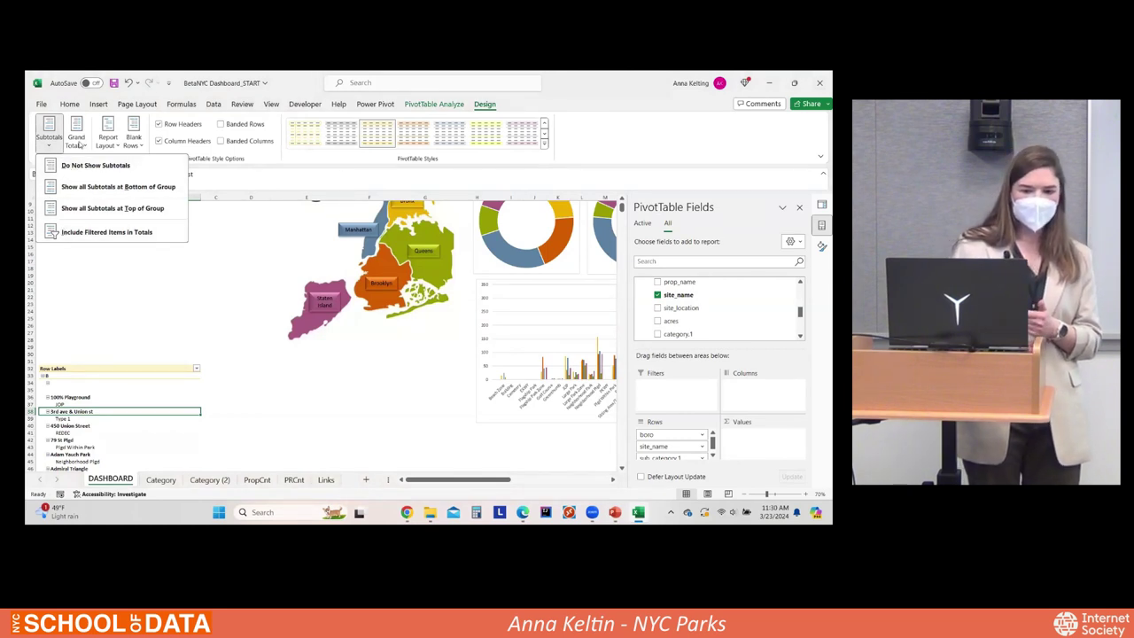
{"action": "left_click", "coordinate": [75, 165]}
{"action": "left_click", "coordinate": [110, 144]}
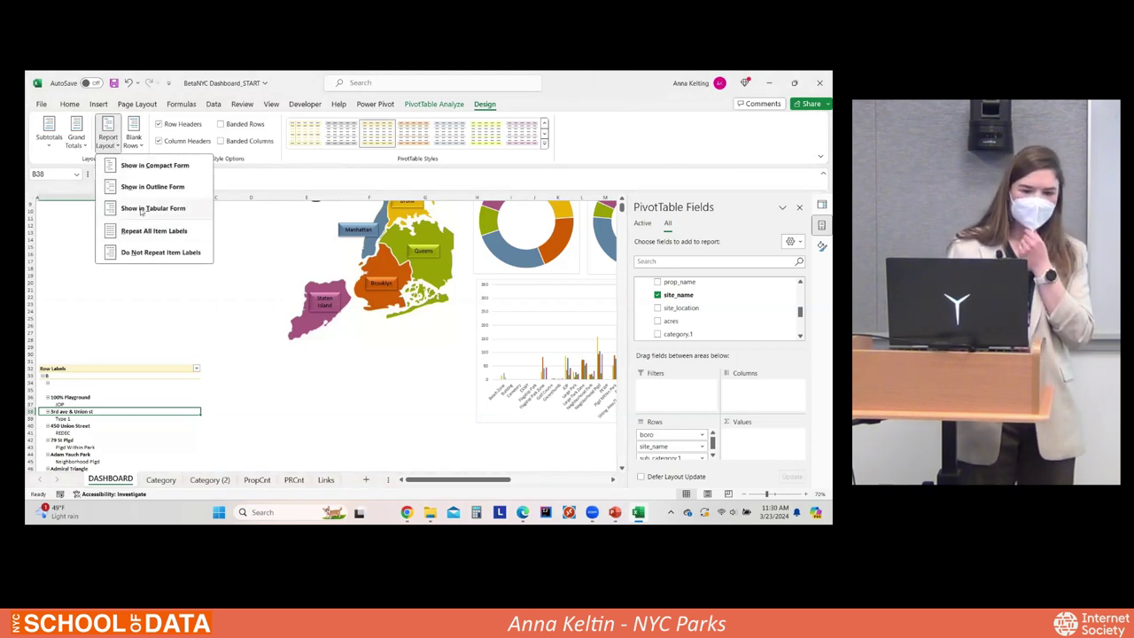
{"action": "left_click", "coordinate": [151, 209]}
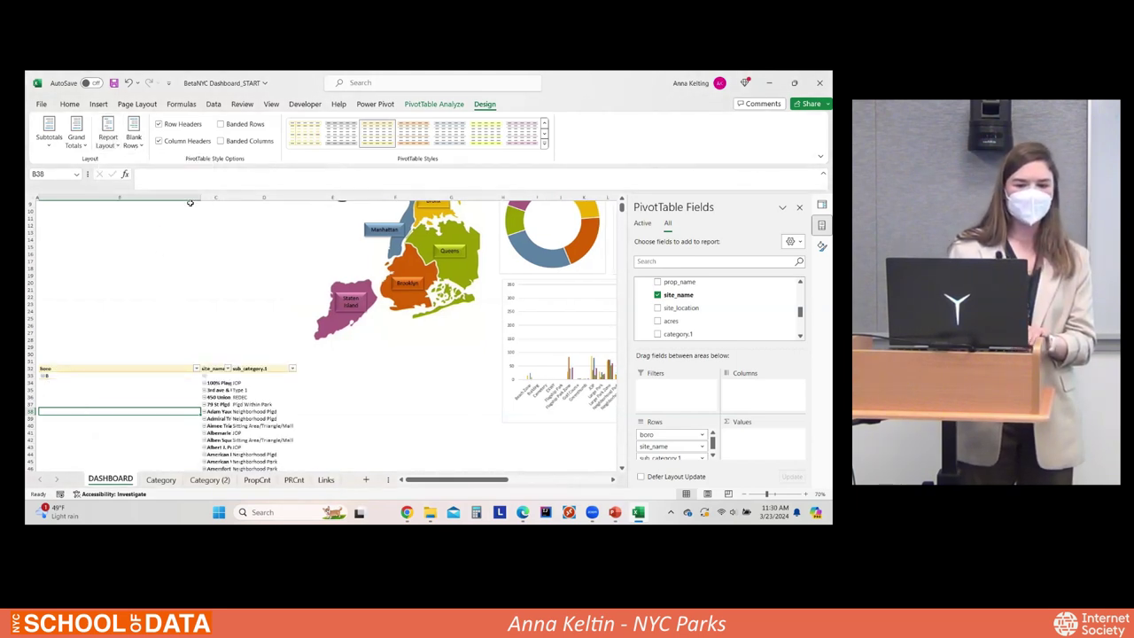
Step: Narrow the boro column and widen the site_name column of the dashboard PivotTable enough to read the site names
{"action": "left_click_drag", "start_coordinate": [196, 197], "coordinate": [71, 196]}
{"action": "left_click", "coordinate": [120, 202]}
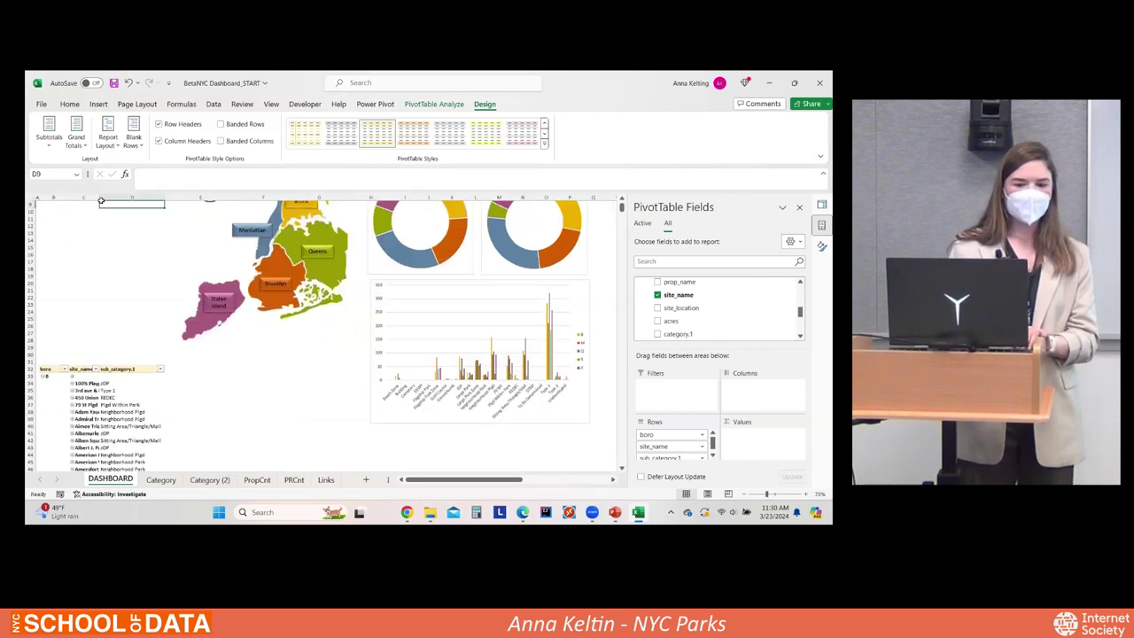
{"action": "left_click", "coordinate": [48, 374]}
{"action": "left_click", "coordinate": [106, 298]}
{"action": "scroll", "coordinate": [189, 352], "scroll_direction": "down", "scroll_amount": 3}
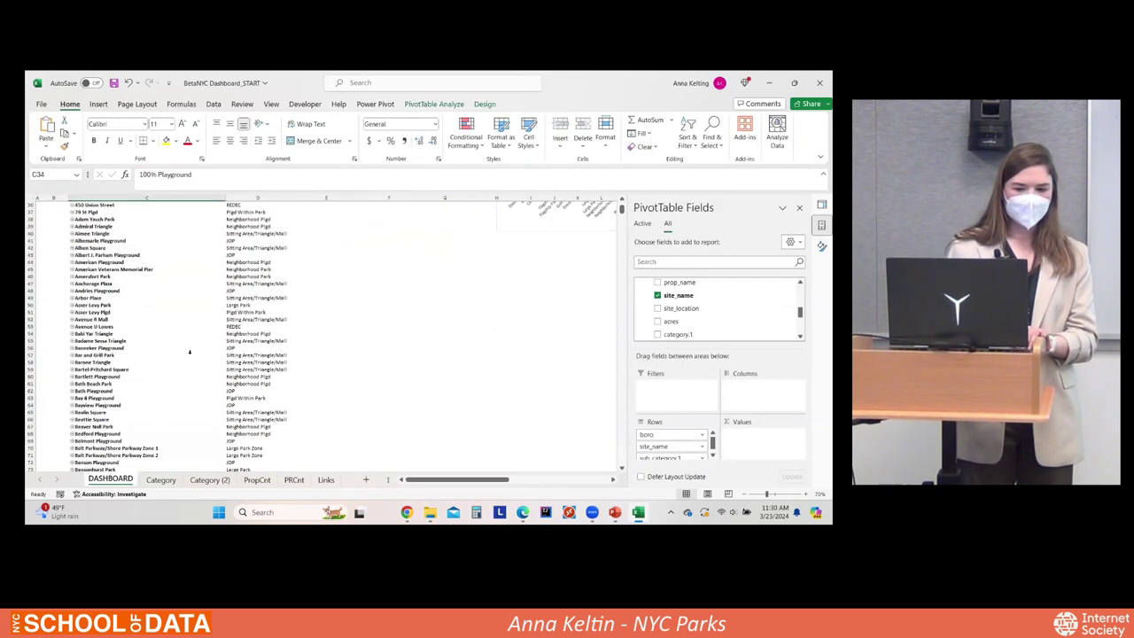
{"action": "scroll", "coordinate": [267, 295], "scroll_direction": "down", "scroll_amount": 1}
{"action": "left_click", "coordinate": [264, 296]}
{"action": "scroll", "coordinate": [257, 293], "scroll_direction": "up", "scroll_amount": 12}
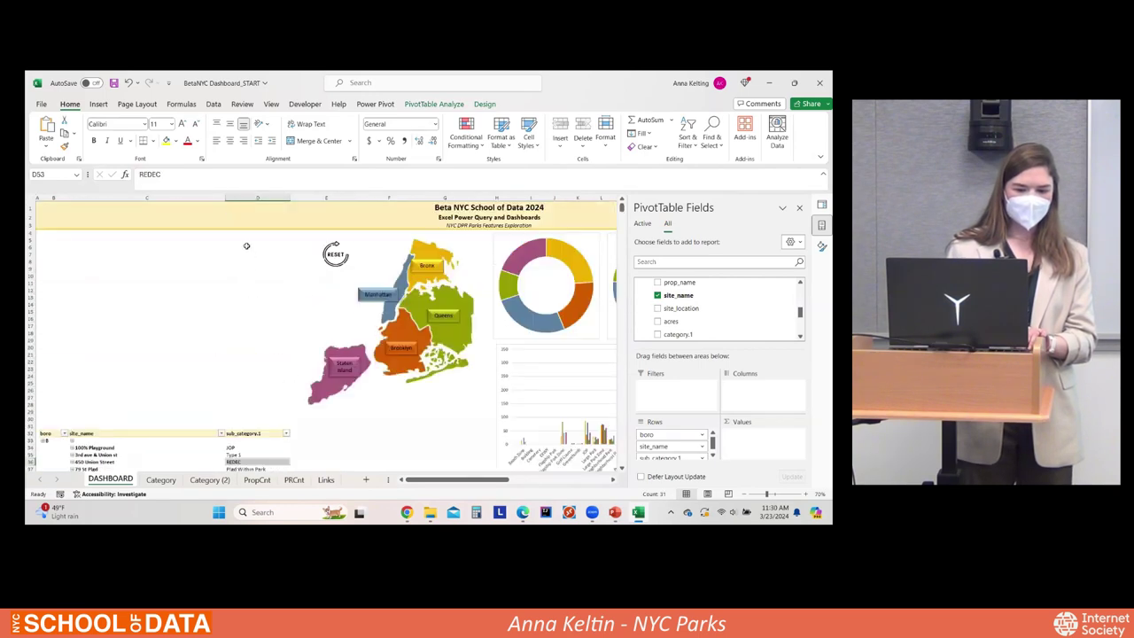
{"action": "mouse_move", "coordinate": [223, 198]}
{"action": "left_mouse_down"}
{"action": "mouse_move", "coordinate": [174, 198]}
{"action": "mouse_move", "coordinate": [235, 196]}
{"action": "mouse_move", "coordinate": [224, 197]}
{"action": "left_mouse_up"}
{"action": "scroll", "coordinate": [106, 397], "scroll_direction": "down", "scroll_amount": 6}
{"action": "scroll", "coordinate": [157, 378], "scroll_direction": "up", "scroll_amount": 6}
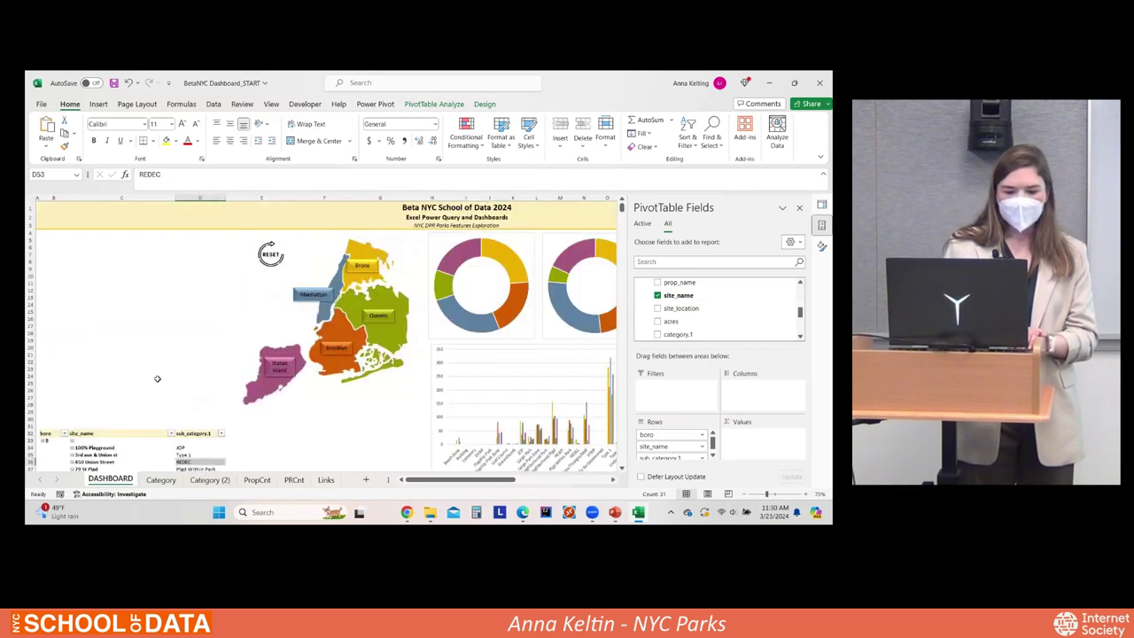
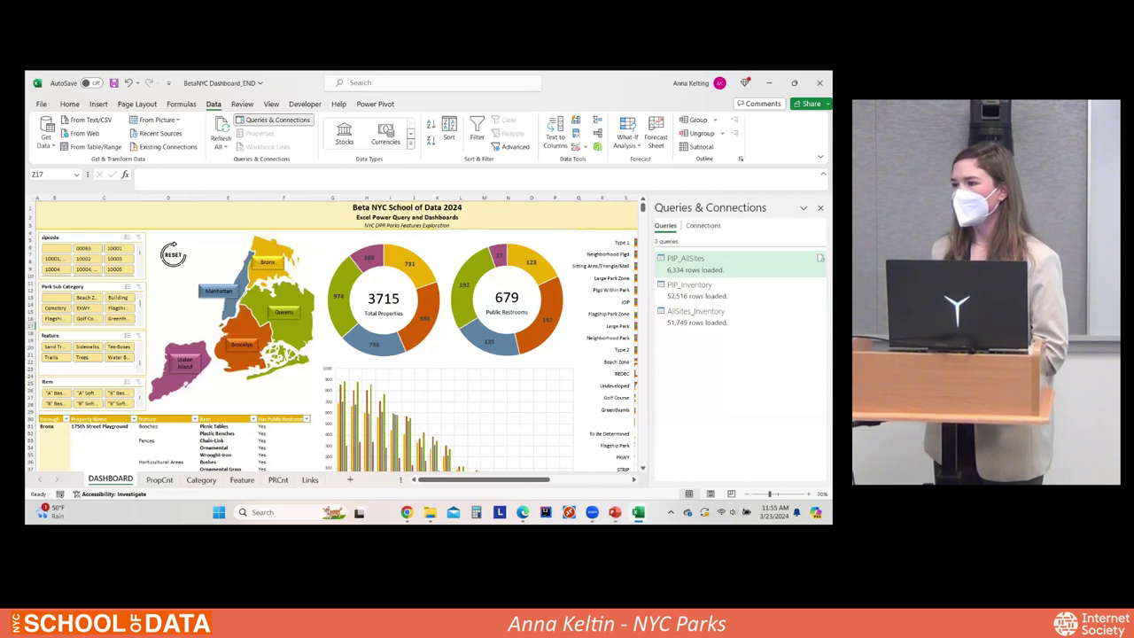
Step: Switch to Chrome and review the CSV download and API endpoint export options for the Parks Inspection Program – All Sites (MAPPED) dataset
{"action": "key", "text": "alt+Tab"}
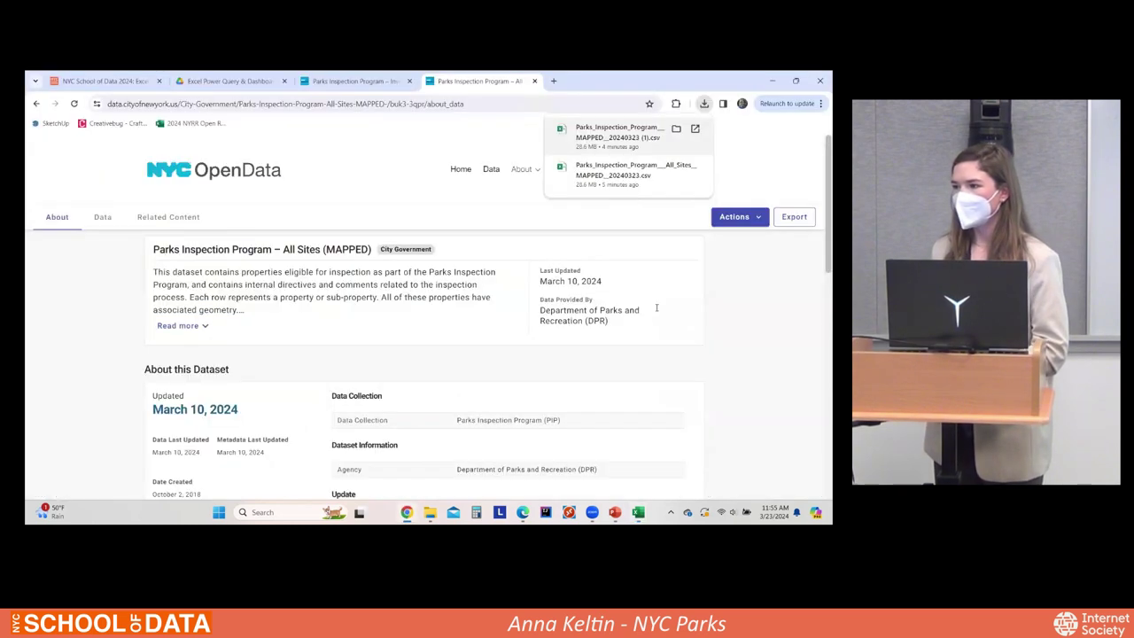
{"action": "left_click", "coordinate": [791, 218]}
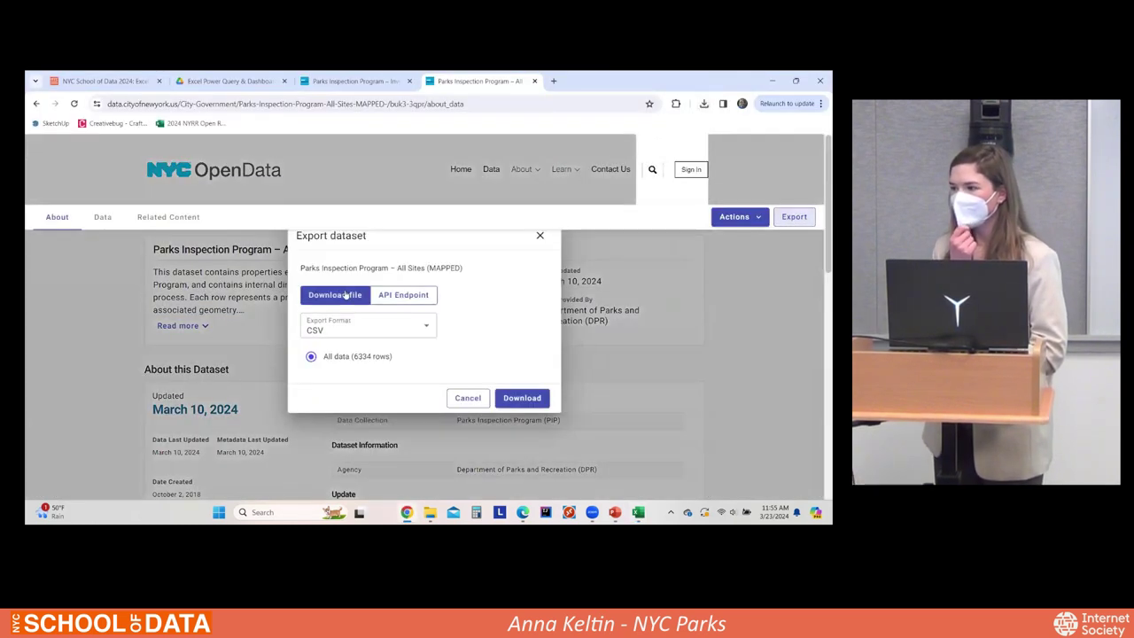
{"action": "left_click", "coordinate": [400, 326]}
{"action": "left_click", "coordinate": [354, 358]}
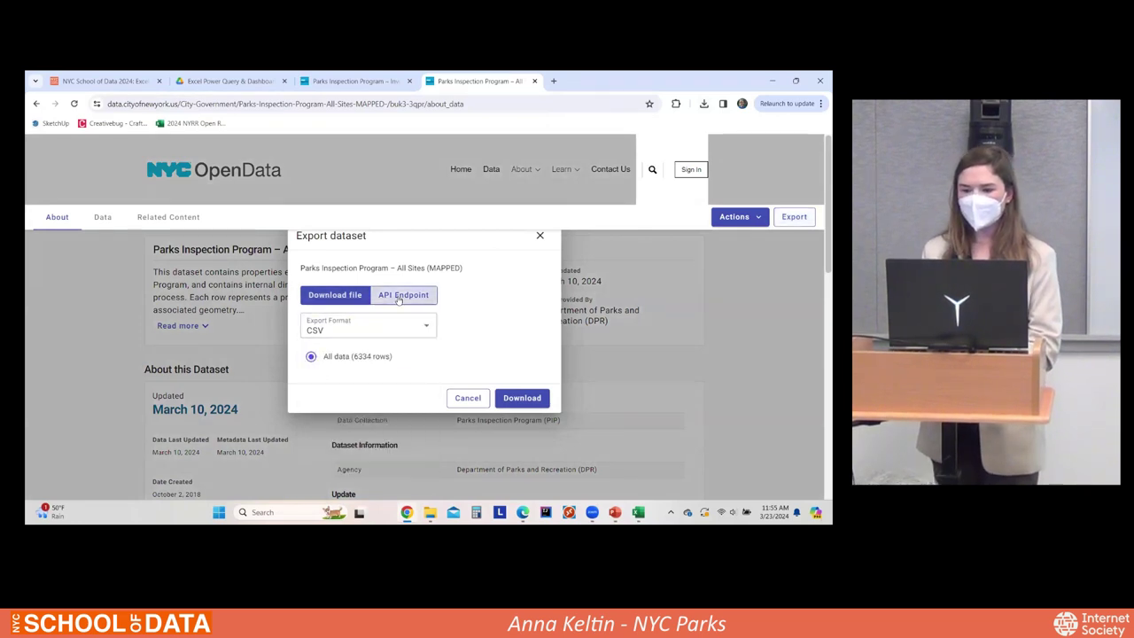
{"action": "left_click", "coordinate": [401, 298]}
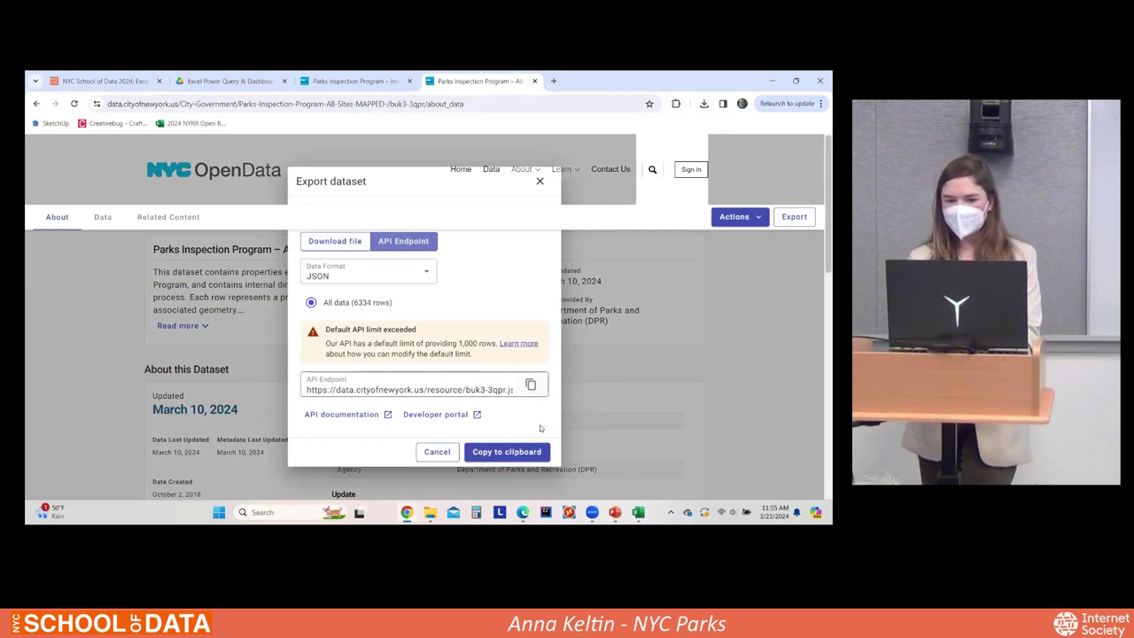
{"action": "left_click", "coordinate": [428, 452]}
Step: View the API access option among the dataset's actions and close it without copying the endpoint
{"action": "left_click", "coordinate": [744, 217]}
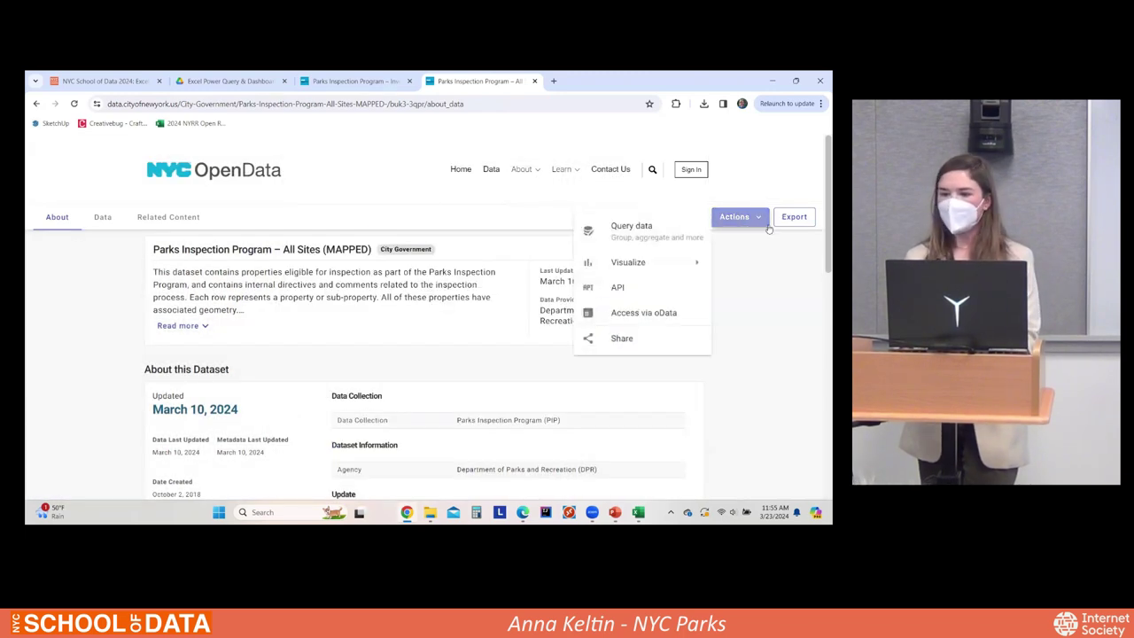
{"action": "left_click", "coordinate": [617, 287]}
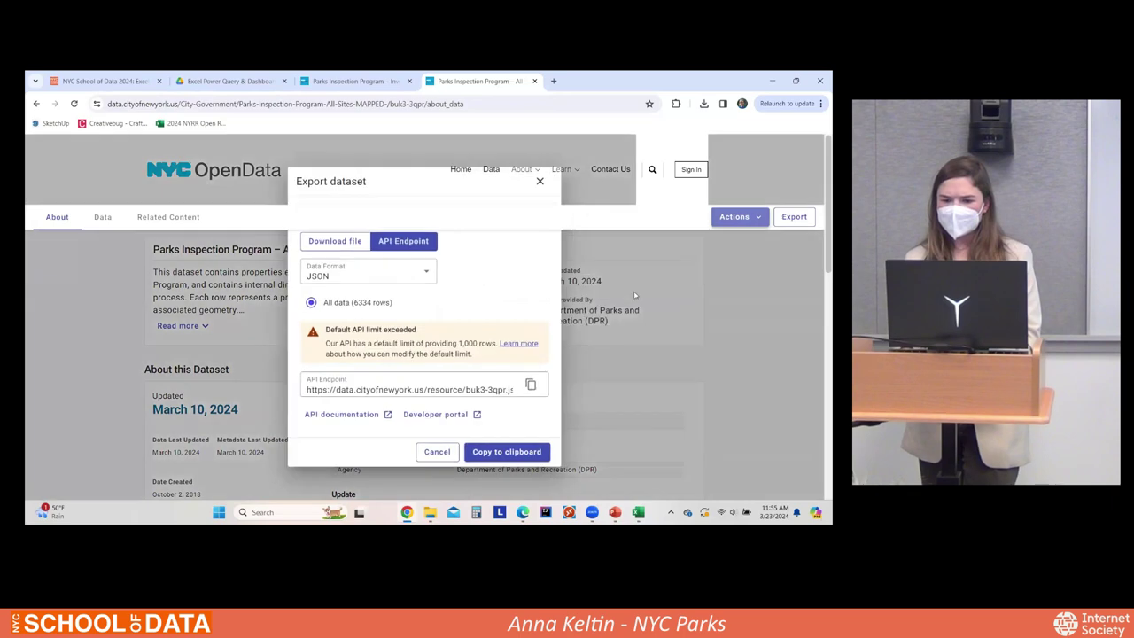
{"action": "left_click", "coordinate": [437, 453]}
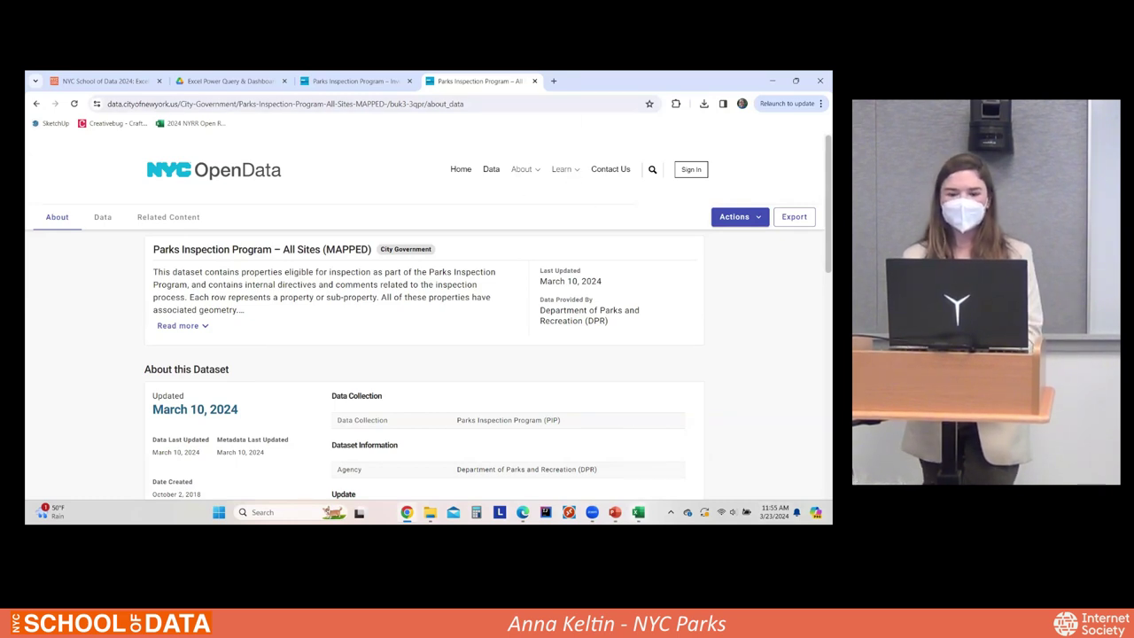
Step: Switch to the blank Book1 workbook in Excel and locate the School of Data 2024 folder on USB Drive (E:) for a text/CSV import
{"action": "mouse_move", "coordinate": [638, 512]}
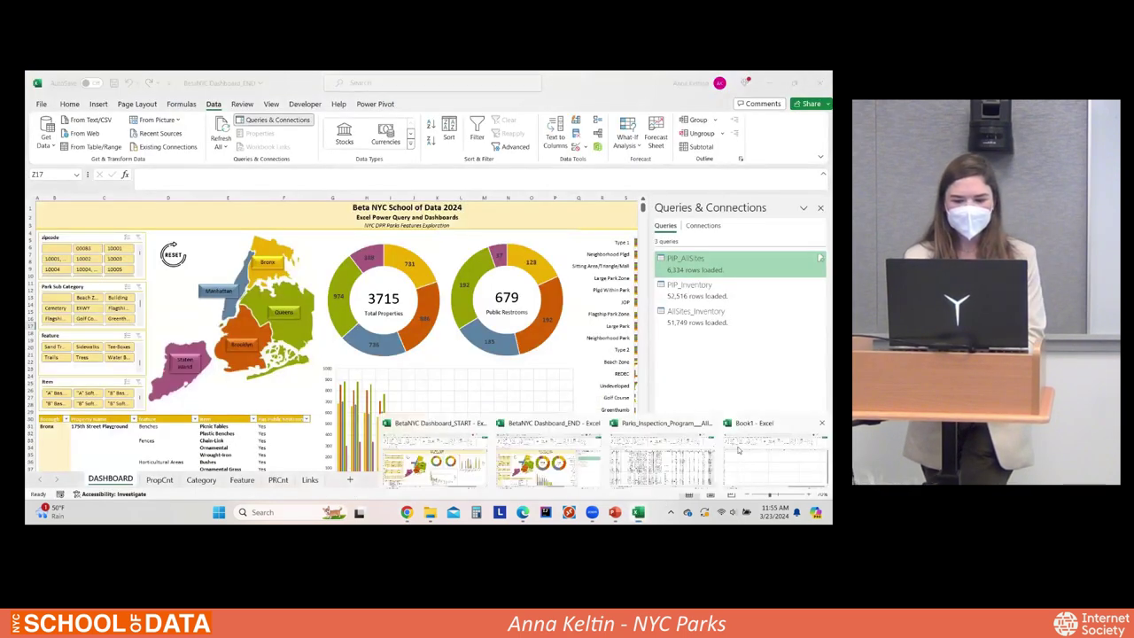
{"action": "left_click", "coordinate": [775, 460]}
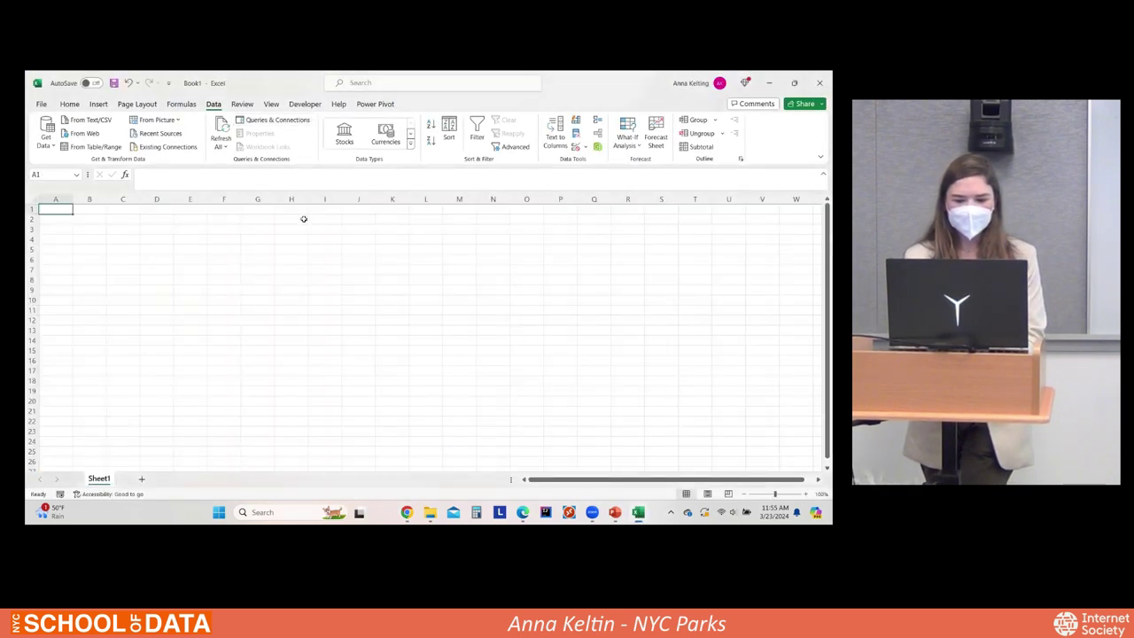
{"action": "left_click", "coordinate": [81, 123]}
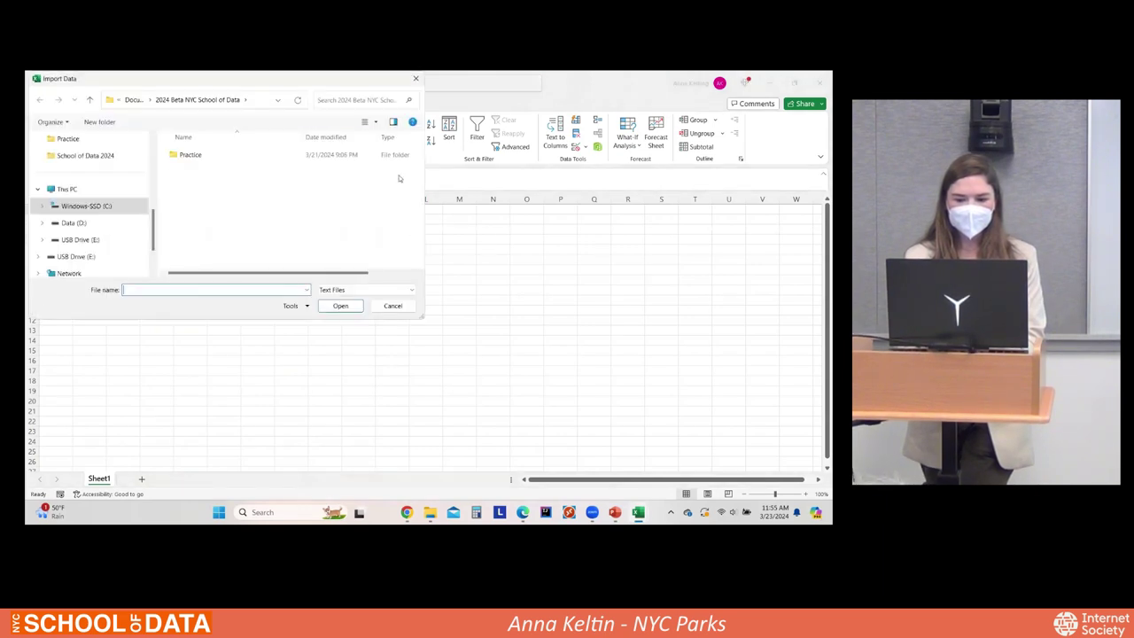
{"action": "left_click", "coordinate": [93, 239]}
{"action": "double_click", "coordinate": [200, 154]}
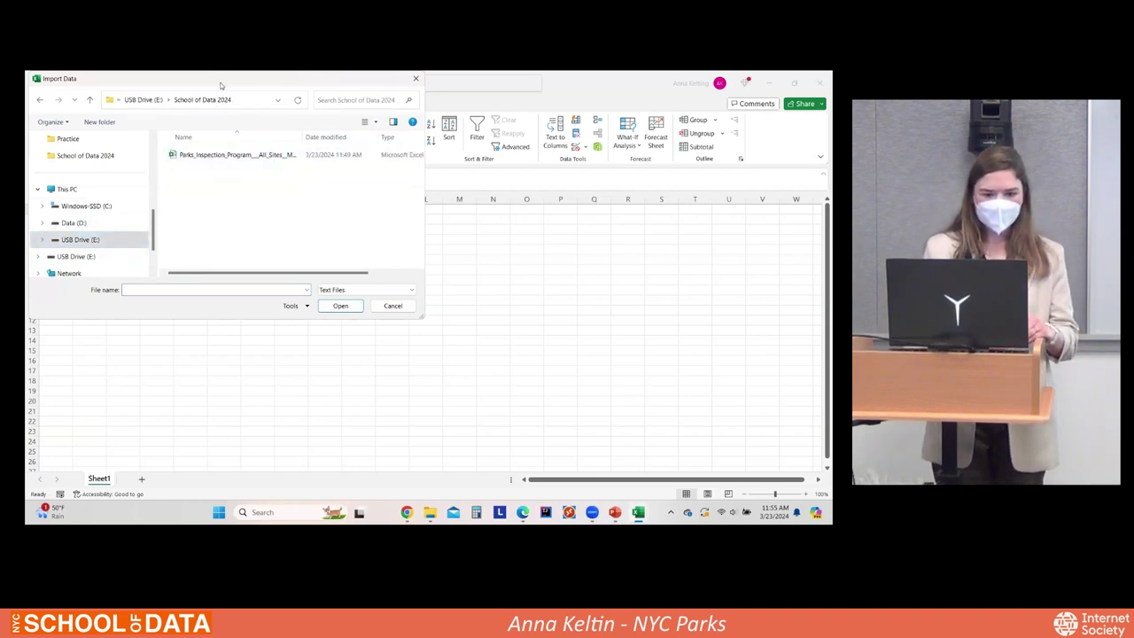
{"action": "left_click_drag", "start_coordinate": [221, 81], "coordinate": [450, 193]}
{"action": "left_click", "coordinate": [485, 210]}
{"action": "left_click", "coordinate": [621, 416]}
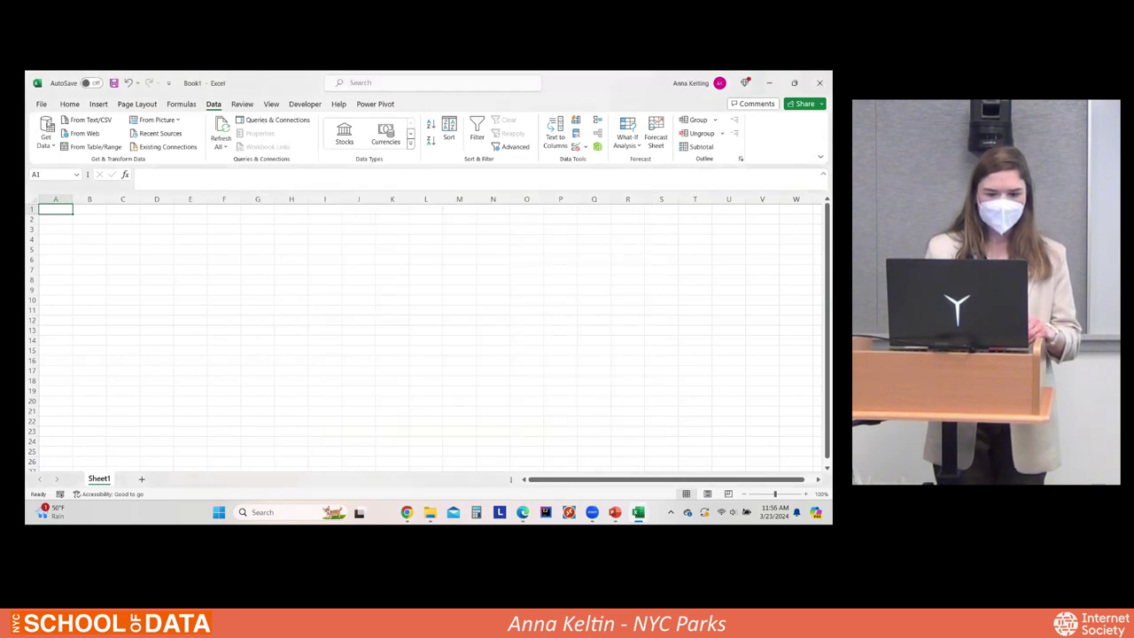
Step: Import Parks_Inspection_Program___All_Sites__MAPPED__20240323.csv from text/CSV and bring it into the Power Query Editor for transformation
{"action": "left_click", "coordinate": [45, 138]}
{"action": "mouse_move", "coordinate": [68, 164]}
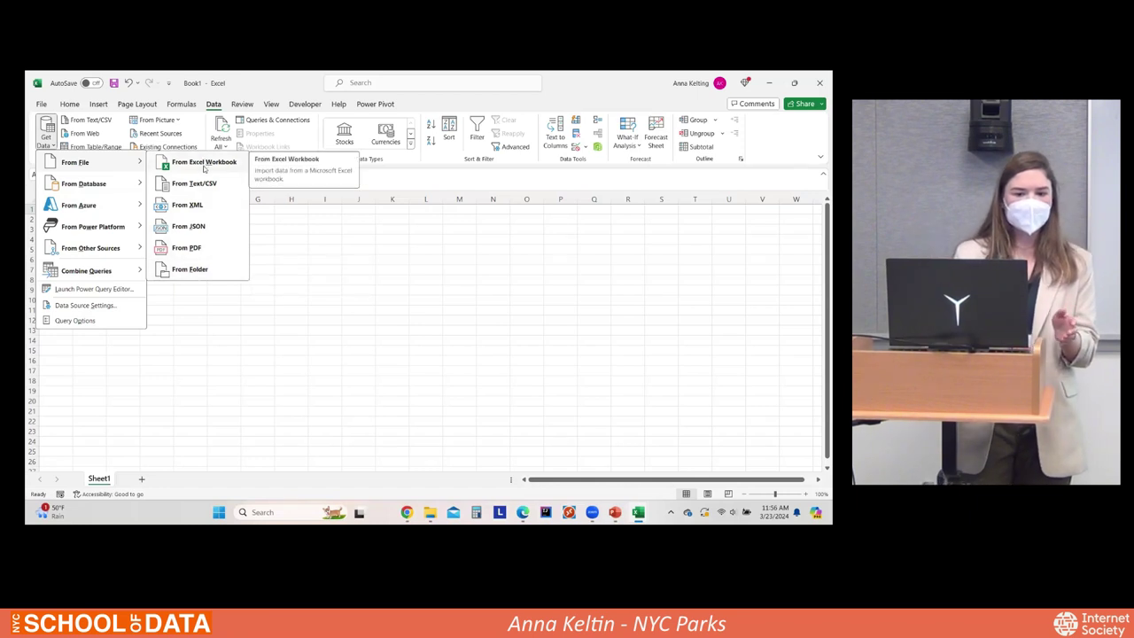
{"action": "left_click", "coordinate": [206, 184]}
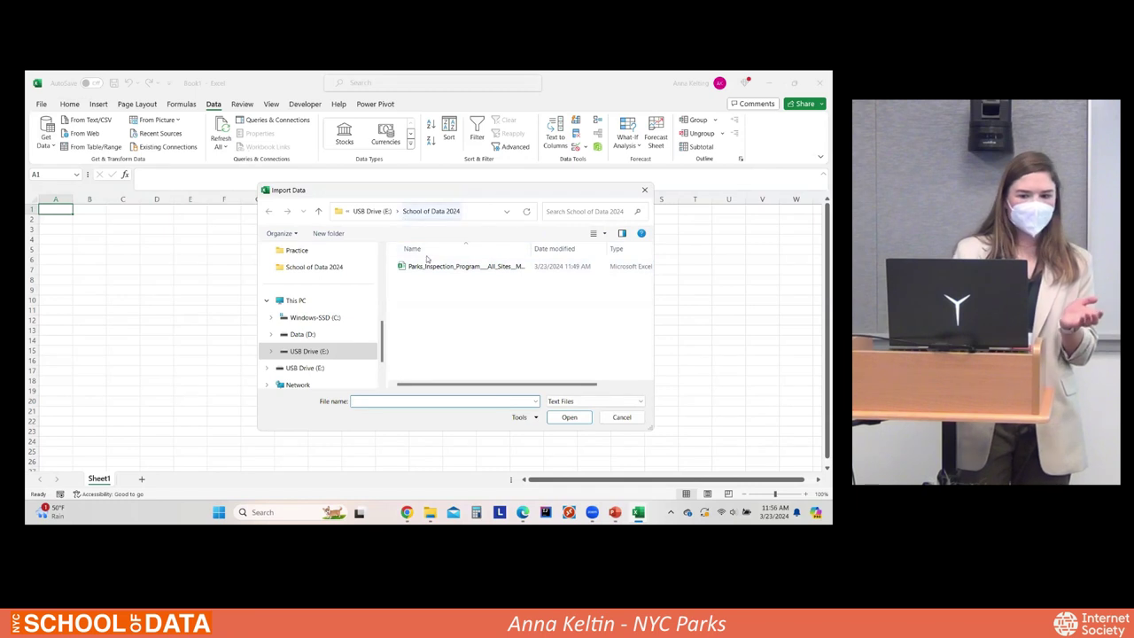
{"action": "left_click", "coordinate": [438, 267]}
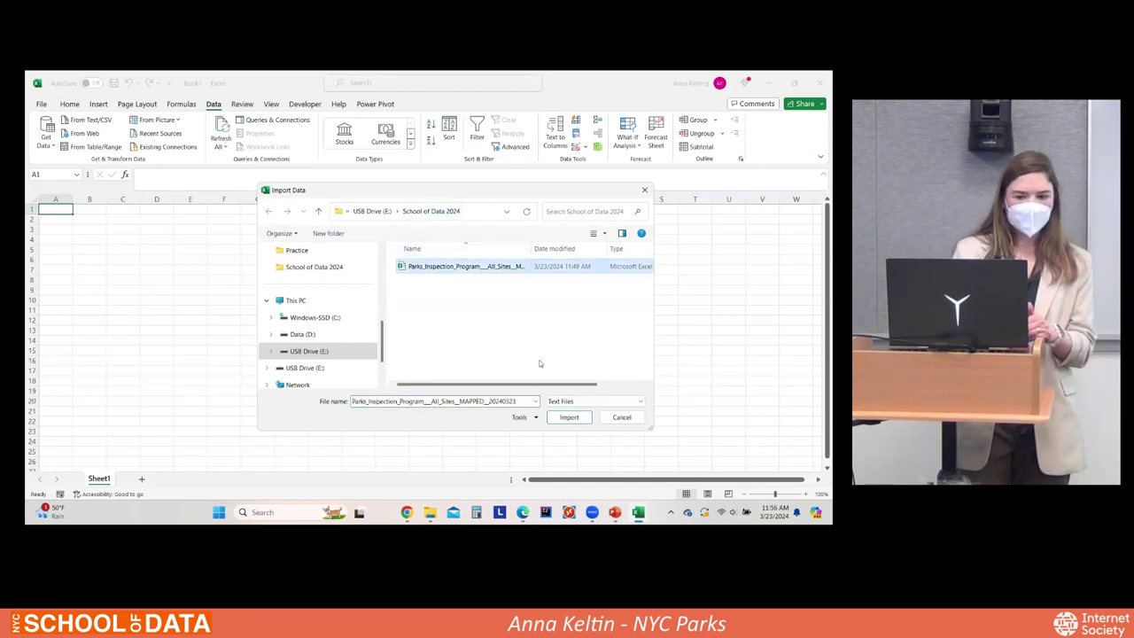
{"action": "left_click", "coordinate": [566, 414]}
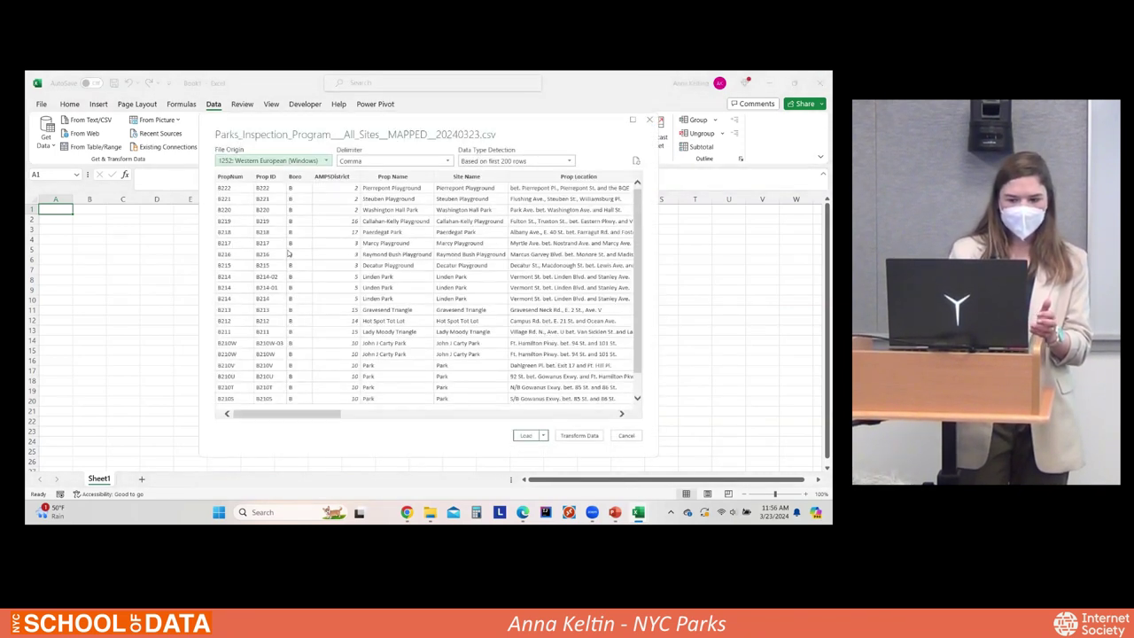
{"action": "left_click_drag", "start_coordinate": [319, 412], "coordinate": [580, 412]}
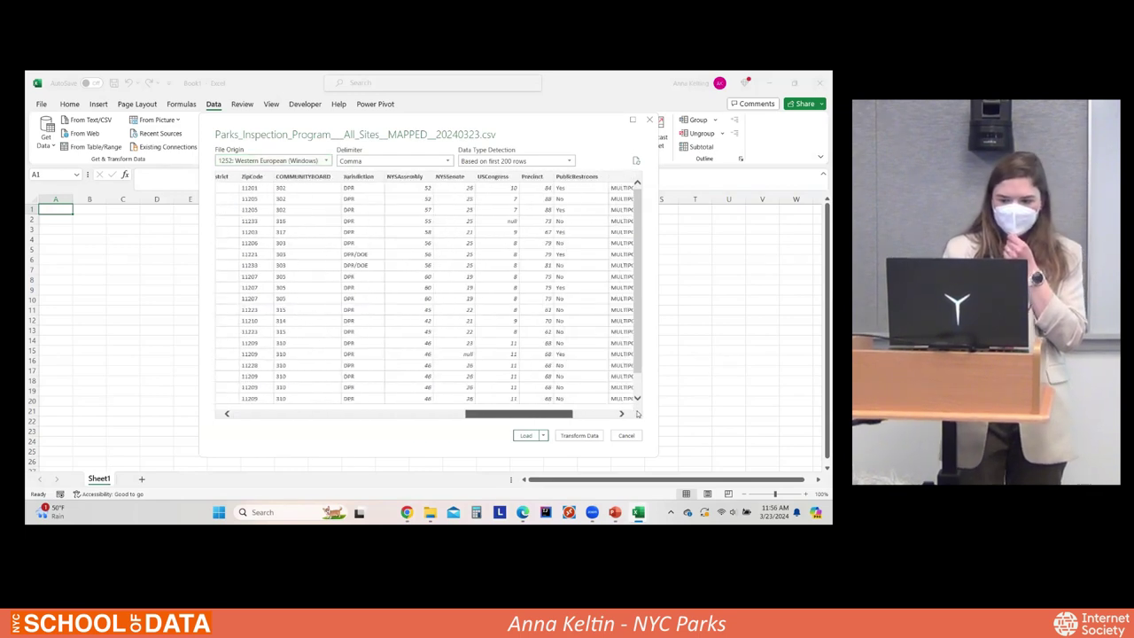
{"action": "scroll", "coordinate": [337, 405], "scroll_direction": "left", "scroll_amount": 5}
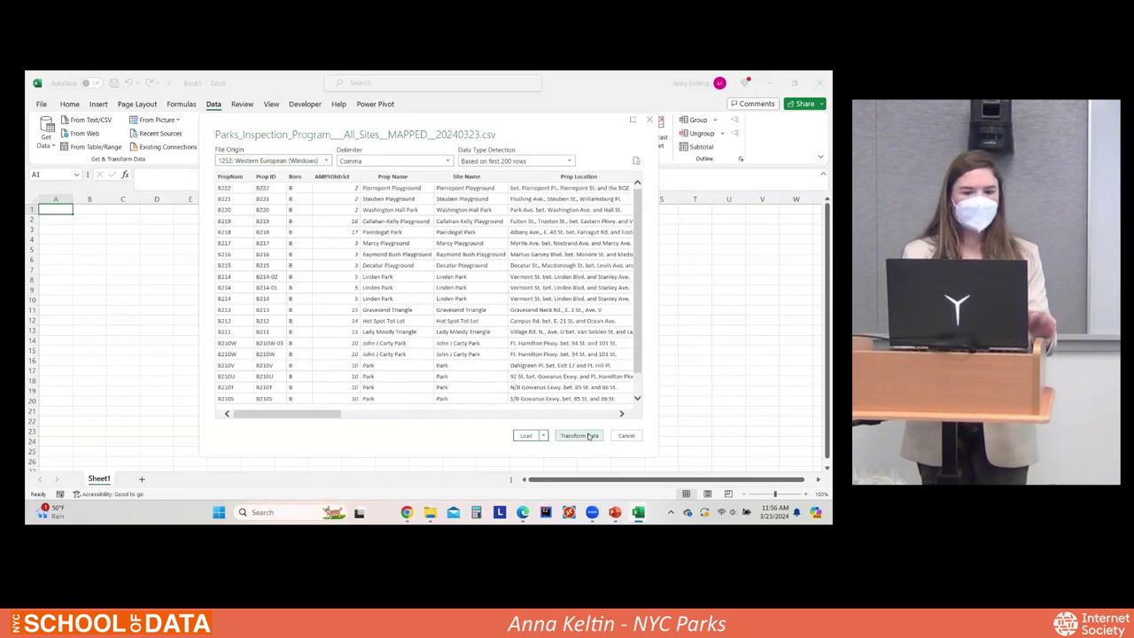
{"action": "left_click", "coordinate": [578, 435]}
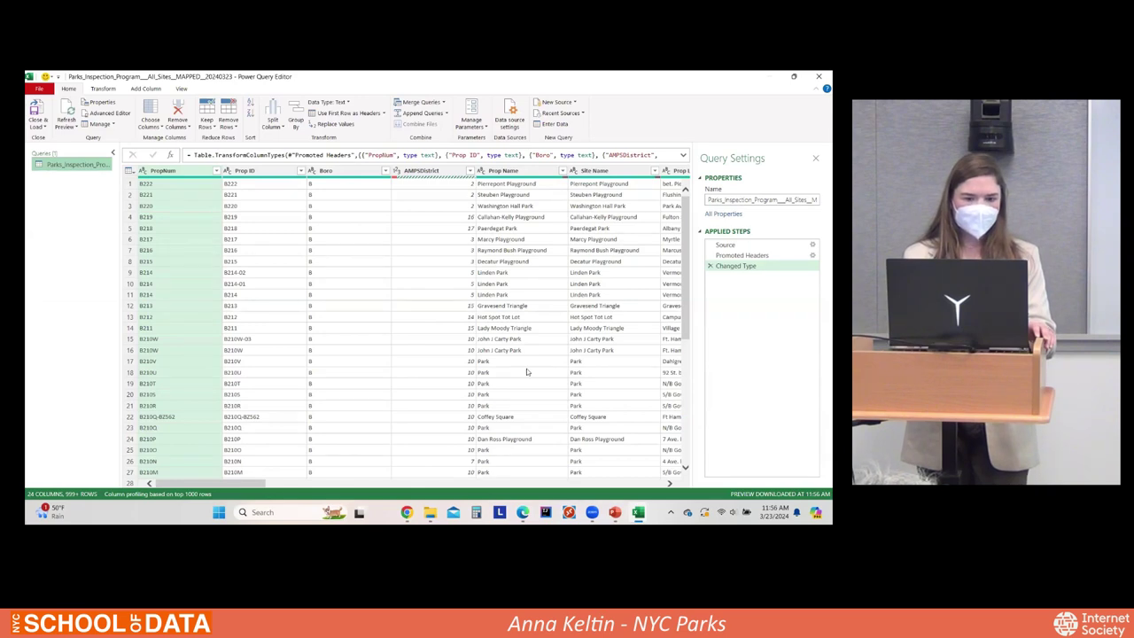
Step: Review the query's columns and load the query as a PivotTable report on a new worksheet
{"action": "left_click_drag", "start_coordinate": [213, 485], "coordinate": [368, 487]}
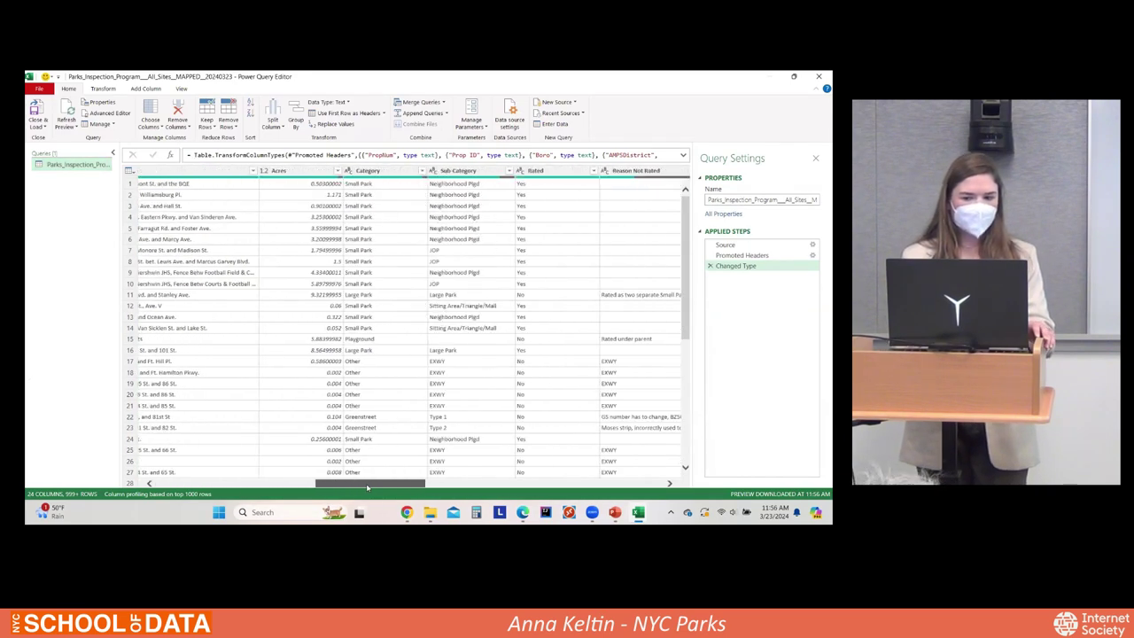
{"action": "left_click_drag", "start_coordinate": [367, 487], "coordinate": [203, 487]}
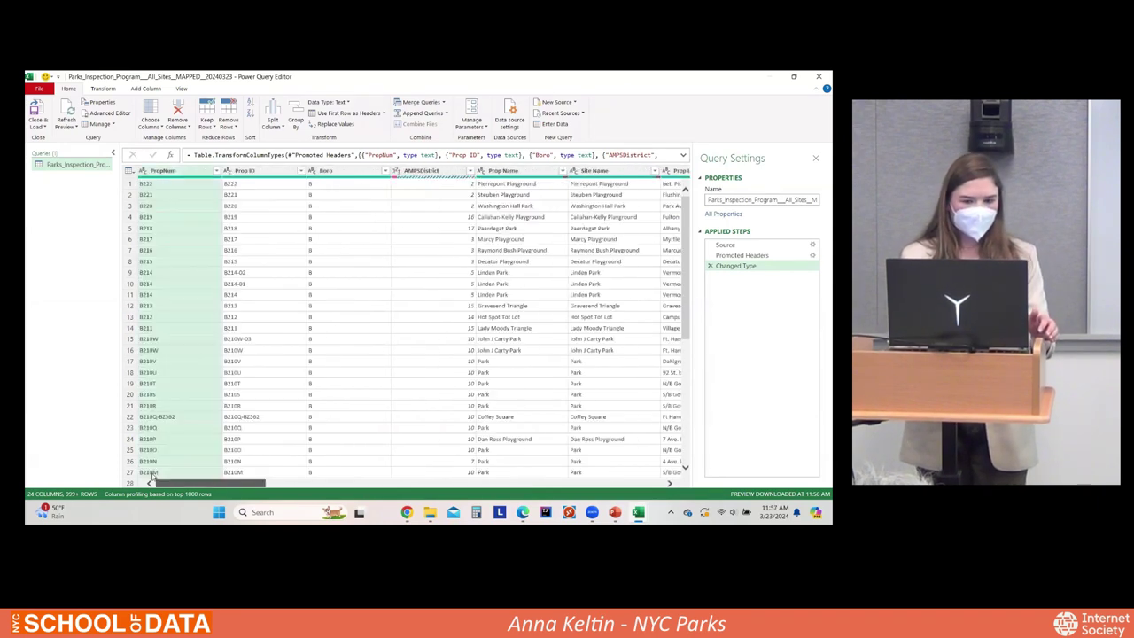
{"action": "left_click", "coordinate": [37, 126]}
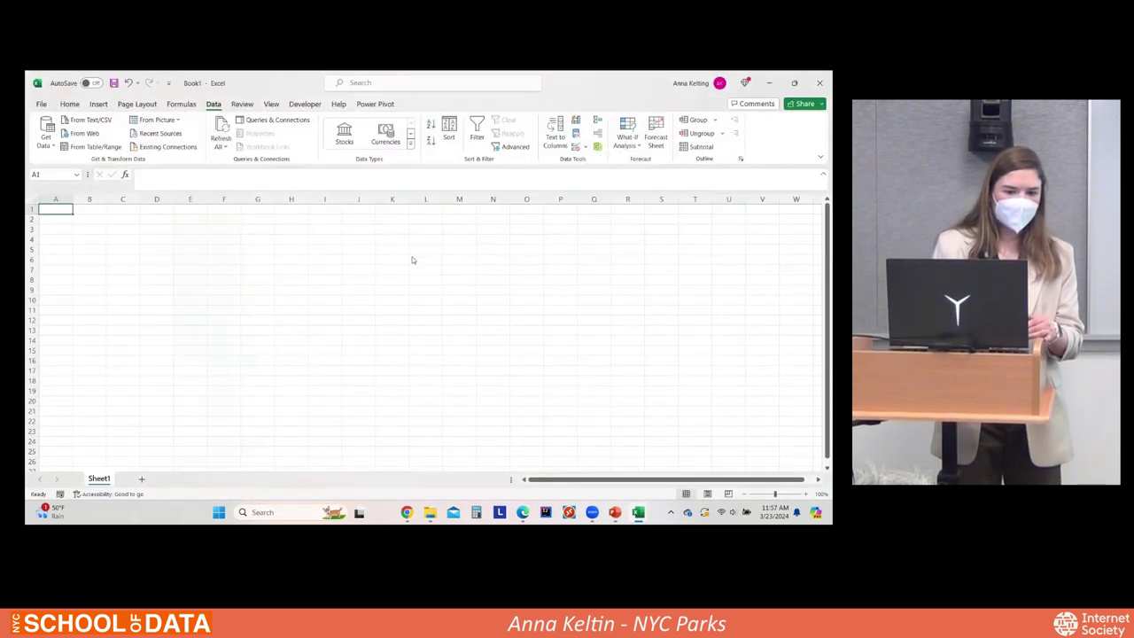
{"action": "left_click", "coordinate": [266, 251]}
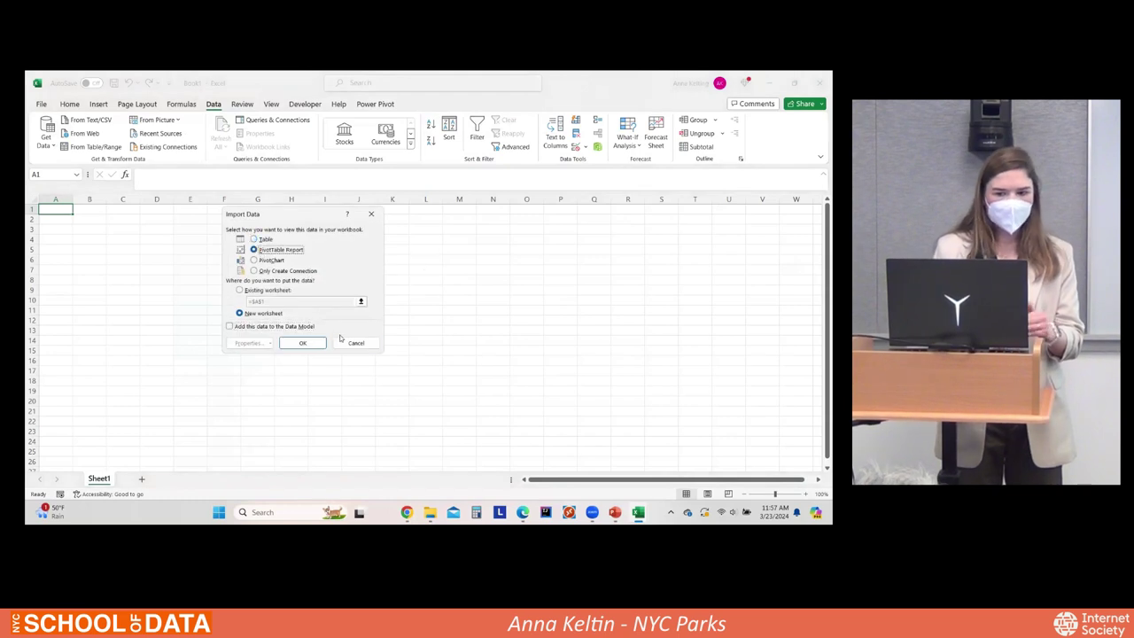
{"action": "left_click", "coordinate": [302, 339]}
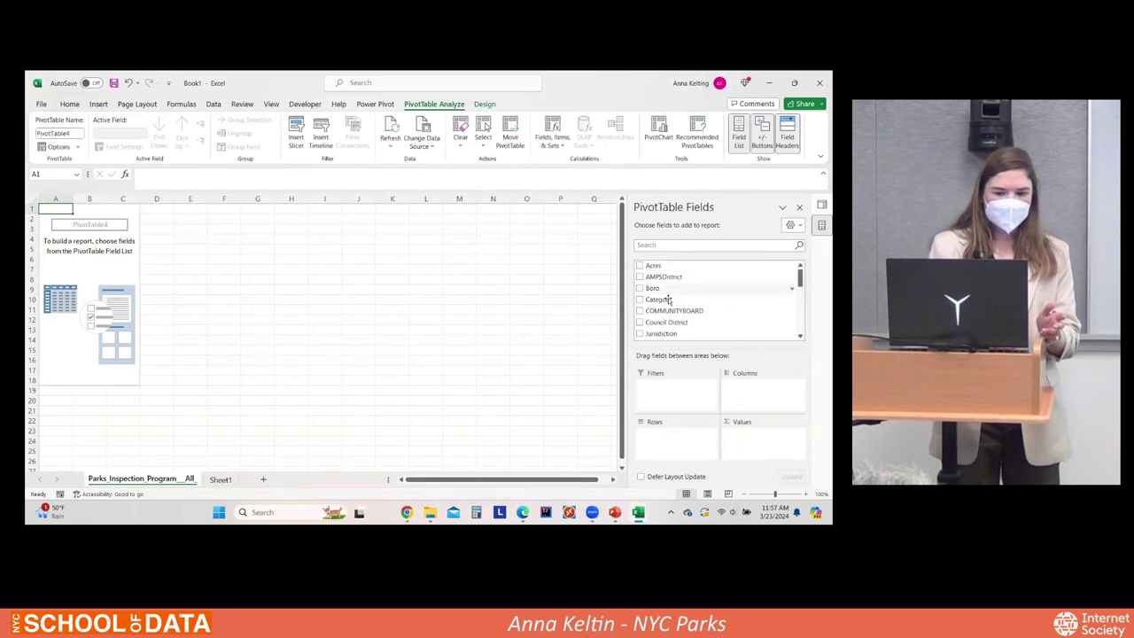
Step: Build the PivotTable with Boro above Prop Name as rows and the sum of Acres as values
{"action": "scroll", "coordinate": [655, 296], "scroll_direction": "down", "scroll_amount": 2}
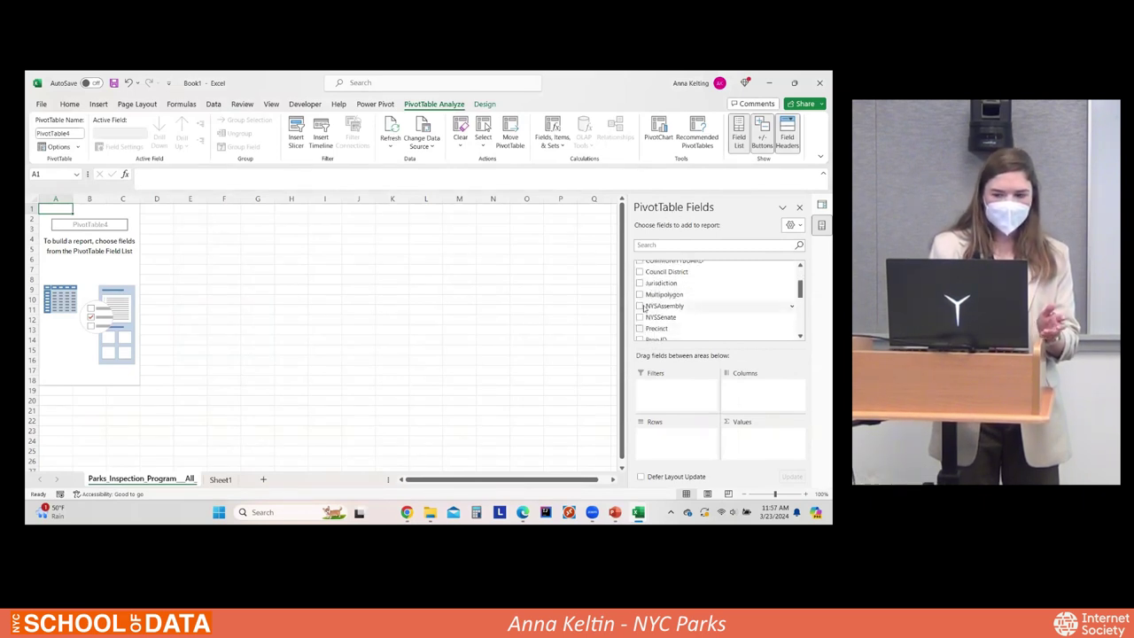
{"action": "scroll", "coordinate": [647, 292], "scroll_direction": "down", "scroll_amount": 2}
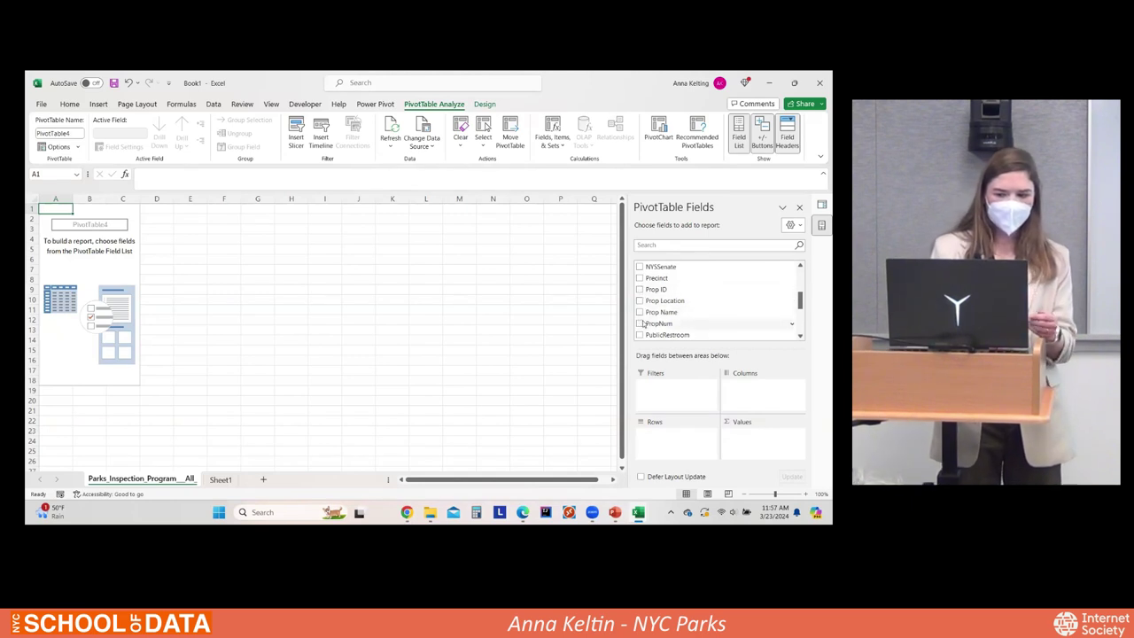
{"action": "scroll", "coordinate": [642, 314], "scroll_direction": "down", "scroll_amount": 1}
{"action": "left_click", "coordinate": [640, 286]}
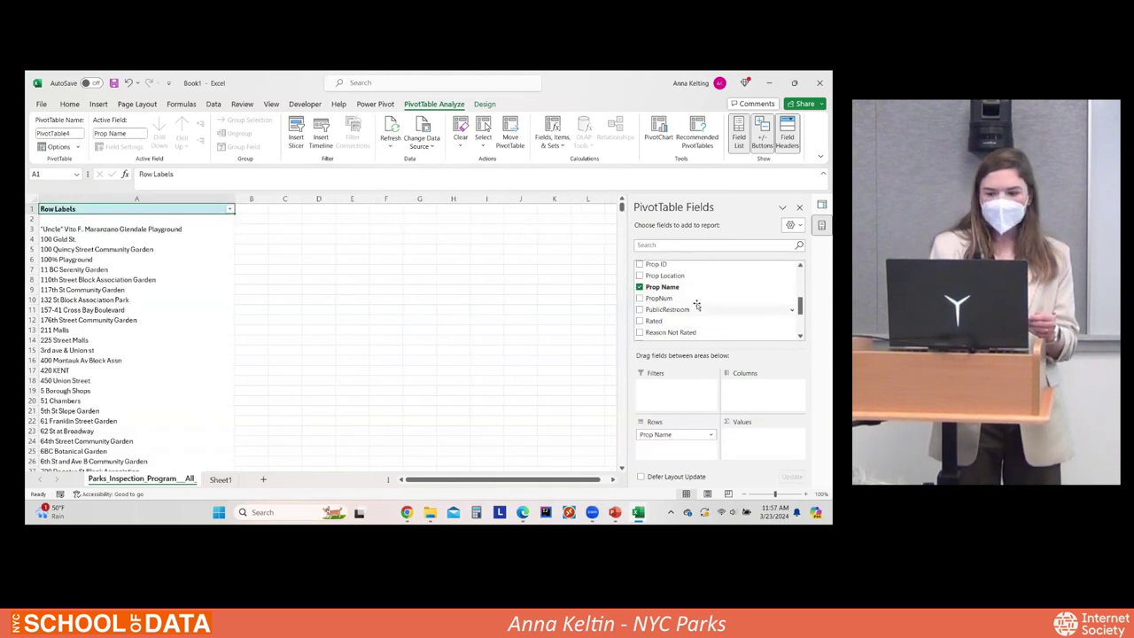
{"action": "scroll", "coordinate": [660, 305], "scroll_direction": "up", "scroll_amount": 6}
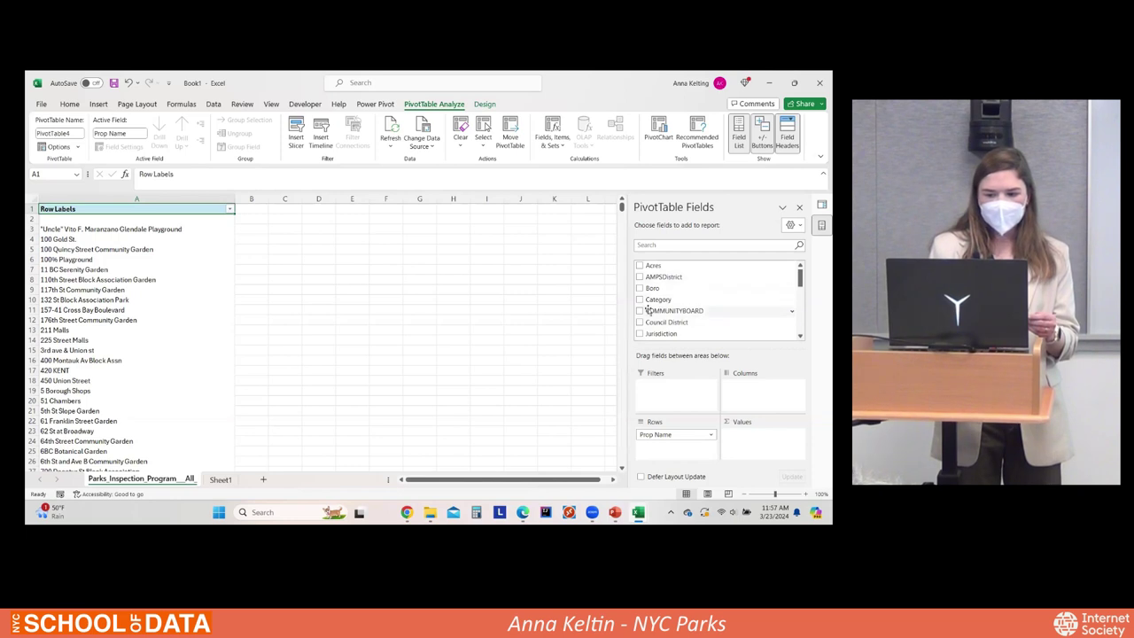
{"action": "left_click", "coordinate": [639, 289]}
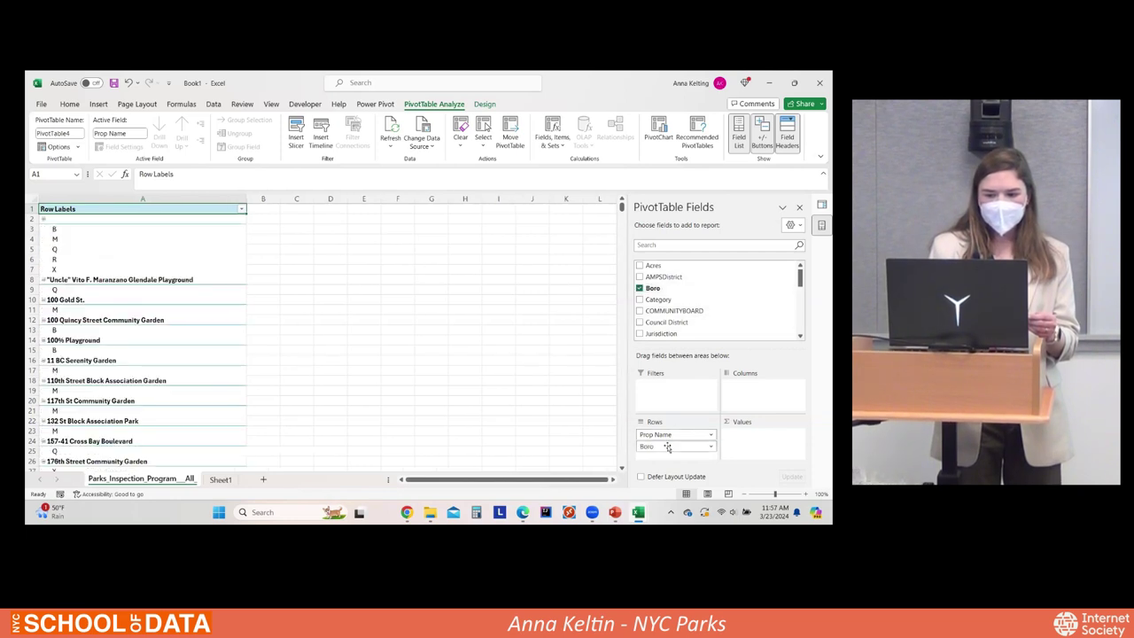
{"action": "left_click", "coordinate": [640, 266]}
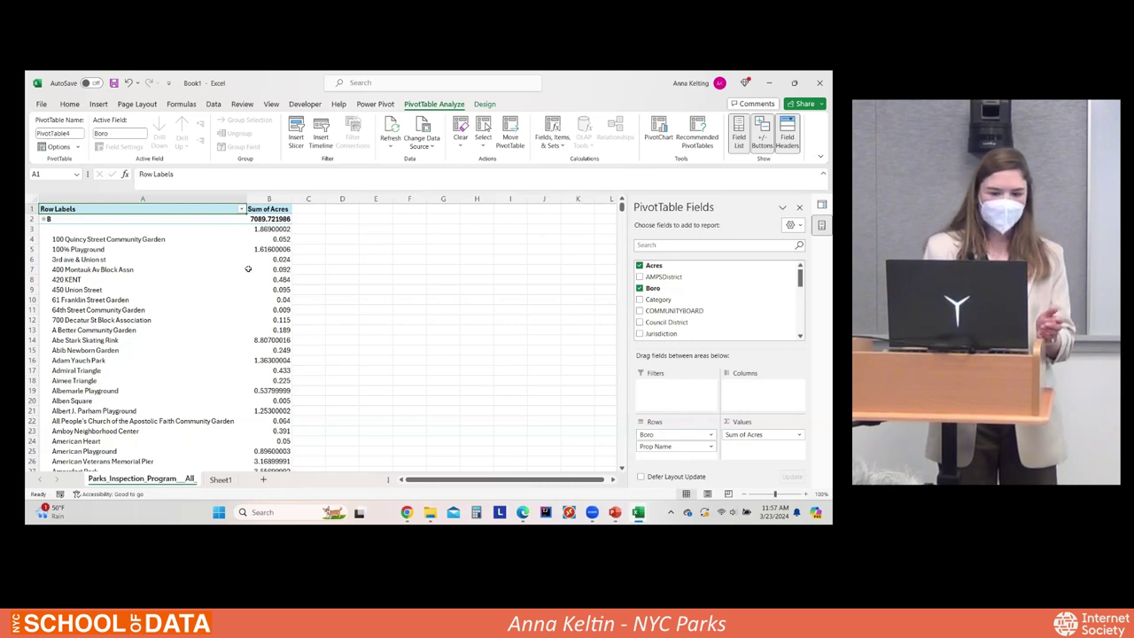
{"action": "scroll", "coordinate": [248, 270], "scroll_direction": "down", "scroll_amount": 7}
{"action": "scroll", "coordinate": [347, 364], "scroll_direction": "up", "scroll_amount": 8}
{"action": "scroll", "coordinate": [699, 310], "scroll_direction": "down", "scroll_amount": 10}
{"action": "scroll", "coordinate": [700, 332], "scroll_direction": "down", "scroll_amount": 2}
{"action": "left_click", "coordinate": [130, 349]}
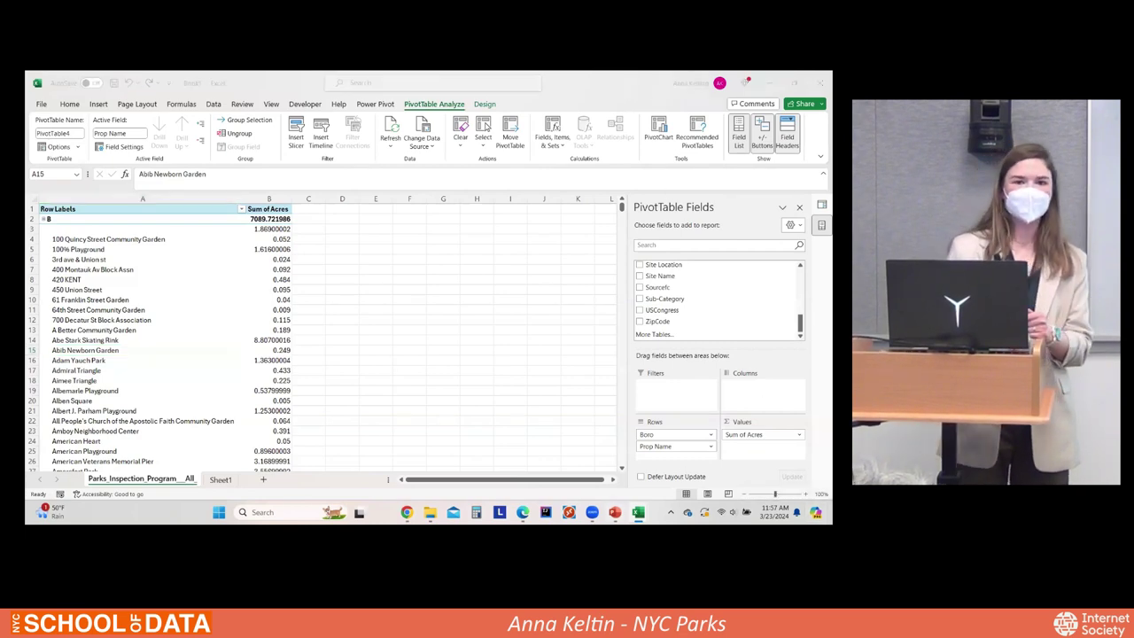
Step: Switch to the BetaNYC Dashboard_END workbook and open its PIP_Inventory query in the Power Query Editor
{"action": "left_click", "coordinate": [614, 512]}
{"action": "mouse_move", "coordinate": [637, 512]}
{"action": "left_click", "coordinate": [627, 476]}
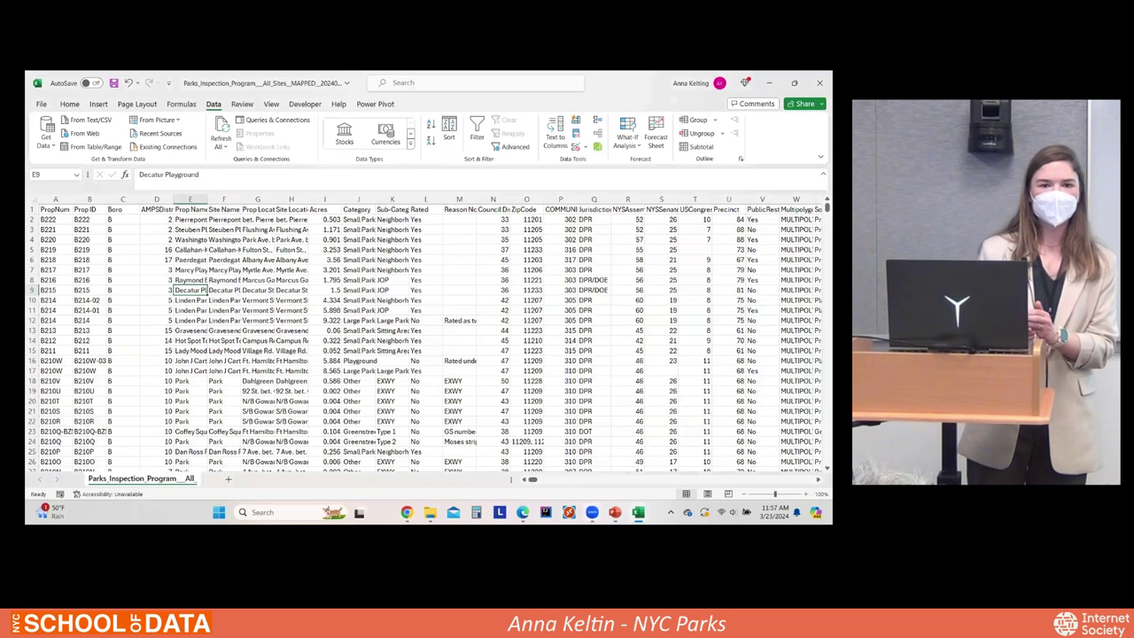
{"action": "mouse_move", "coordinate": [638, 512]}
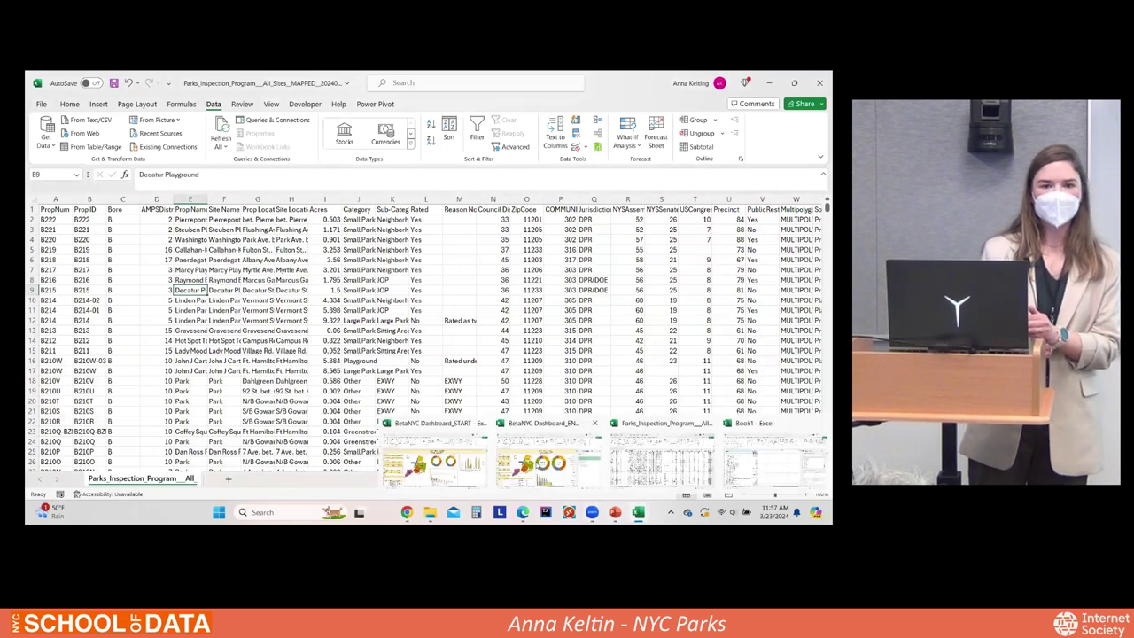
{"action": "left_click", "coordinate": [552, 432]}
{"action": "left_click", "coordinate": [719, 286]}
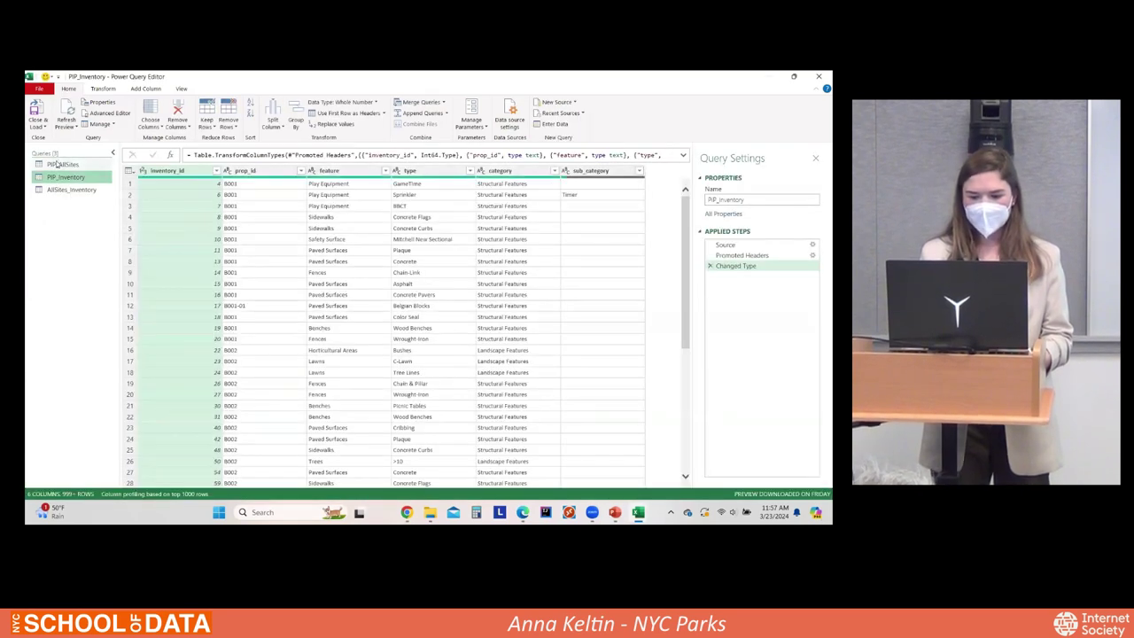
Step: Start a new merged query with PIP_Inventory as the first table and PIP_AllSites as the second
{"action": "right_click", "coordinate": [56, 210]}
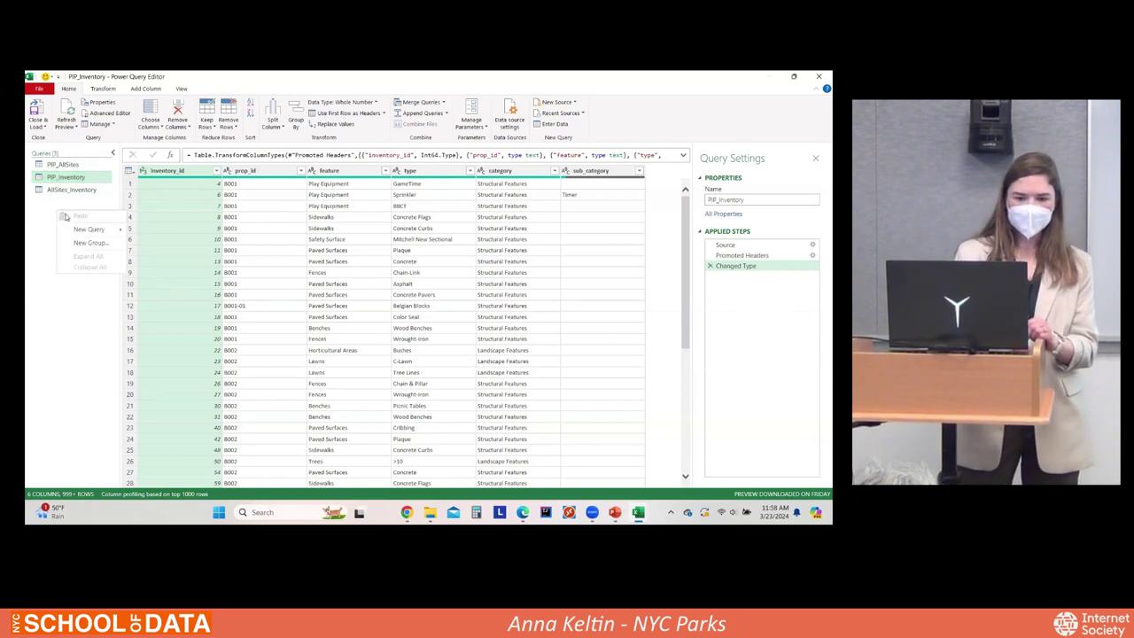
{"action": "mouse_move", "coordinate": [97, 229]}
{"action": "mouse_move", "coordinate": [172, 290]}
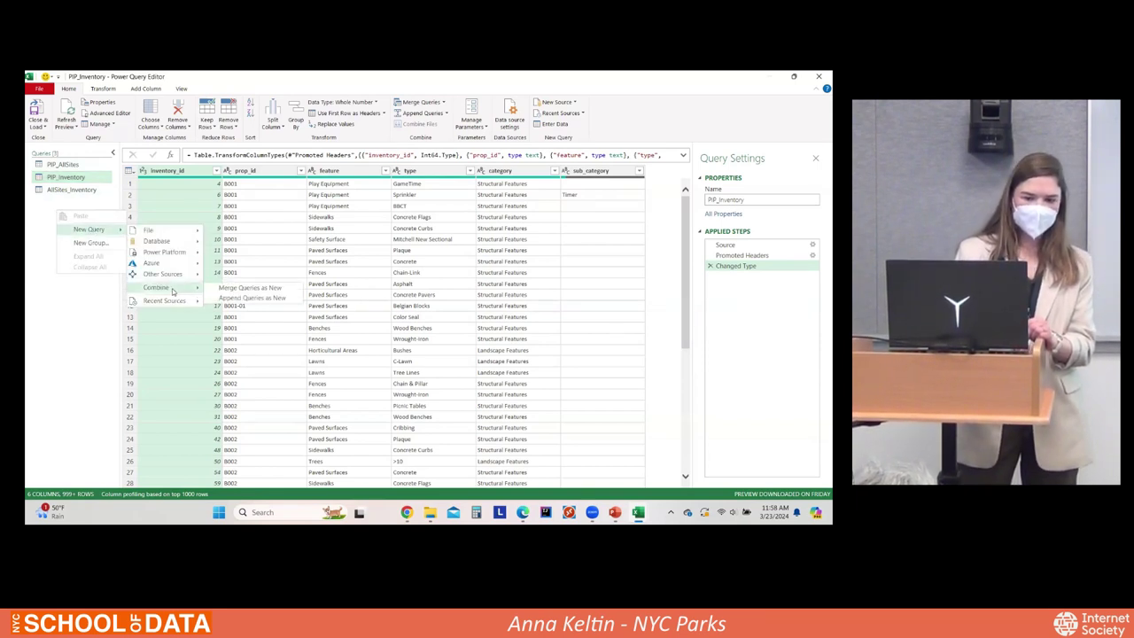
{"action": "left_click", "coordinate": [260, 288]}
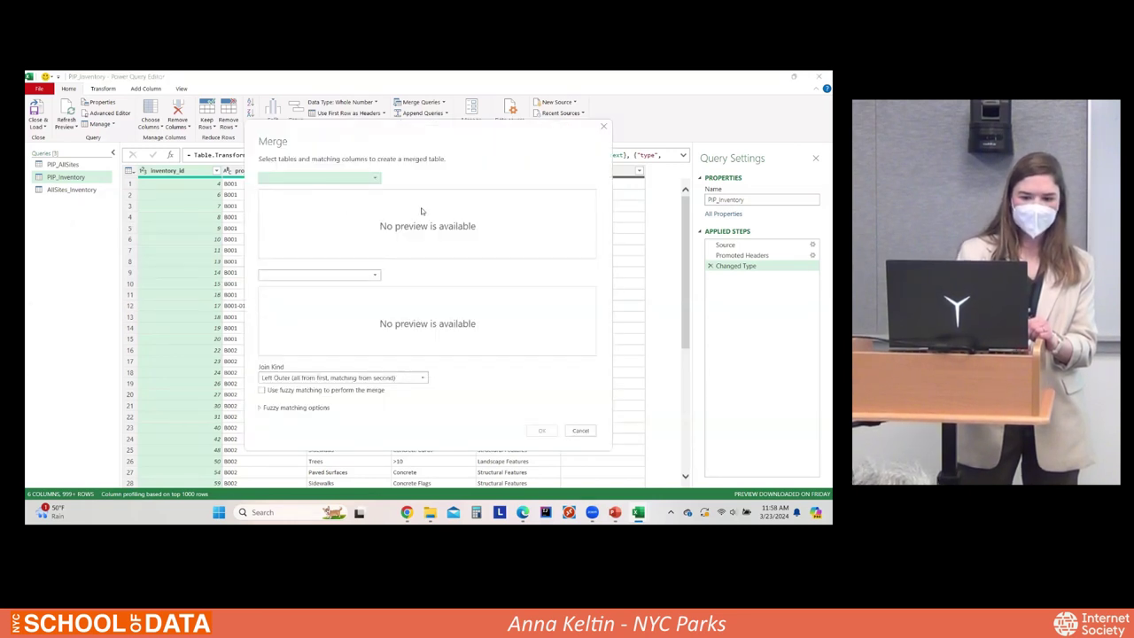
{"action": "left_click", "coordinate": [371, 180]}
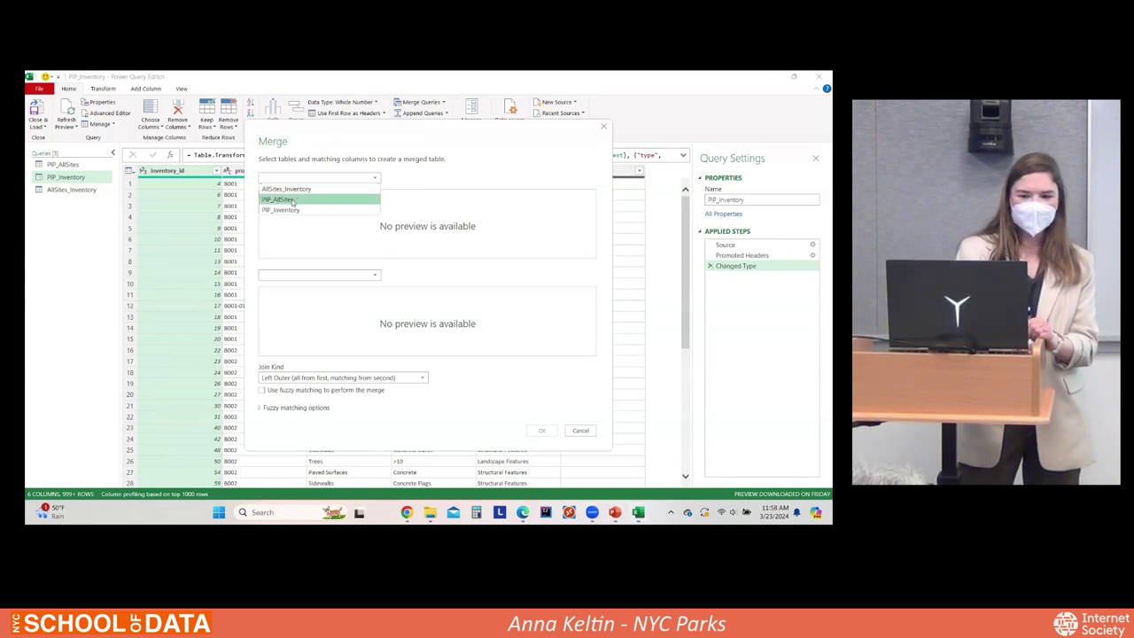
{"action": "left_click", "coordinate": [292, 209]}
{"action": "left_click", "coordinate": [363, 275]}
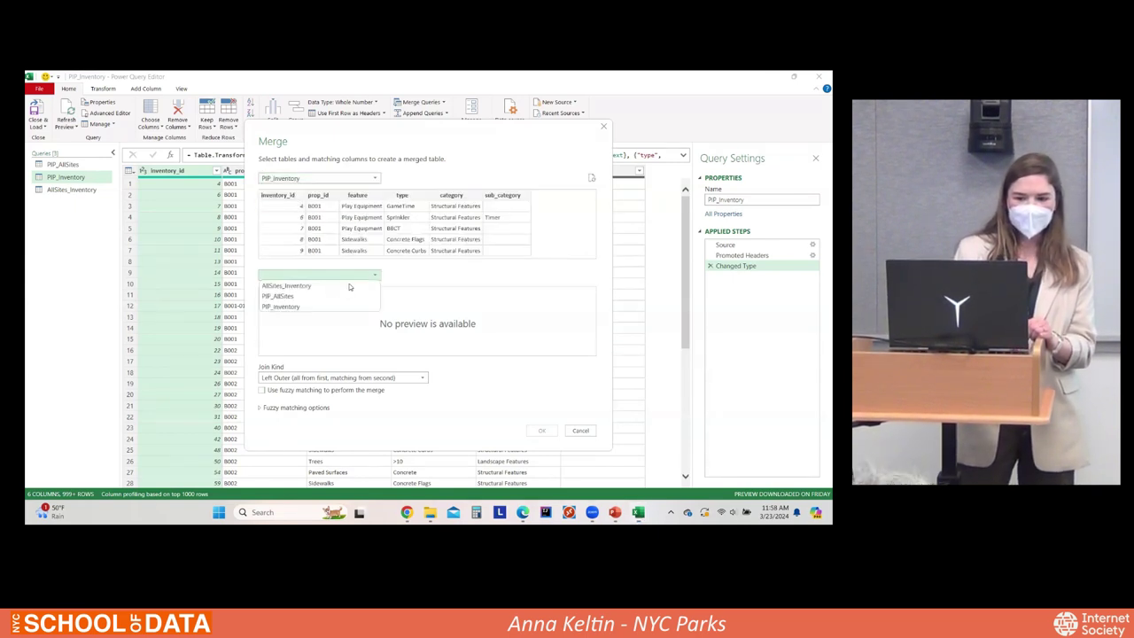
{"action": "left_click", "coordinate": [365, 296]}
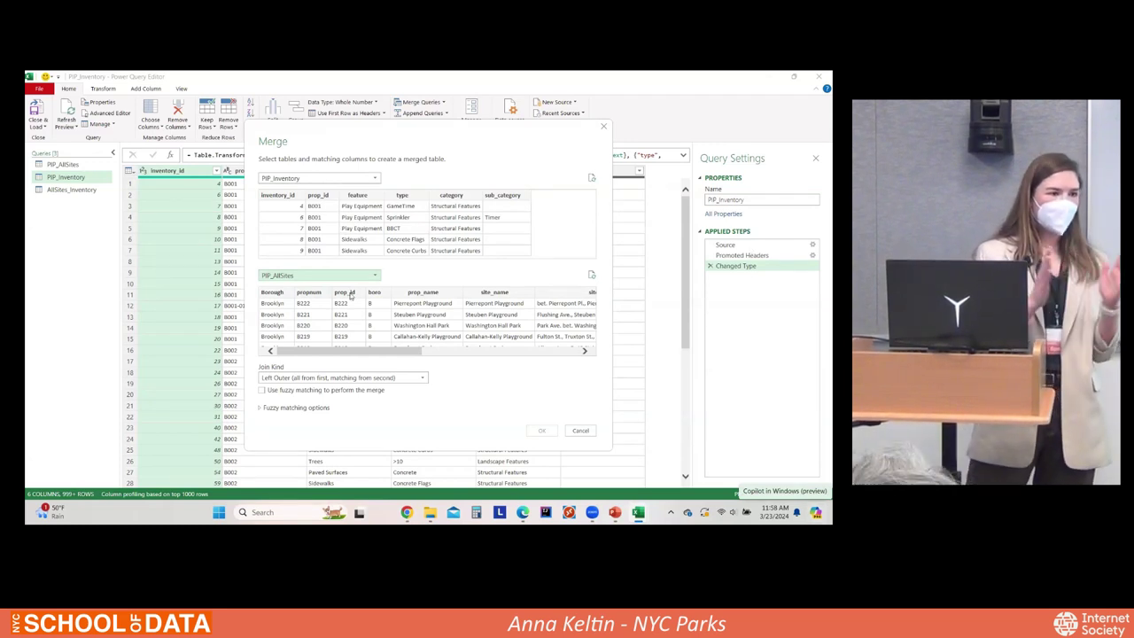
Step: Match both tables on prop_id and create the merge with a Left Outer join
{"action": "left_click", "coordinate": [345, 293]}
{"action": "left_click", "coordinate": [337, 378]}
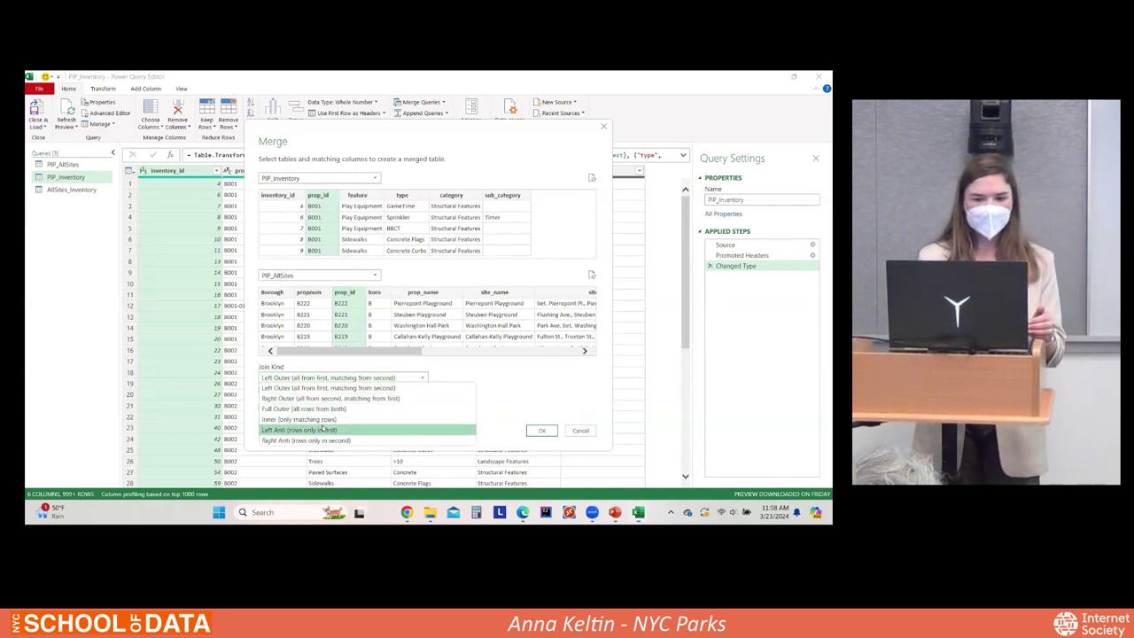
{"action": "left_click", "coordinate": [304, 388]}
{"action": "left_click", "coordinate": [549, 433]}
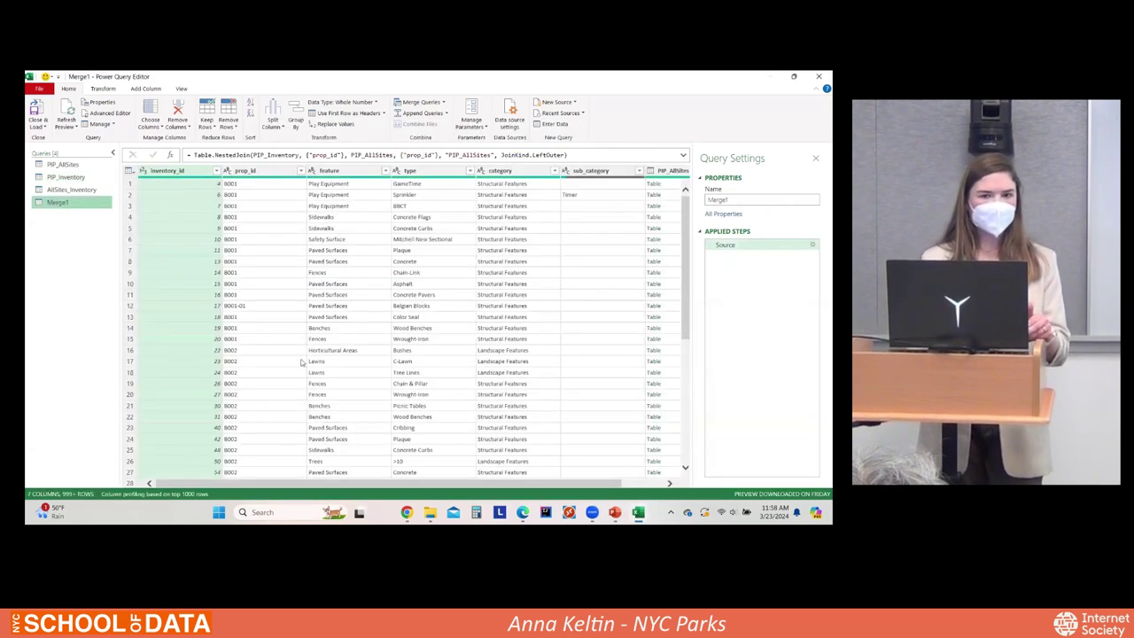
Step: Expand the merged PIP_AllSites column to bring in only site_name, keeping the original column name as prefix
{"action": "scroll", "coordinate": [317, 485], "scroll_direction": "right", "scroll_amount": 2}
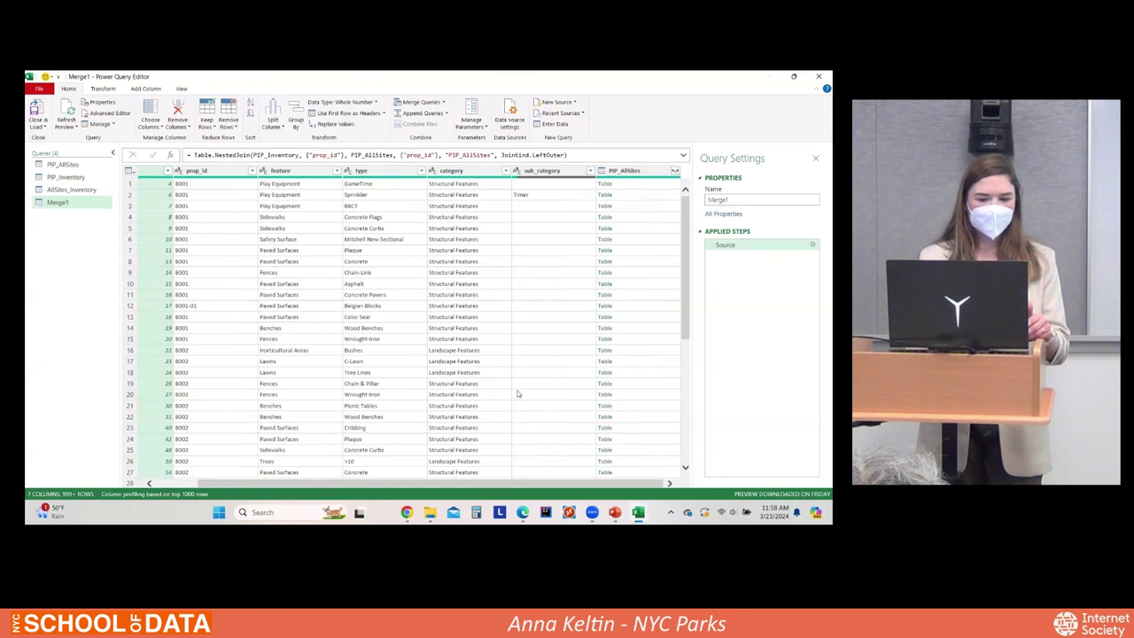
{"action": "left_click", "coordinate": [674, 171]}
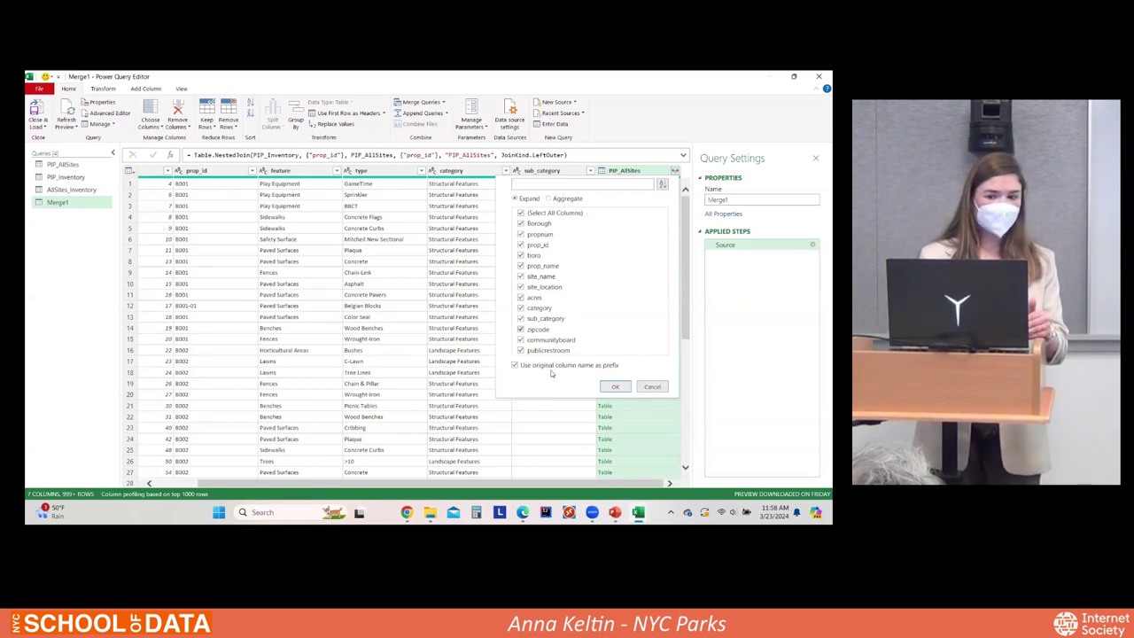
{"action": "left_click", "coordinate": [521, 214]}
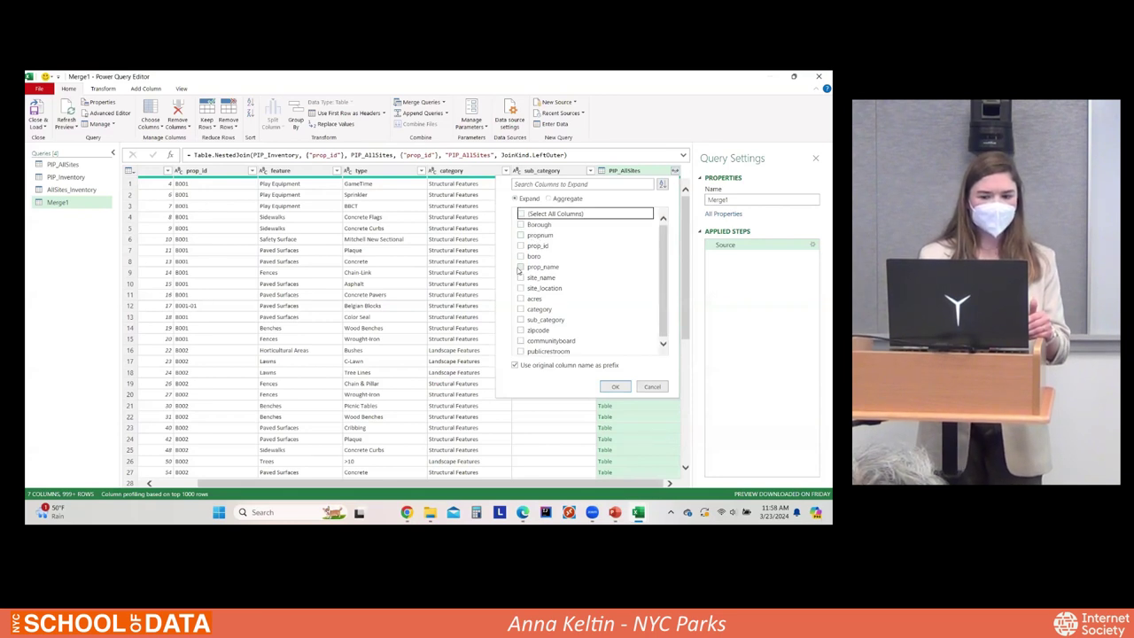
{"action": "left_click", "coordinate": [521, 277]}
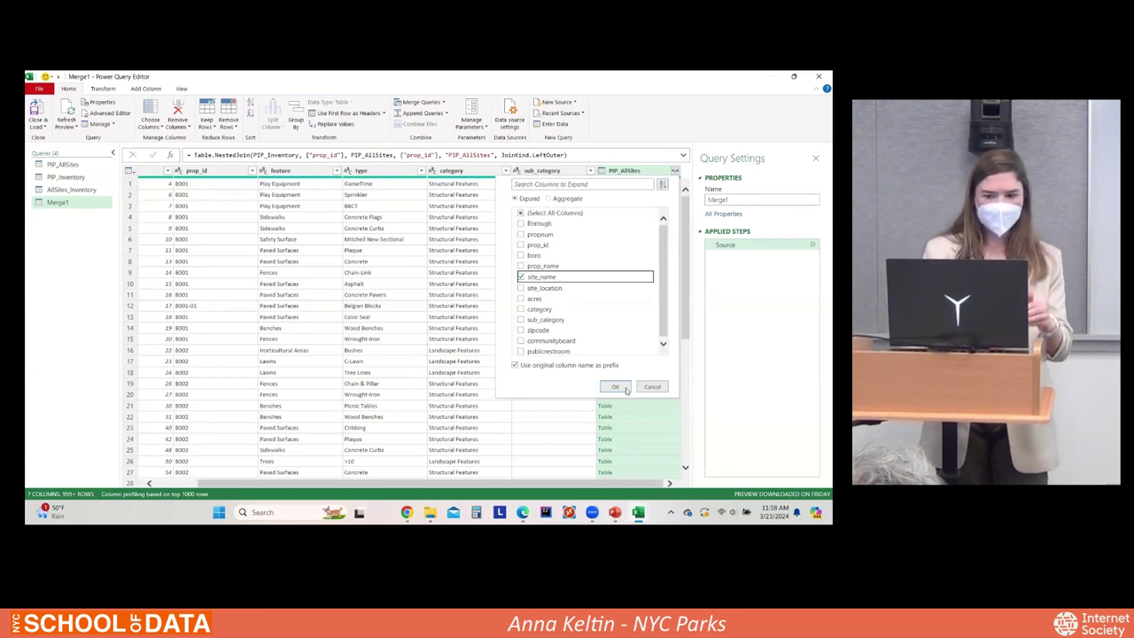
{"action": "left_click", "coordinate": [617, 387]}
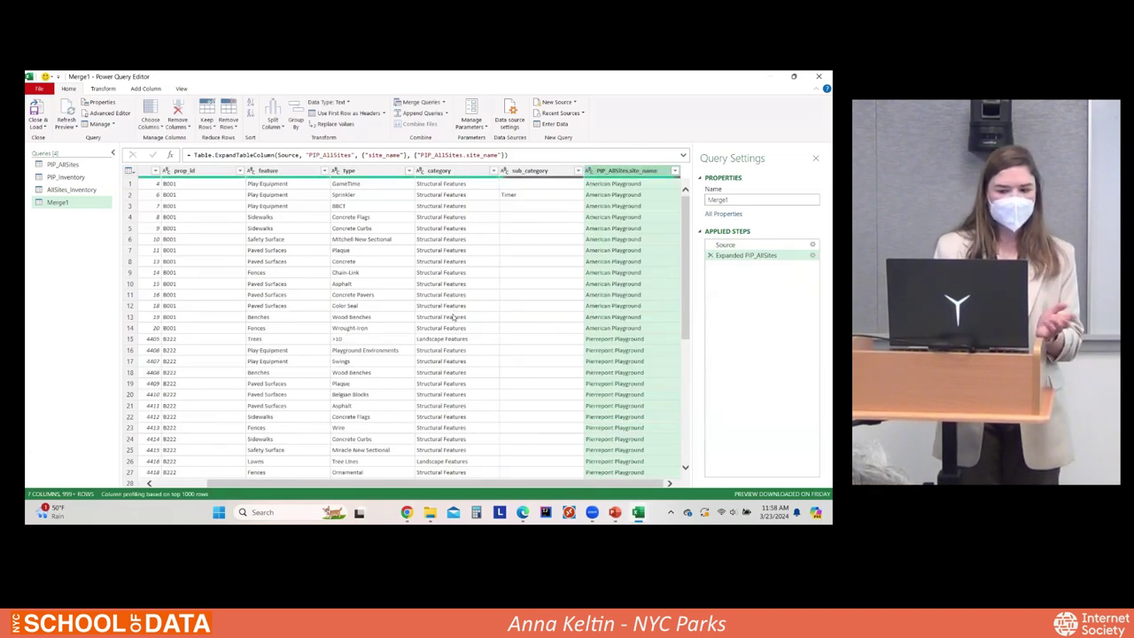
{"action": "scroll", "coordinate": [398, 346], "scroll_direction": "down", "scroll_amount": 3}
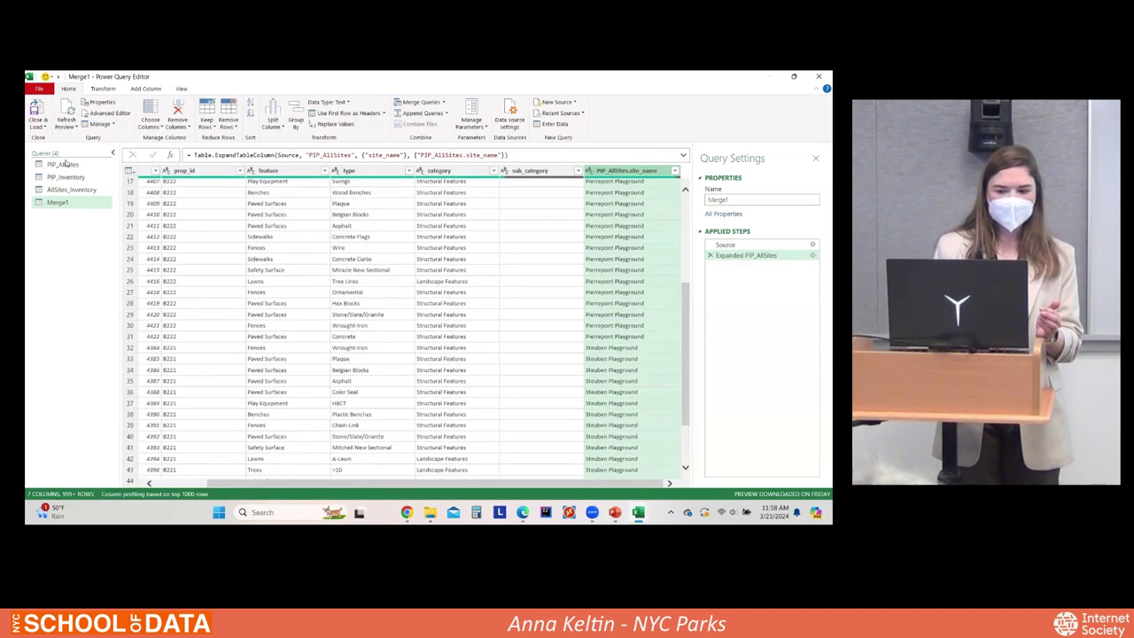
{"action": "scroll", "coordinate": [400, 326], "scroll_direction": "up", "scroll_amount": 3}
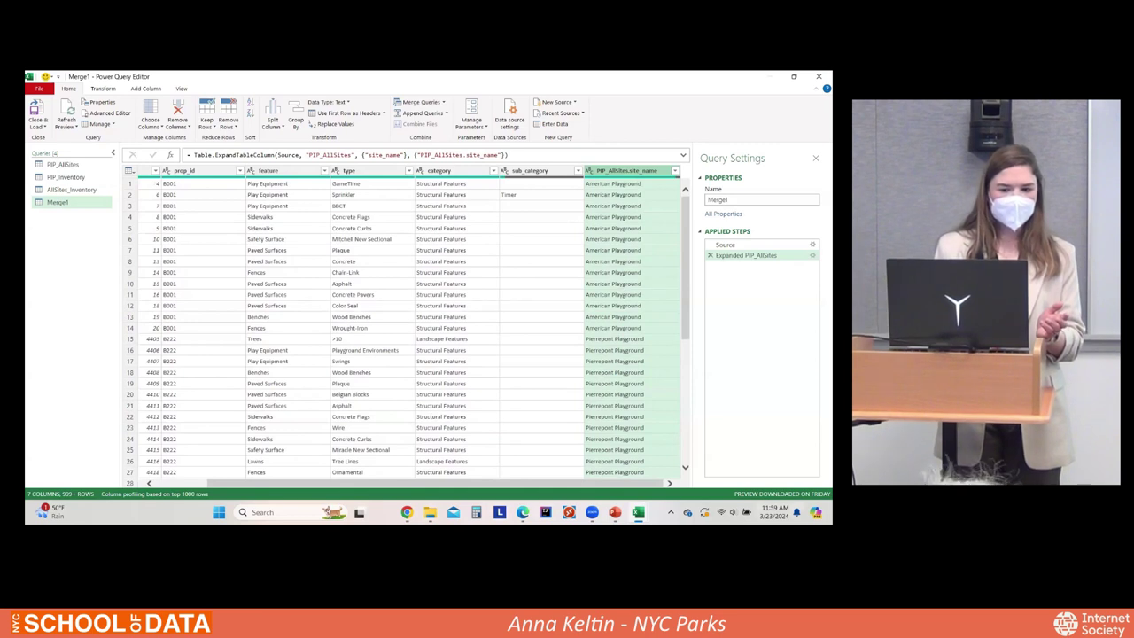
Step: Close the Power Query Editor, load Merge1 into the workbook as a table, and hide the queries list
{"action": "mouse_move", "coordinate": [776, 511]}
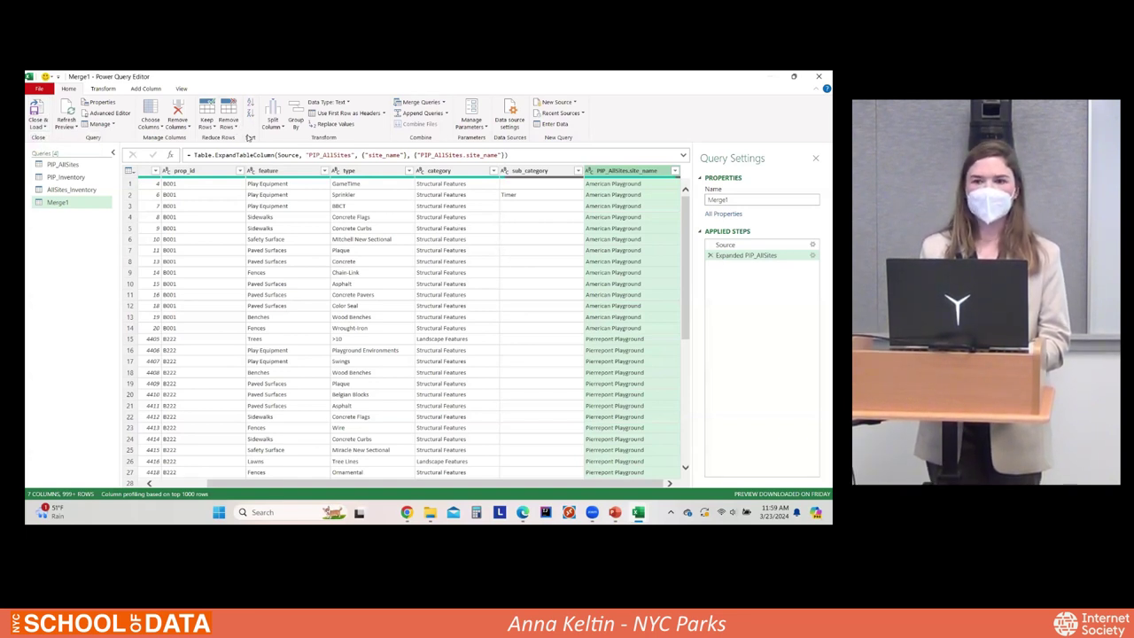
{"action": "left_click", "coordinate": [37, 108]}
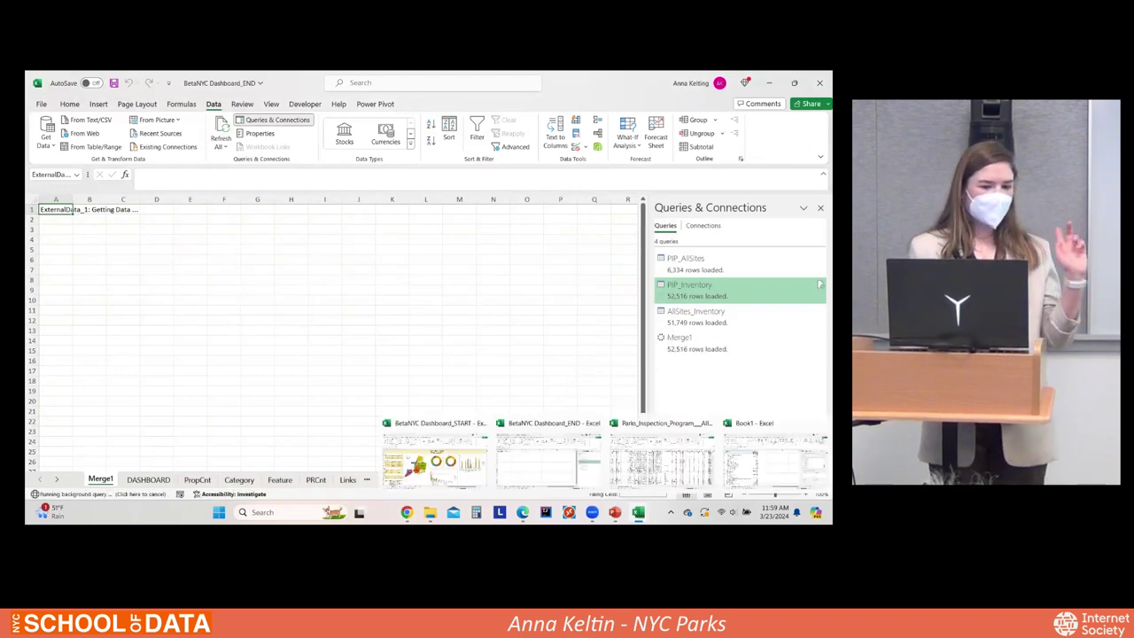
{"action": "left_click", "coordinate": [173, 249]}
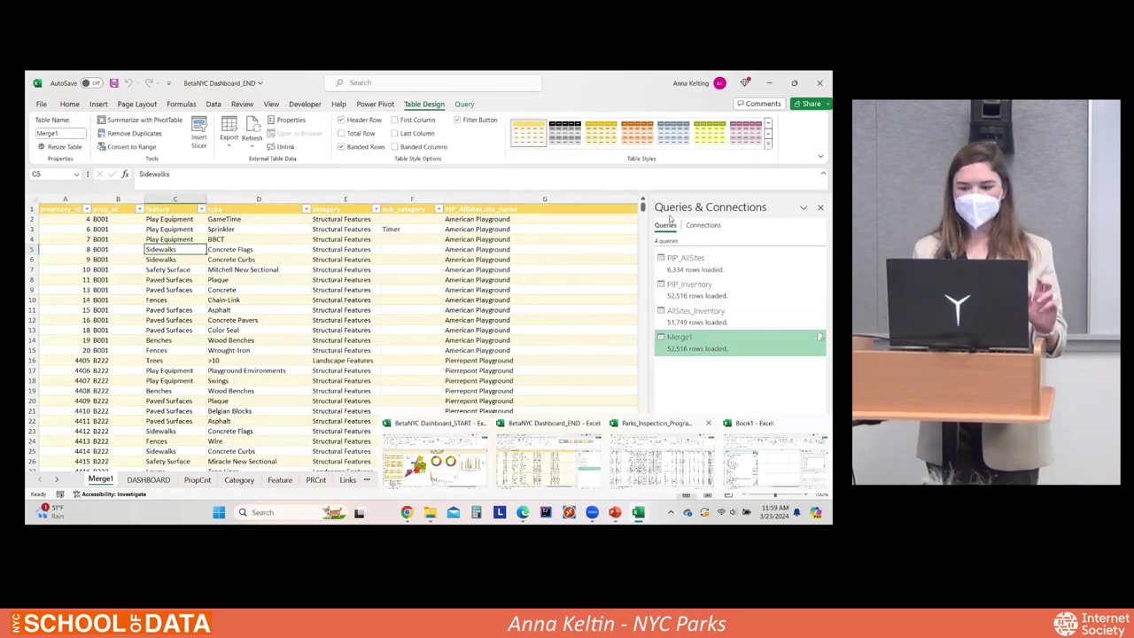
{"action": "left_click", "coordinate": [820, 209]}
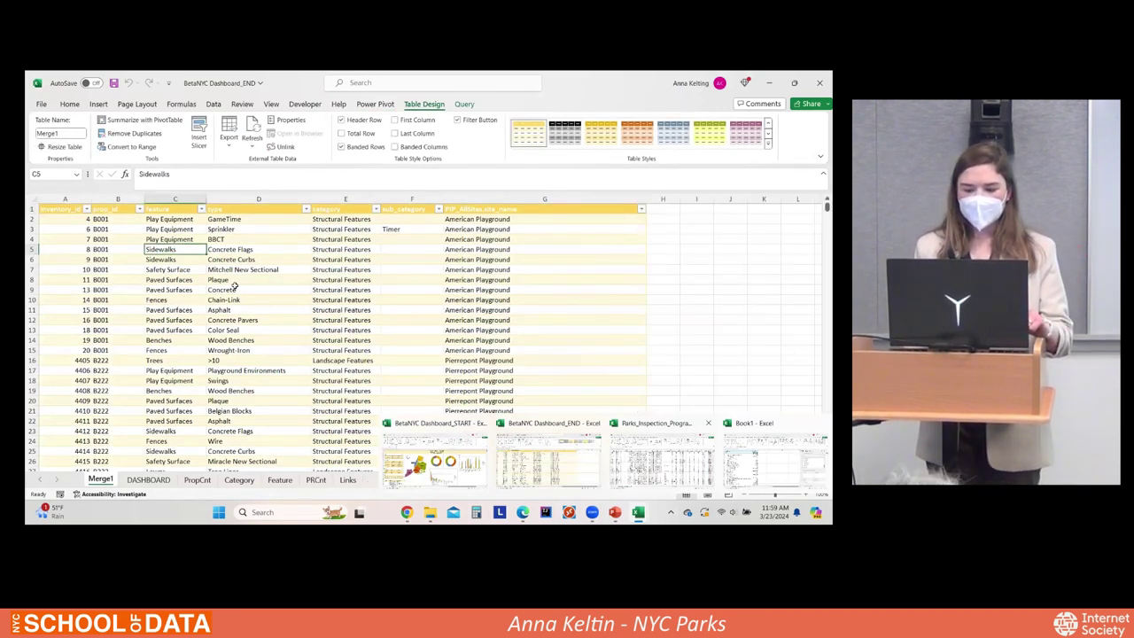
{"action": "left_click", "coordinate": [235, 285]}
{"action": "left_click", "coordinate": [217, 299]}
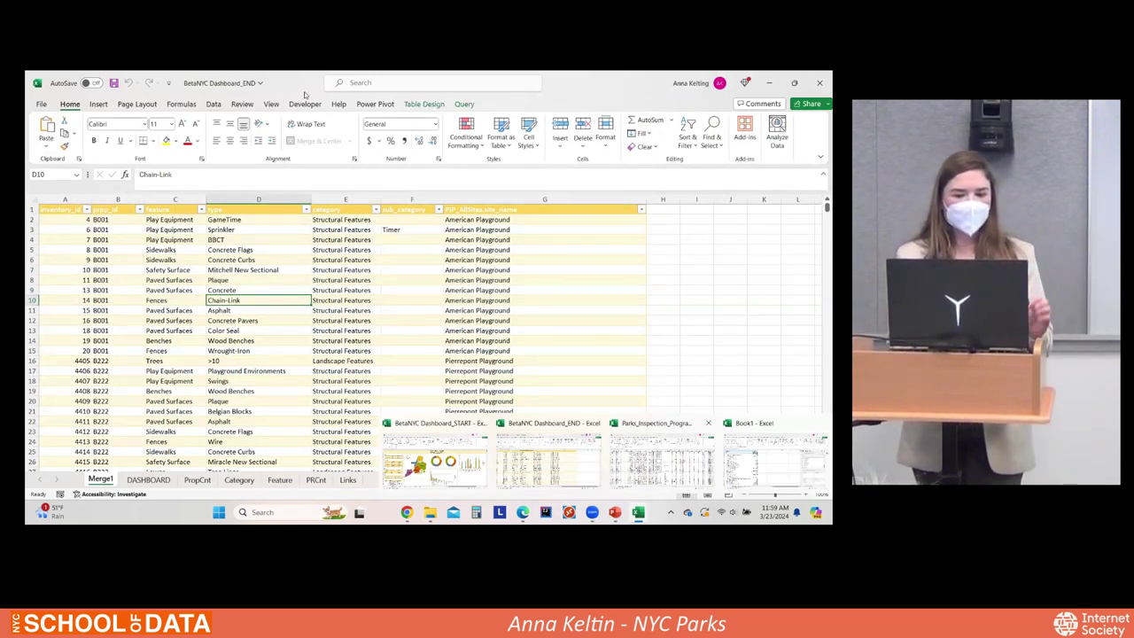
{"action": "left_click", "coordinate": [464, 104]}
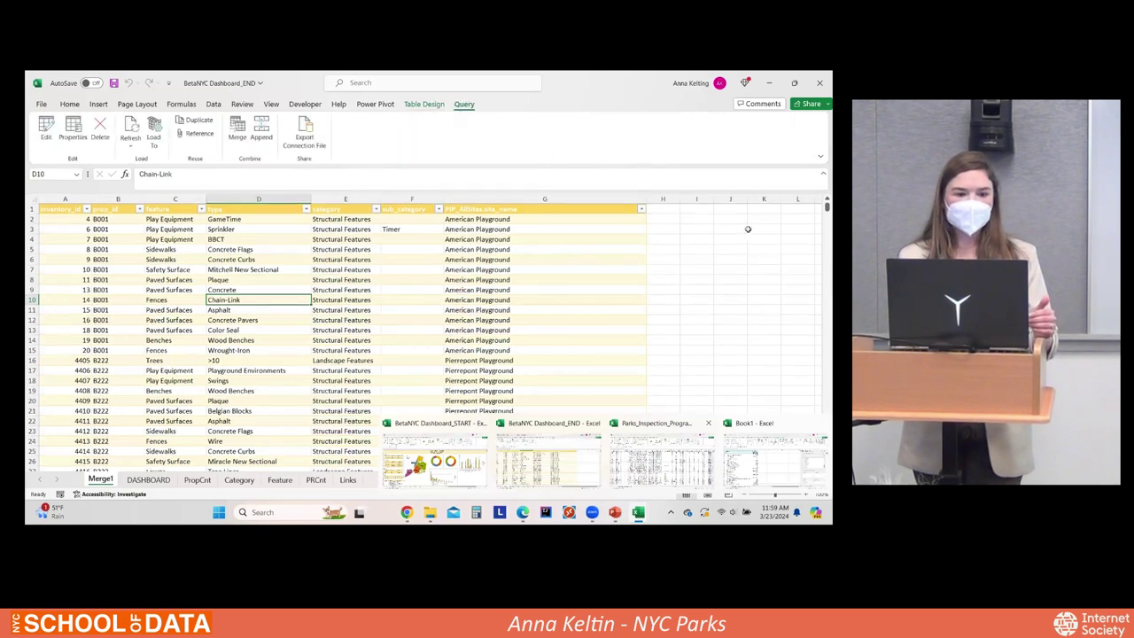
{"action": "right_click", "coordinate": [277, 248]}
{"action": "key", "text": "Escape"}
Step: Show the list of queries and connections again in the BetaNYC Dashboard_END workbook
{"action": "left_click", "coordinate": [217, 103]}
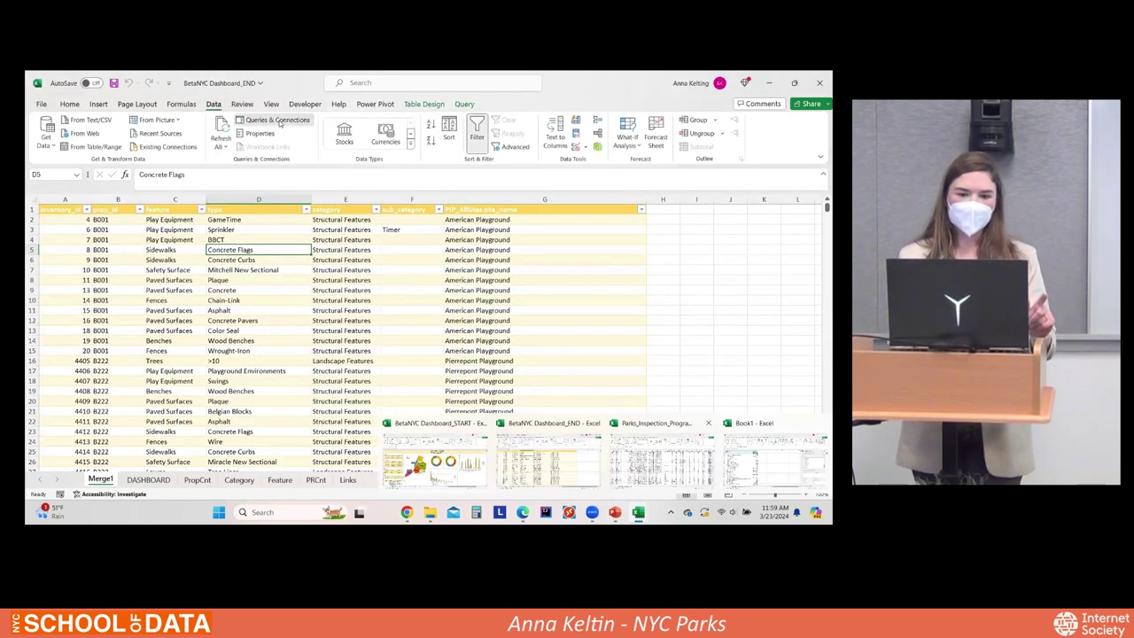
{"action": "left_click", "coordinate": [278, 119]}
{"action": "right_click", "coordinate": [670, 341]}
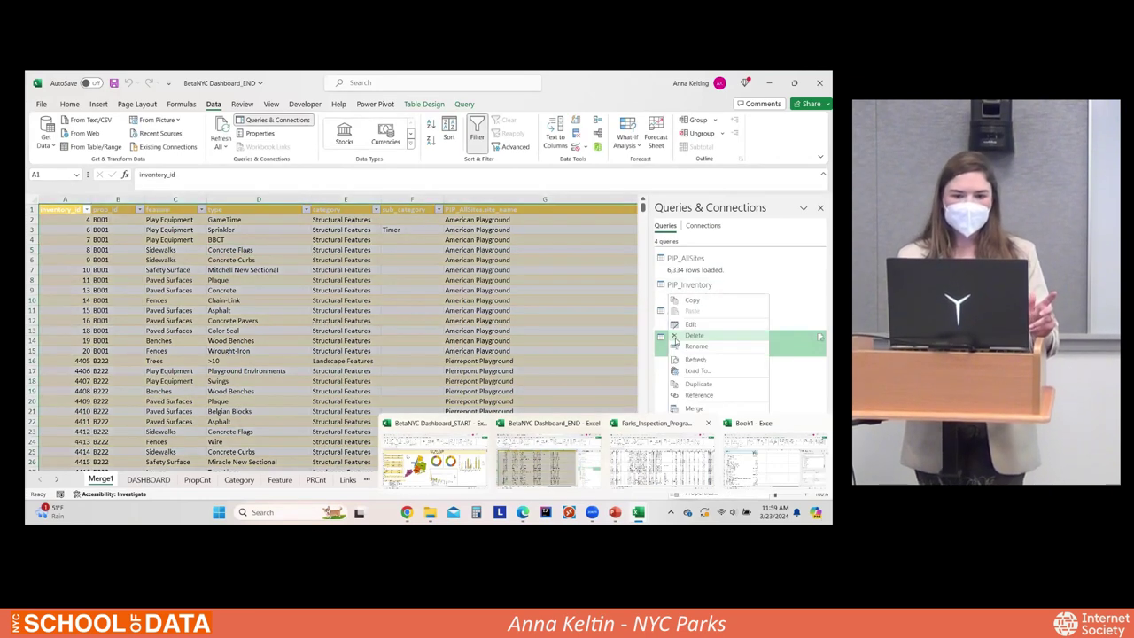
{"action": "key", "text": "Escape"}
{"action": "left_click", "coordinate": [628, 429]}
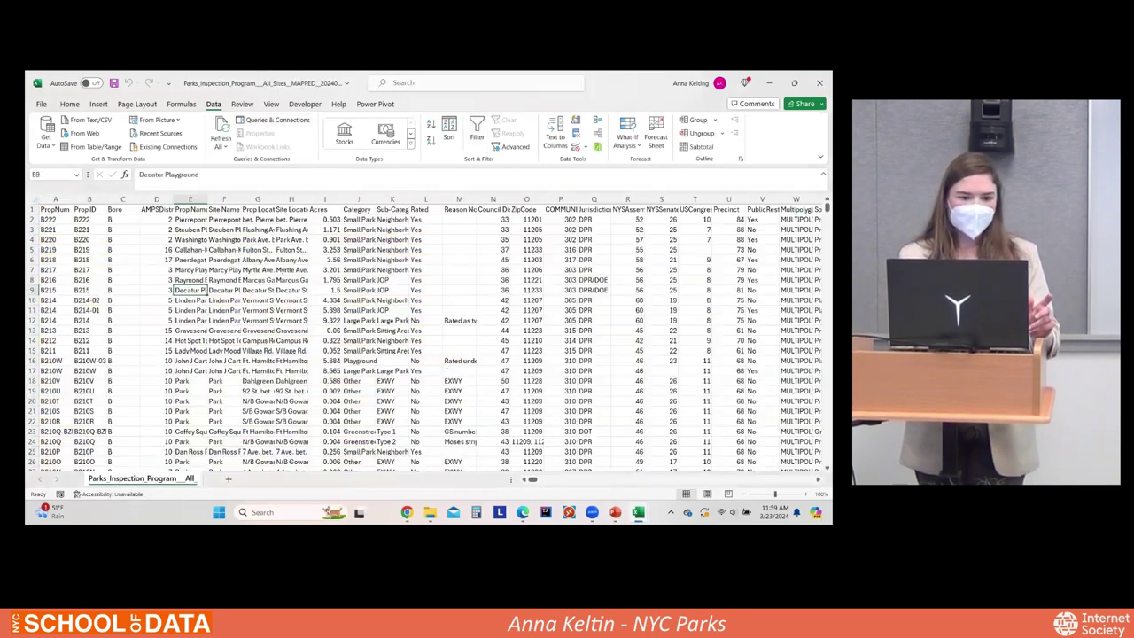
{"action": "mouse_move", "coordinate": [638, 512]}
{"action": "left_click", "coordinate": [535, 456]}
Step: Try to change how Merge1 loads to Only Create Connection with its data added to the Data Model
{"action": "right_click", "coordinate": [684, 339]}
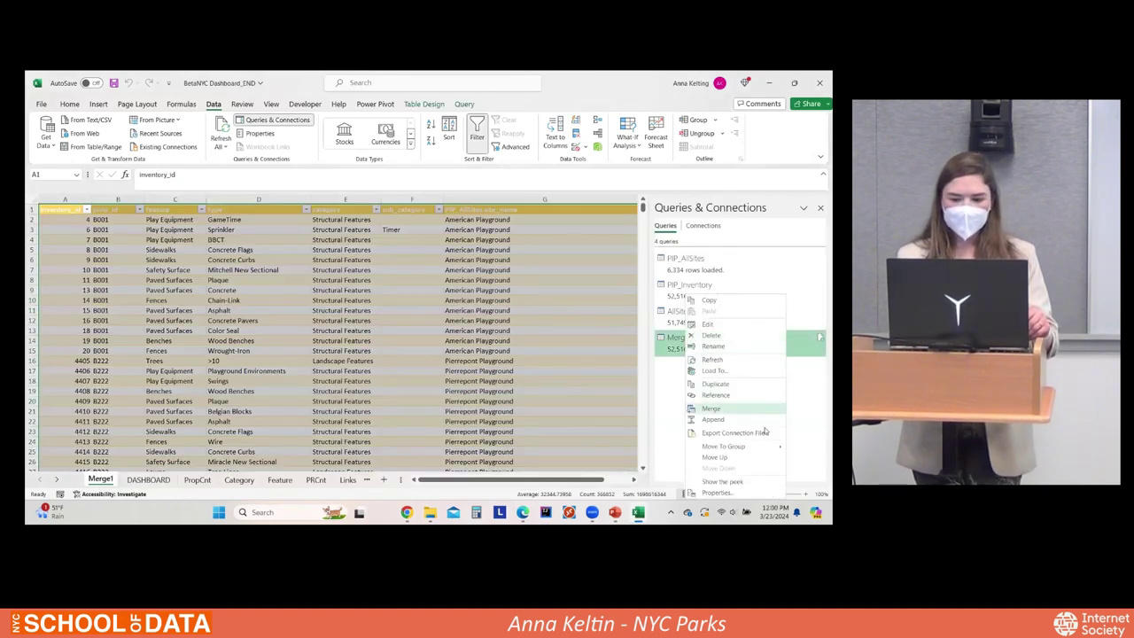
{"action": "left_click", "coordinate": [716, 376]}
{"action": "left_click", "coordinate": [284, 270]}
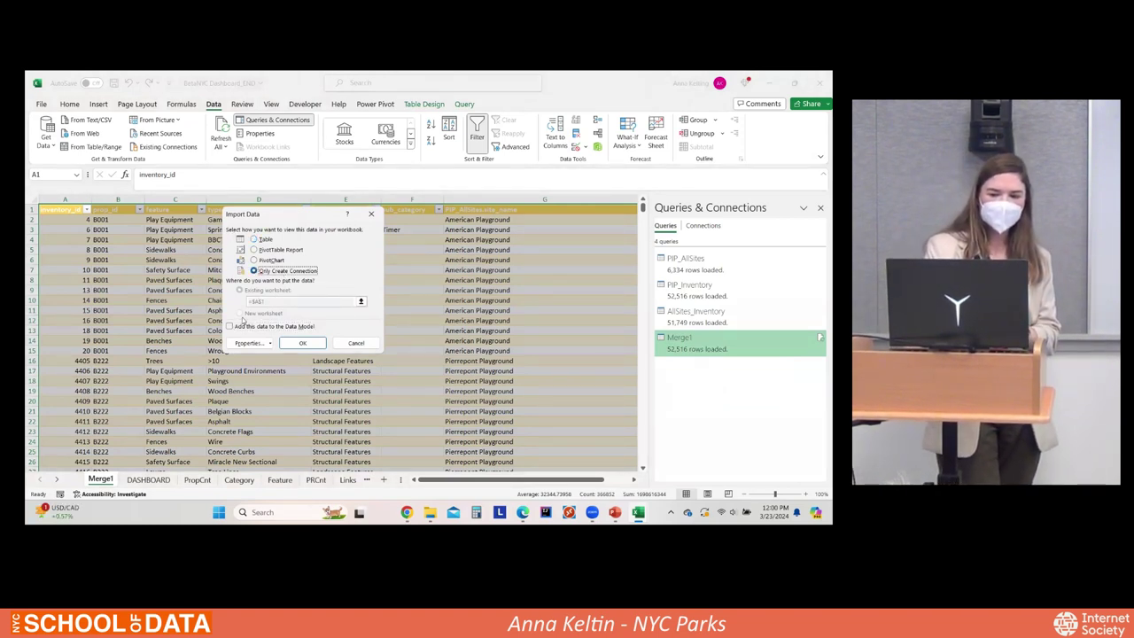
{"action": "left_click", "coordinate": [251, 326]}
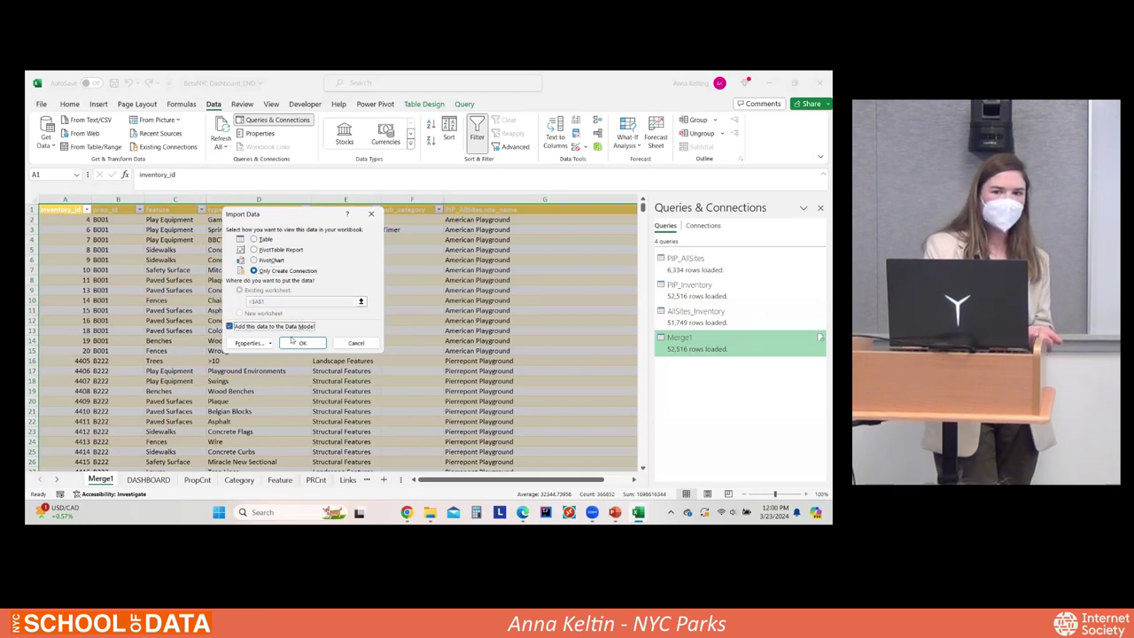
{"action": "left_click", "coordinate": [302, 343]}
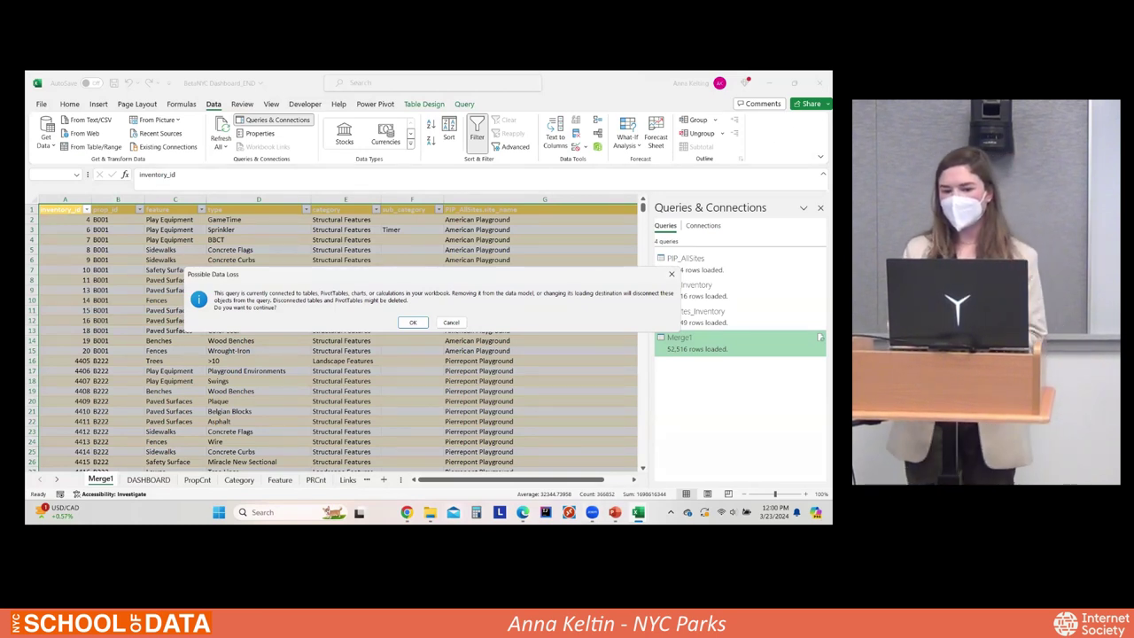
{"action": "mouse_move", "coordinate": [429, 511]}
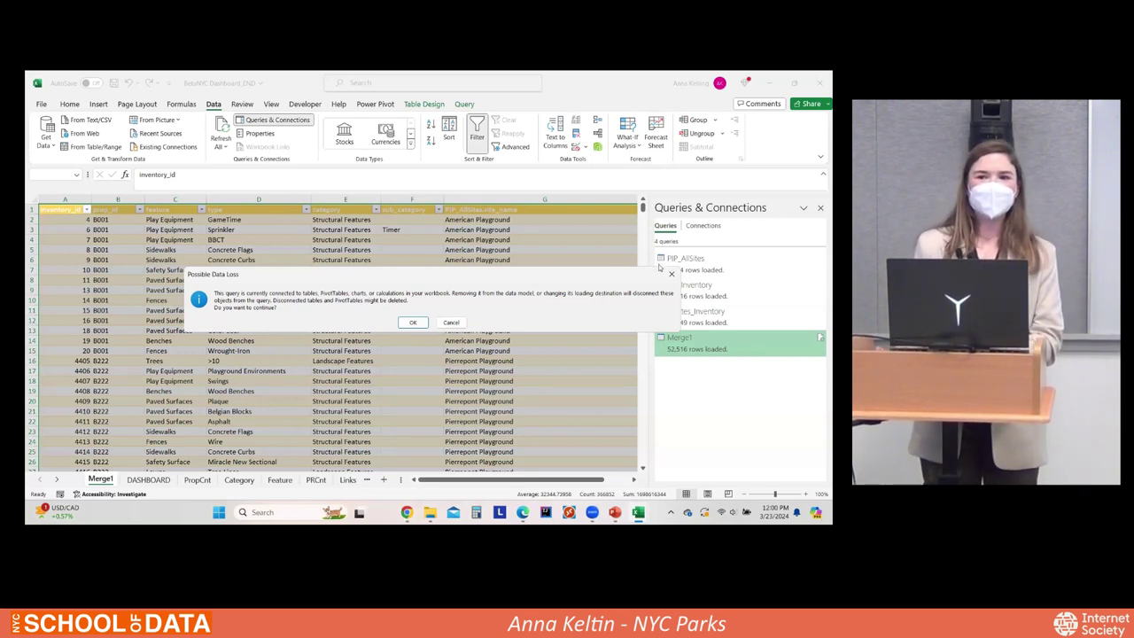
{"action": "left_click", "coordinate": [450, 323]}
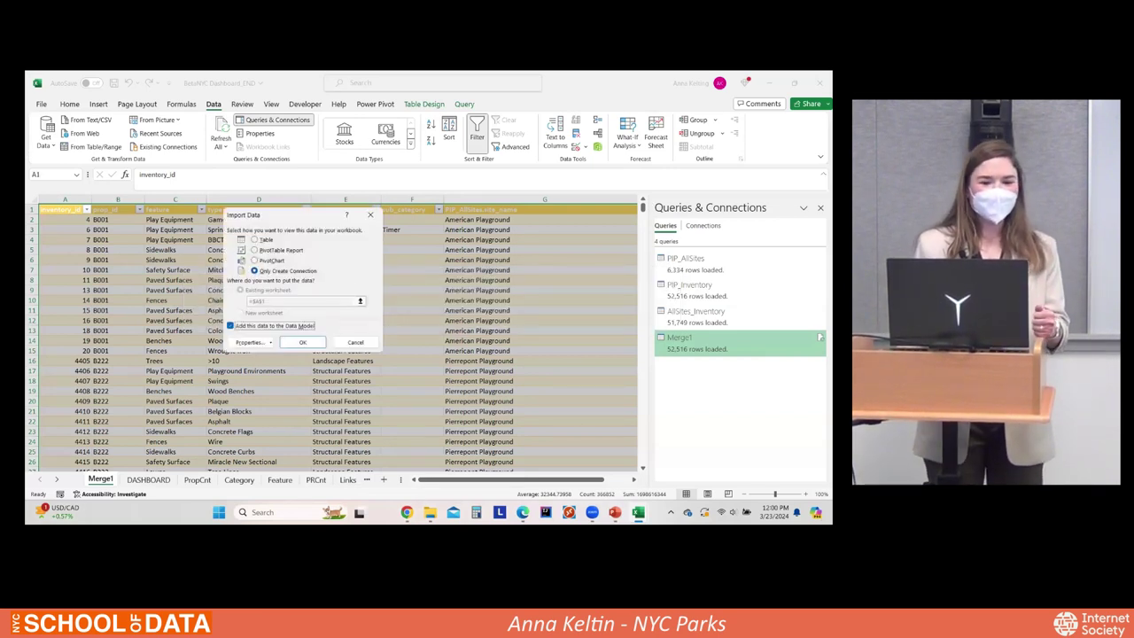